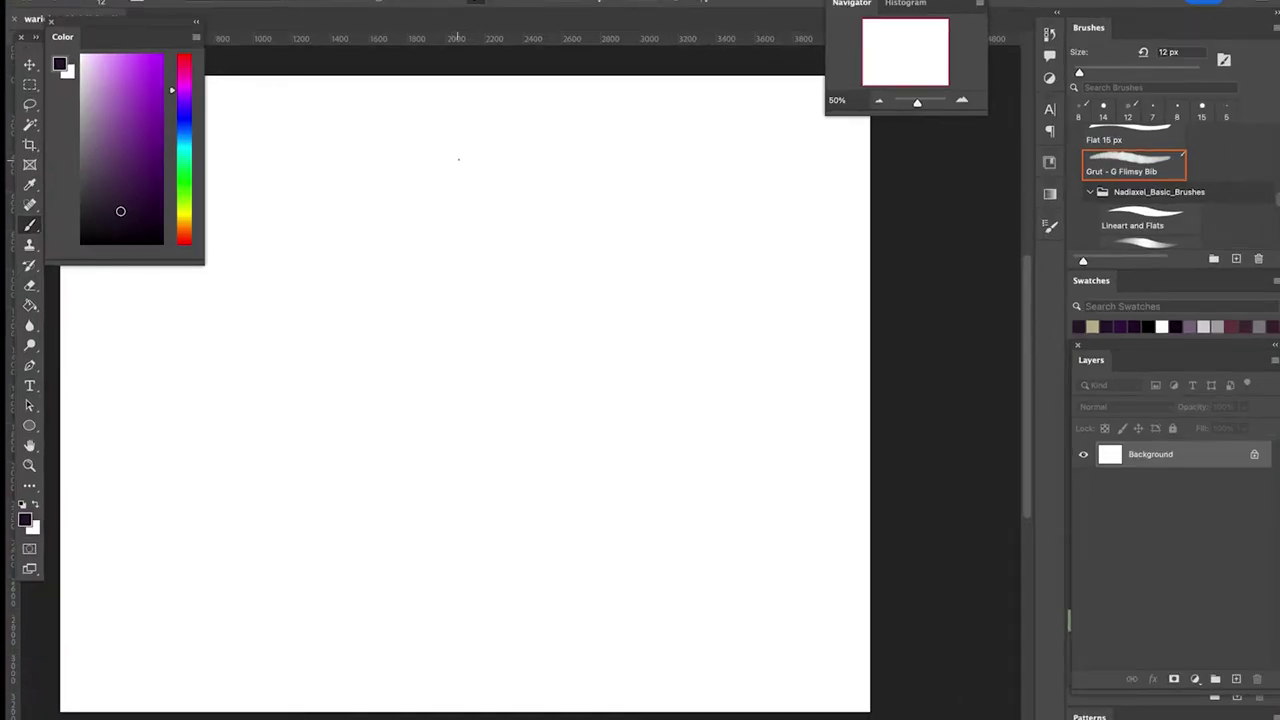
Sketch an oval head in the upper middle of the canvas, with a tapered jaw and a vertical centre line
mouse_move(381, 152)
mouse_down()
mouse_move(489, 139)
mouse_move(395, 148)
mouse_move(367, 247)
mouse_up()
drag(371, 195, 395, 147)
mouse_move(365, 253)
mouse_down()
mouse_move(367, 290)
mouse_move(405, 135)
mouse_move(507, 198)
mouse_up()
mouse_move(465, 128)
mouse_down()
mouse_move(507, 240)
mouse_move(490, 293)
mouse_up()
drag(498, 176, 502, 290)
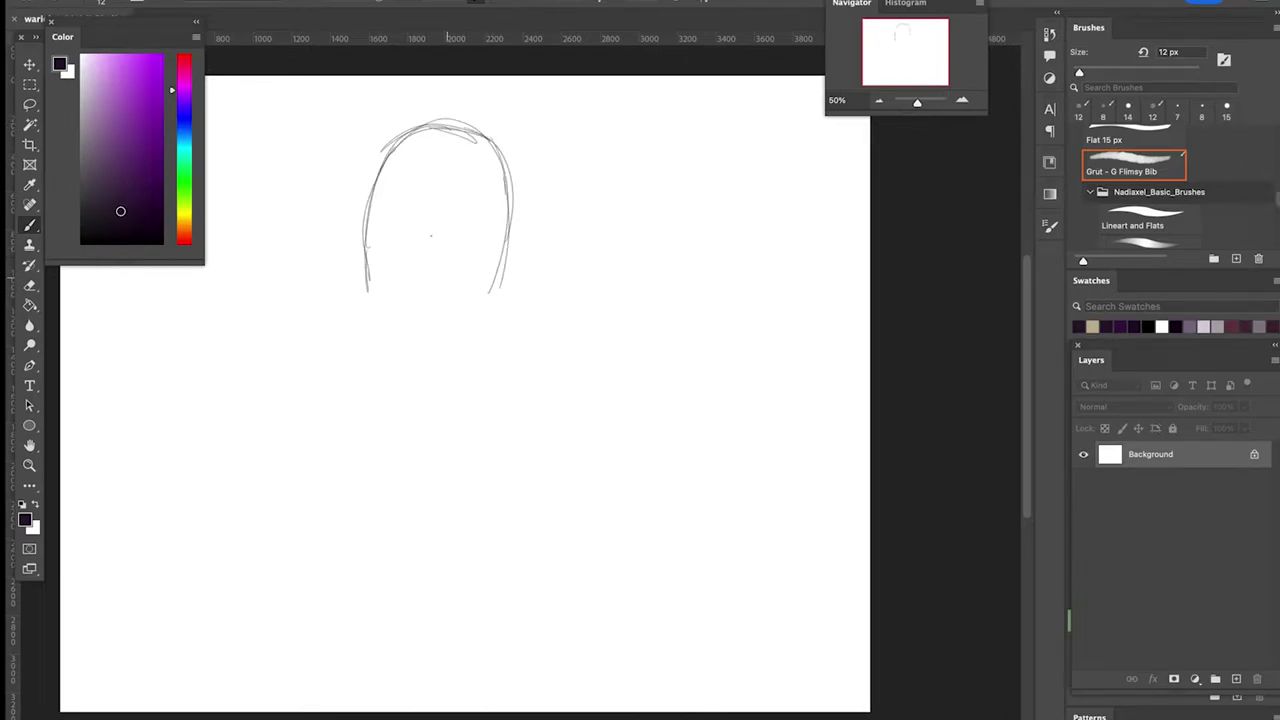
mouse_move(368, 285)
mouse_down()
mouse_move(409, 318)
mouse_move(459, 321)
mouse_move(500, 288)
mouse_up()
mouse_move(462, 123)
mouse_down()
mouse_move(408, 124)
mouse_move(365, 182)
mouse_move(354, 266)
mouse_move(355, 285)
mouse_move(439, 163)
mouse_move(432, 350)
mouse_up()
mouse_move(436, 190)
mouse_down()
mouse_move(432, 362)
mouse_move(434, 108)
mouse_up()
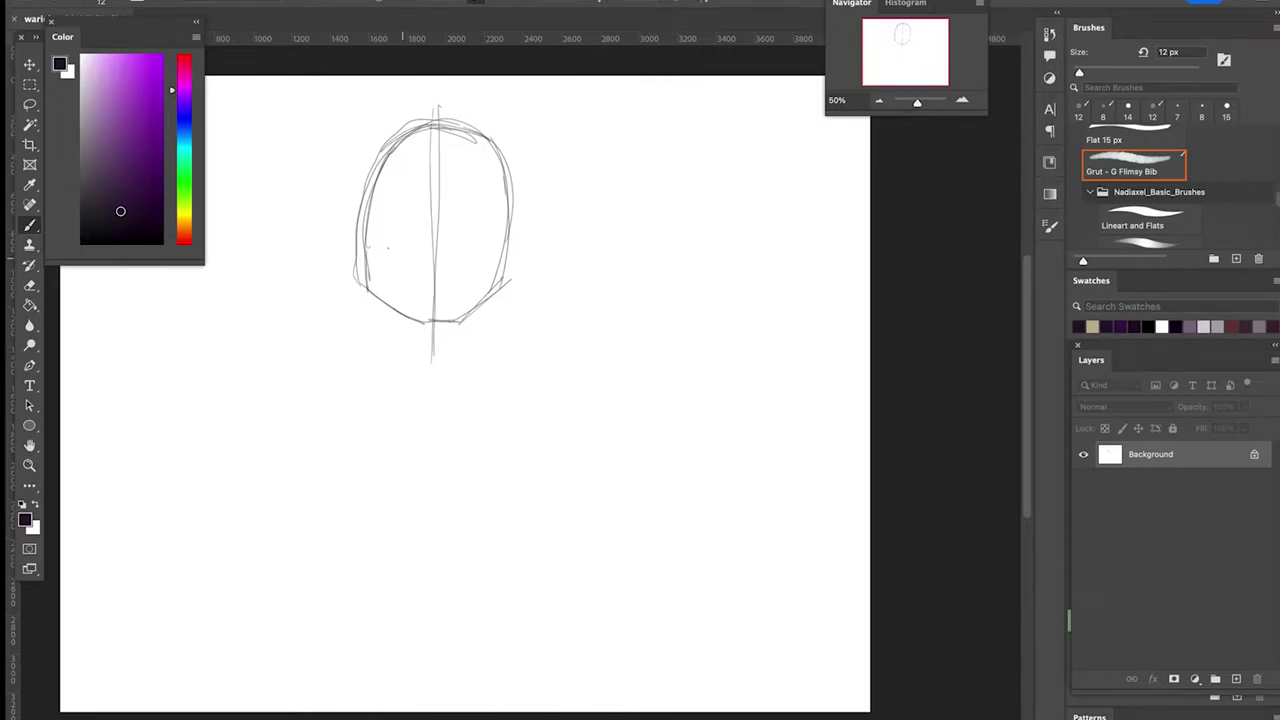
Sketch the neck below the jaw and rough in the first shoulder and collarbone lines
mouse_move(370, 292)
mouse_down()
mouse_move(408, 348)
mouse_move(401, 403)
mouse_up()
mouse_move(474, 312)
mouse_down()
mouse_move(478, 387)
mouse_move(496, 288)
mouse_move(476, 375)
mouse_up()
mouse_move(404, 322)
mouse_down()
mouse_move(395, 393)
mouse_move(420, 405)
mouse_up()
mouse_move(320, 402)
mouse_down()
mouse_move(432, 406)
mouse_move(452, 420)
mouse_up()
mouse_move(390, 378)
mouse_down()
mouse_move(302, 407)
mouse_move(248, 392)
mouse_move(206, 484)
mouse_up()
mouse_move(303, 402)
mouse_down()
mouse_move(518, 424)
mouse_move(522, 404)
mouse_move(553, 405)
mouse_up()
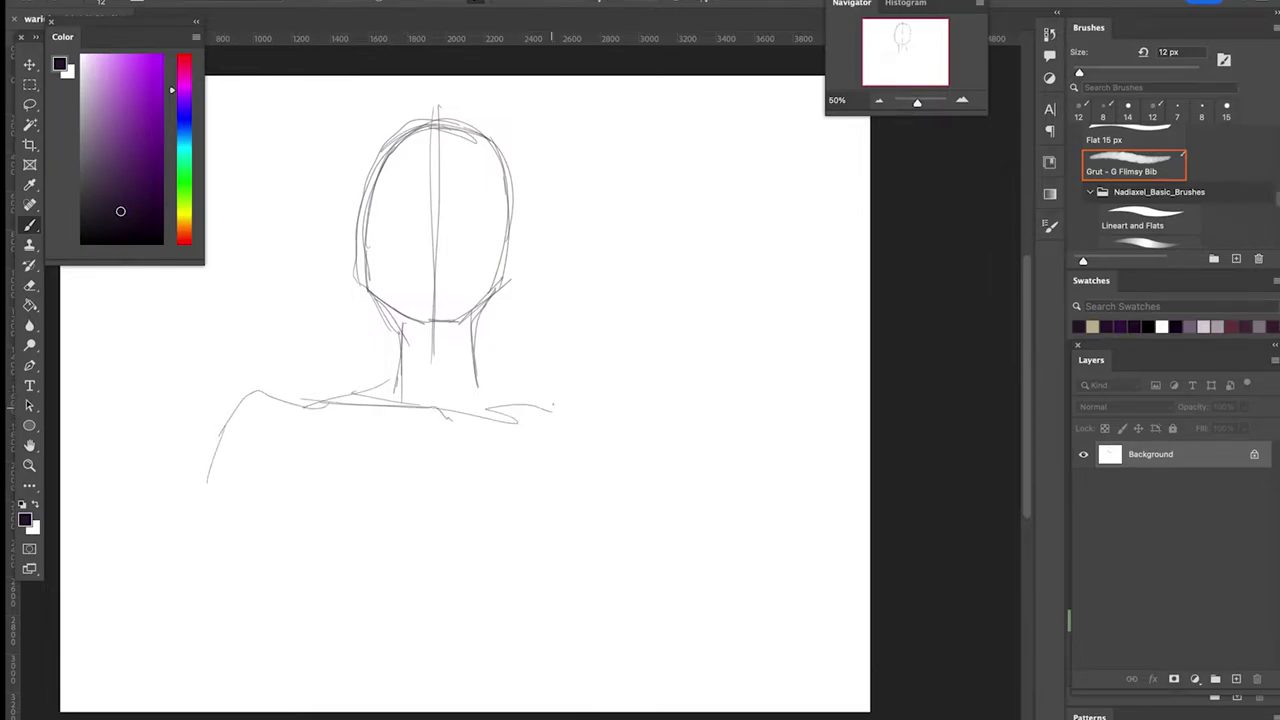
Round off both shoulders and reinforce the collarbones down to the base of the neck
mouse_move(477, 386)
mouse_down()
mouse_move(614, 426)
mouse_move(616, 438)
mouse_up()
mouse_move(520, 400)
mouse_down()
mouse_move(614, 422)
mouse_move(546, 393)
mouse_up()
drag(336, 398, 240, 486)
drag(266, 406, 240, 488)
drag(266, 404, 450, 432)
drag(466, 430, 510, 422)
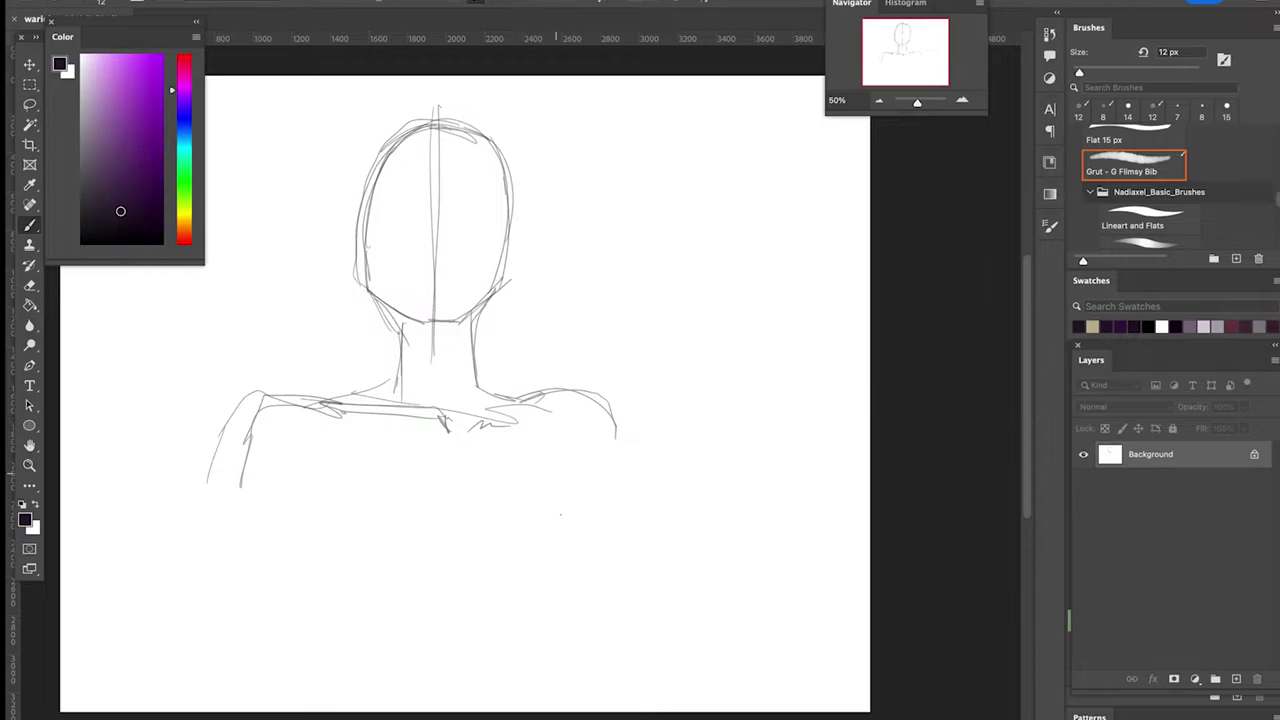
Sketch the sides of the ribcage, the bust and the outer line of the upper arm on the viewer's right
drag(617, 428, 620, 500)
drag(616, 442, 622, 540)
drag(456, 427, 562, 409)
drag(306, 414, 312, 488)
drag(306, 416, 320, 493)
drag(522, 404, 548, 540)
mouse_move(330, 462)
mouse_down()
mouse_move(284, 550)
mouse_move(425, 550)
mouse_move(490, 576)
mouse_move(556, 482)
mouse_move(500, 582)
mouse_move(548, 466)
mouse_move(538, 470)
mouse_up()
mouse_move(312, 404)
mouse_down()
mouse_move(246, 436)
mouse_move(244, 504)
mouse_up()
mouse_move(526, 390)
mouse_down()
mouse_move(614, 440)
mouse_move(622, 640)
mouse_up()
Sketch the waist curving inward below the bust and flaring out into the hips
drag(307, 498, 340, 648)
drag(314, 580, 349, 660)
mouse_move(548, 580)
mouse_down()
mouse_move(492, 690)
mouse_move(538, 706)
mouse_up()
drag(342, 668, 308, 704)
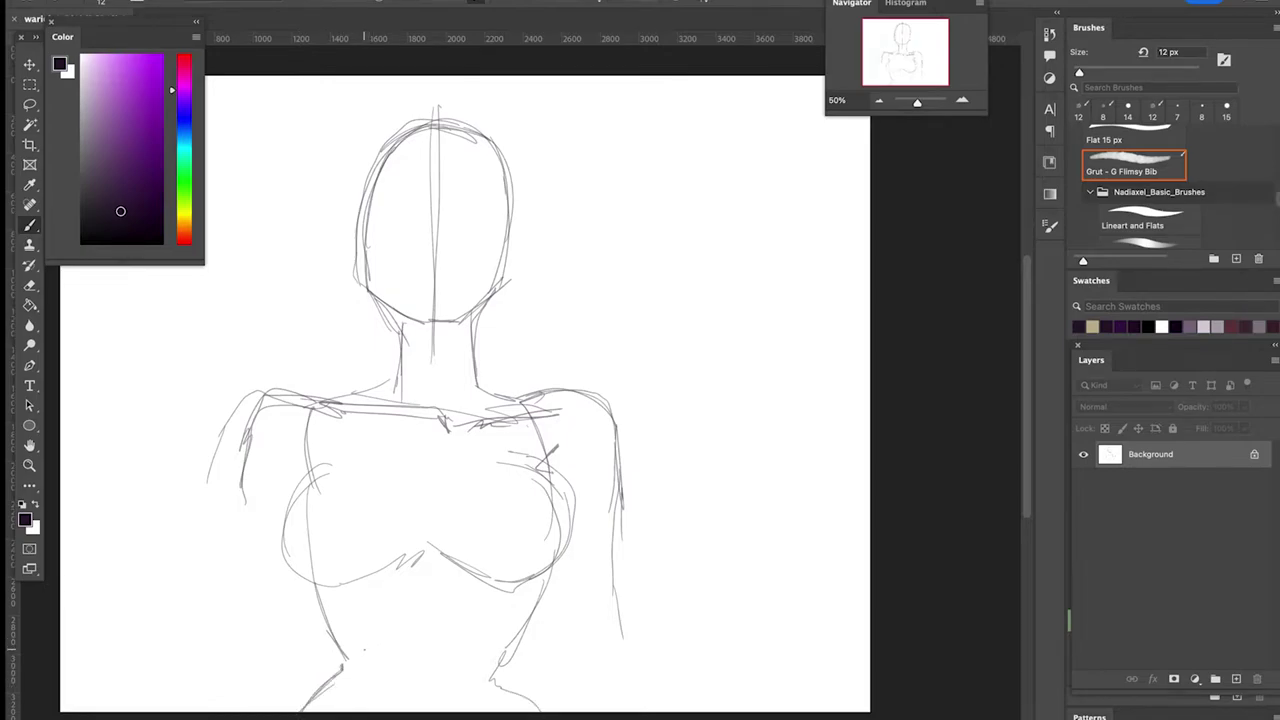
Sketch the bent elbow, raised forearm and angular palm of the arm on the viewer's right
drag(558, 564, 557, 660)
drag(556, 586, 572, 710)
drag(705, 366, 729, 446)
drag(712, 395, 731, 488)
mouse_move(726, 476)
mouse_down()
mouse_move(569, 608)
mouse_move(559, 676)
mouse_move(718, 522)
mouse_up()
mouse_move(660, 620)
mouse_down()
mouse_move(748, 460)
mouse_move(716, 372)
mouse_up()
mouse_move(718, 468)
mouse_down()
mouse_move(668, 412)
mouse_move(716, 470)
mouse_up()
drag(668, 414, 706, 368)
drag(706, 368, 734, 390)
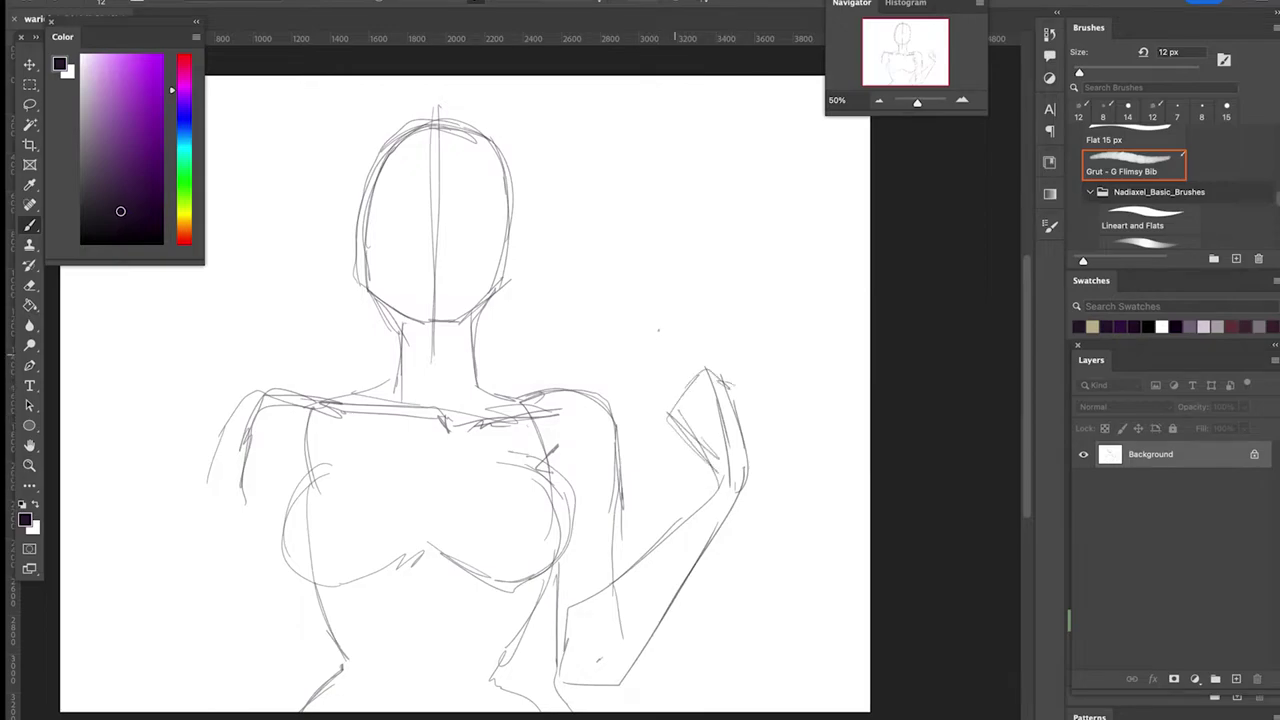
Sketch the hanging arm on the viewer's left and add short crease strokes at both armpits
drag(246, 494, 224, 698)
drag(308, 578, 305, 682)
drag(309, 582, 306, 668)
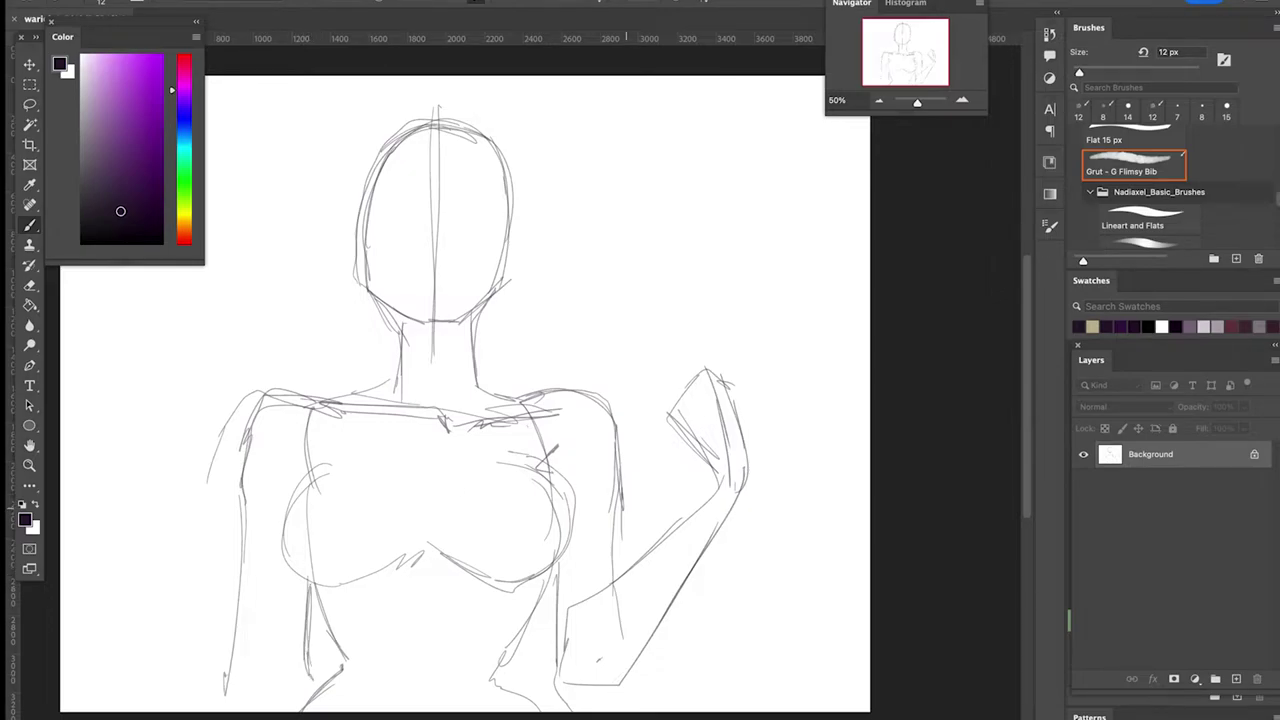
drag(291, 450, 305, 472)
drag(553, 467, 566, 446)
Sketch the curled fingers of the raised hand and strengthen the wrist and forearm outline
mouse_move(626, 384)
mouse_down()
mouse_move(663, 379)
mouse_move(684, 408)
mouse_move(724, 348)
mouse_move(706, 310)
mouse_move(687, 303)
mouse_move(704, 324)
mouse_move(708, 366)
mouse_move(697, 370)
mouse_move(685, 336)
mouse_move(648, 325)
mouse_move(630, 335)
mouse_move(684, 388)
mouse_move(608, 391)
mouse_move(672, 420)
mouse_move(722, 487)
mouse_up()
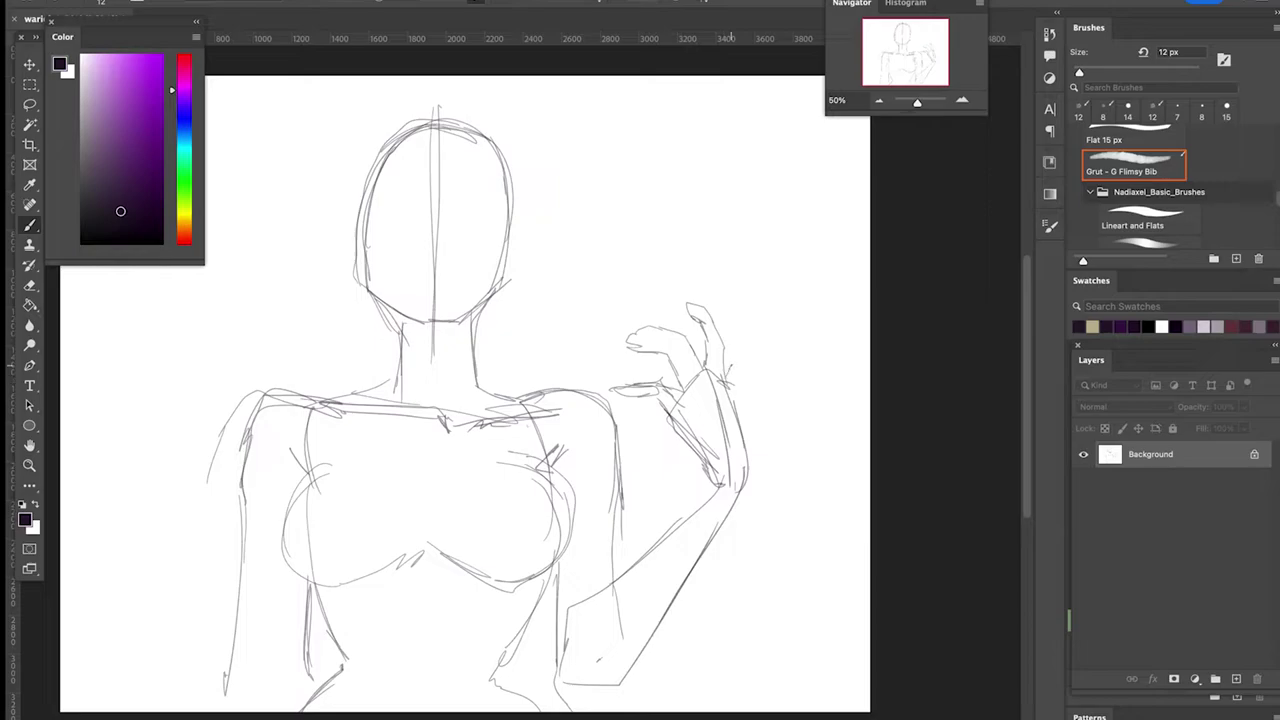
mouse_move(742, 362)
mouse_down()
mouse_move(742, 438)
mouse_move(718, 490)
mouse_move(574, 604)
mouse_up()
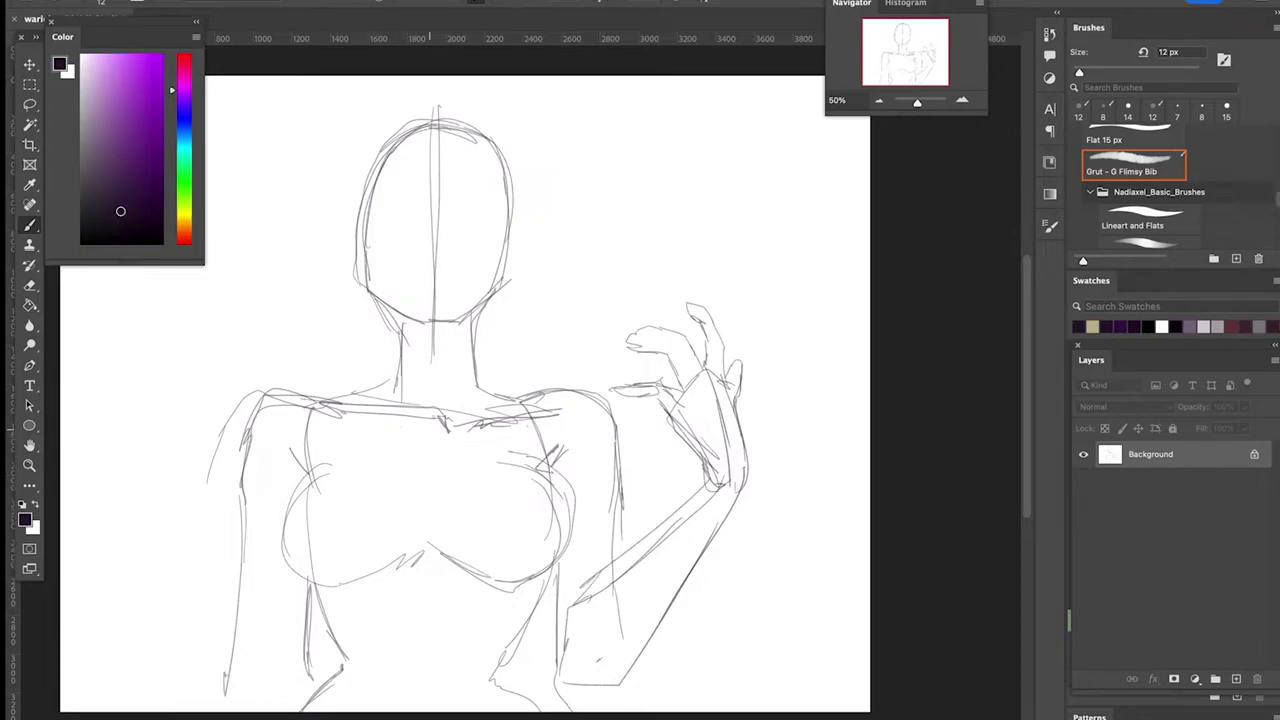
Erase the straight line across the collarbones with a 35 px eraser and redraw the collarbones sloping to the throat
key(e)
key(bracketright)
key(bracketright)
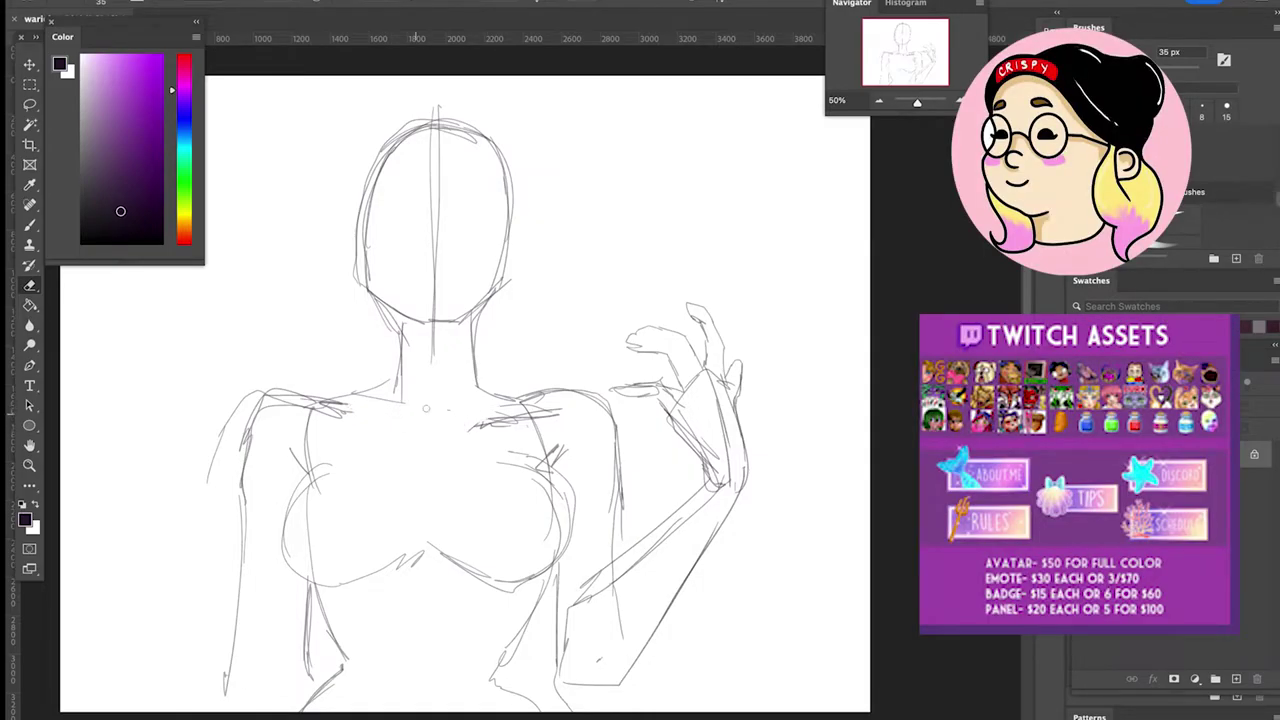
key(b)
mouse_move(322, 404)
mouse_down()
mouse_move(424, 437)
mouse_move(511, 419)
mouse_up()
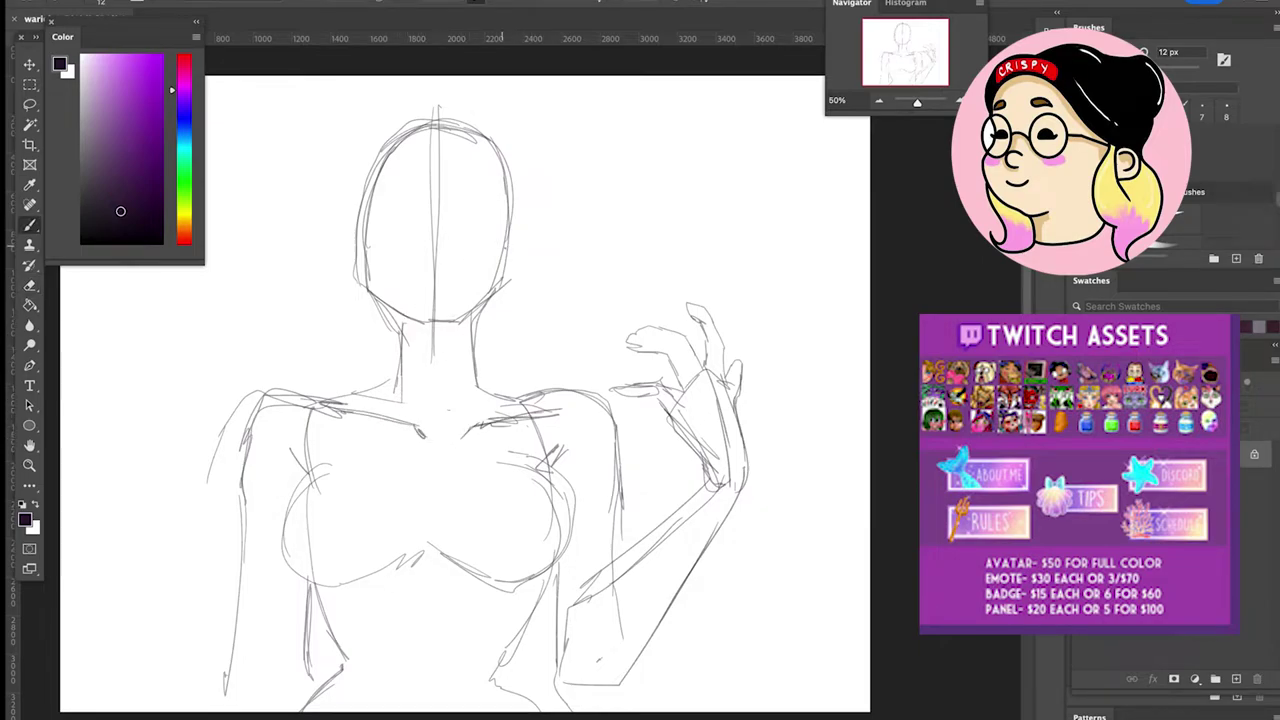
Sketch long pointed elf ears on both sides of the head
mouse_move(506, 242)
mouse_down()
mouse_move(546, 195)
mouse_move(503, 290)
mouse_up()
mouse_move(339, 240)
mouse_down()
mouse_move(372, 282)
mouse_move(334, 238)
mouse_up()
mouse_move(370, 288)
mouse_down()
mouse_move(316, 212)
mouse_move(366, 239)
mouse_up()
drag(308, 205, 346, 225)
drag(322, 207, 386, 328)
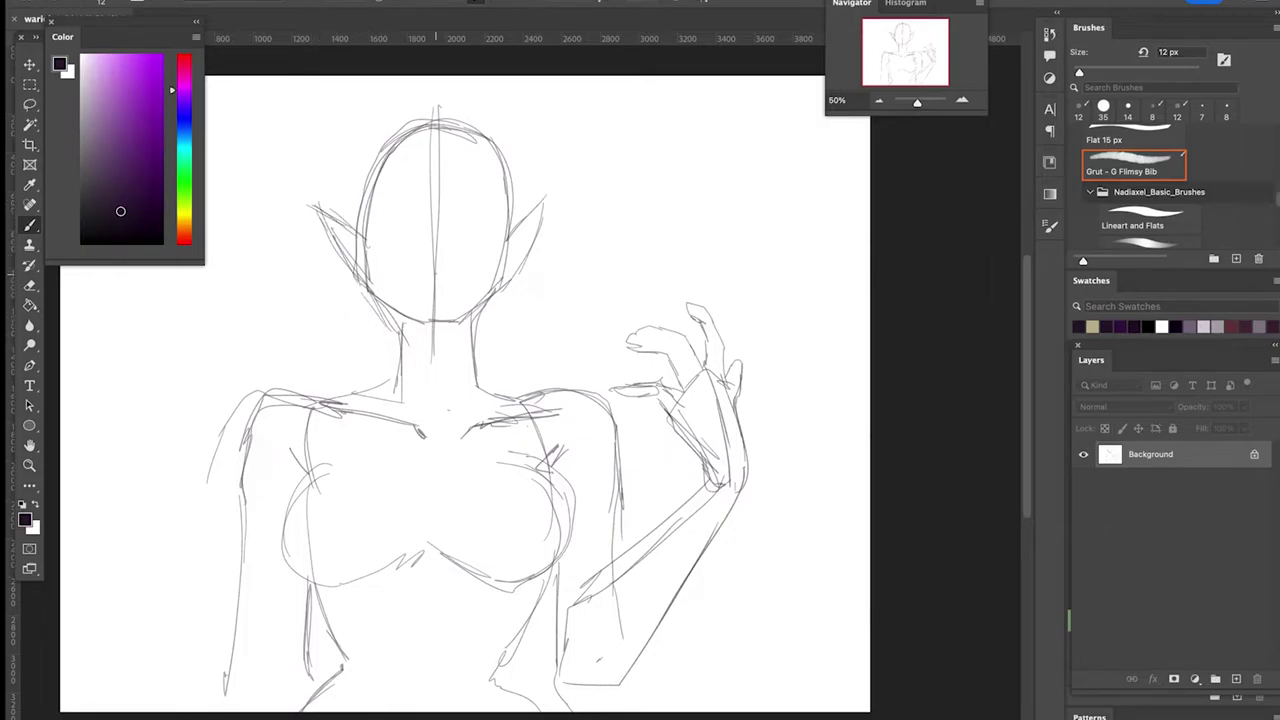
Sketch the upper and lower edges of a band across the eyes, then the nose and lips
mouse_move(368, 224)
mouse_down()
mouse_move(397, 193)
mouse_move(506, 196)
mouse_up()
mouse_move(376, 199)
mouse_down()
mouse_move(488, 190)
mouse_move(506, 244)
mouse_up()
mouse_move(342, 283)
mouse_down()
mouse_move(424, 246)
mouse_move(413, 255)
mouse_move(480, 250)
mouse_up()
mouse_move(386, 257)
mouse_down()
mouse_move(486, 250)
mouse_move(520, 290)
mouse_up()
drag(486, 248, 526, 296)
drag(427, 261, 446, 266)
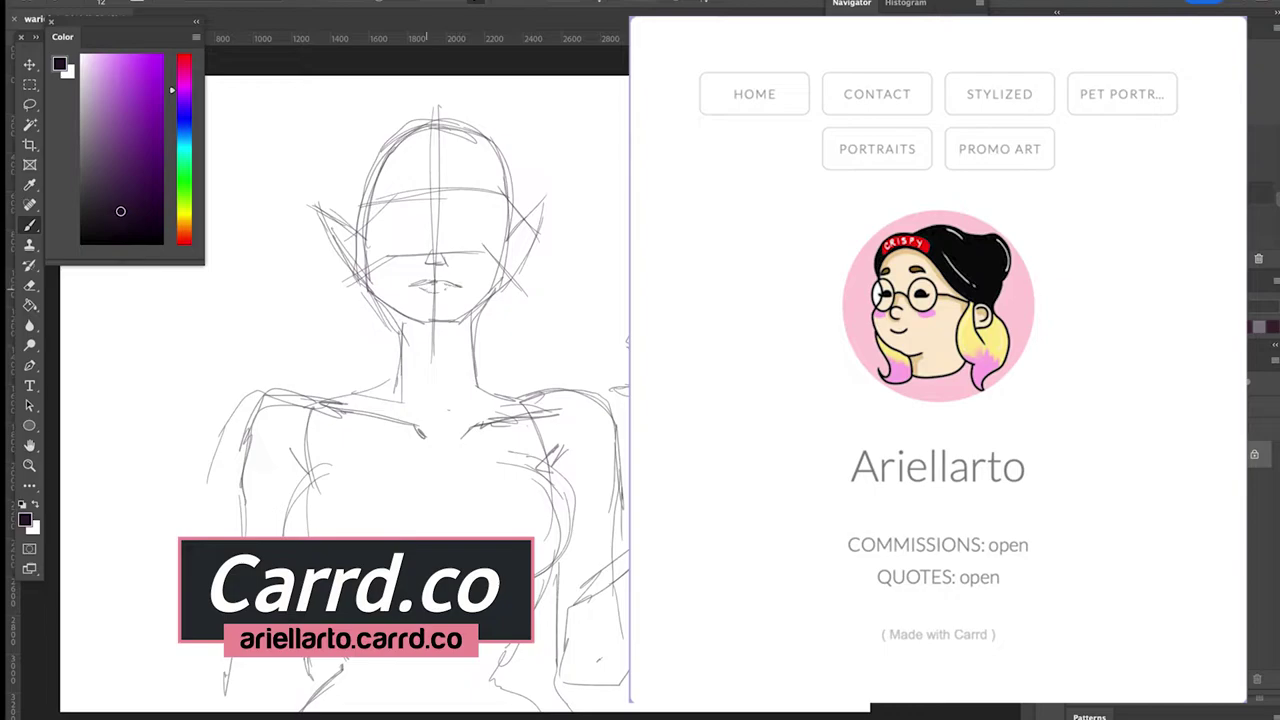
drag(430, 291, 446, 294)
Try to sketch a pair of eyes between the two horizontal face lines
drag(385, 234, 415, 219)
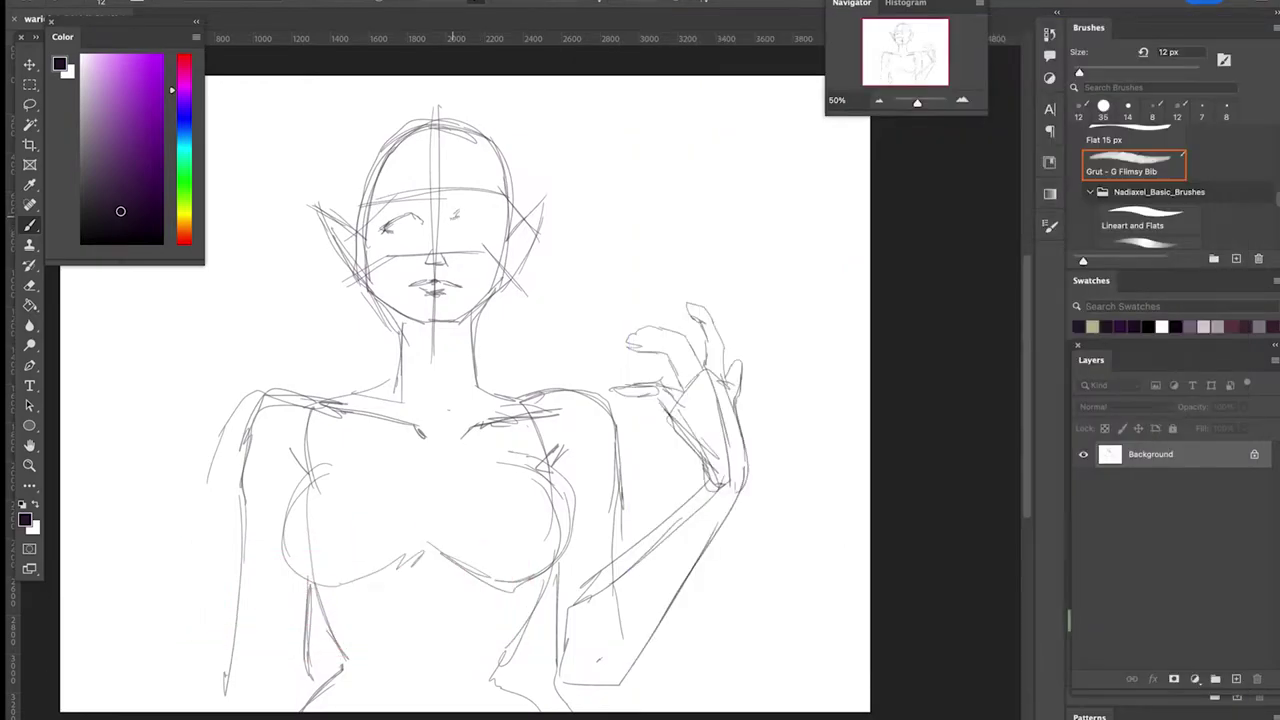
mouse_move(451, 214)
mouse_down()
mouse_move(494, 222)
mouse_move(452, 231)
mouse_move(488, 220)
mouse_up()
mouse_move(458, 210)
mouse_down()
mouse_move(452, 232)
mouse_move(489, 226)
mouse_up()
mouse_move(386, 222)
mouse_down()
mouse_move(486, 208)
mouse_move(457, 231)
mouse_move(459, 209)
mouse_move(459, 231)
mouse_move(477, 206)
mouse_move(492, 227)
mouse_move(464, 211)
mouse_move(484, 214)
mouse_move(415, 229)
mouse_move(421, 217)
mouse_move(381, 227)
mouse_up()
Erase the overlapping lines at the ears and jaw and the upper skull outline on the viewer's left
key(e)
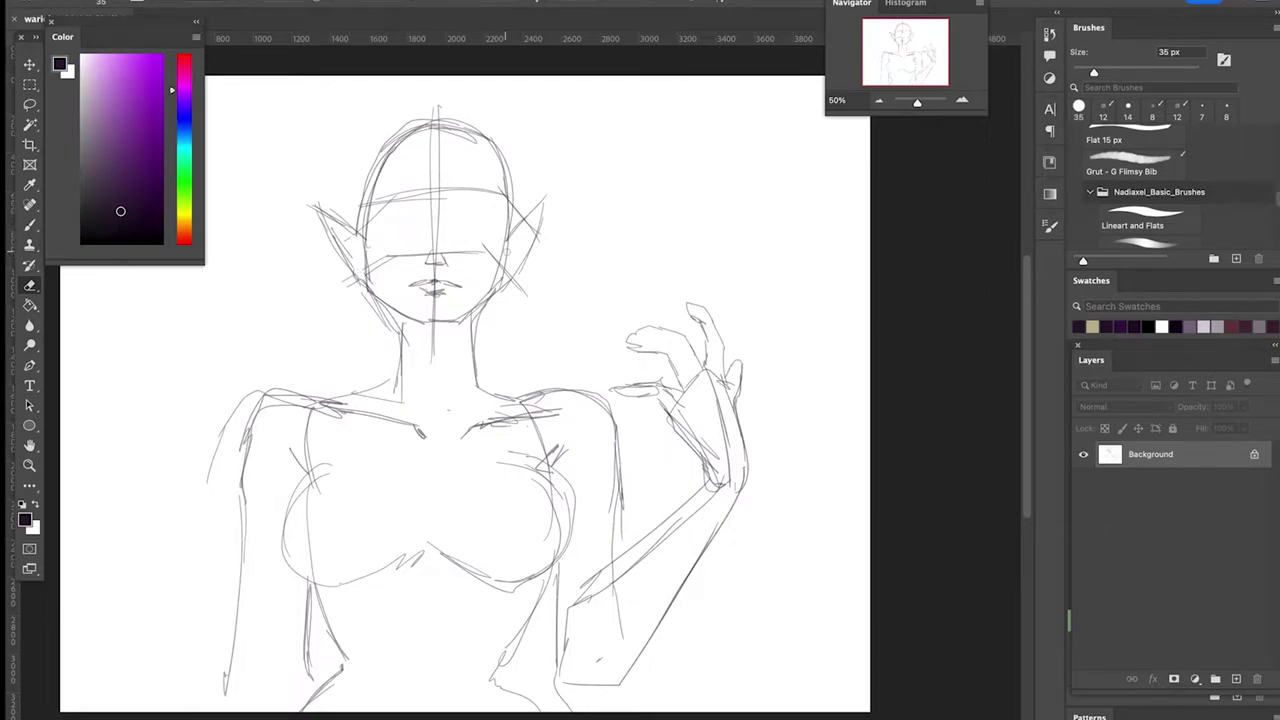
drag(510, 250, 506, 274)
drag(367, 322, 381, 300)
drag(372, 186, 418, 124)
Select the whole figure, scale it down towards the middle of the canvas, and add an empty layer above Layer 0
key(b)
key(l)
mouse_move(602, 177)
mouse_down()
mouse_move(137, 434)
mouse_move(602, 177)
mouse_up()
key(super+t)
drag(940, 4, 1024, 0)
drag(862, 76, 705, 212)
drag(402, 335, 478, 266)
key(Return)
key(super+d)
click(1236, 679)
click(1254, 481)
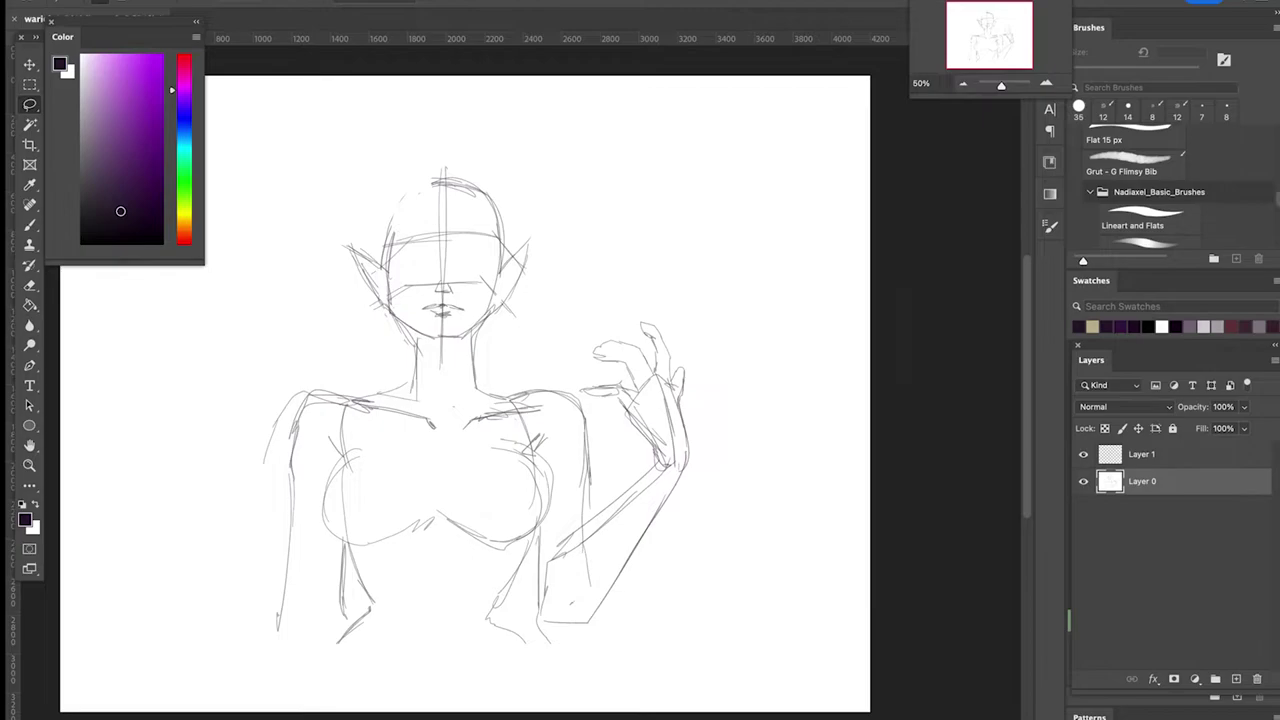
key(super+Tab)
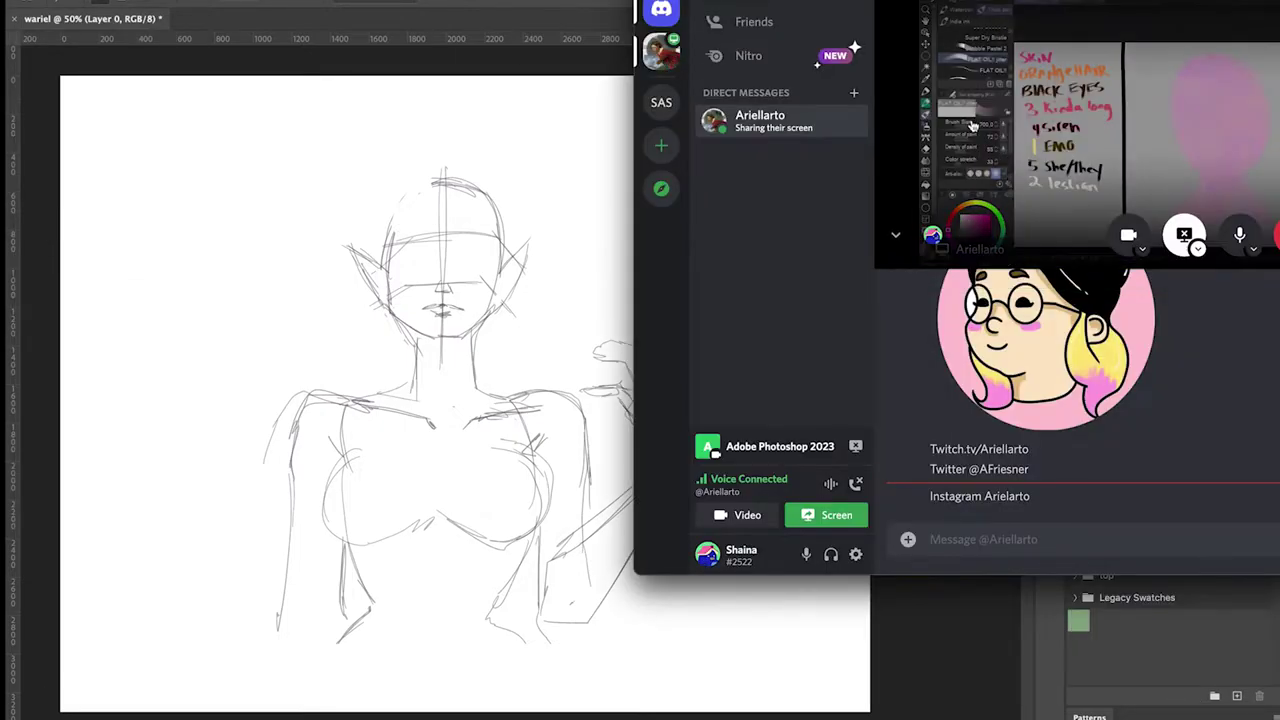
key(super+Tab)
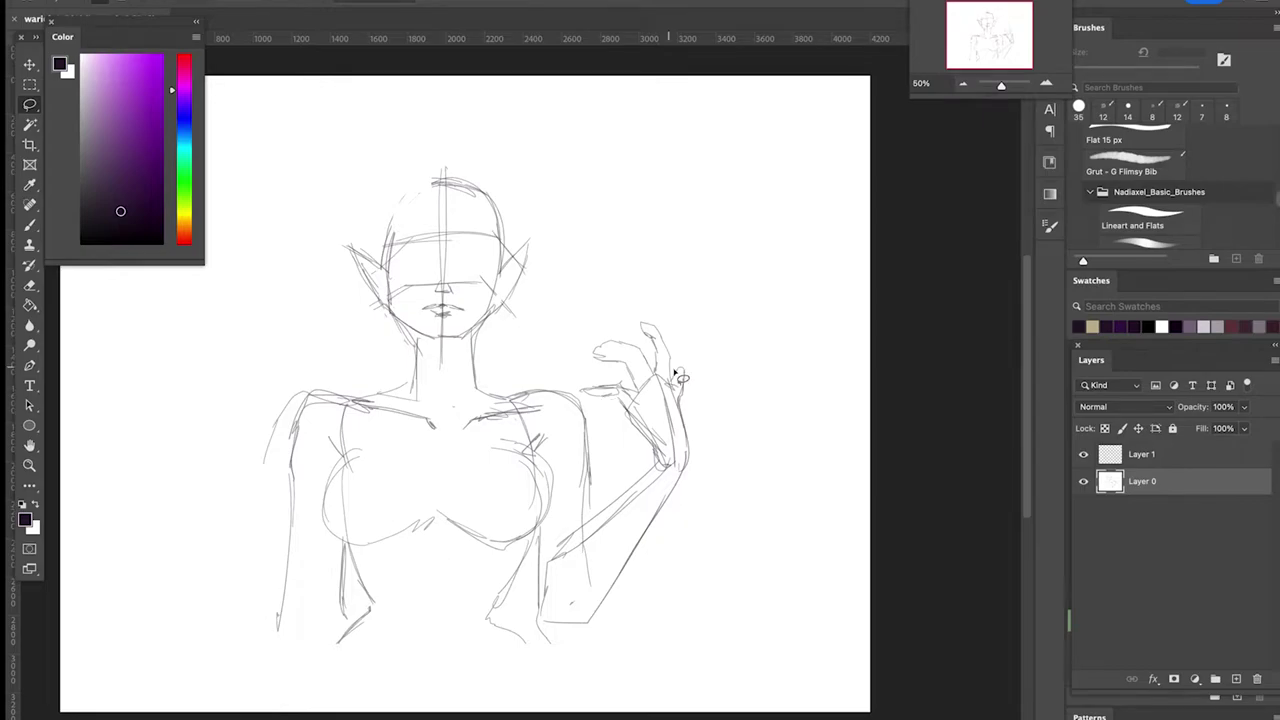
Touch up the raised hand's fingers and draw the abdomen's midline with a navel below the bust
key(b)
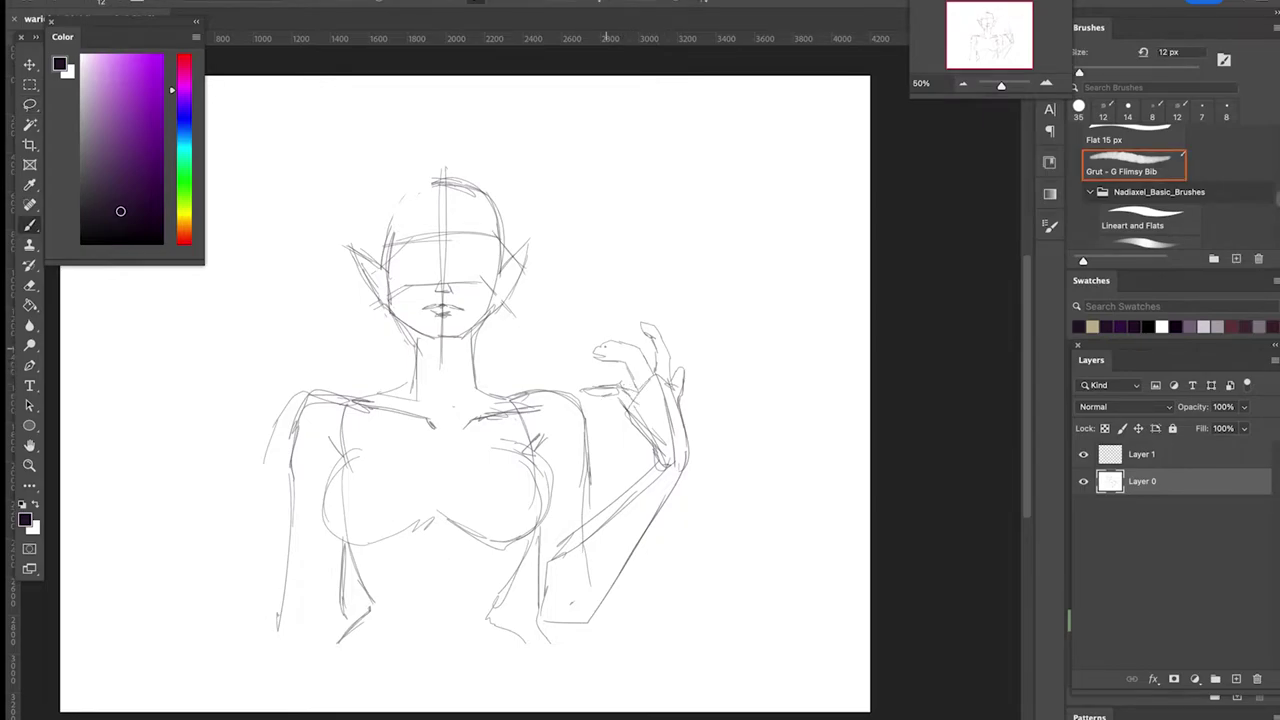
drag(606, 350, 630, 356)
drag(561, 340, 547, 382)
drag(424, 578, 422, 680)
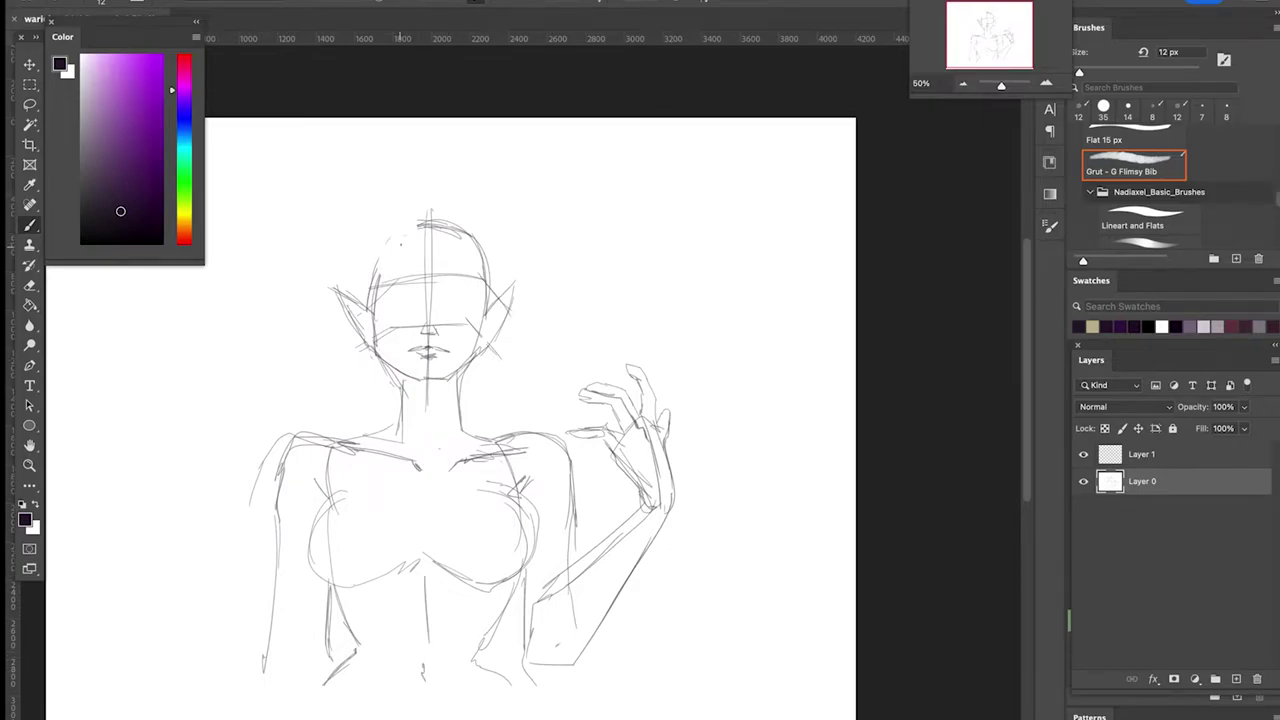
Sketch the hair's outer shape over the skull, swept across the top and falling to the shoulders on both sides
mouse_move(398, 250)
mouse_down()
mouse_move(462, 208)
mouse_move(494, 262)
mouse_move(489, 289)
mouse_move(480, 224)
mouse_move(482, 238)
mouse_up()
mouse_move(402, 238)
mouse_down()
mouse_move(468, 195)
mouse_move(506, 197)
mouse_move(504, 298)
mouse_up()
mouse_move(446, 208)
mouse_down()
mouse_move(382, 213)
mouse_move(429, 205)
mouse_move(352, 266)
mouse_up()
drag(392, 210, 343, 284)
drag(440, 210, 342, 278)
drag(370, 236, 358, 276)
mouse_move(392, 212)
mouse_down()
mouse_move(358, 232)
mouse_move(330, 328)
mouse_up()
drag(342, 256, 264, 452)
drag(507, 255, 542, 364)
drag(518, 278, 546, 406)
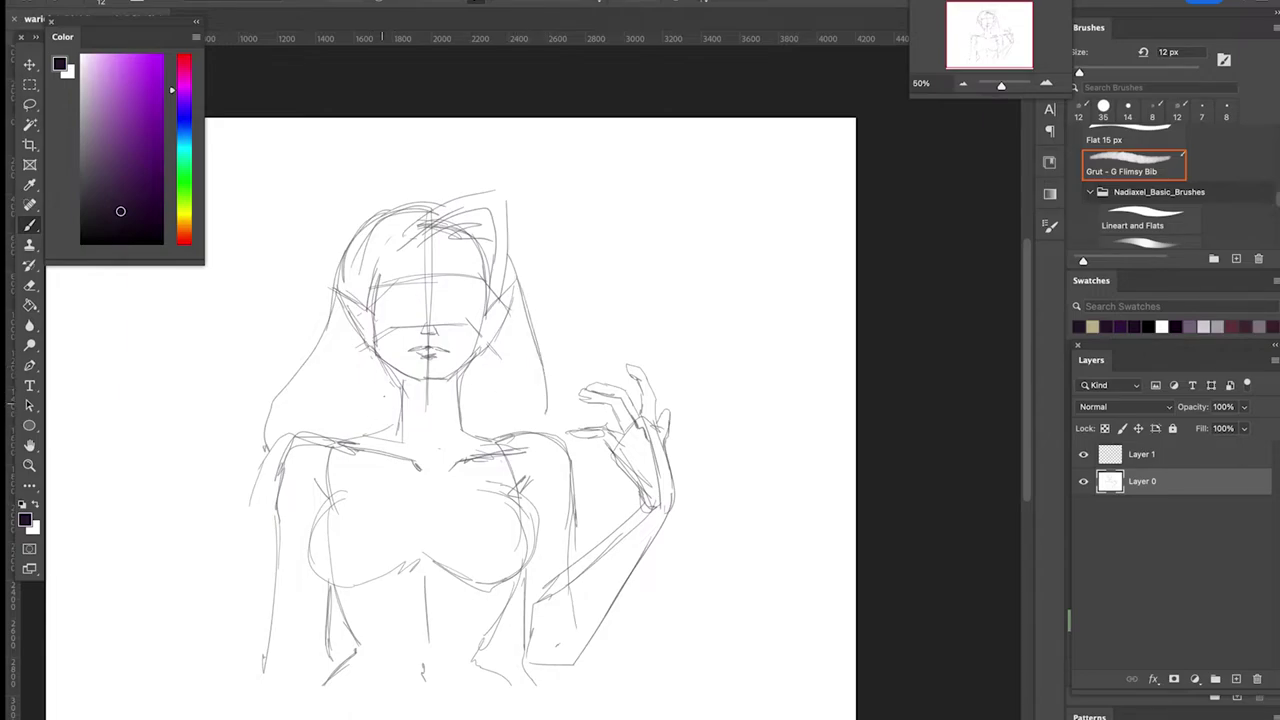
Strengthen the contours of the neck, shoulders and upper arms
mouse_move(398, 376)
mouse_down()
mouse_move(394, 428)
mouse_move(278, 480)
mouse_move(272, 530)
mouse_up()
drag(312, 440, 276, 526)
mouse_move(500, 442)
mouse_down()
mouse_move(530, 444)
mouse_move(574, 496)
mouse_move(556, 454)
mouse_up()
mouse_move(554, 452)
mouse_down()
mouse_move(574, 532)
mouse_move(574, 580)
mouse_move(562, 582)
mouse_up()
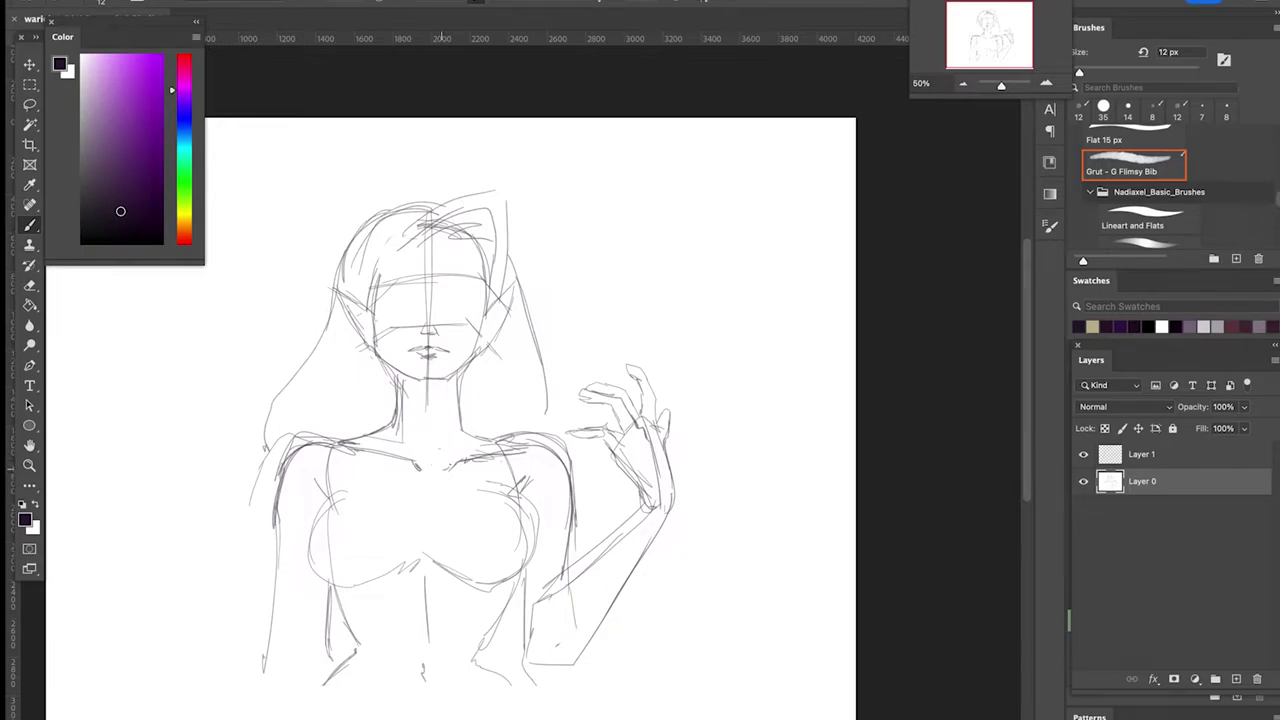
Sketch long inner hair strands framing the face and running down over the chest on both sides
drag(406, 236, 377, 304)
drag(394, 226, 356, 378)
drag(398, 250, 388, 436)
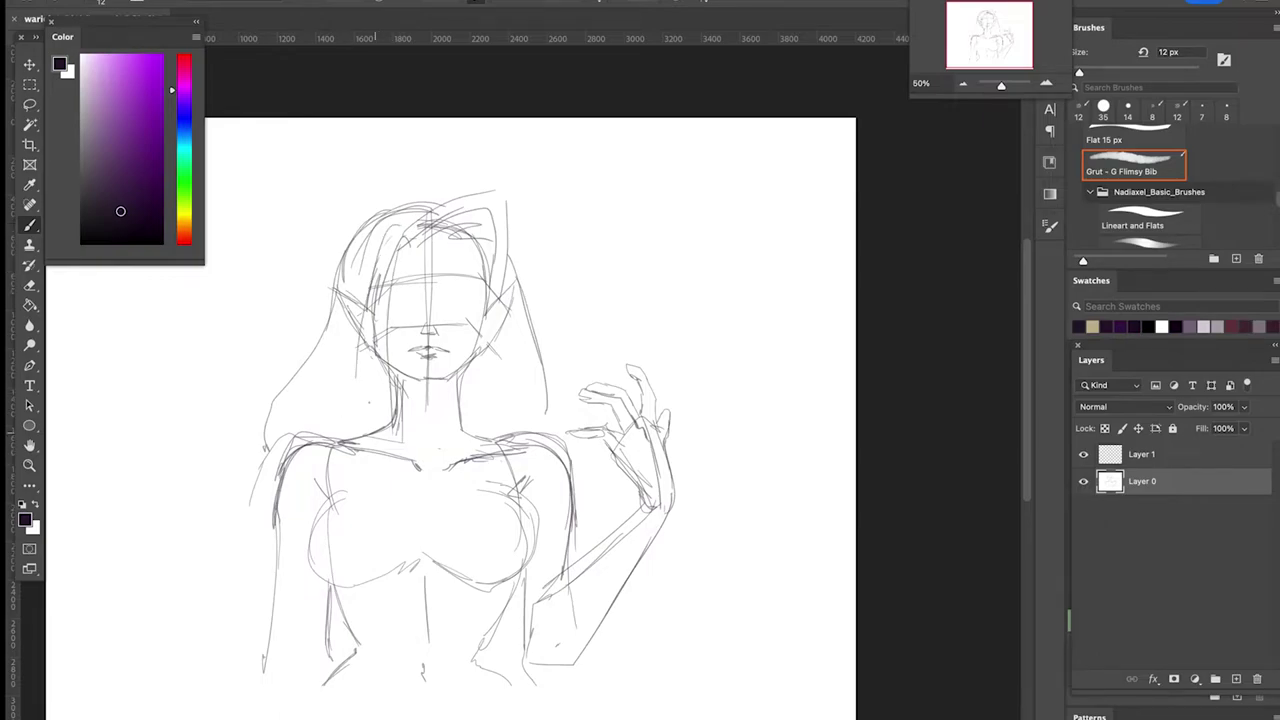
mouse_move(364, 296)
mouse_down()
mouse_move(354, 440)
mouse_move(367, 502)
mouse_up()
drag(395, 432, 395, 528)
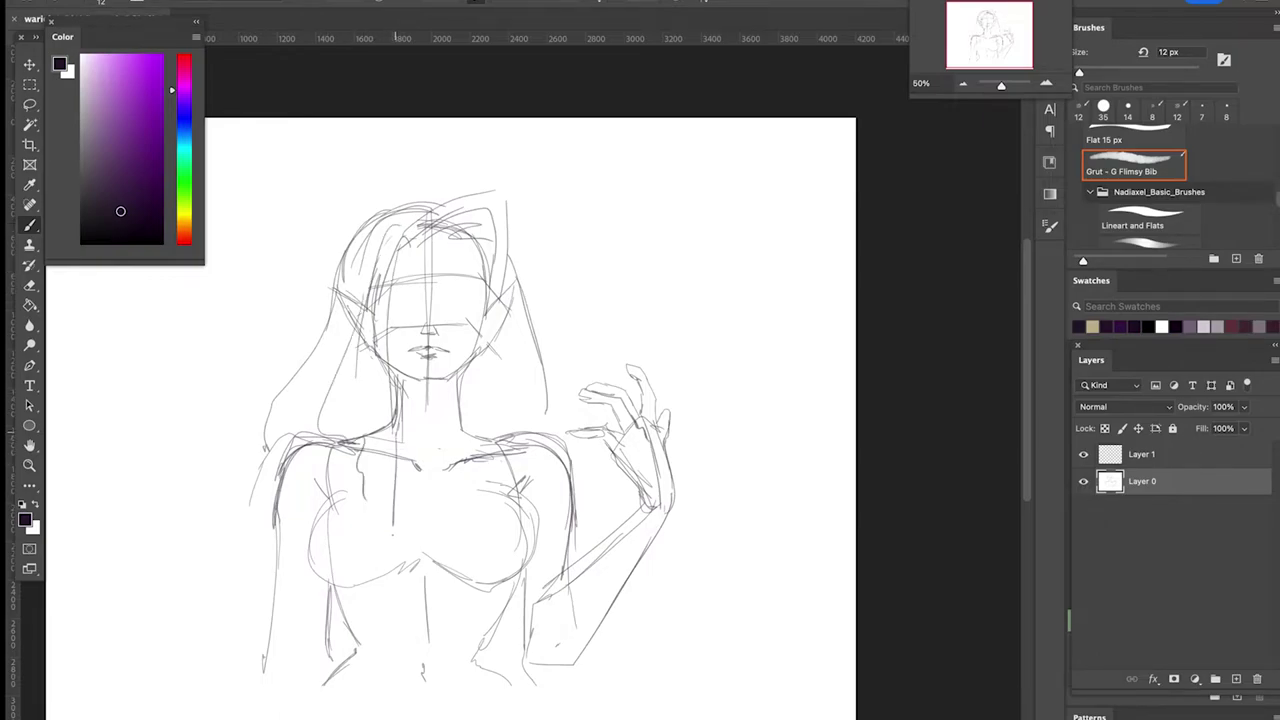
drag(493, 282, 520, 414)
drag(481, 306, 482, 464)
mouse_move(478, 488)
mouse_down()
mouse_move(475, 559)
mouse_move(493, 568)
mouse_move(461, 614)
mouse_move(461, 712)
mouse_up()
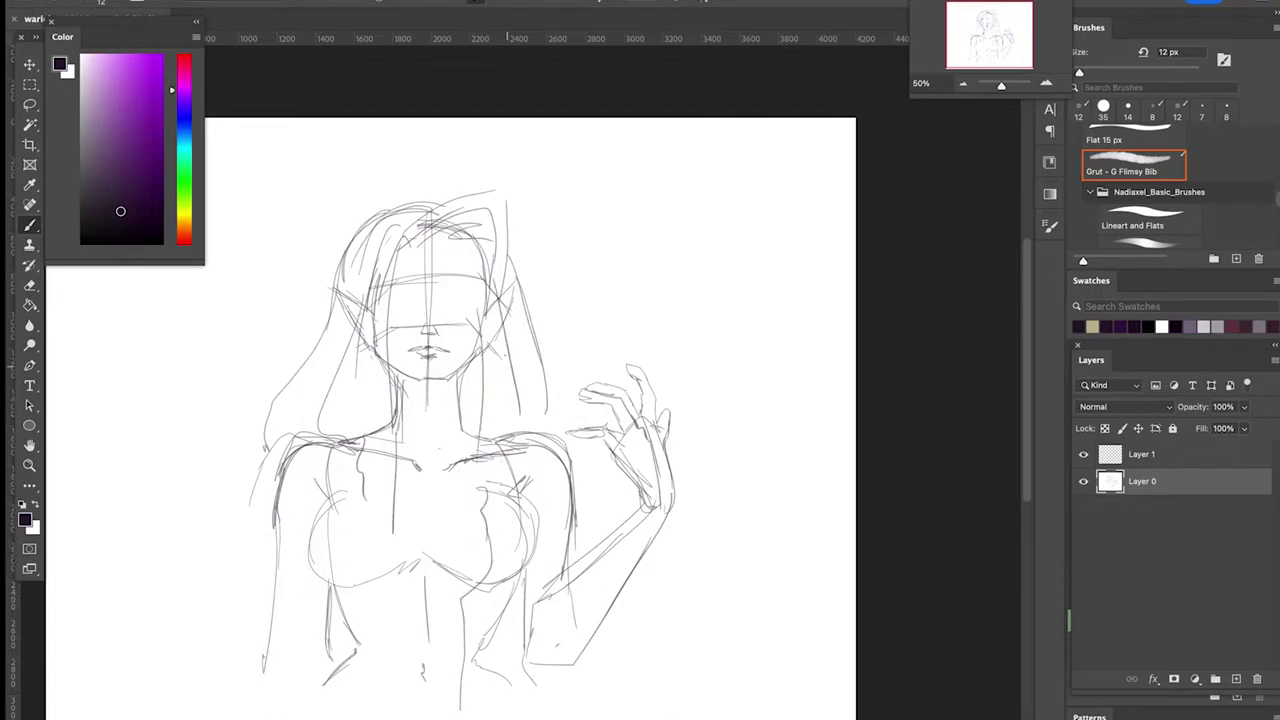
drag(520, 406, 524, 442)
Darken the upper edge of the band across the eyes and move the nose slightly higher
drag(446, 275, 489, 283)
drag(390, 281, 418, 279)
key(l)
mouse_move(440, 322)
mouse_down()
mouse_move(424, 322)
mouse_move(432, 346)
mouse_move(455, 344)
mouse_move(430, 320)
mouse_up()
key(v)
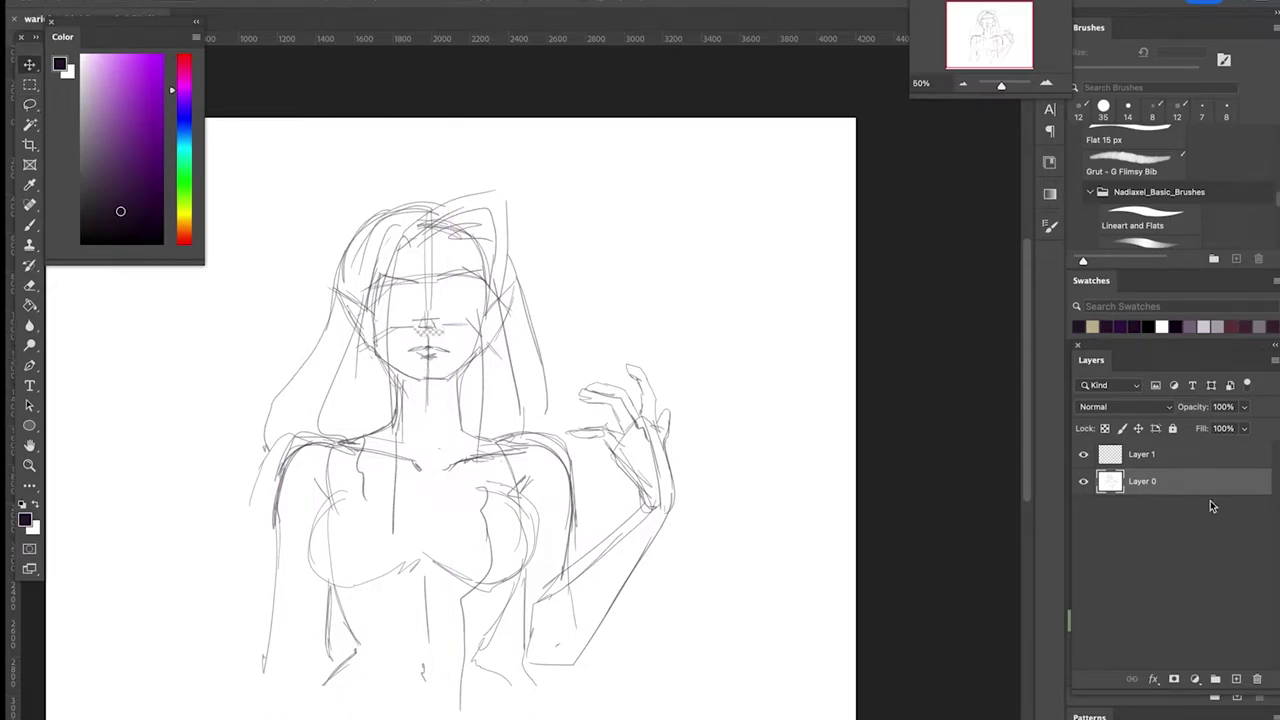
Add a new layer beneath Layer 0 and set the foreground colour to the tan swatch for the Paint Bucket
click(1236, 679)
drag(1163, 490, 1165, 531)
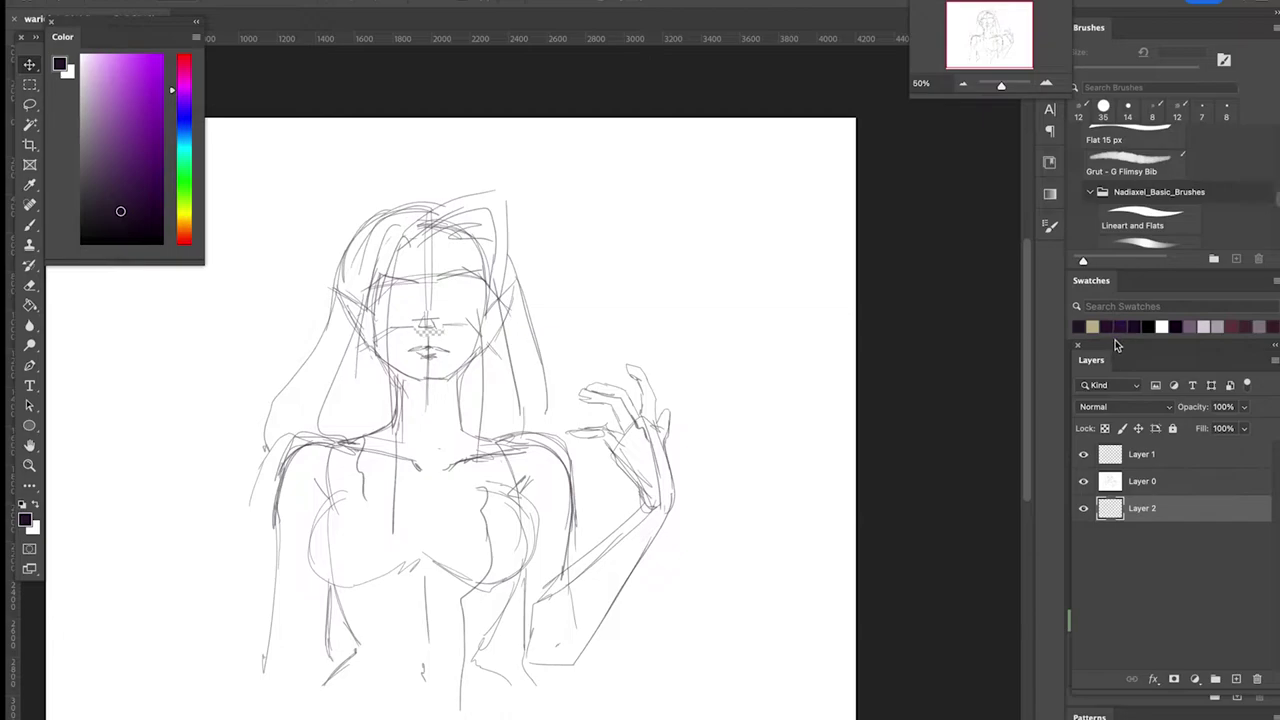
click(1092, 326)
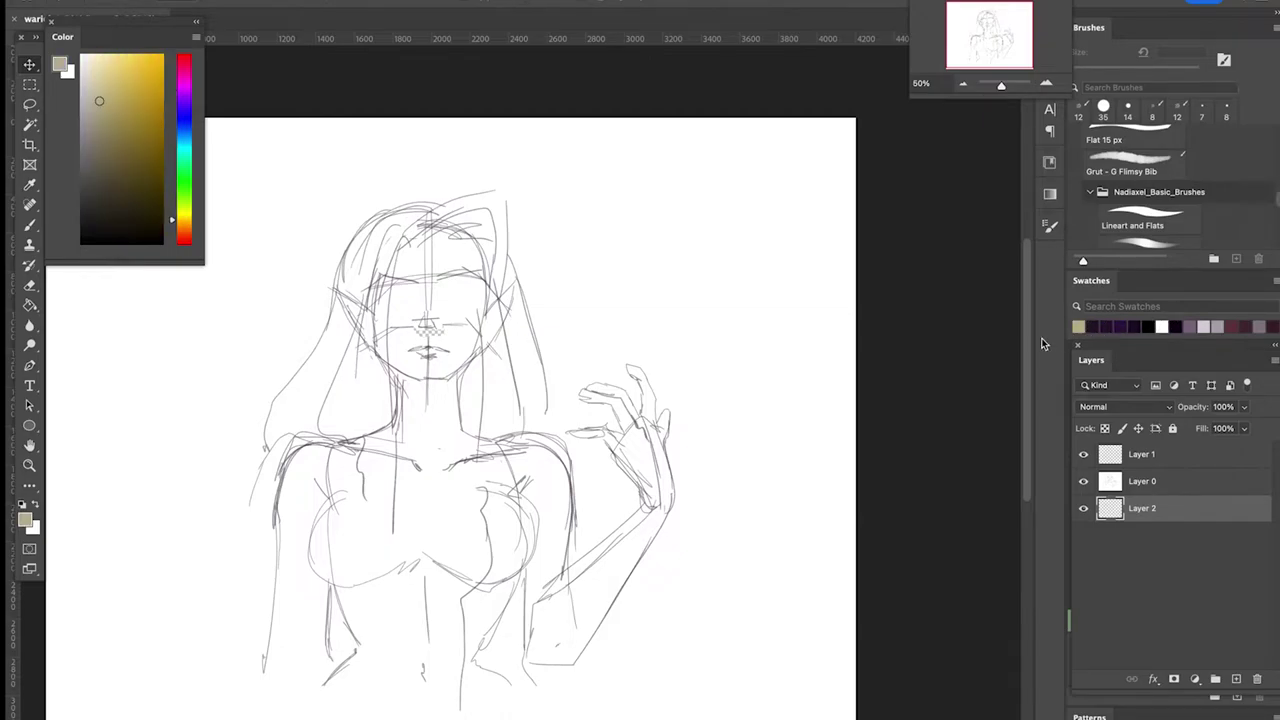
key(b)
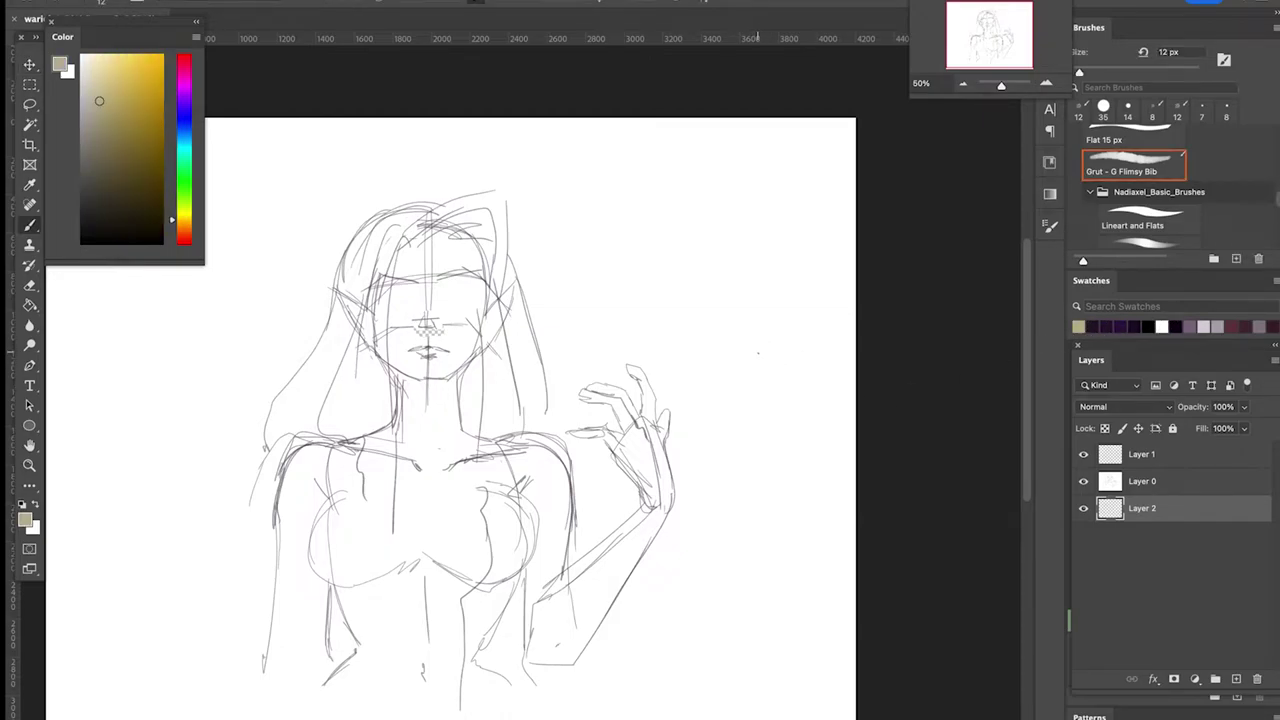
key(g)
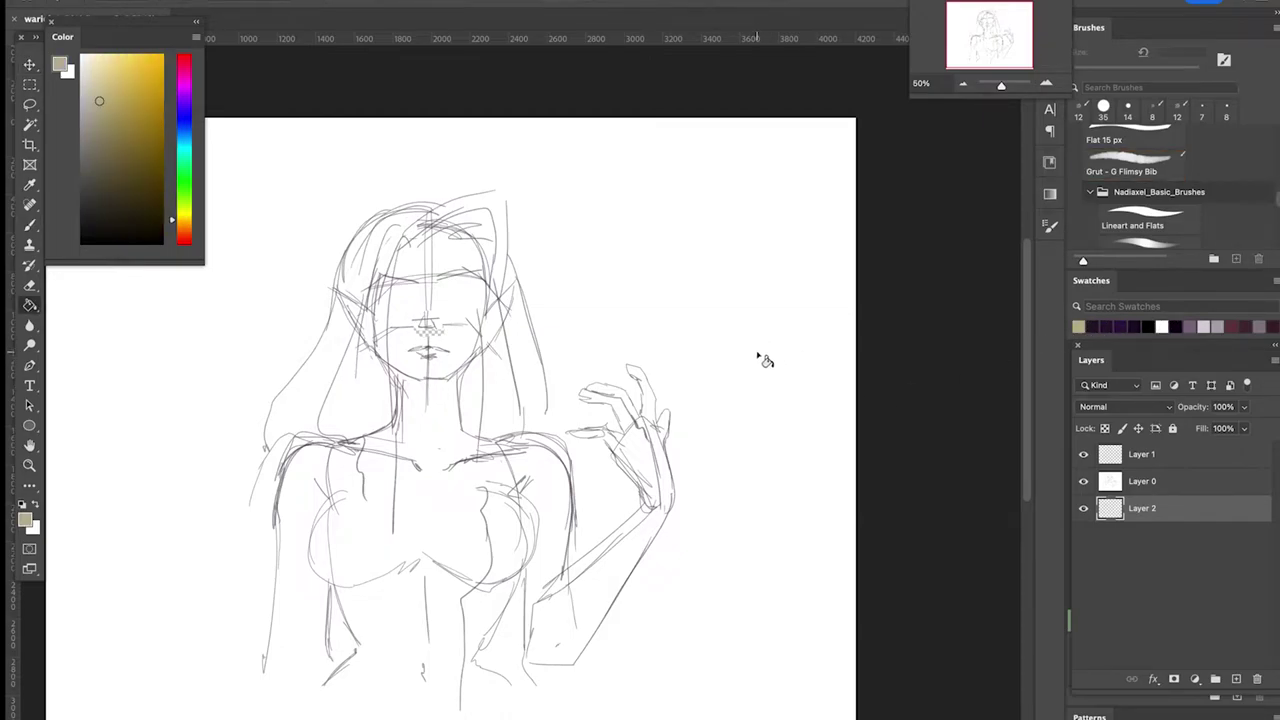
Fill the background and the hair, face and neck areas of Layer 0 with a faint tan tint
click(1130, 488)
click(724, 408)
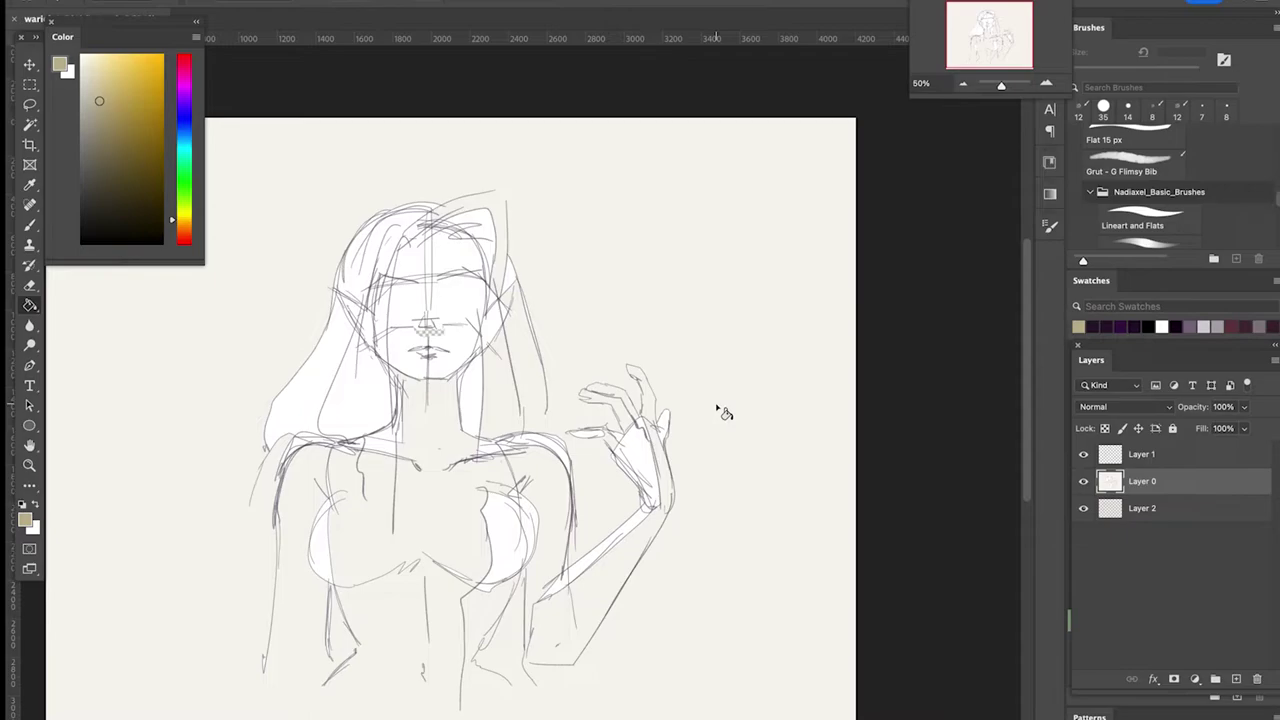
click(331, 360)
click(372, 268)
click(484, 409)
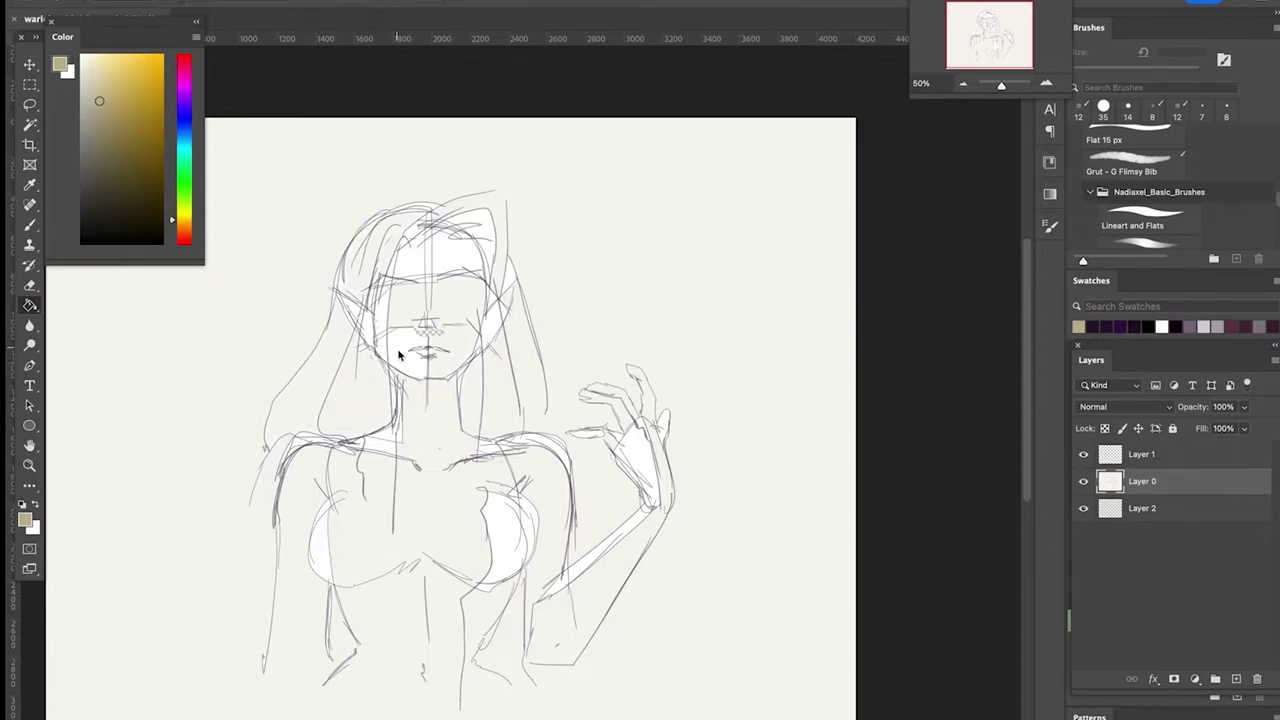
Raise the Paint Bucket's opacity to full and fill Layer 2 with solid tan
click(1108, 512)
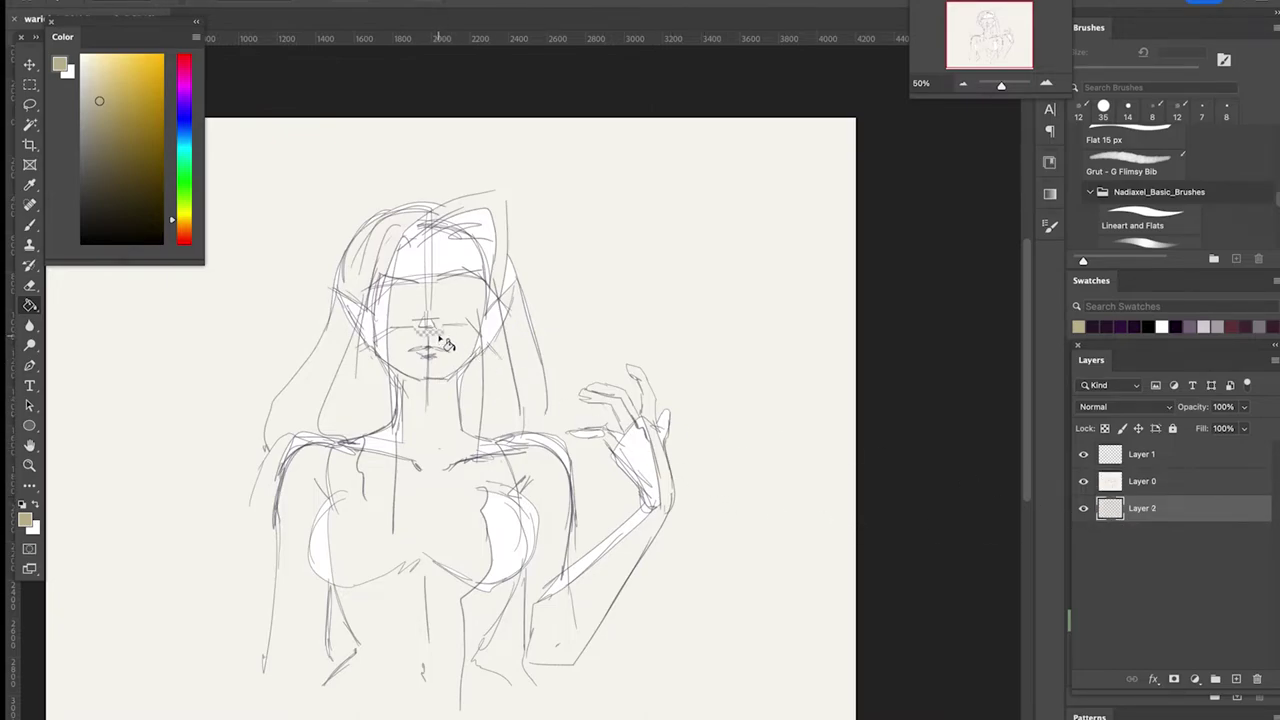
click(372, 14)
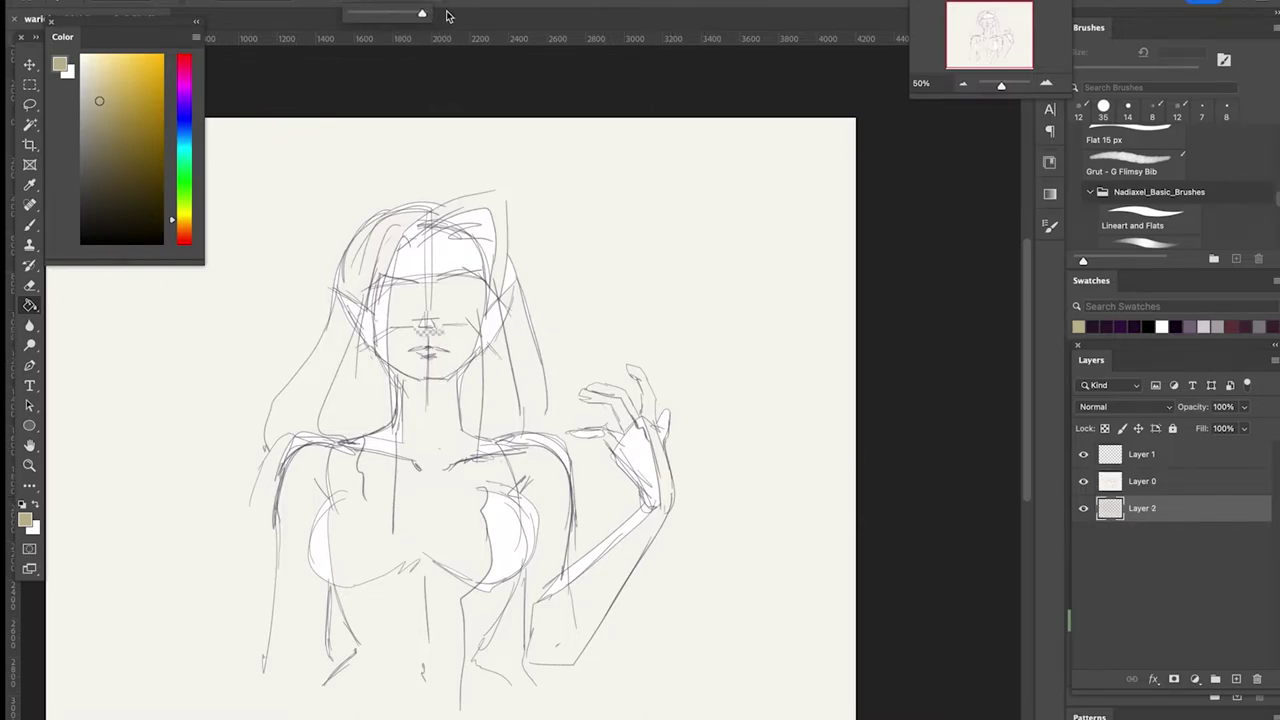
click(440, 334)
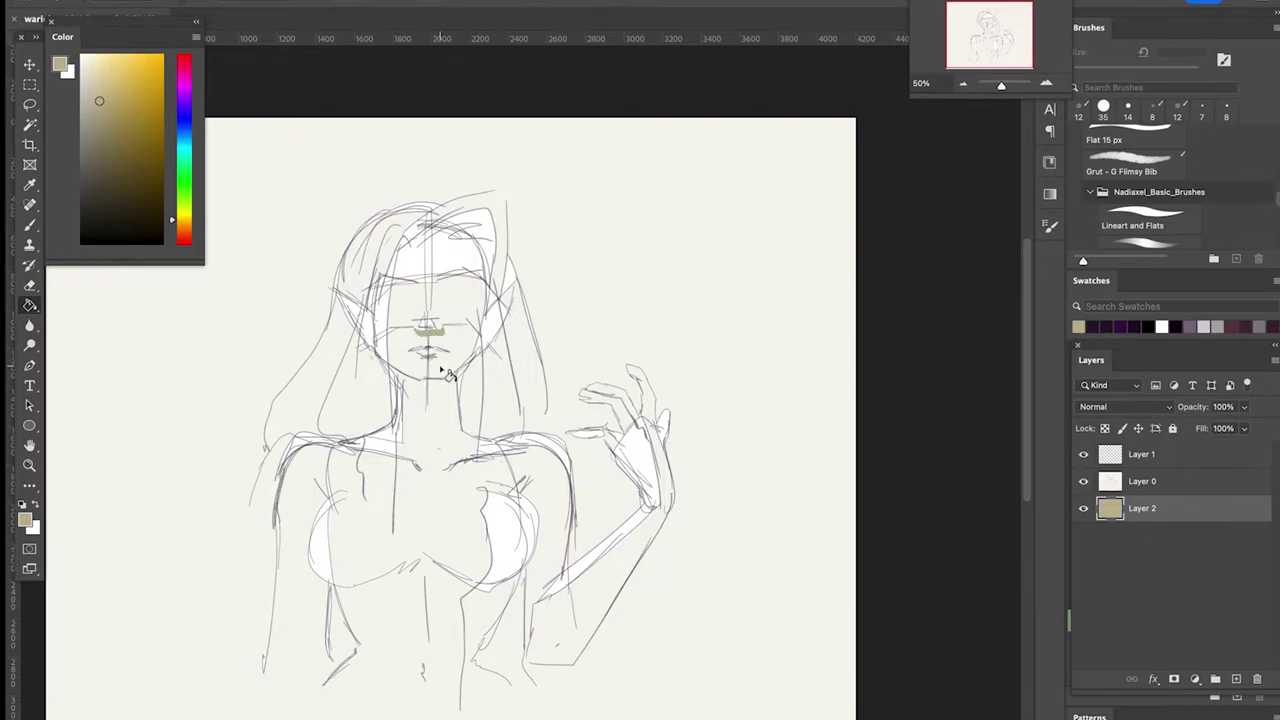
Undo the tan fill on Layer 2 and fill the layer with solid white instead
key(ctrl+z)
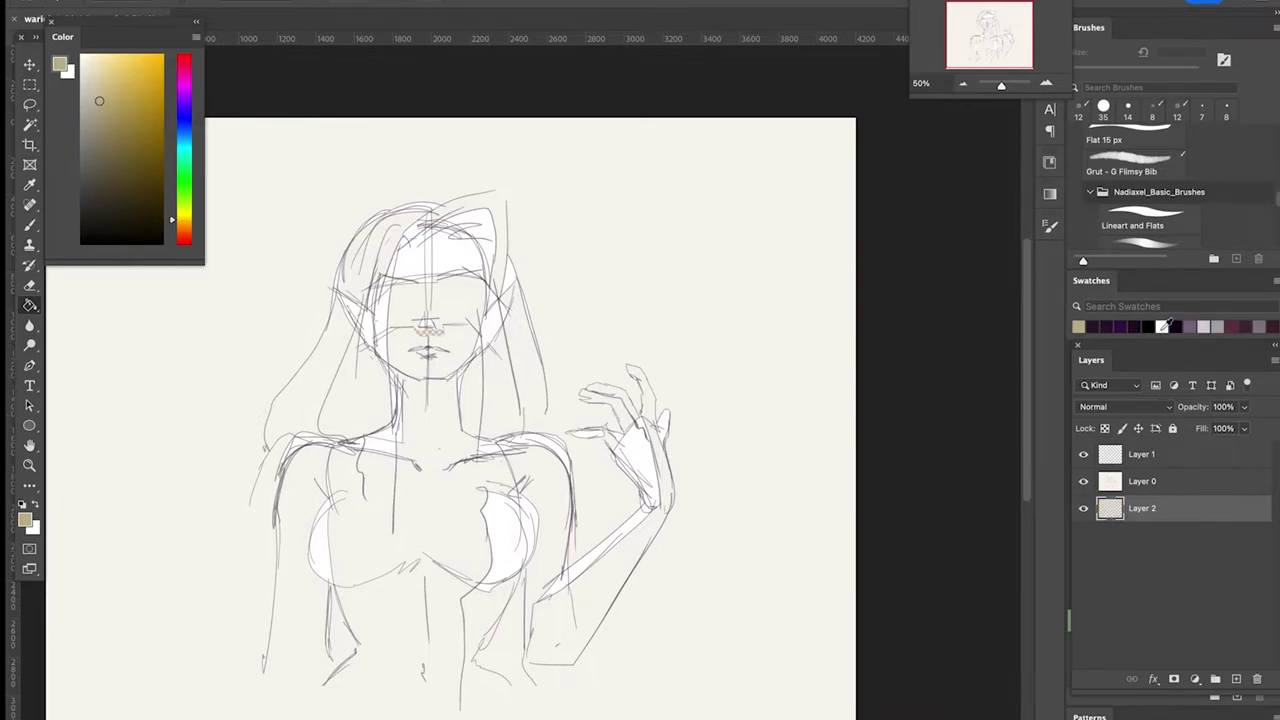
click(1164, 328)
click(803, 486)
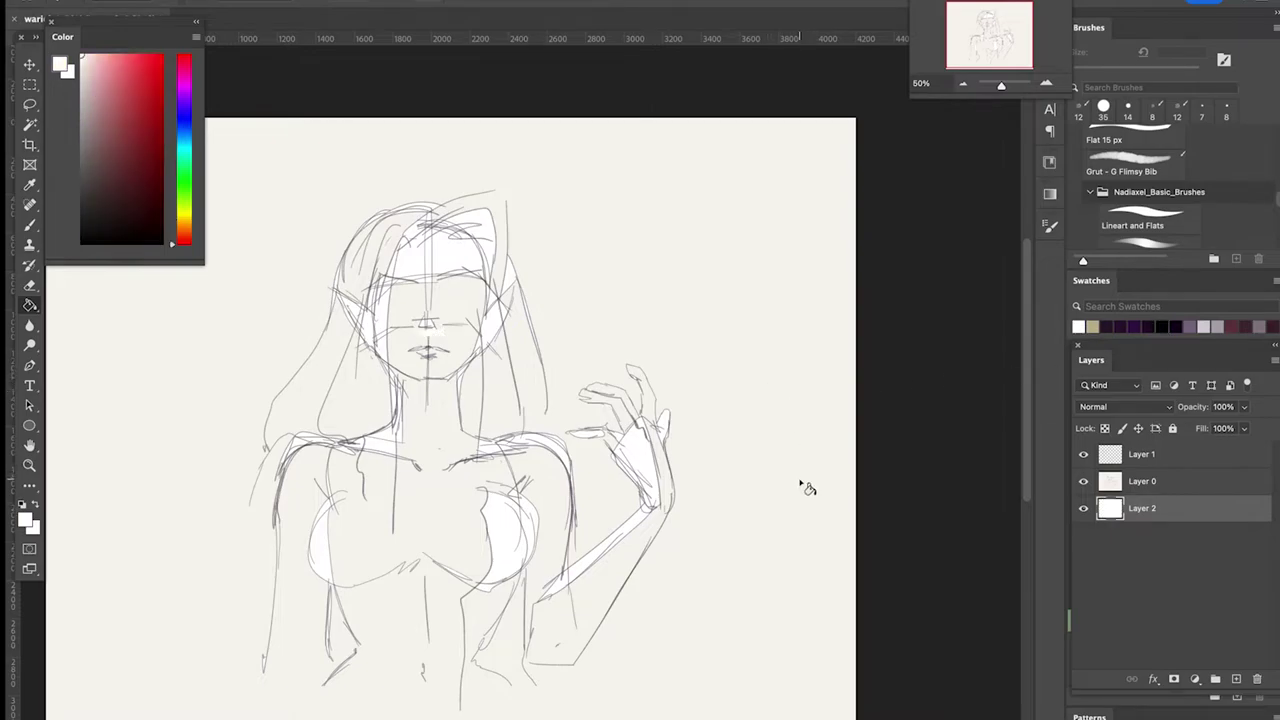
On Layer 0, brush in dark purple wavy hair ends on both sides of the neck and a long strand down the chest
click(1165, 486)
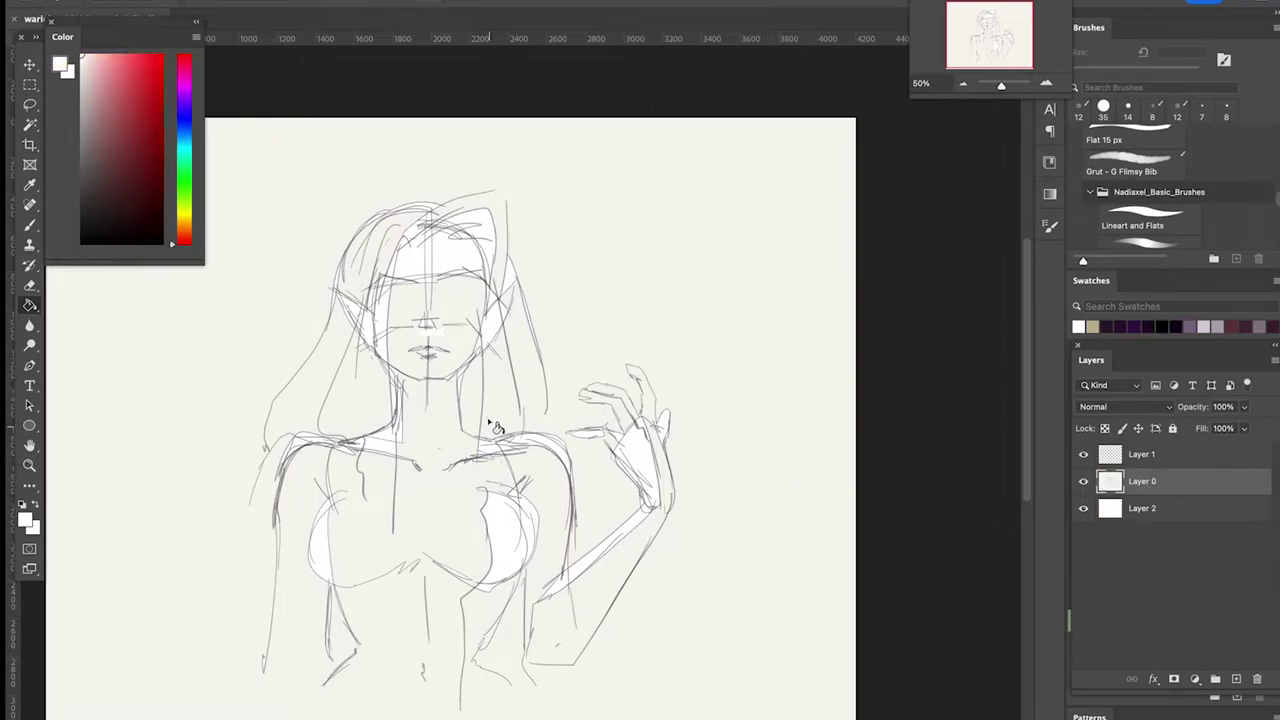
key(b)
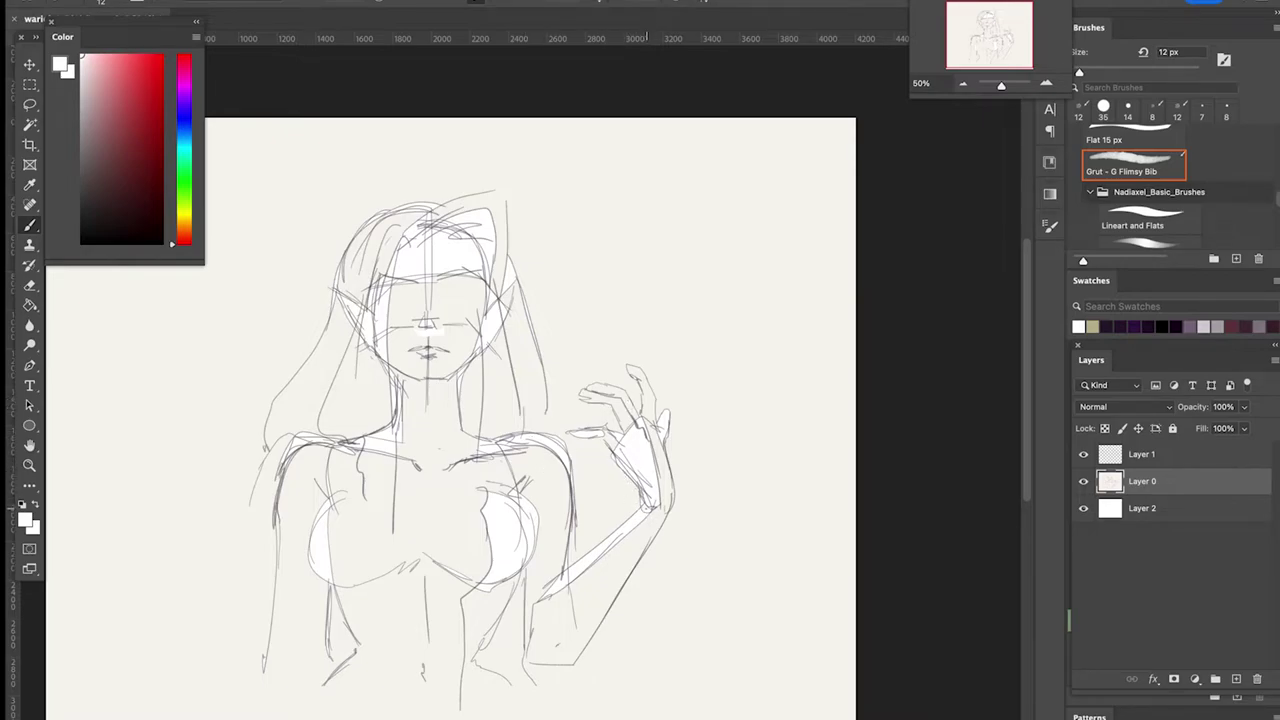
click(1121, 326)
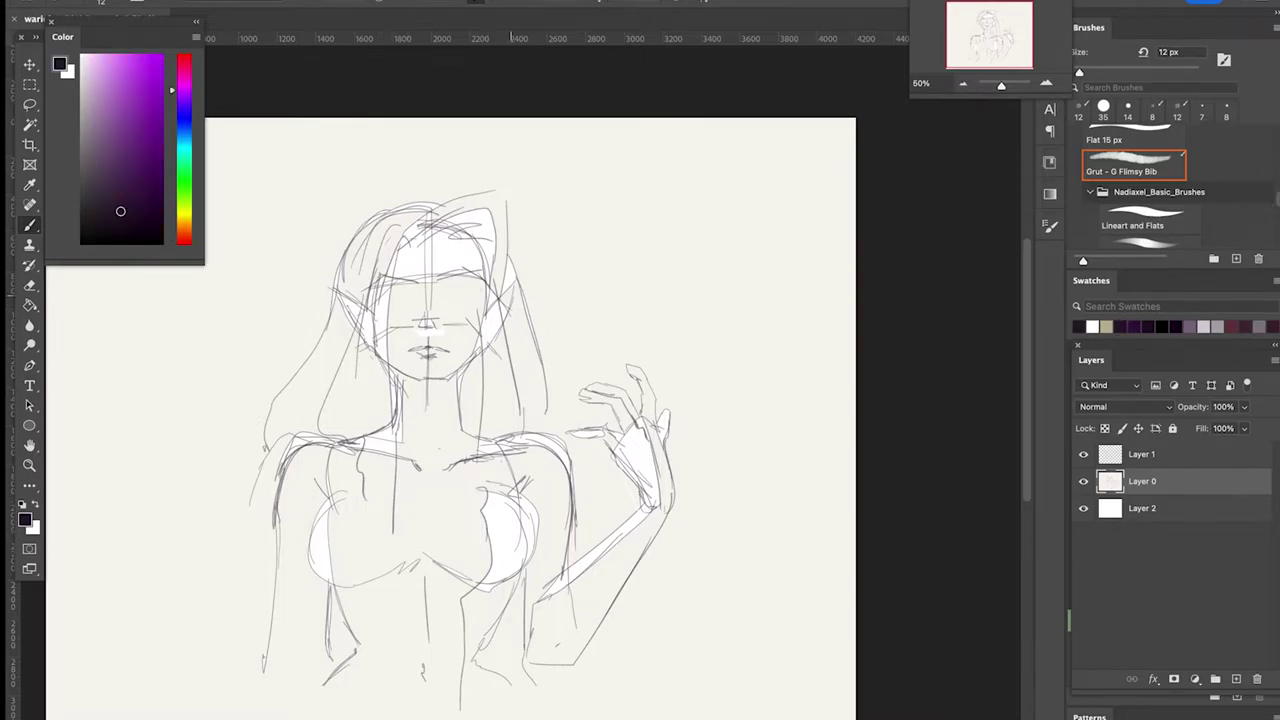
mouse_move(316, 326)
mouse_down()
mouse_move(312, 395)
mouse_move(384, 416)
mouse_up()
mouse_move(463, 419)
mouse_down()
mouse_move(528, 397)
mouse_move(550, 292)
mouse_up()
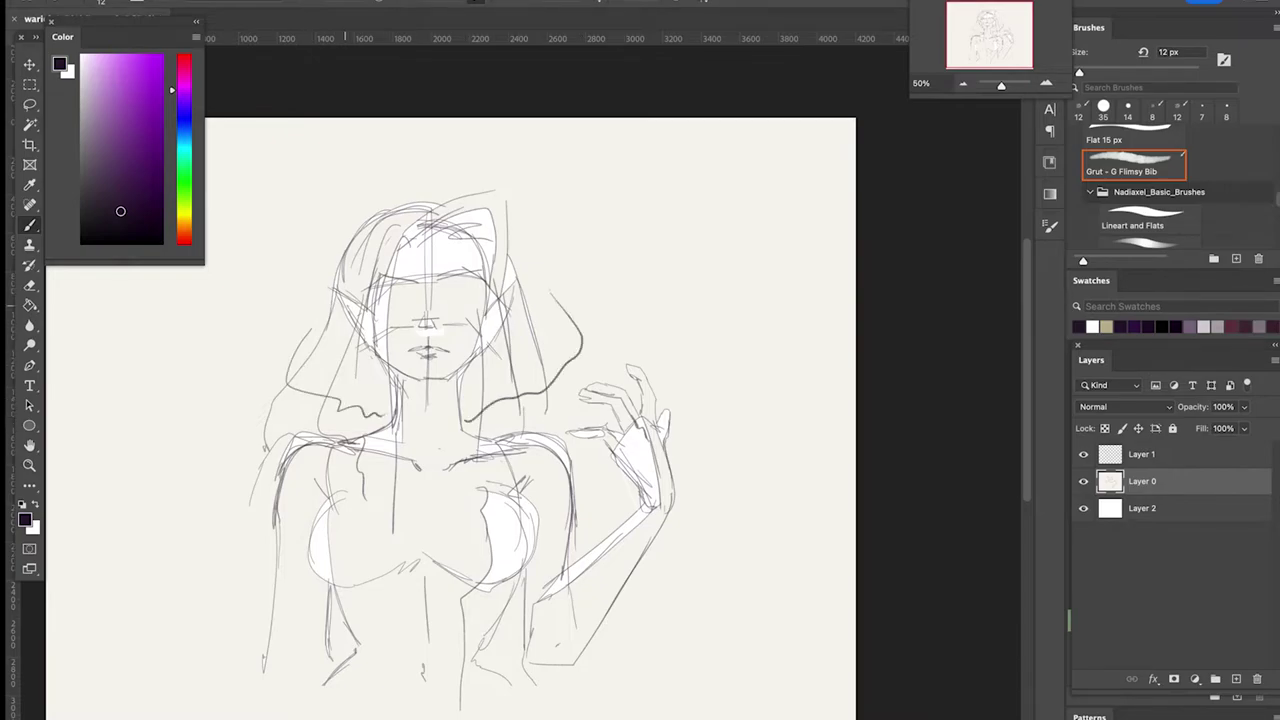
drag(350, 352, 374, 622)
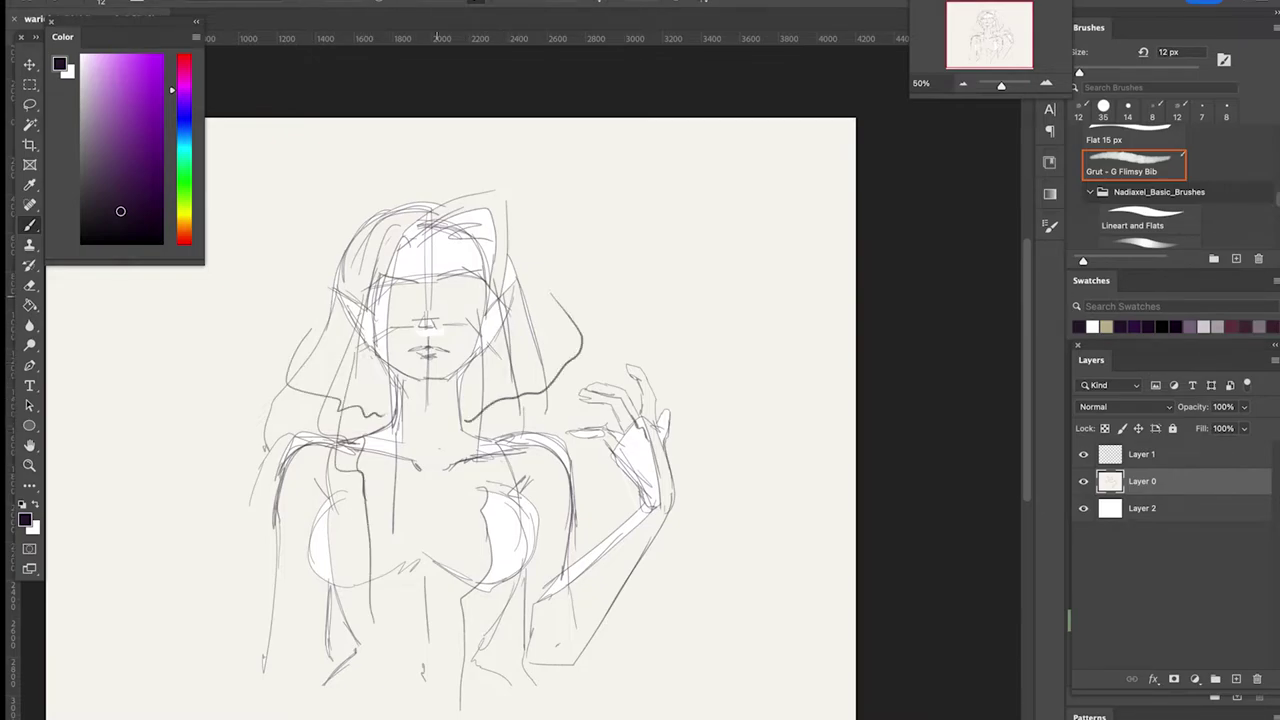
Sketch the outer hair contours from the crown down both sides and add the swept-over section above the forehead
drag(418, 210, 306, 342)
drag(432, 206, 290, 372)
drag(510, 240, 582, 322)
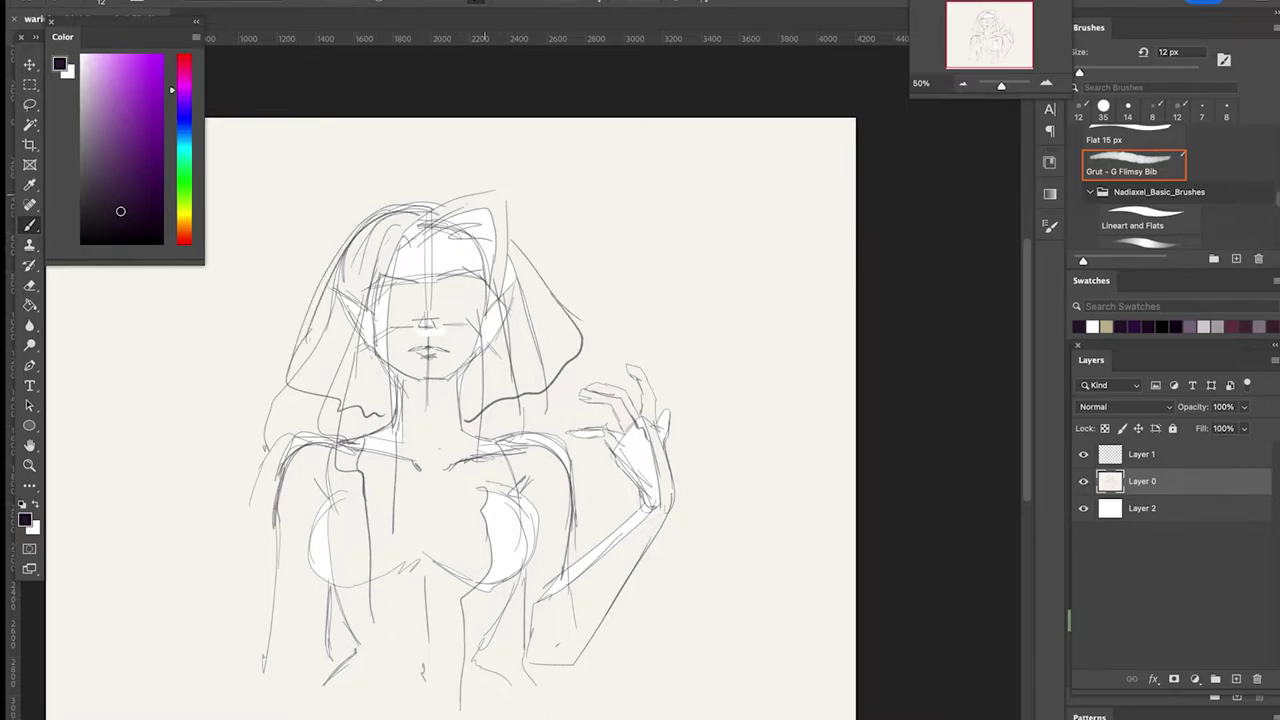
mouse_move(424, 206)
mouse_down()
mouse_move(480, 192)
mouse_move(510, 246)
mouse_up()
drag(421, 240, 490, 258)
Make Layer 1 active and choose the Lineart and Flats brush at 26 px
click(1104, 456)
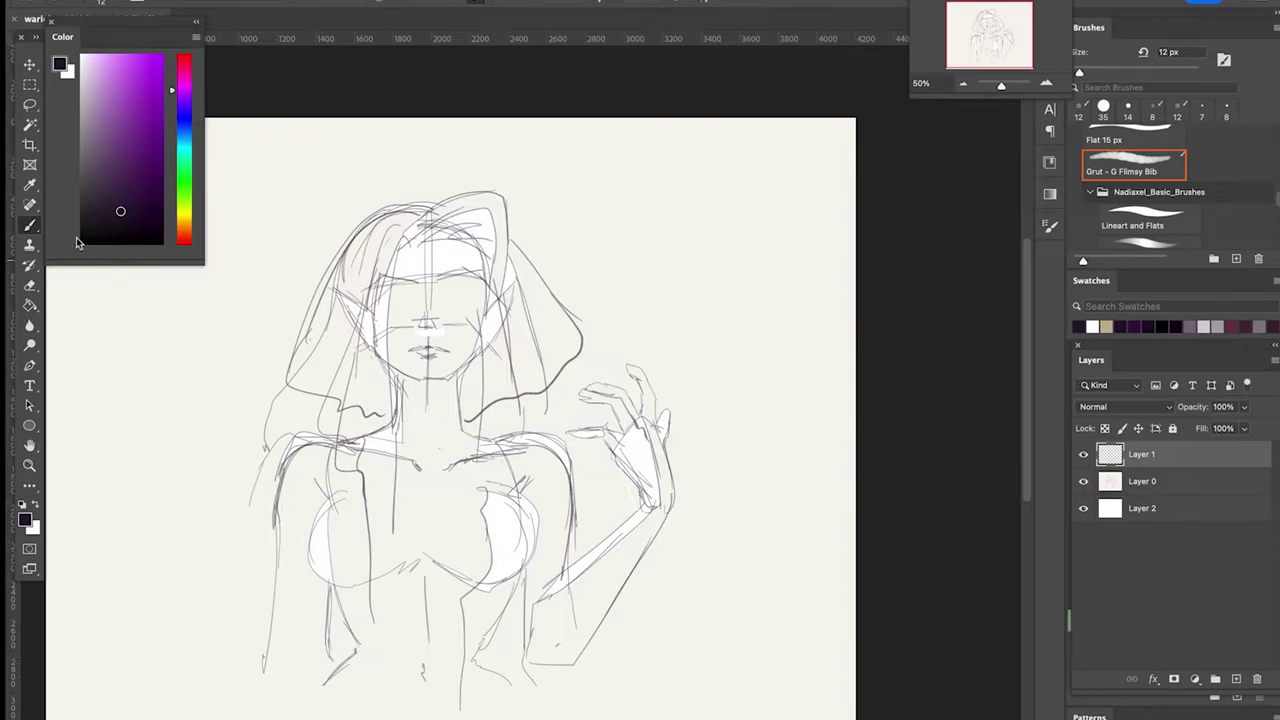
click(1176, 217)
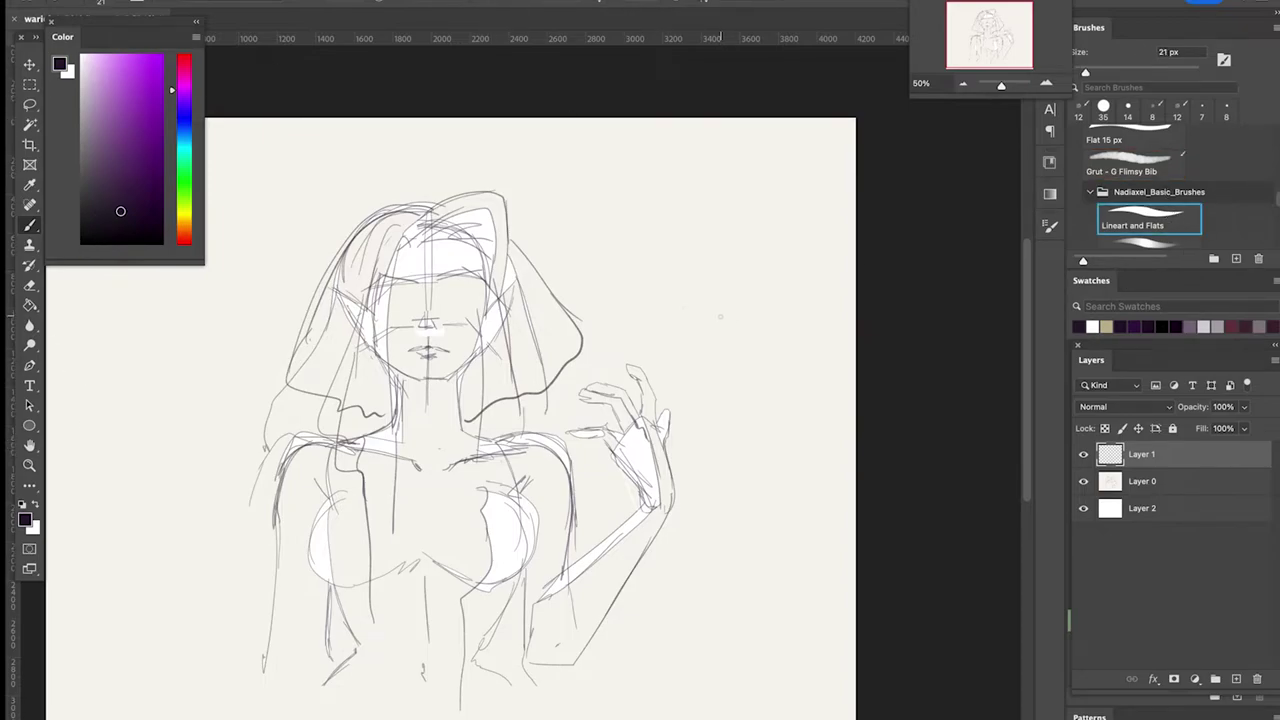
drag(1085, 73, 1088, 76)
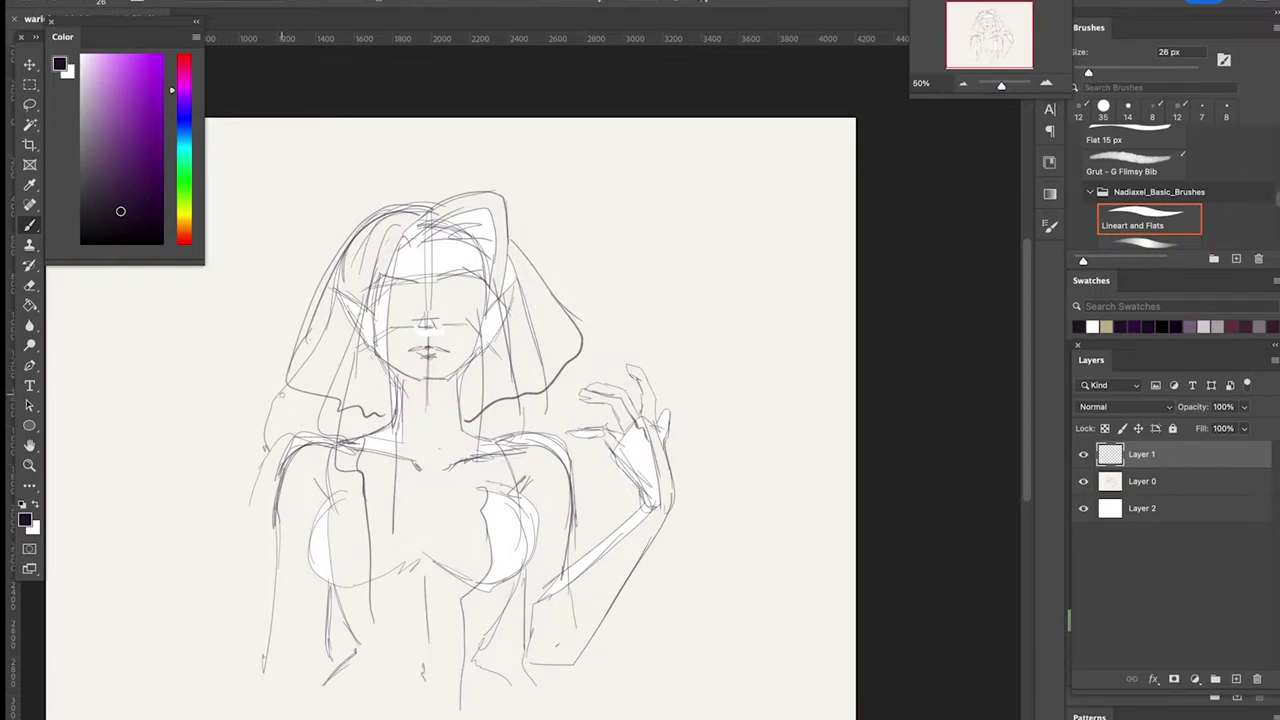
Set the foreground colour to a saturated golden orange and dab a test spot on the empty canvas beside the head
click(189, 229)
click(189, 224)
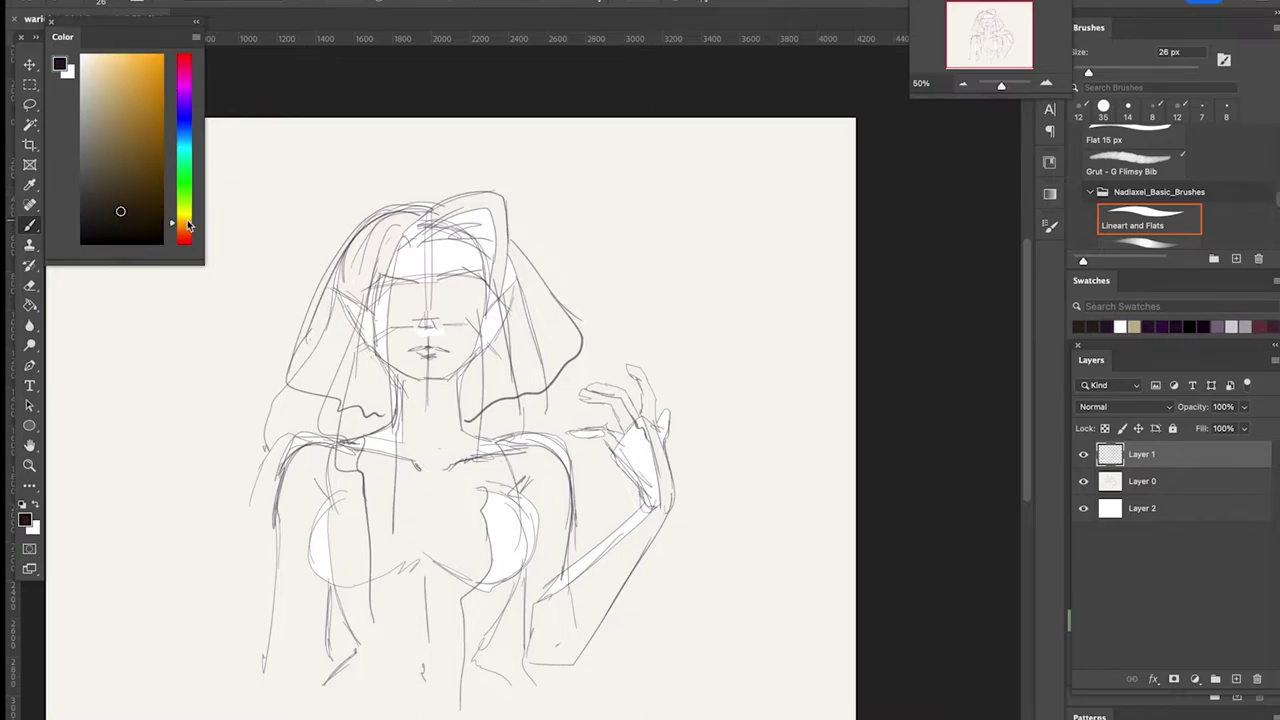
click(117, 63)
click(112, 70)
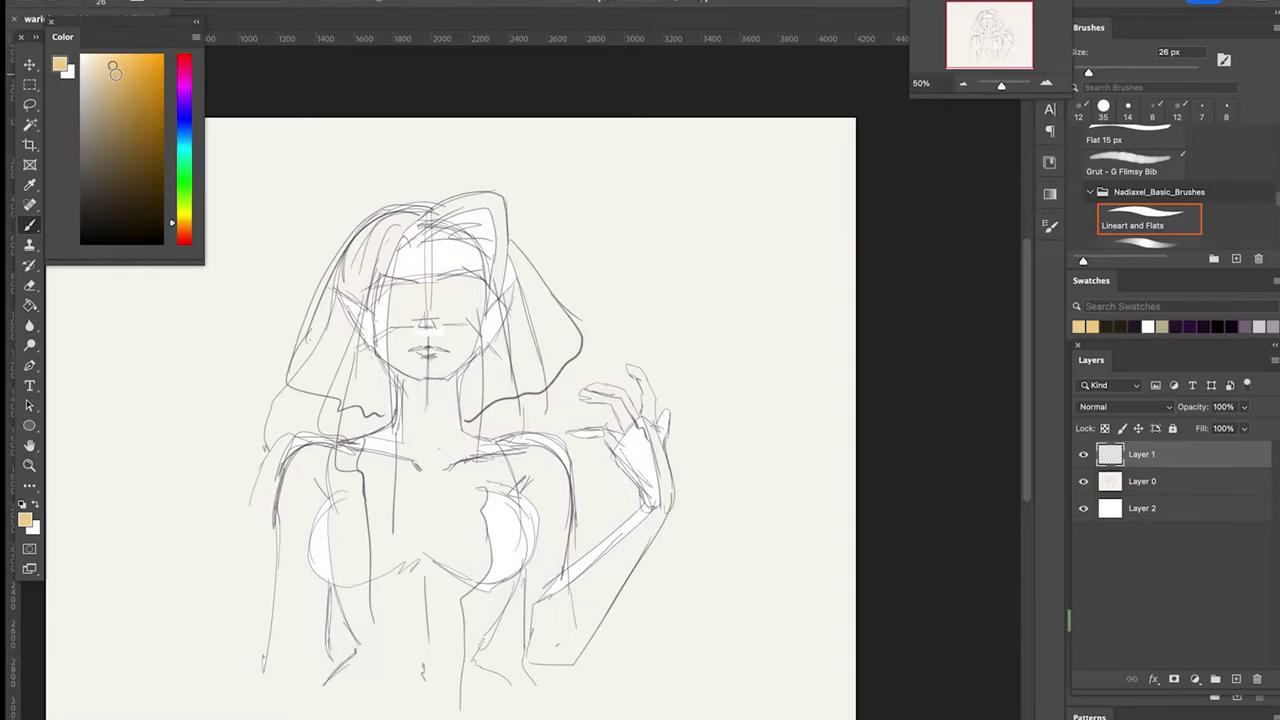
click(131, 75)
click(145, 75)
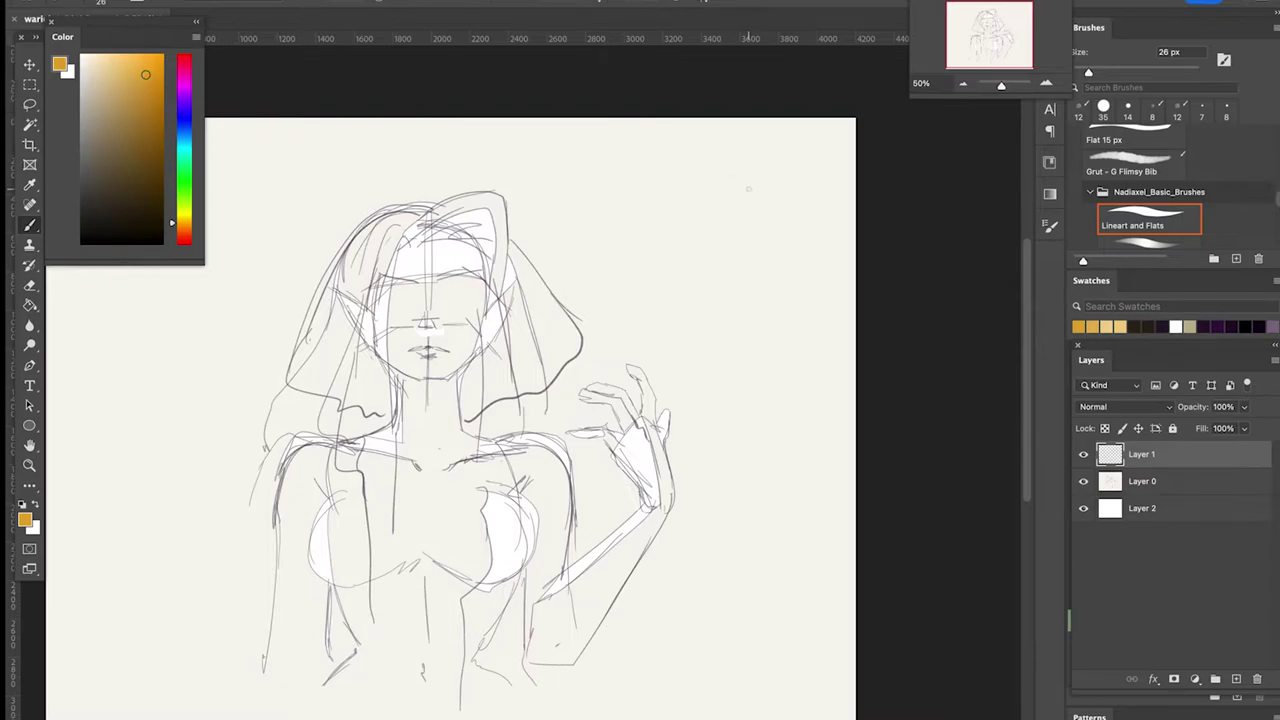
click(764, 183)
Enlarge the brush to 60 px and outline the face, pointed ears, neck and tops of the shoulders in golden orange
key(bracketright)
key(bracketright)
key(bracketright)
key(bracketright)
key(bracketright)
key(bracketright)
mouse_move(413, 251)
mouse_down()
mouse_move(382, 300)
mouse_move(379, 350)
mouse_up()
drag(330, 288, 387, 351)
drag(363, 323, 382, 337)
mouse_move(408, 270)
mouse_down()
mouse_move(414, 250)
mouse_move(470, 255)
mouse_move(442, 250)
mouse_move(482, 300)
mouse_move(482, 330)
mouse_up()
drag(510, 286, 476, 336)
mouse_move(510, 290)
mouse_down()
mouse_move(452, 366)
mouse_move(382, 362)
mouse_move(400, 380)
mouse_move(404, 432)
mouse_move(350, 452)
mouse_move(421, 418)
mouse_up()
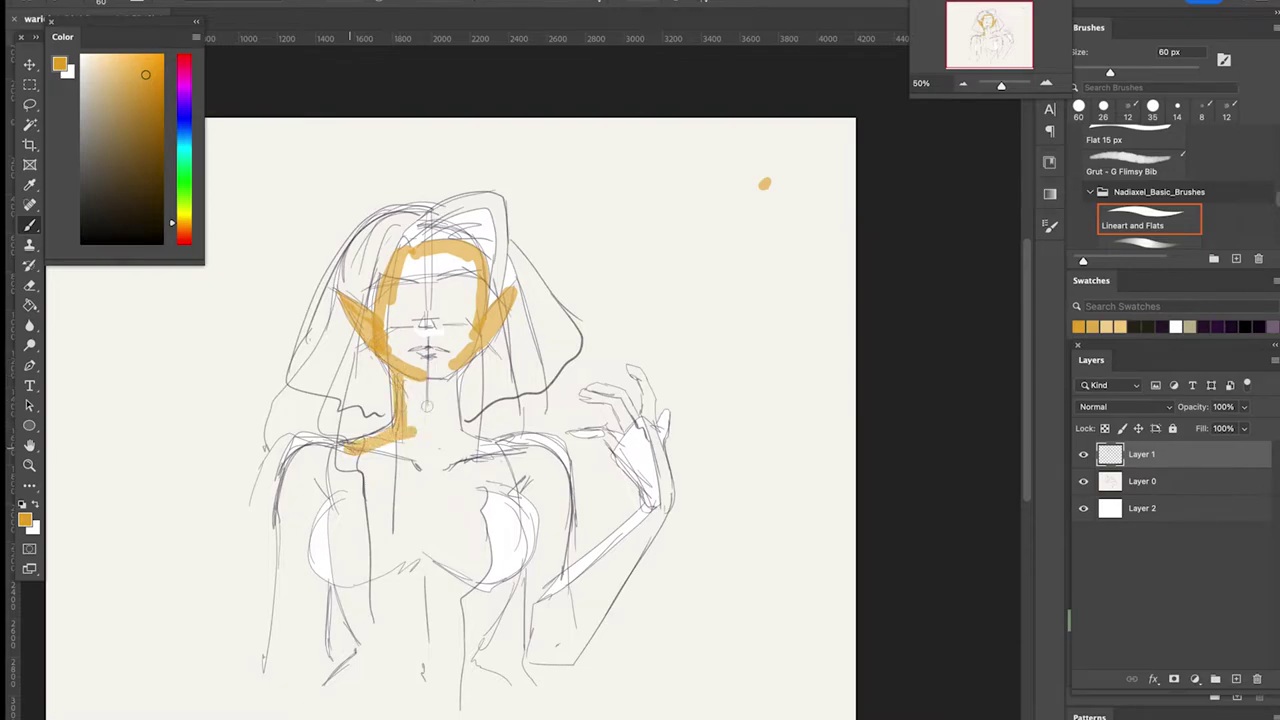
mouse_move(454, 358)
mouse_down()
mouse_move(460, 440)
mouse_move(498, 450)
mouse_up()
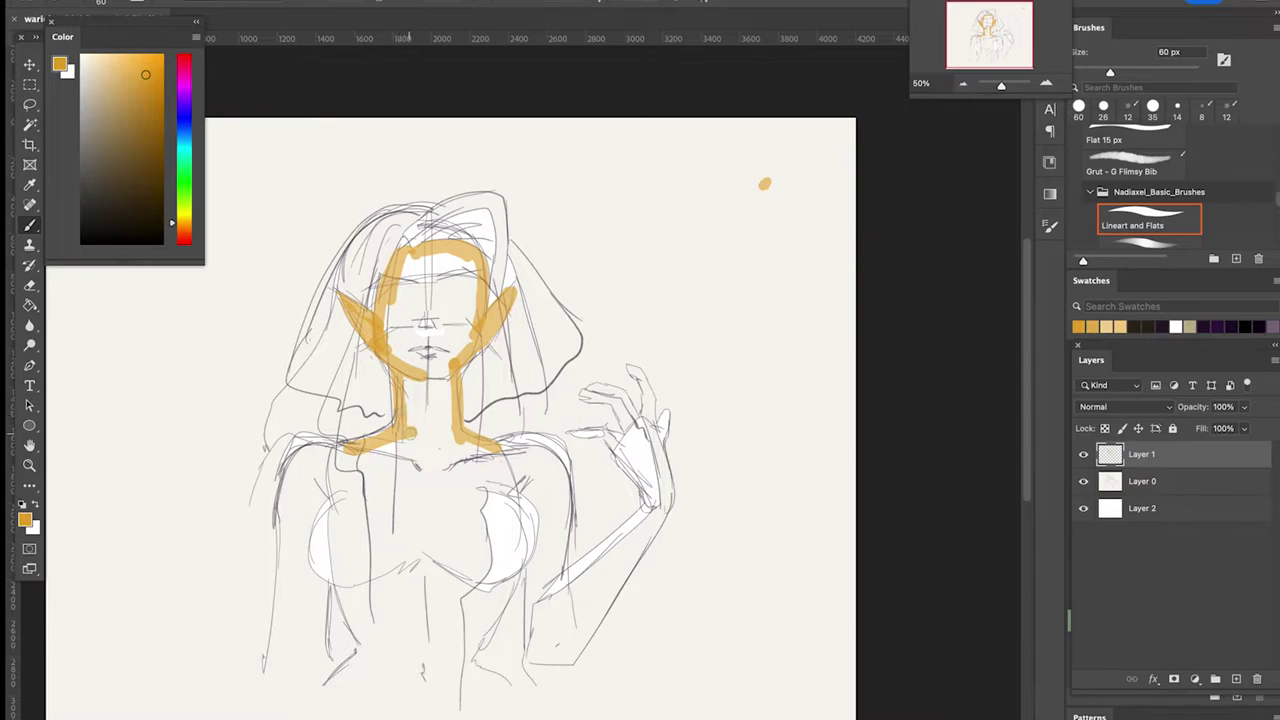
Fill the face, neck, torso and both arms with golden orange, enlarging the brush to 150 px for the larger areas
mouse_move(410, 258)
mouse_down()
mouse_move(462, 264)
mouse_move(458, 284)
mouse_move(474, 296)
mouse_move(458, 334)
mouse_move(471, 331)
mouse_move(467, 288)
mouse_move(451, 356)
mouse_move(409, 306)
mouse_move(413, 316)
mouse_move(427, 278)
mouse_move(435, 444)
mouse_move(431, 391)
mouse_move(424, 448)
mouse_move(416, 421)
mouse_move(375, 466)
mouse_move(308, 461)
mouse_move(288, 534)
mouse_move(289, 648)
mouse_move(289, 596)
mouse_move(310, 598)
mouse_move(308, 614)
mouse_move(318, 478)
mouse_move(320, 546)
mouse_move(336, 564)
mouse_move(412, 537)
mouse_move(311, 671)
mouse_move(363, 666)
mouse_move(356, 534)
mouse_move(406, 543)
mouse_move(448, 506)
mouse_move(420, 461)
mouse_move(434, 416)
mouse_move(548, 476)
mouse_move(548, 540)
mouse_up()
key(bracketright)
key(bracketright)
key(bracketright)
key(bracketright)
key(bracketright)
key(bracketright)
mouse_move(636, 440)
mouse_down()
mouse_move(658, 502)
mouse_move(542, 625)
mouse_move(542, 647)
mouse_move(568, 640)
mouse_move(620, 550)
mouse_up()
mouse_move(540, 485)
mouse_down()
mouse_move(545, 640)
mouse_move(558, 570)
mouse_move(540, 460)
mouse_move(425, 490)
mouse_move(530, 480)
mouse_move(520, 540)
mouse_move(370, 650)
mouse_move(430, 680)
mouse_up()
Switch to the Smudge tool and soften the paint on the forehead
right_click(29, 325)
click(80, 362)
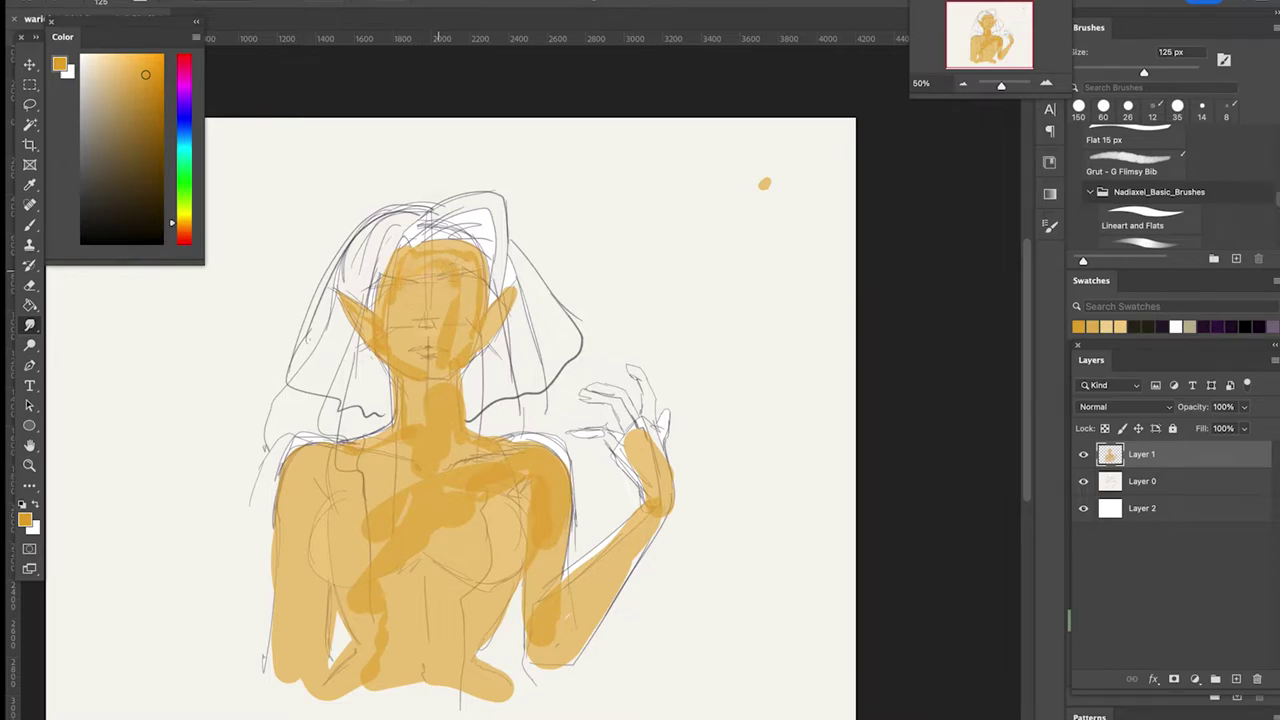
drag(438, 271, 450, 258)
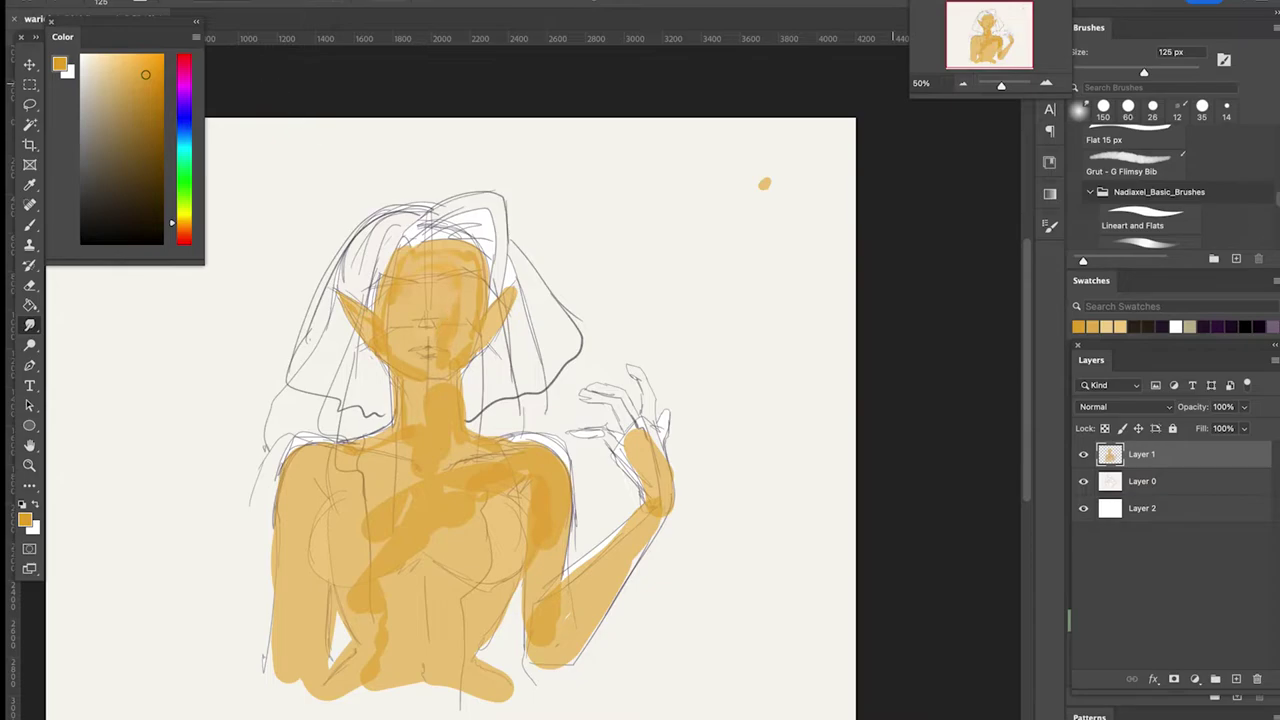
Assign the For smudgetool brush from the Nadiaxel_Basic_Brushes group to the Smudge tool
click(120, 4)
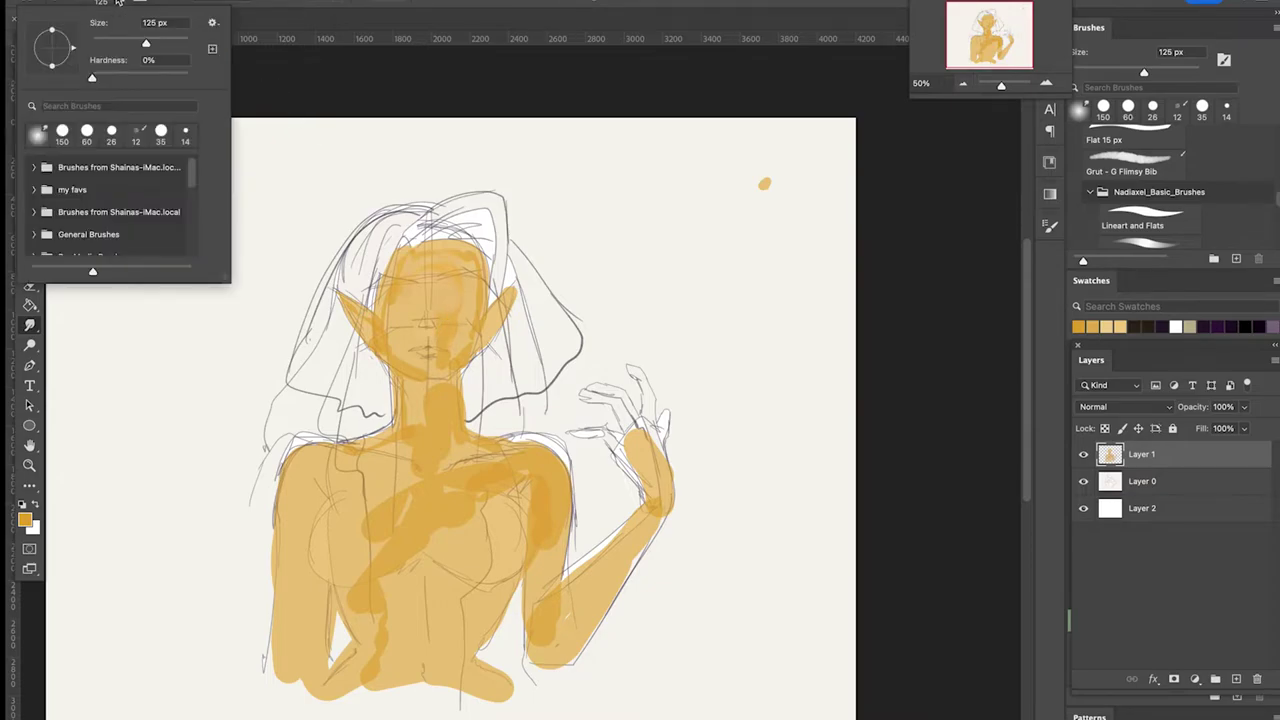
click(34, 191)
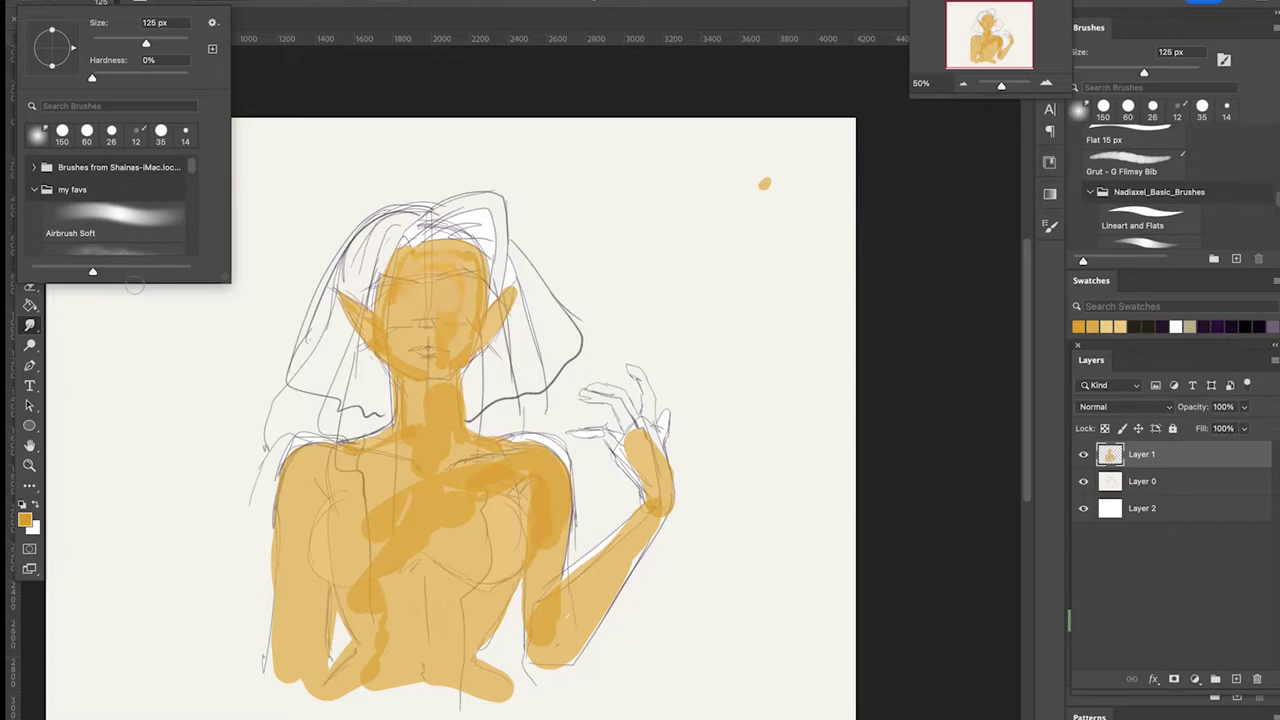
mouse_move(218, 277)
mouse_down()
mouse_move(246, 400)
mouse_move(231, 526)
mouse_up()
drag(186, 185, 235, 404)
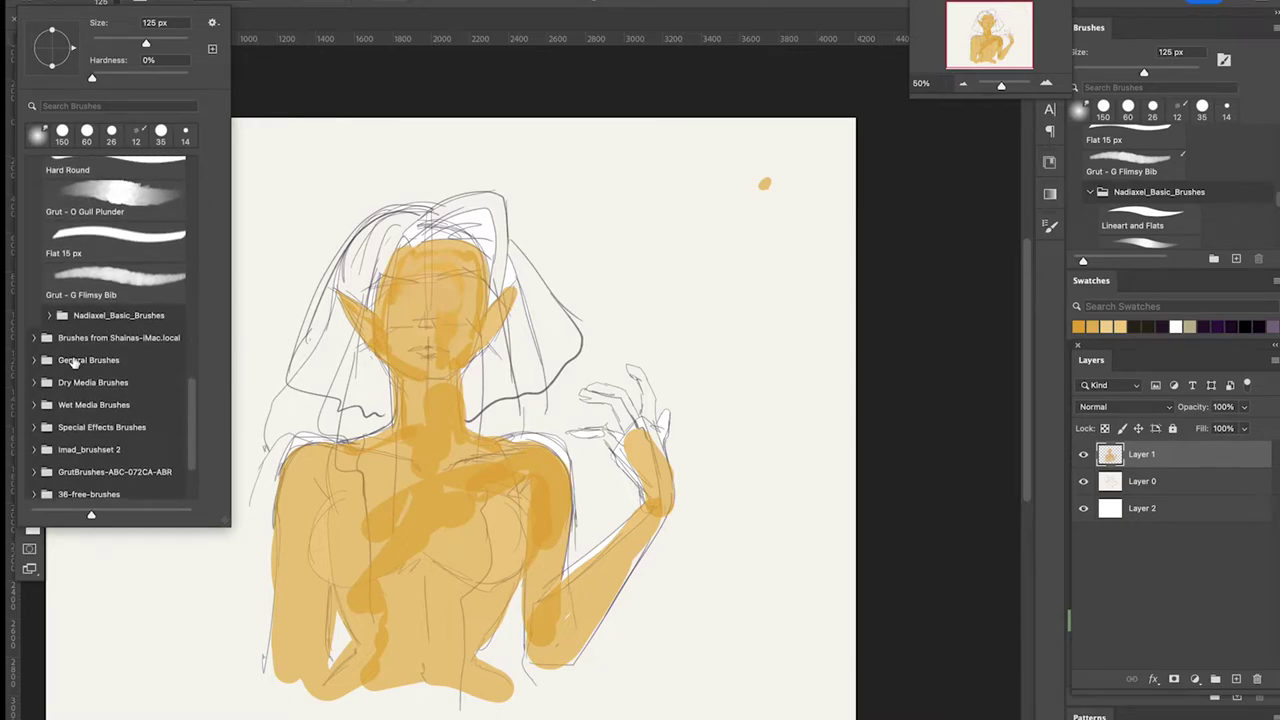
click(50, 316)
scroll(196, 376, down, 3)
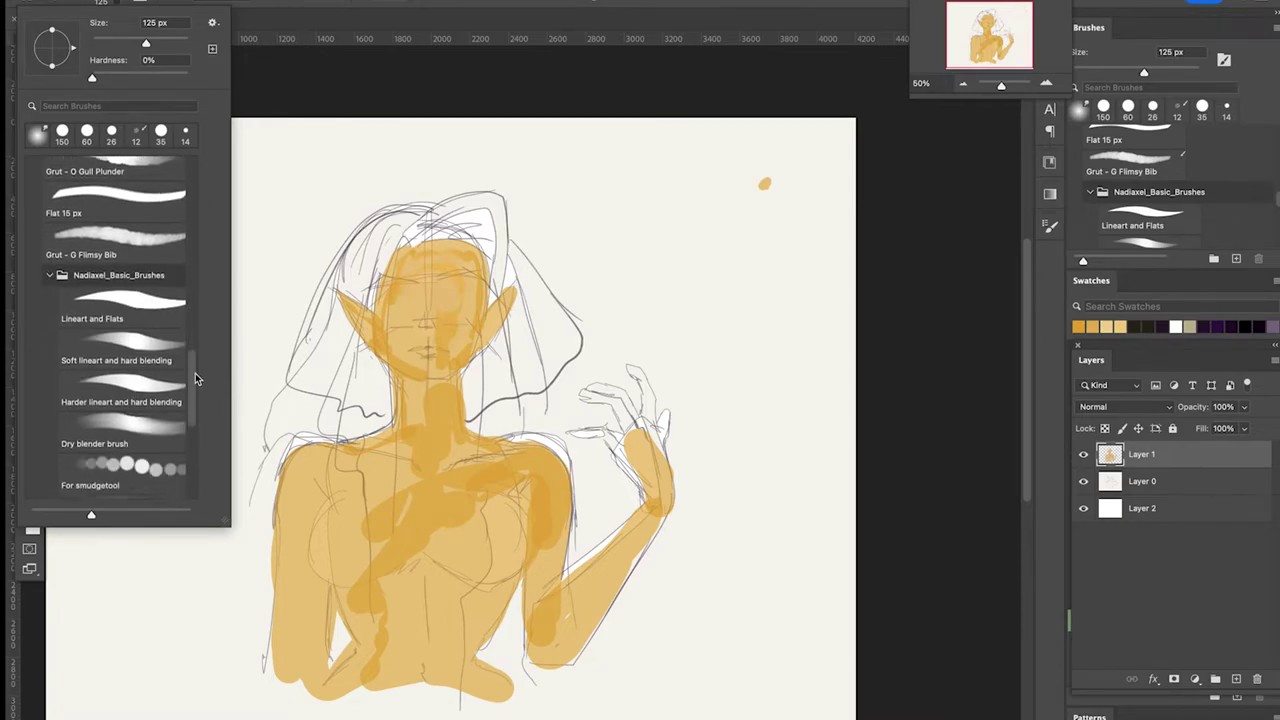
scroll(199, 387, down, 1)
click(130, 380)
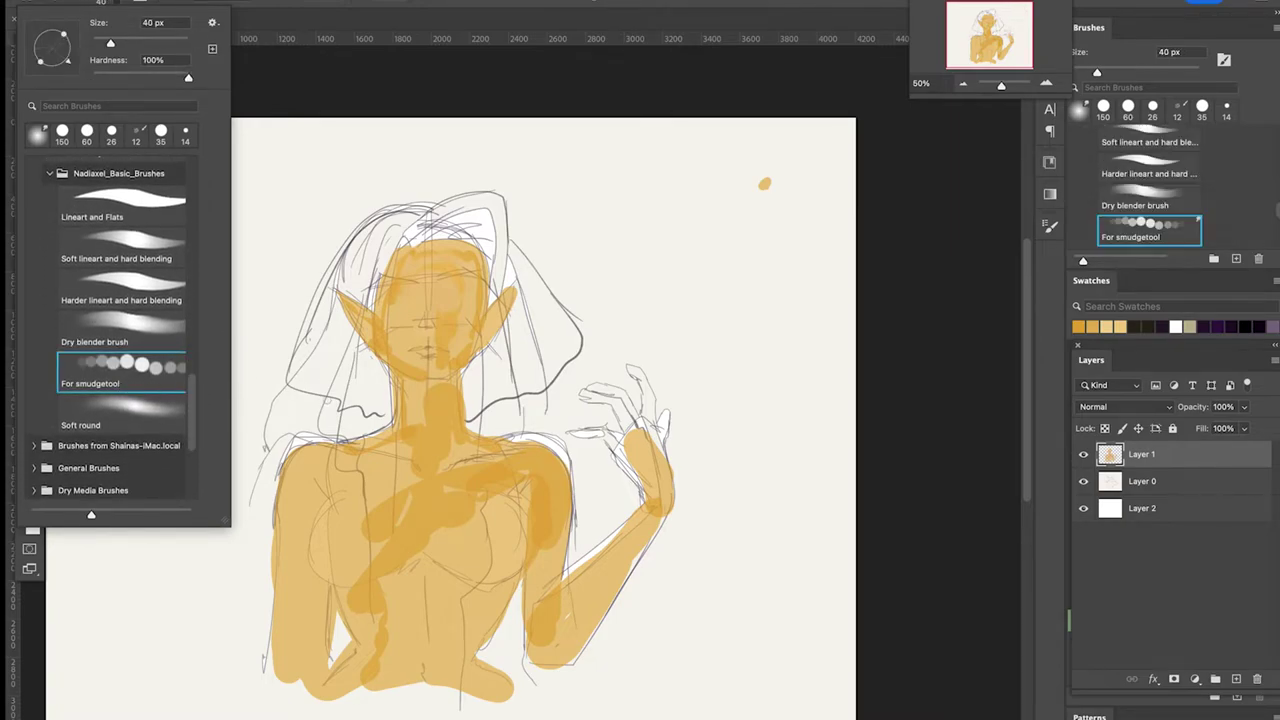
Enlarge the smudge brush to 90 px and blend the golden paint on the face and neck
drag(110, 44, 116, 47)
key(Return)
key(bracketright)
key(bracketright)
key(bracketright)
key(bracketright)
key(bracketright)
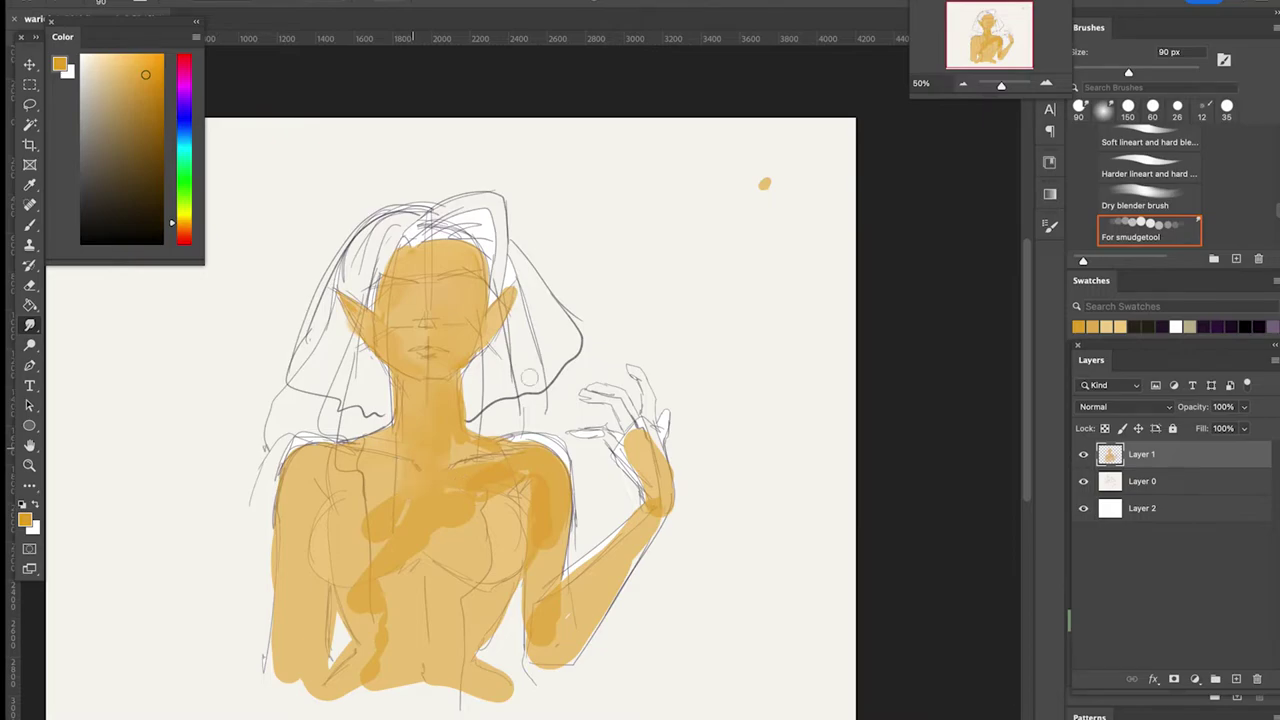
Erase the excess paint along both sides of the neck to clean its contour
key(e)
drag(463, 370, 468, 427)
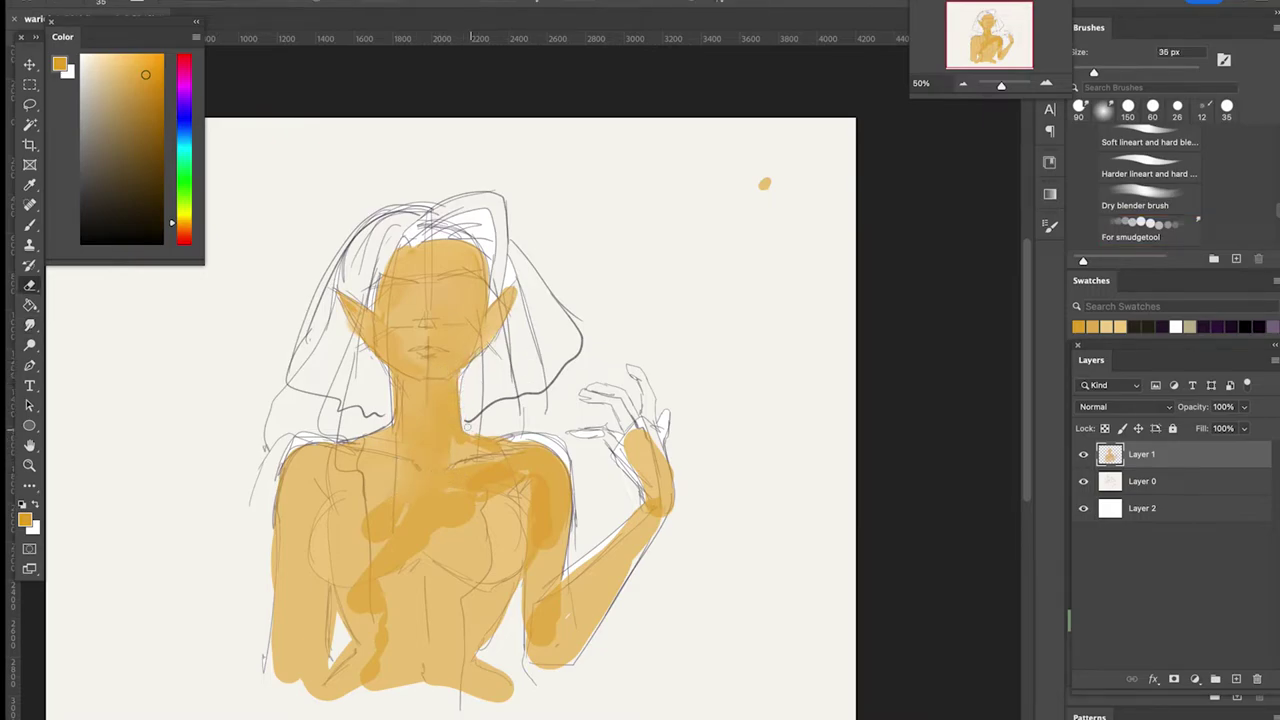
mouse_move(391, 372)
mouse_down()
mouse_move(394, 405)
mouse_move(360, 438)
mouse_up()
Fade the sketch on Layer 0 to faint lines and erase stray paint below the ear on Layer 1
click(1180, 481)
drag(1244, 428, 1198, 462)
click(1190, 454)
drag(356, 336, 349, 327)
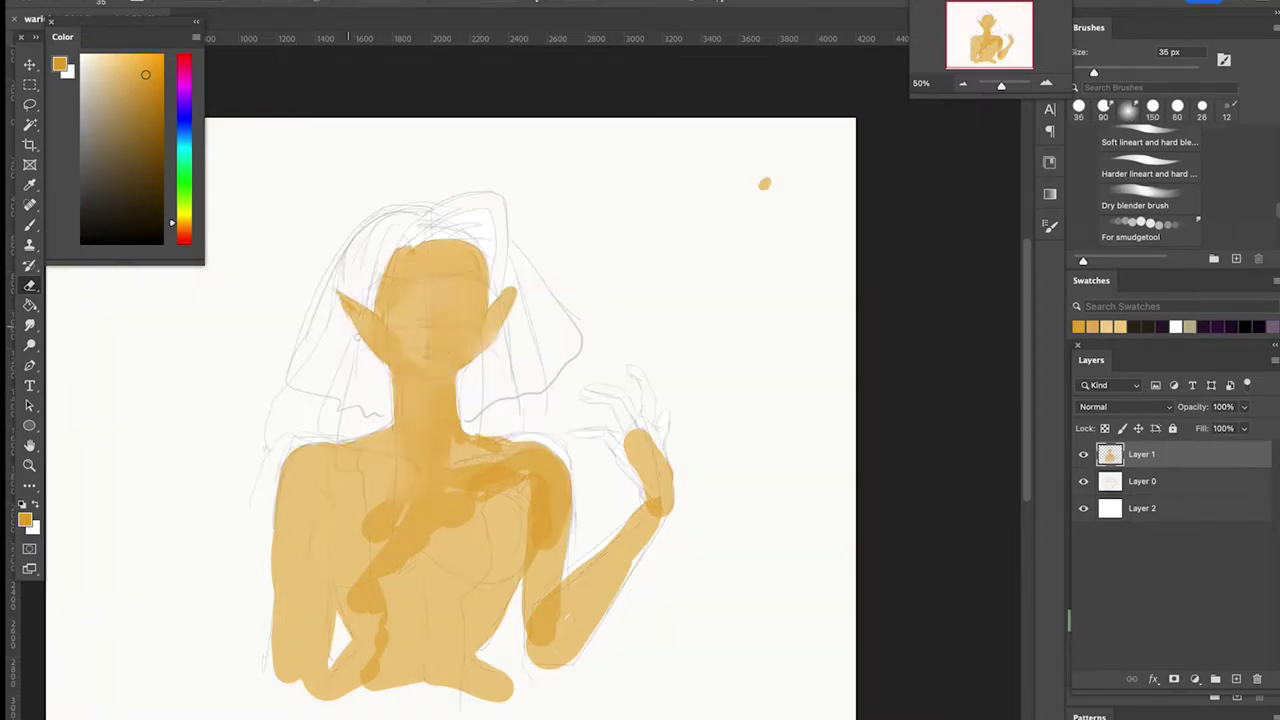
Smudge the darker golden patches across the centre of the upper chest
key(b)
key(r)
drag(470, 508, 420, 535)
key(super+Tab)
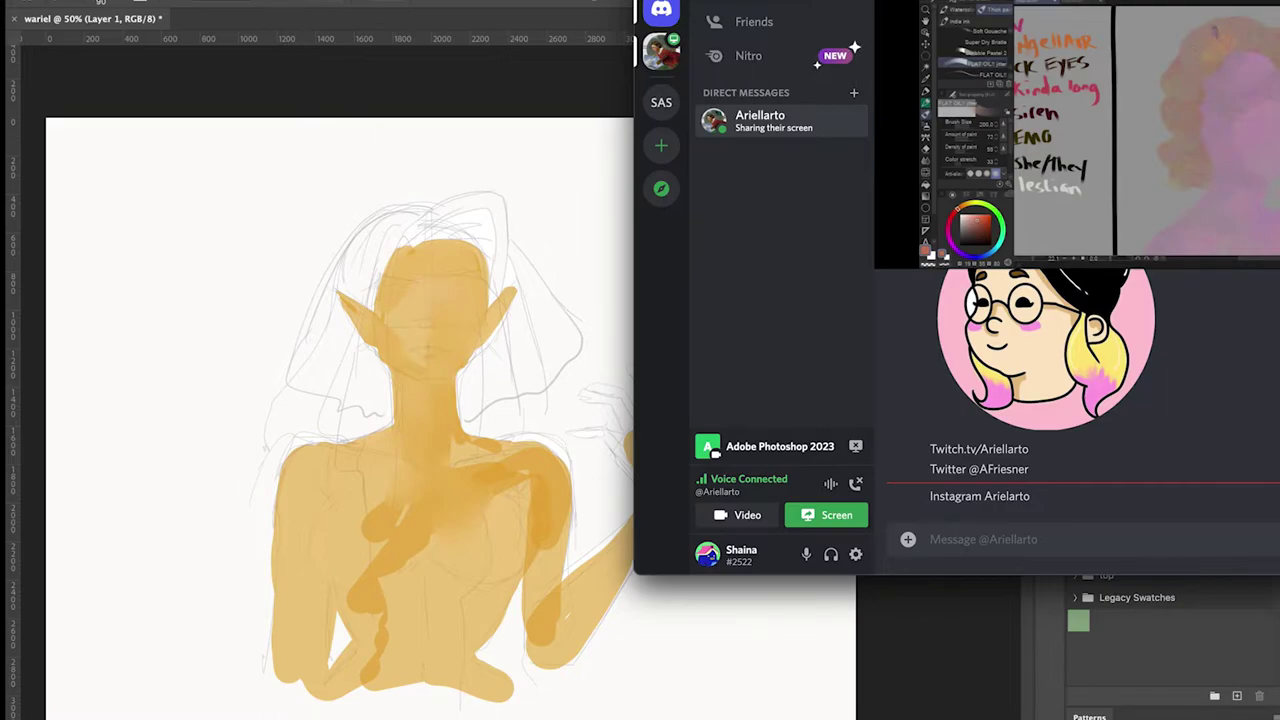
key(super+Tab)
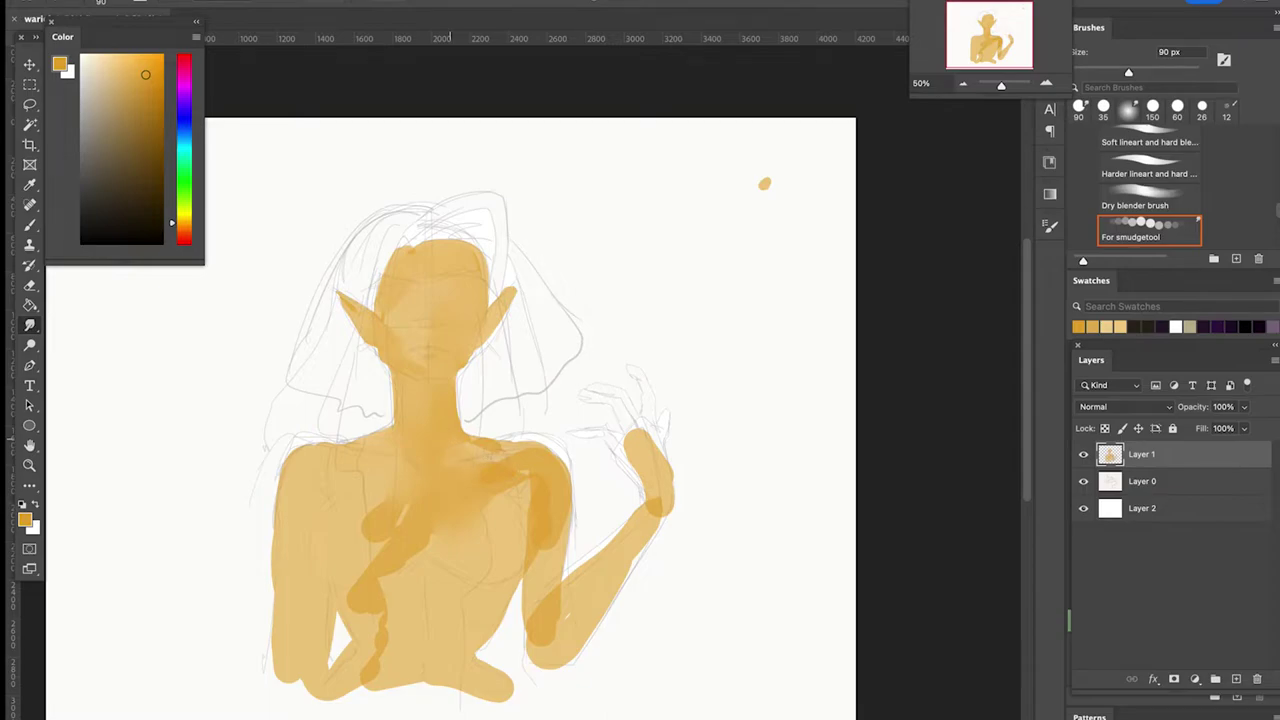
Smudge the remaining dark patches on the shoulders, raised arm, hand and lower torso into the surrounding skin colour
drag(462, 436, 500, 440)
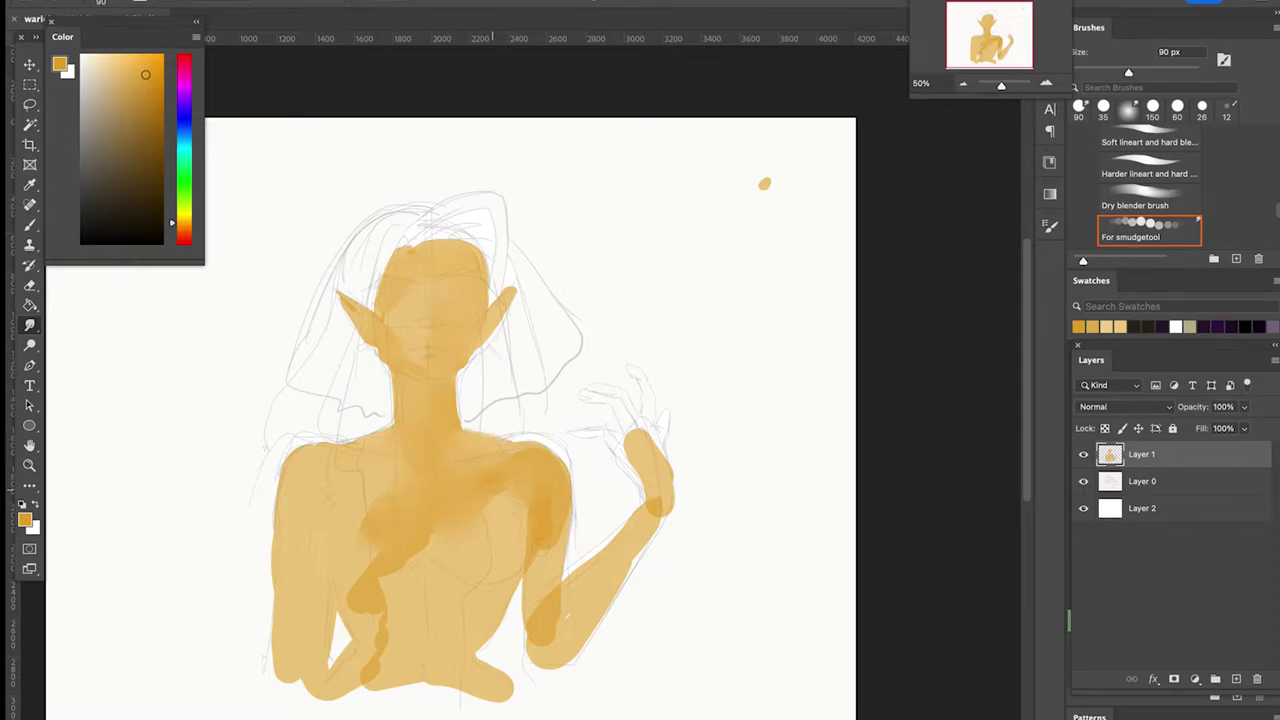
mouse_move(493, 553)
mouse_down()
mouse_move(544, 496)
mouse_move(573, 525)
mouse_up()
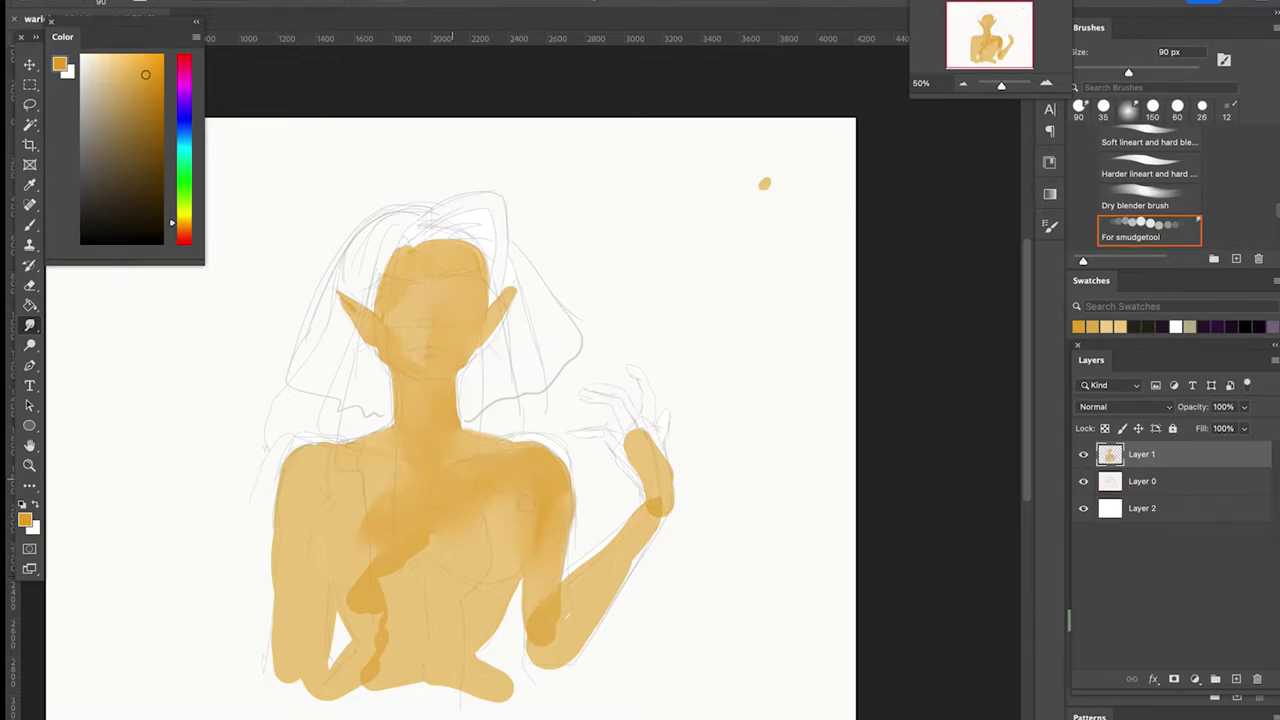
mouse_move(620, 540)
mouse_down()
mouse_move(532, 656)
mouse_move(604, 602)
mouse_move(640, 540)
mouse_move(657, 490)
mouse_move(623, 462)
mouse_move(640, 487)
mouse_move(628, 450)
mouse_up()
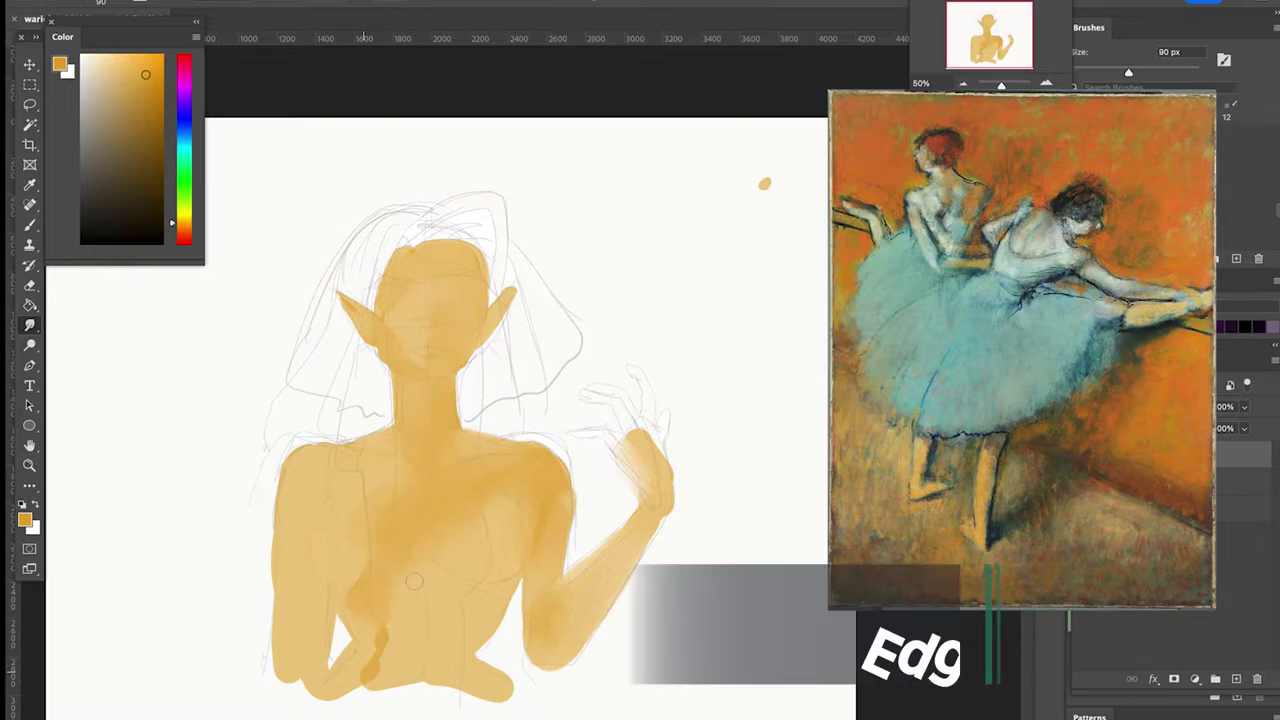
drag(379, 668, 398, 660)
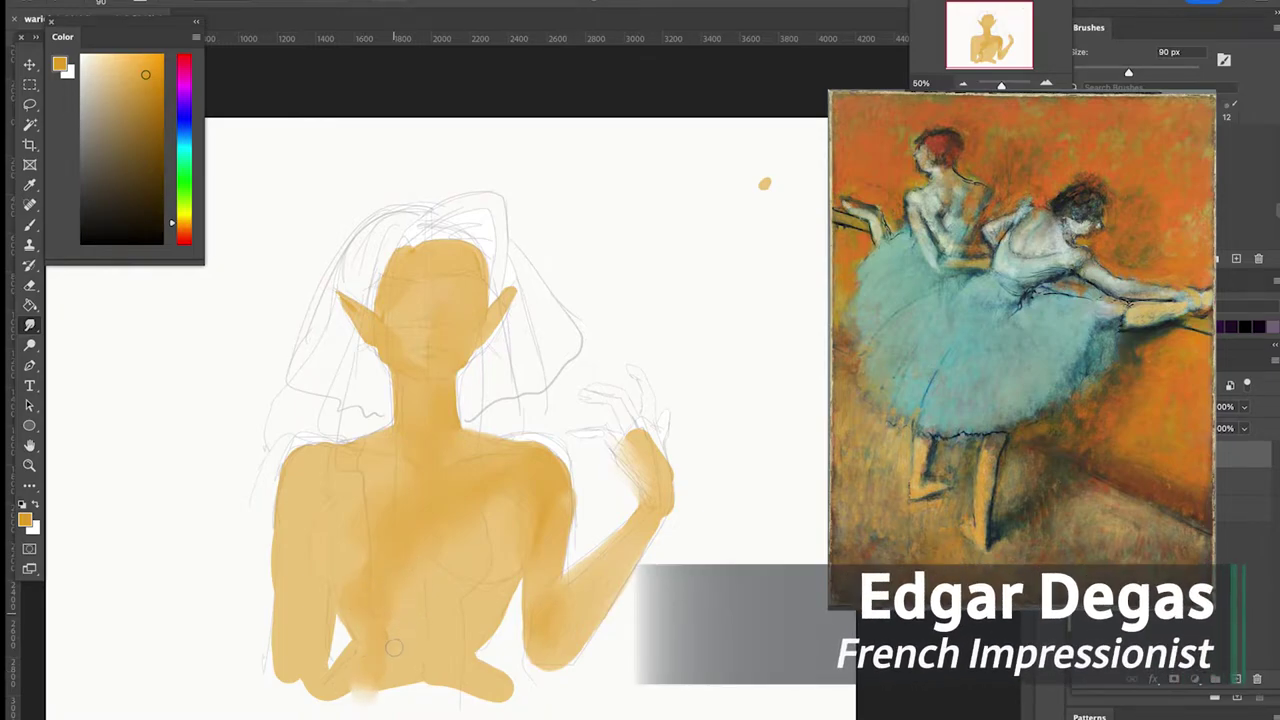
drag(506, 454, 559, 498)
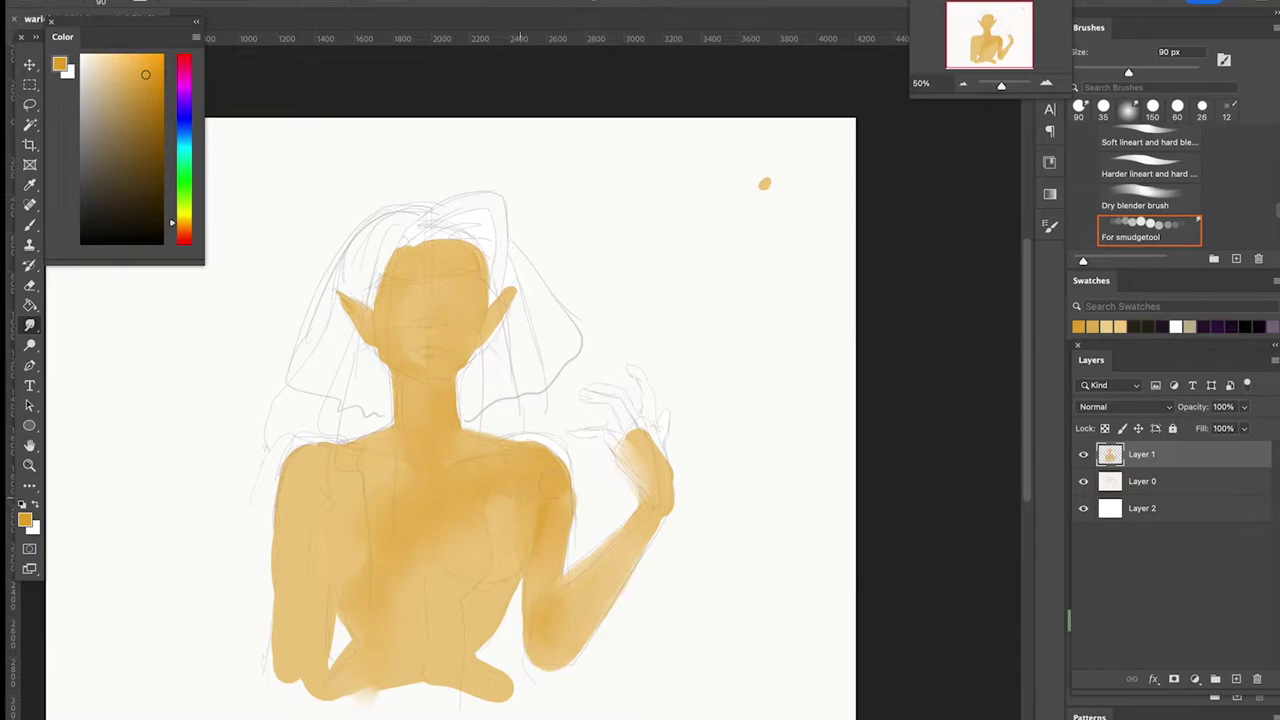
Brush a deeper stroke down the raised arm's upper part and, at 50 px, paint its fingers, thumb and palm edges in golden orange
key(b)
drag(566, 500, 551, 594)
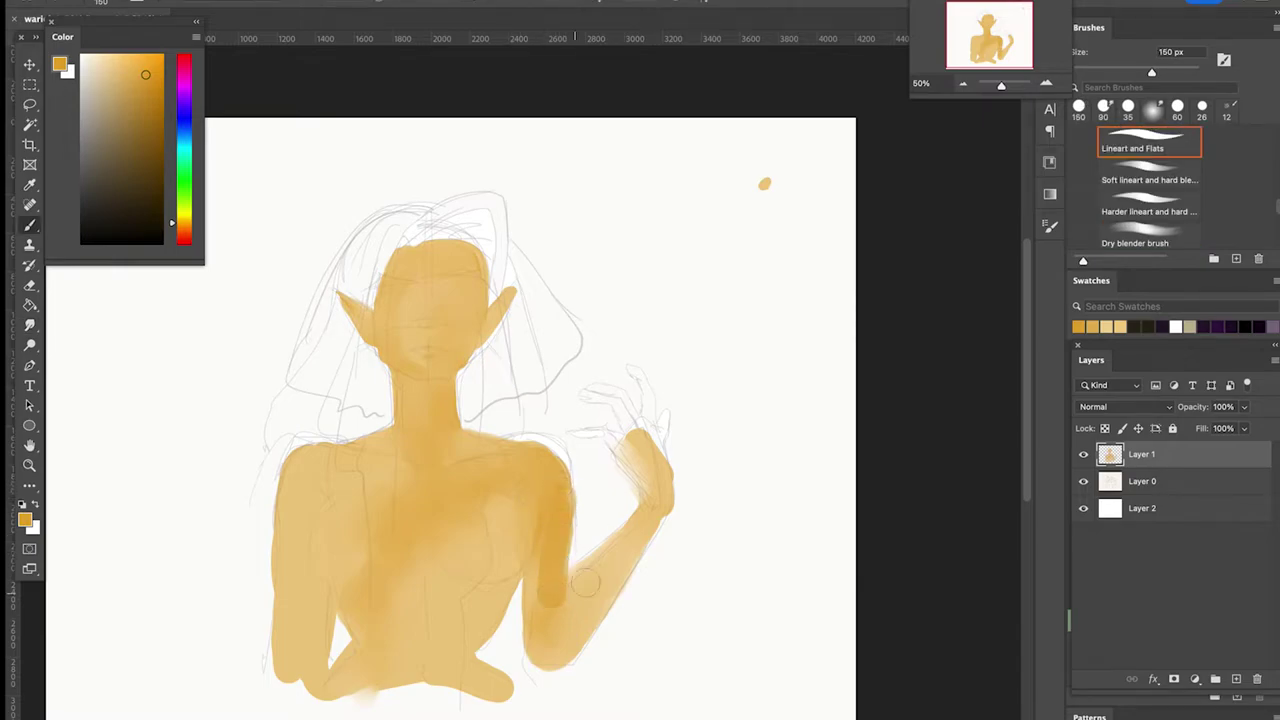
key(bracketleft)
key(bracketleft)
key(bracketleft)
key(bracketleft)
key(bracketleft)
key(bracketleft)
key(bracketleft)
mouse_move(624, 446)
mouse_down()
mouse_move(648, 423)
mouse_move(587, 434)
mouse_move(610, 436)
mouse_move(649, 496)
mouse_up()
mouse_move(582, 393)
mouse_down()
mouse_move(616, 400)
mouse_move(631, 431)
mouse_move(618, 398)
mouse_move(632, 374)
mouse_move(668, 470)
mouse_up()
mouse_move(666, 410)
mouse_down()
mouse_move(653, 496)
mouse_move(633, 475)
mouse_move(631, 486)
mouse_move(651, 503)
mouse_move(636, 537)
mouse_up()
drag(604, 434, 620, 446)
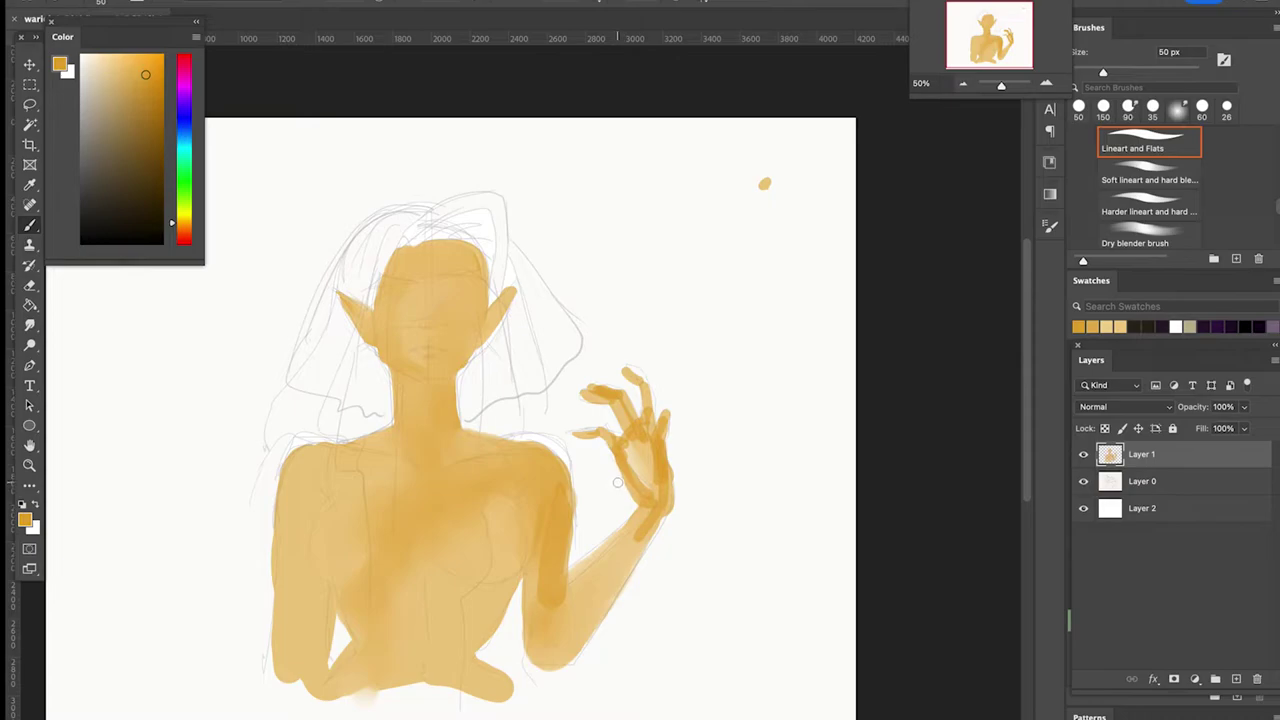
Smudge the golden strokes across the raised hand's palm and base of the fingers, and erase excess paint along its outer edge and wrist
key(r)
key(bracketleft)
key(bracketleft)
key(bracketleft)
key(bracketleft)
drag(628, 421, 623, 442)
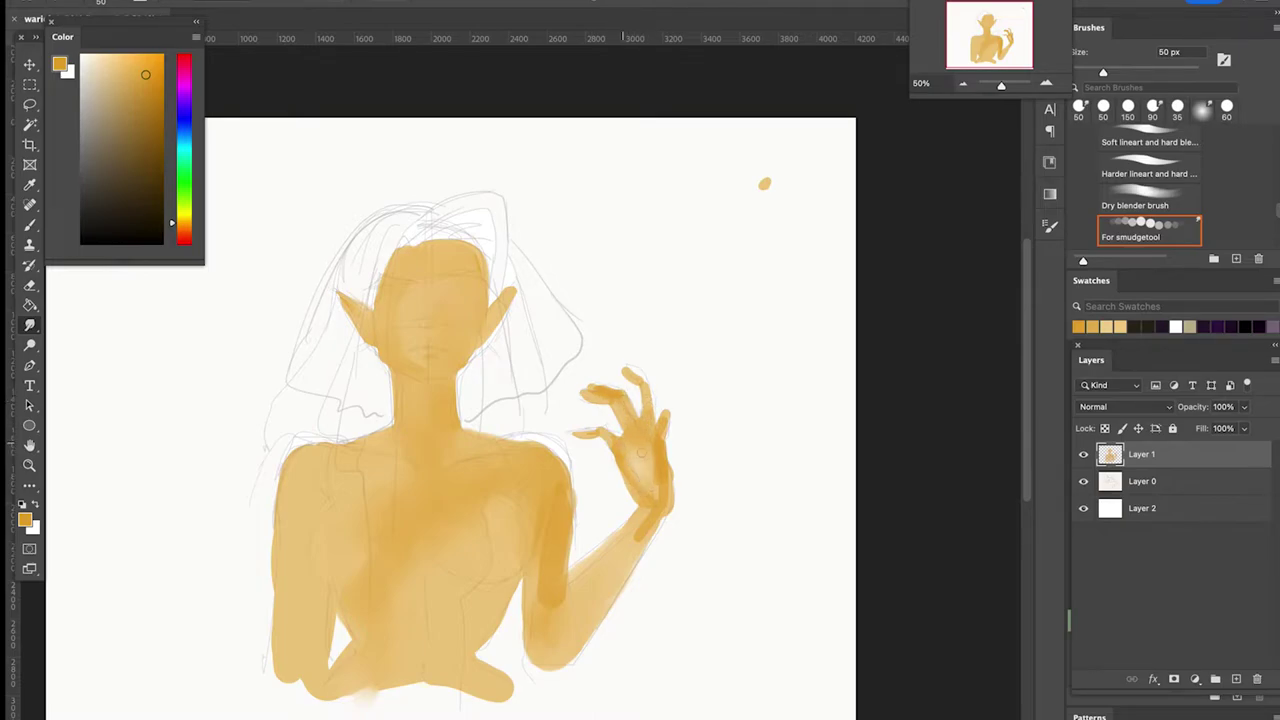
drag(662, 418, 658, 449)
key(e)
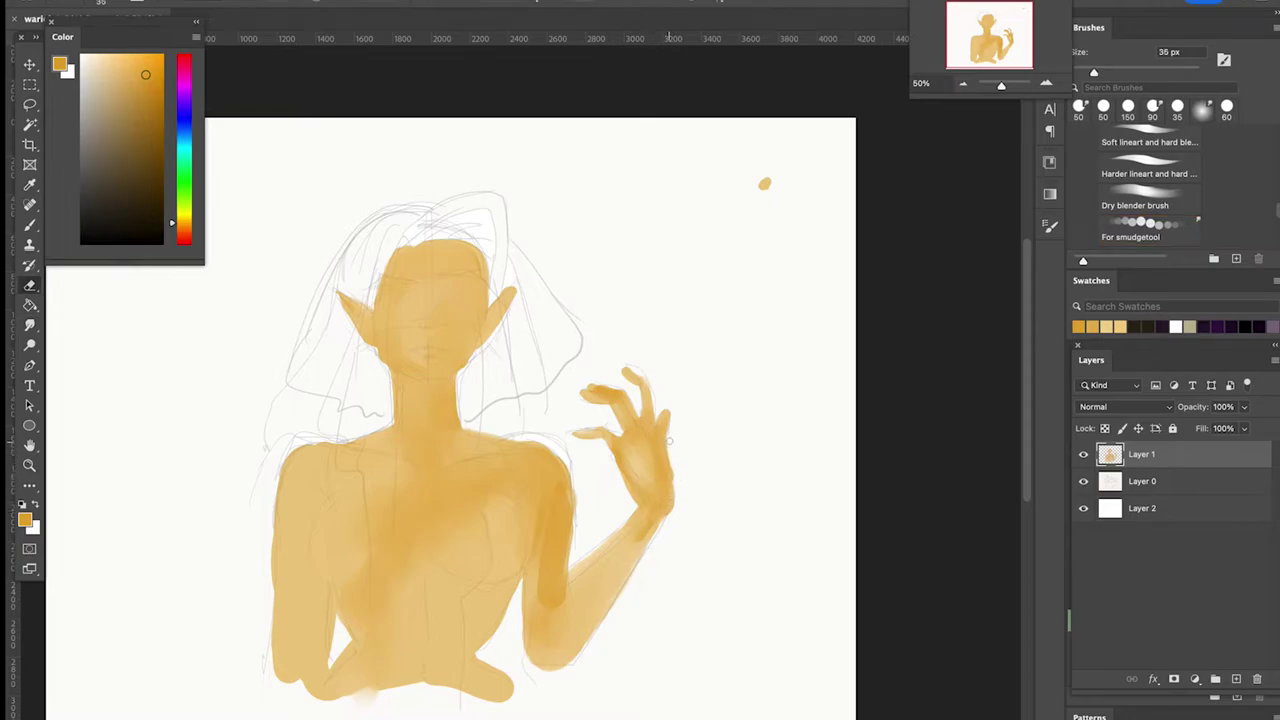
drag(671, 478, 661, 555)
Choose a darker golden brown and paint both eye sockets and a shadow along the hairline at the temple
key(b)
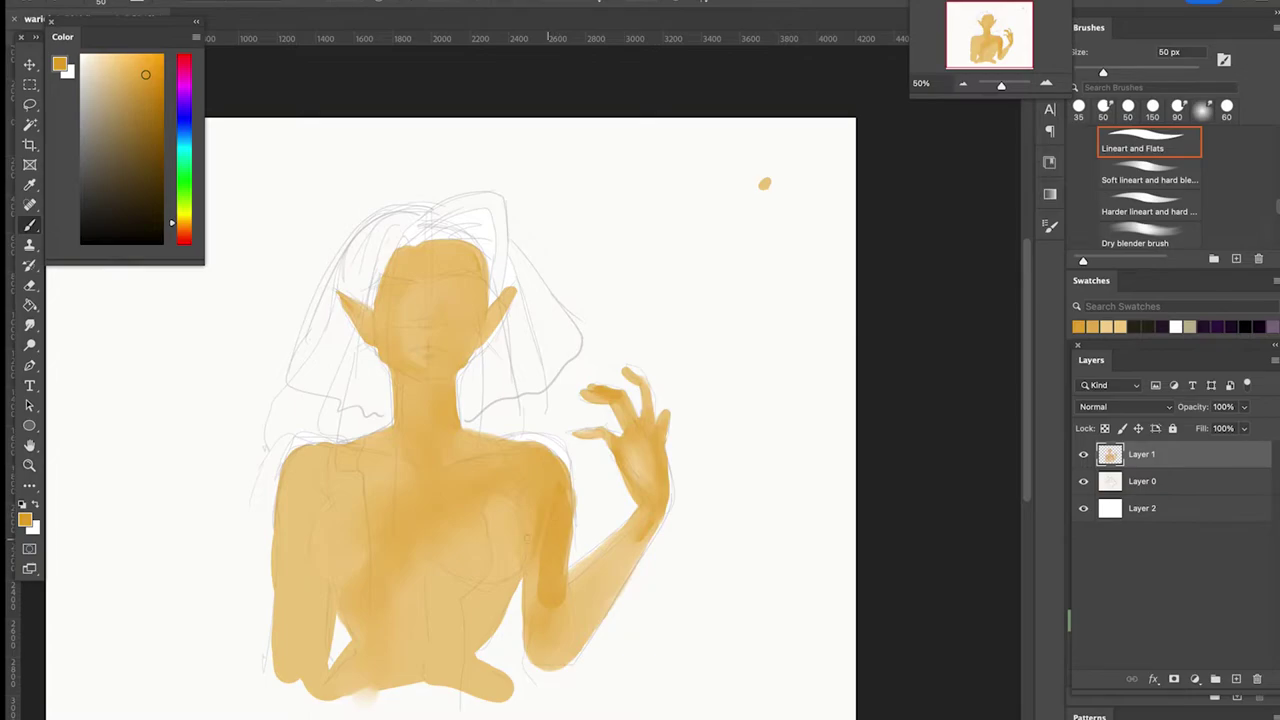
click(143, 99)
click(138, 110)
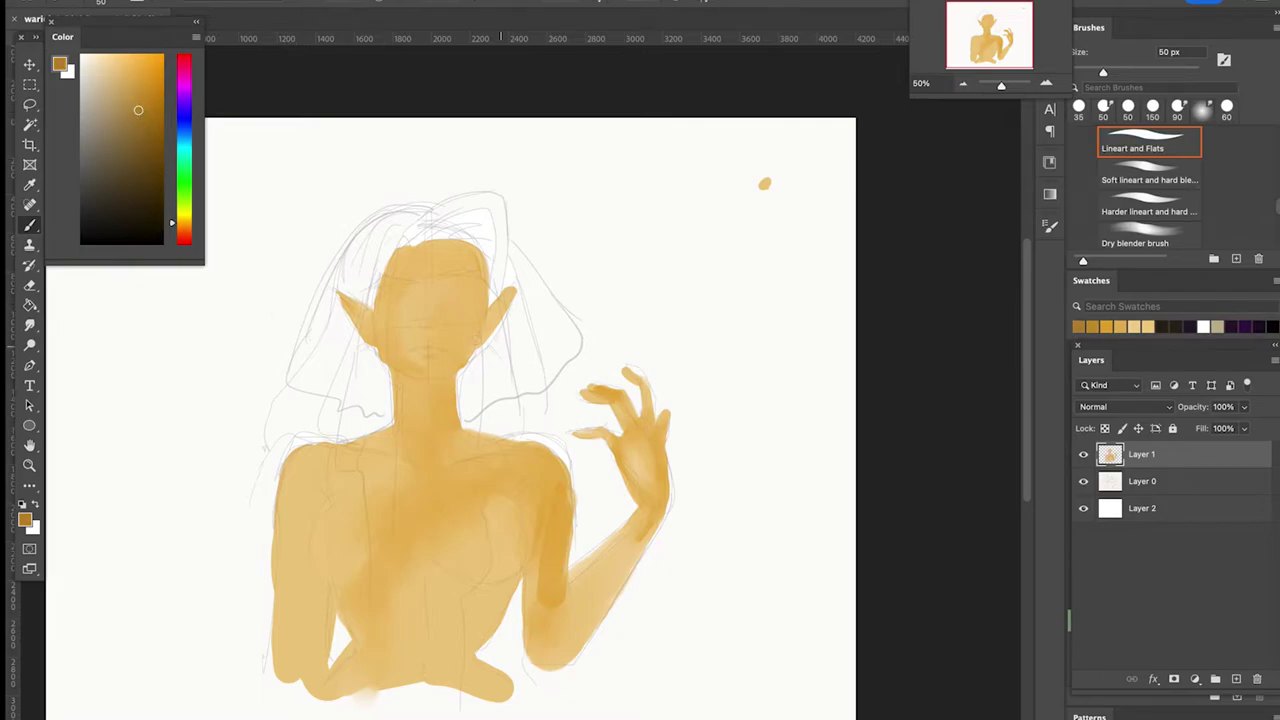
click(449, 288)
mouse_move(444, 286)
mouse_down()
mouse_move(462, 286)
mouse_move(440, 302)
mouse_move(470, 300)
mouse_move(391, 297)
mouse_up()
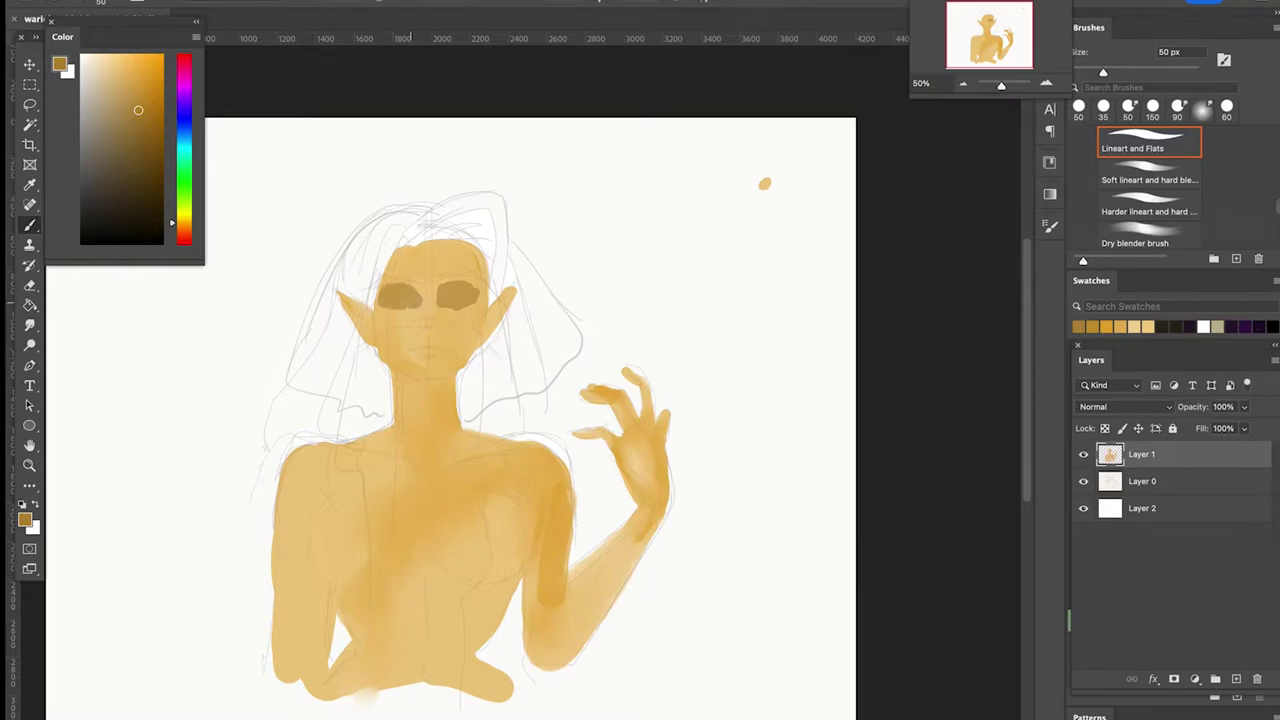
drag(406, 242, 381, 302)
Redo the nose shadow as a small mark, add the lower lip, and shade the side of the face and the jaw in brown
drag(428, 298, 432, 341)
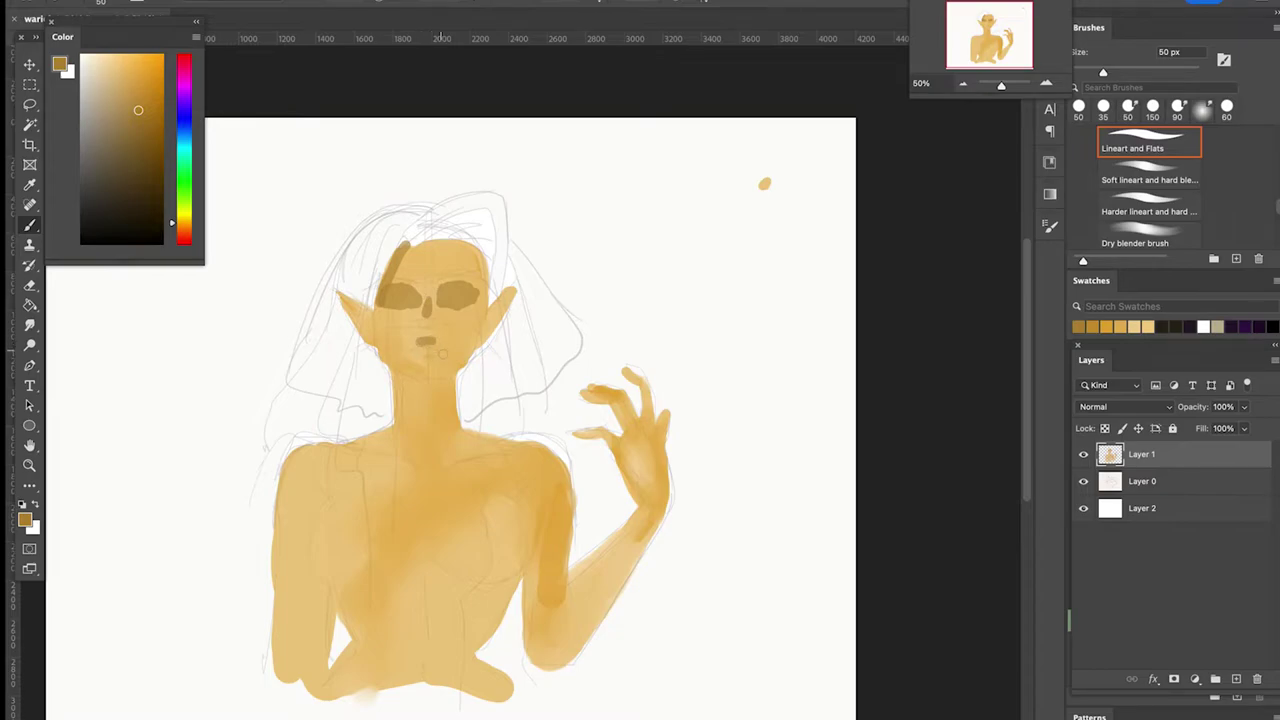
key(ctrl+z)
click(426, 330)
drag(432, 330, 438, 359)
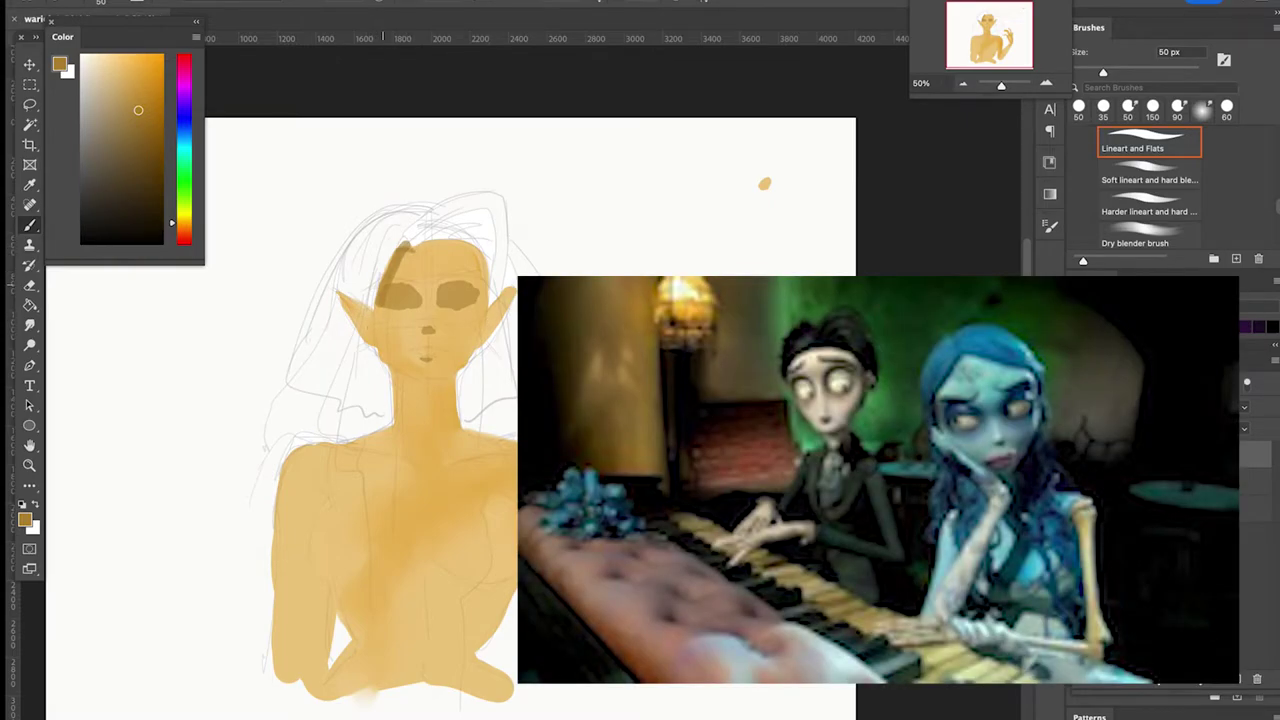
drag(380, 302, 372, 398)
mouse_move(386, 290)
mouse_down()
mouse_move(400, 463)
mouse_move(448, 421)
mouse_move(441, 393)
mouse_move(394, 375)
mouse_move(464, 371)
mouse_move(395, 396)
mouse_up()
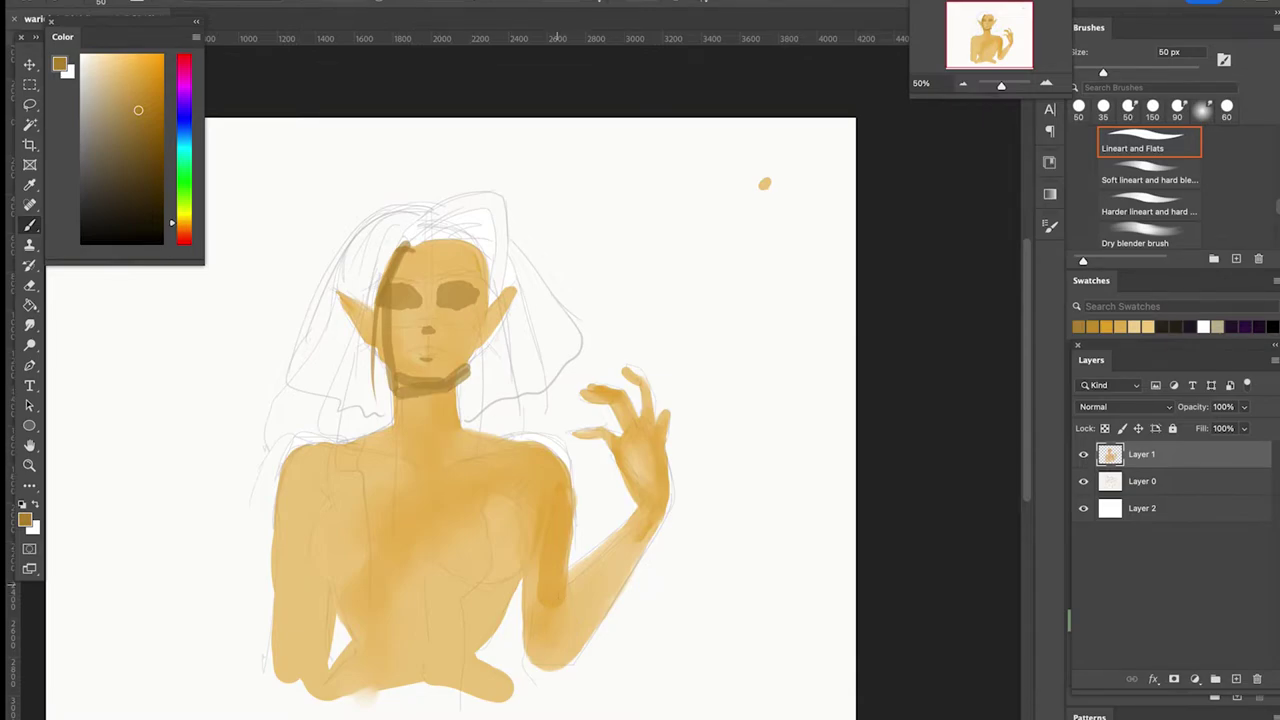
Draw brown contour shadows around the chest, down both sides of the waist and along the hips
mouse_move(312, 480)
mouse_down()
mouse_move(330, 499)
mouse_move(310, 536)
mouse_move(334, 580)
mouse_move(400, 566)
mouse_move(340, 584)
mouse_move(368, 653)
mouse_move(310, 702)
mouse_up()
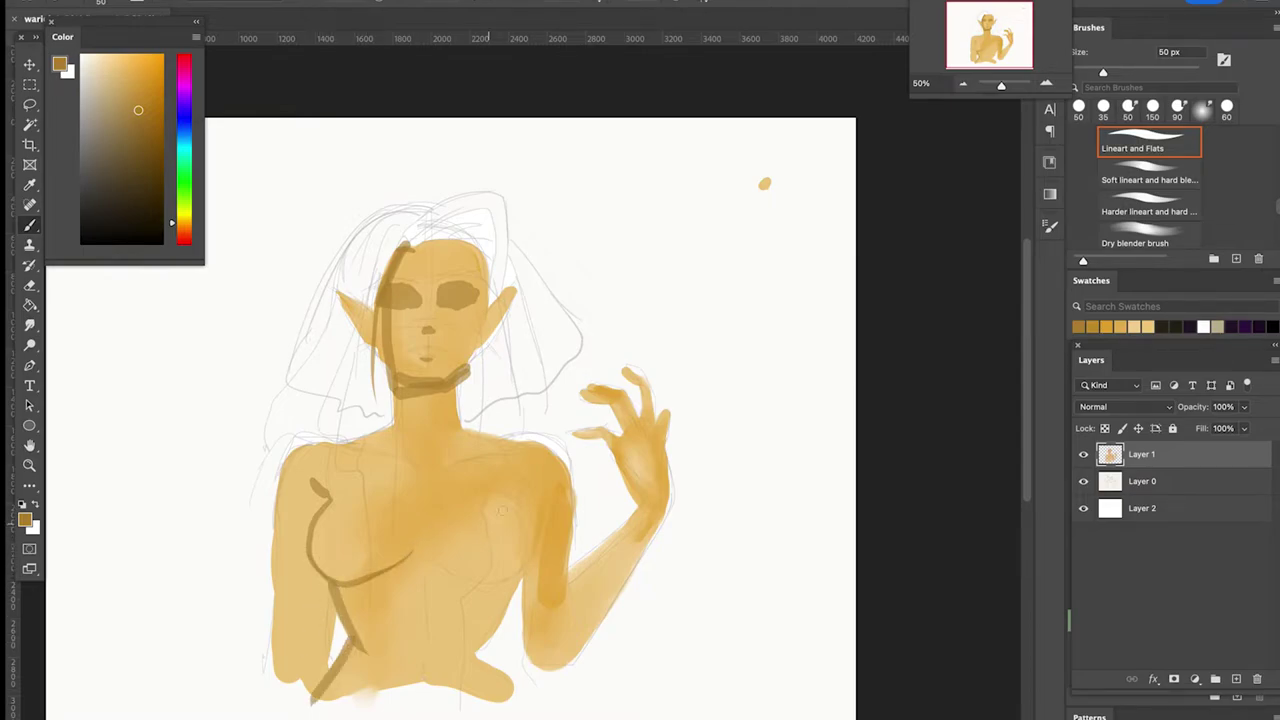
drag(525, 484, 540, 565)
drag(538, 518, 529, 572)
mouse_move(446, 572)
mouse_down()
mouse_move(518, 585)
mouse_move(492, 666)
mouse_up()
mouse_move(512, 596)
mouse_down()
mouse_move(488, 664)
mouse_move(496, 686)
mouse_up()
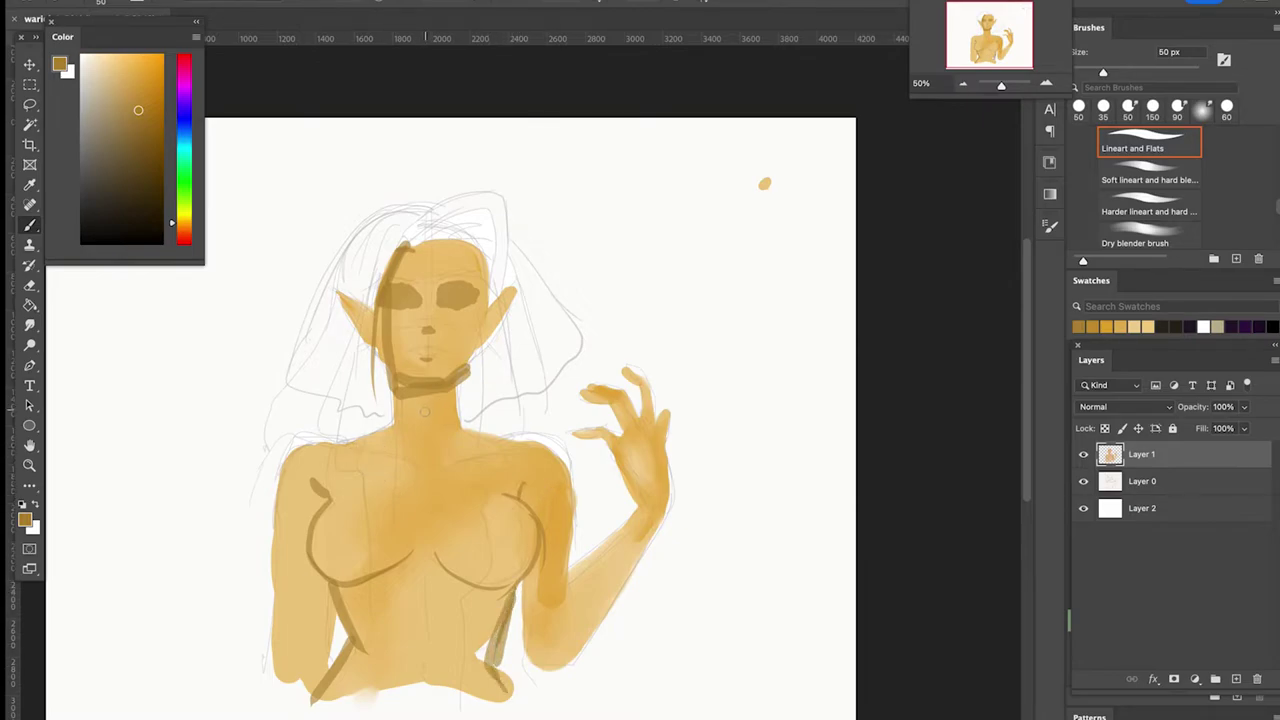
Paint the collarbones in brown, and at 90 px shade the shoulders, both arms, the neck and a patch on the abdomen
drag(346, 454, 405, 455)
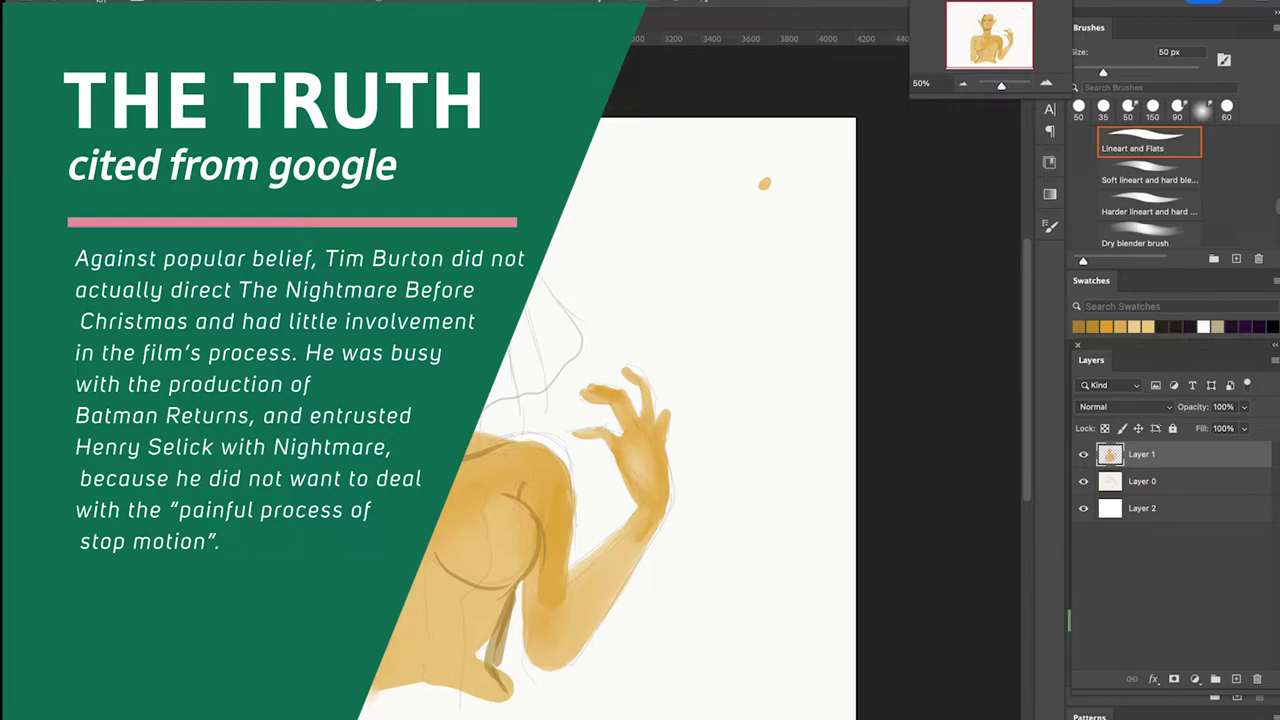
key(bracketright)
key(bracketright)
key(bracketright)
key(bracketright)
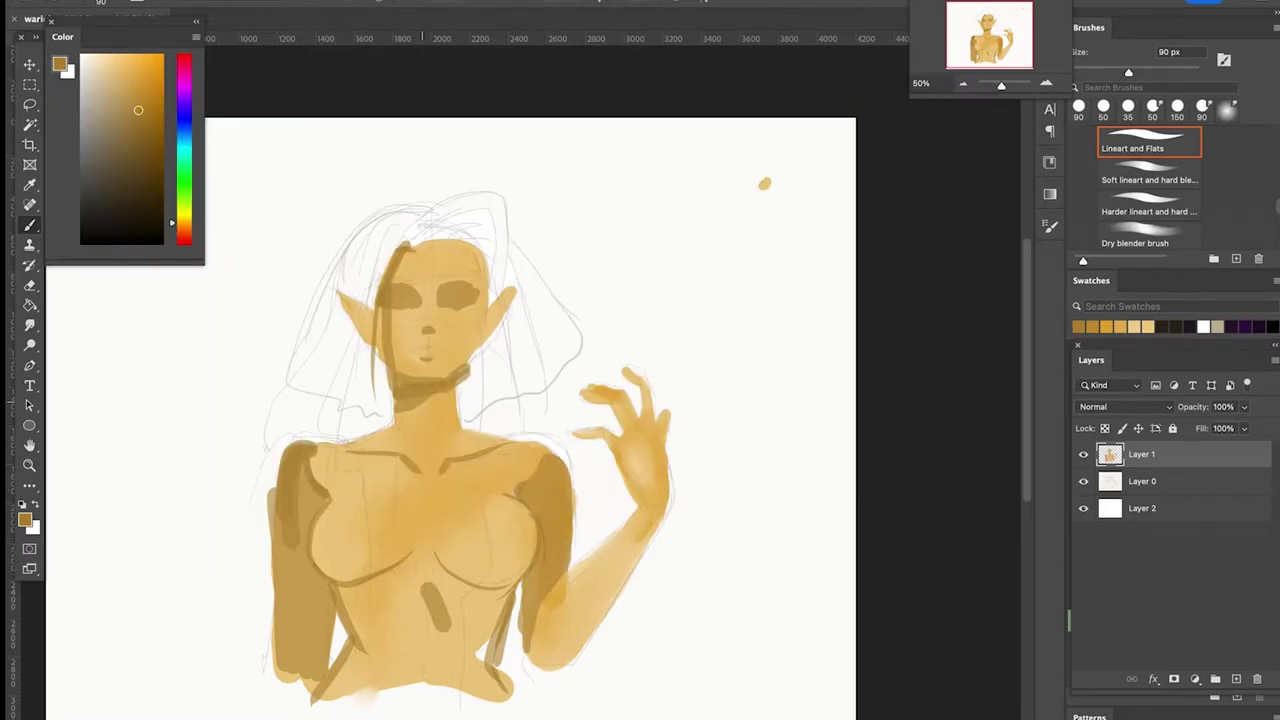
Choose a teal green and, at 200 px, block in the hair over the crown and down one side of the face
click(184, 135)
click(146, 106)
click(184, 146)
click(184, 154)
click(148, 138)
click(349, 3)
key(])
key(])
key(])
key(])
key(])
mouse_move(378, 286)
mouse_down()
mouse_move(425, 225)
mouse_move(492, 249)
mouse_move(490, 518)
mouse_up()
drag(488, 360, 490, 445)
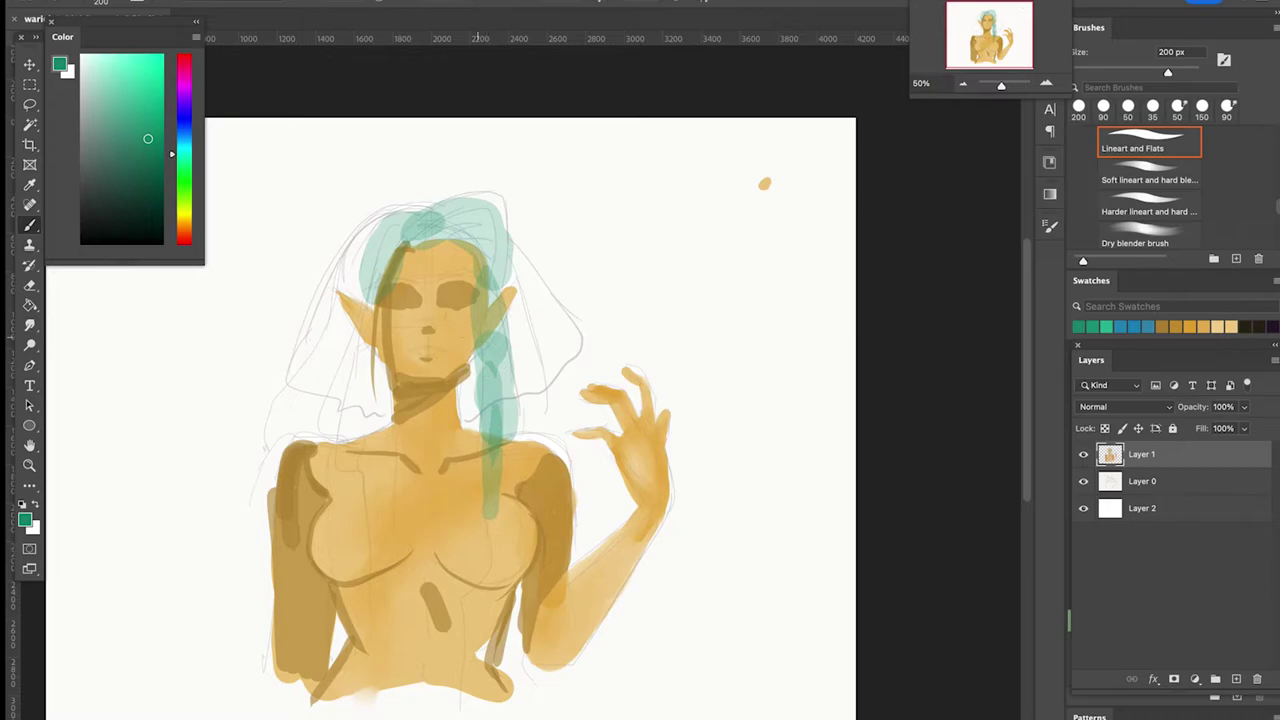
Extend the teal hair down the other side of the face and over the ear, undoing the last stroke
mouse_move(380, 465)
mouse_down()
mouse_move(380, 545)
mouse_move(365, 390)
mouse_move(370, 440)
mouse_move(345, 420)
mouse_move(340, 370)
mouse_move(379, 250)
mouse_move(338, 400)
mouse_move(360, 342)
mouse_up()
mouse_move(524, 425)
mouse_down()
mouse_move(529, 362)
mouse_move(527, 377)
mouse_move(516, 372)
mouse_move(527, 372)
mouse_move(494, 262)
mouse_up()
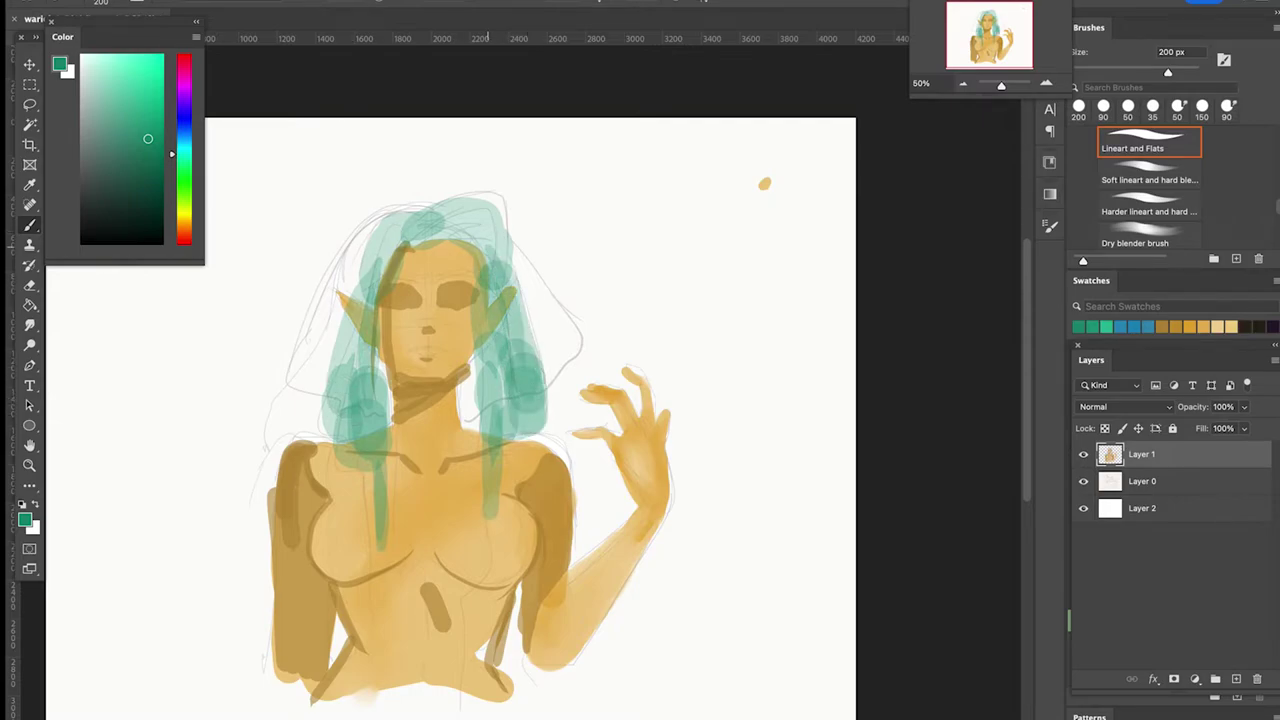
mouse_move(390, 222)
mouse_down()
mouse_move(370, 305)
mouse_move(317, 370)
mouse_move(320, 400)
mouse_up()
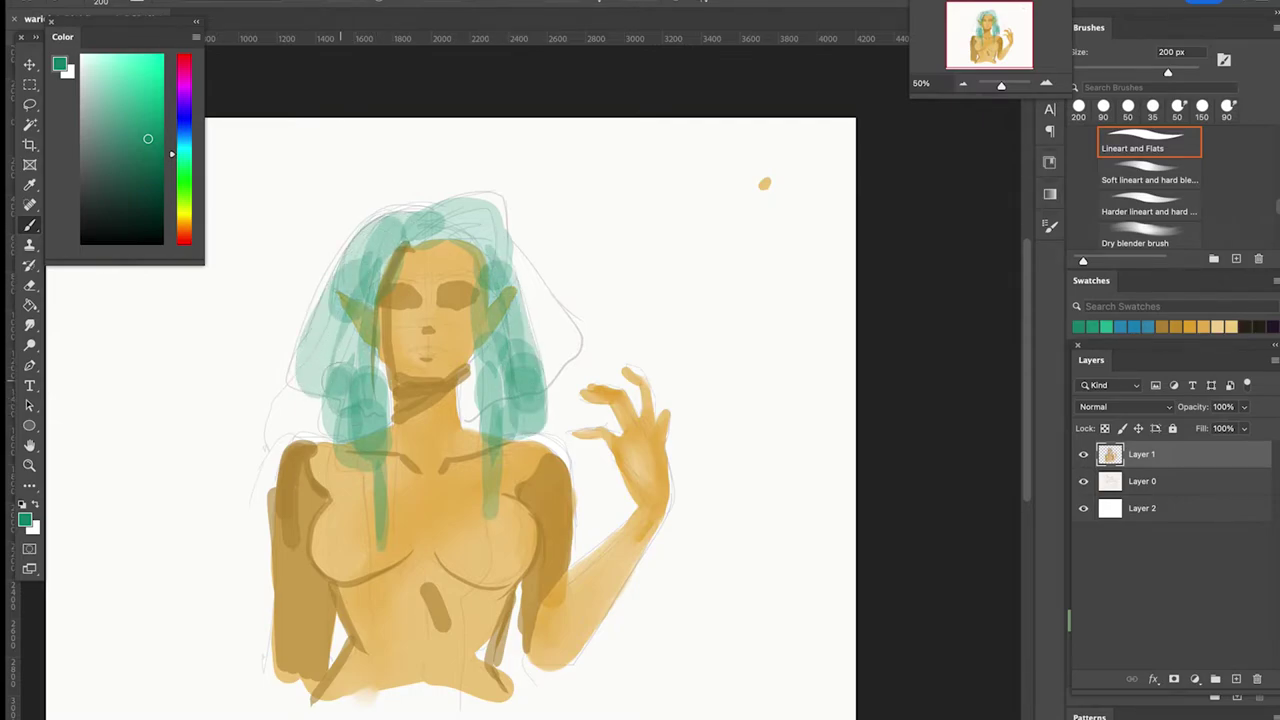
drag(362, 265, 318, 365)
drag(342, 320, 315, 392)
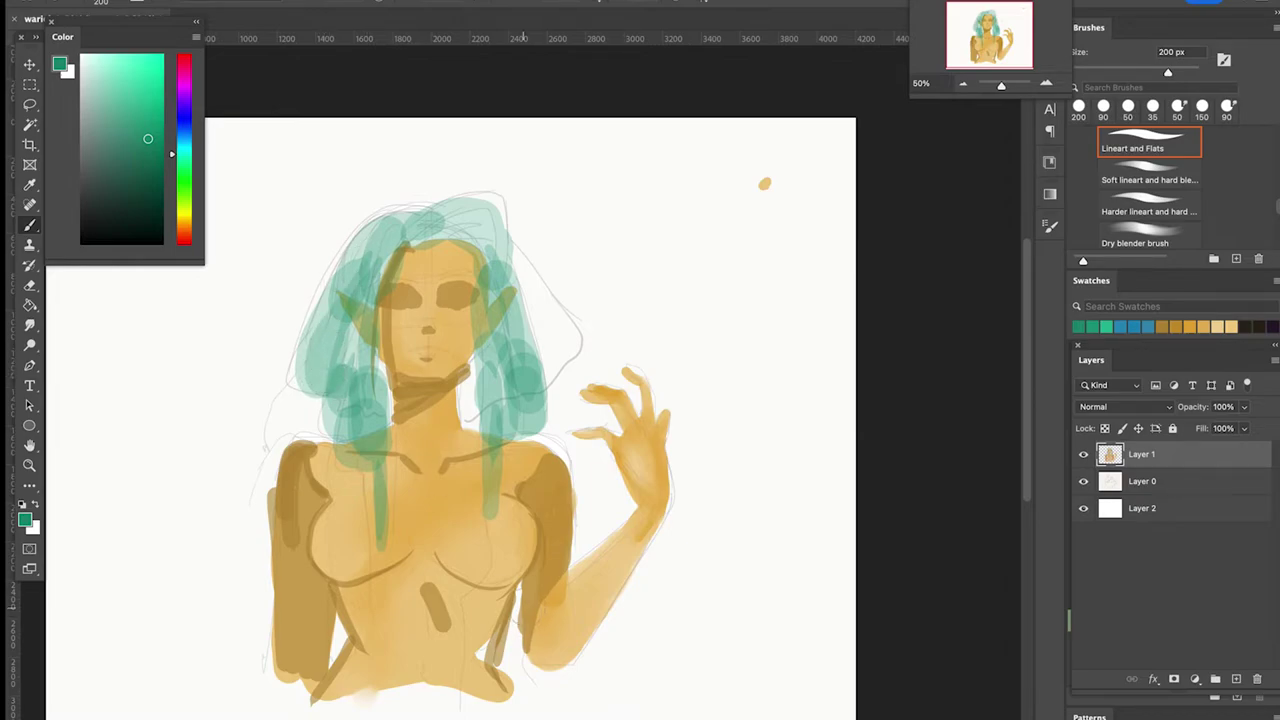
key(ctrl+z)
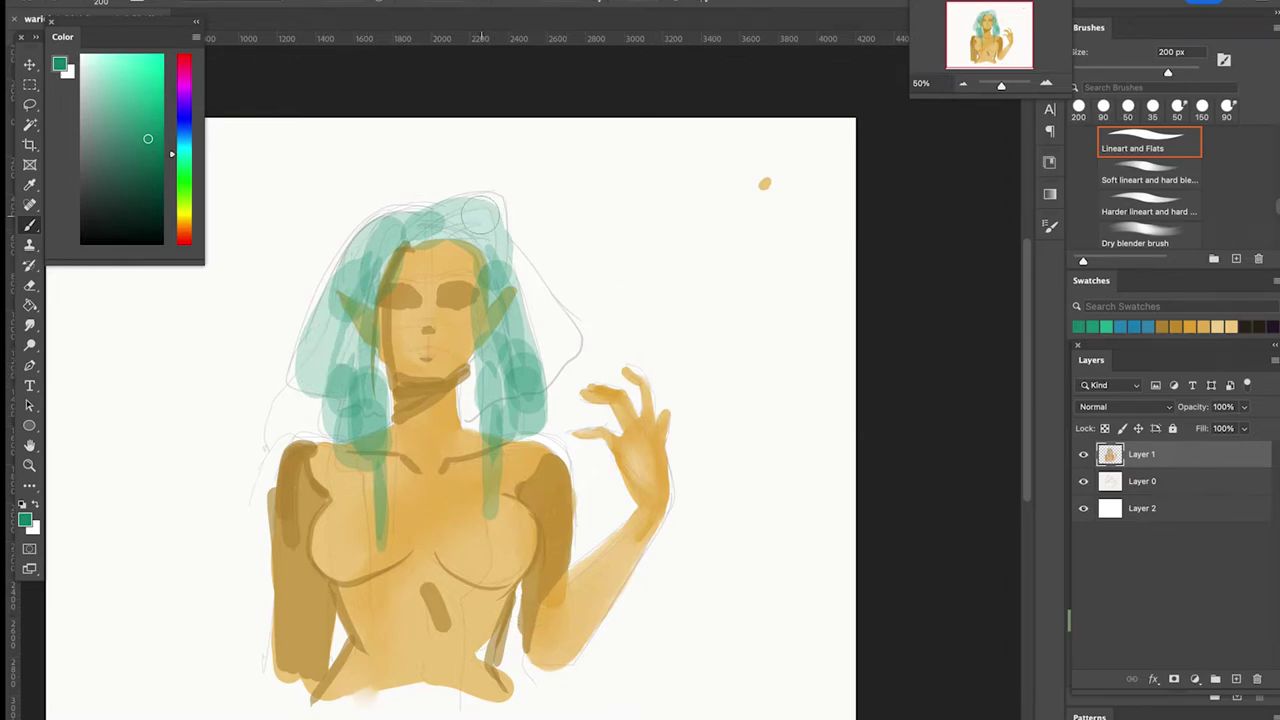
Fill out the outer volume of the hair on both sides with overlapping teal strokes, following the sketched silhouette
mouse_move(521, 265)
mouse_down()
mouse_move(572, 340)
mouse_move(568, 362)
mouse_move(548, 385)
mouse_move(541, 345)
mouse_move(470, 415)
mouse_move(495, 350)
mouse_move(462, 422)
mouse_up()
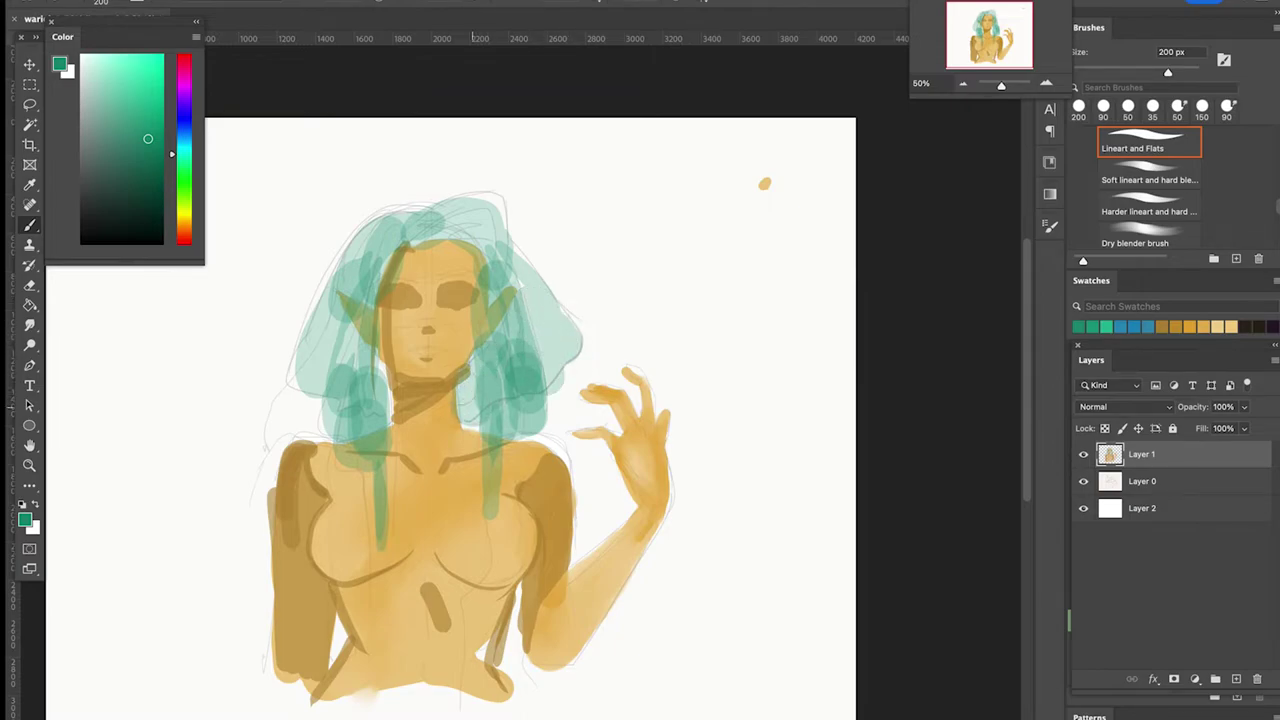
mouse_move(378, 366)
mouse_down()
mouse_move(376, 406)
mouse_move(310, 346)
mouse_move(392, 218)
mouse_up()
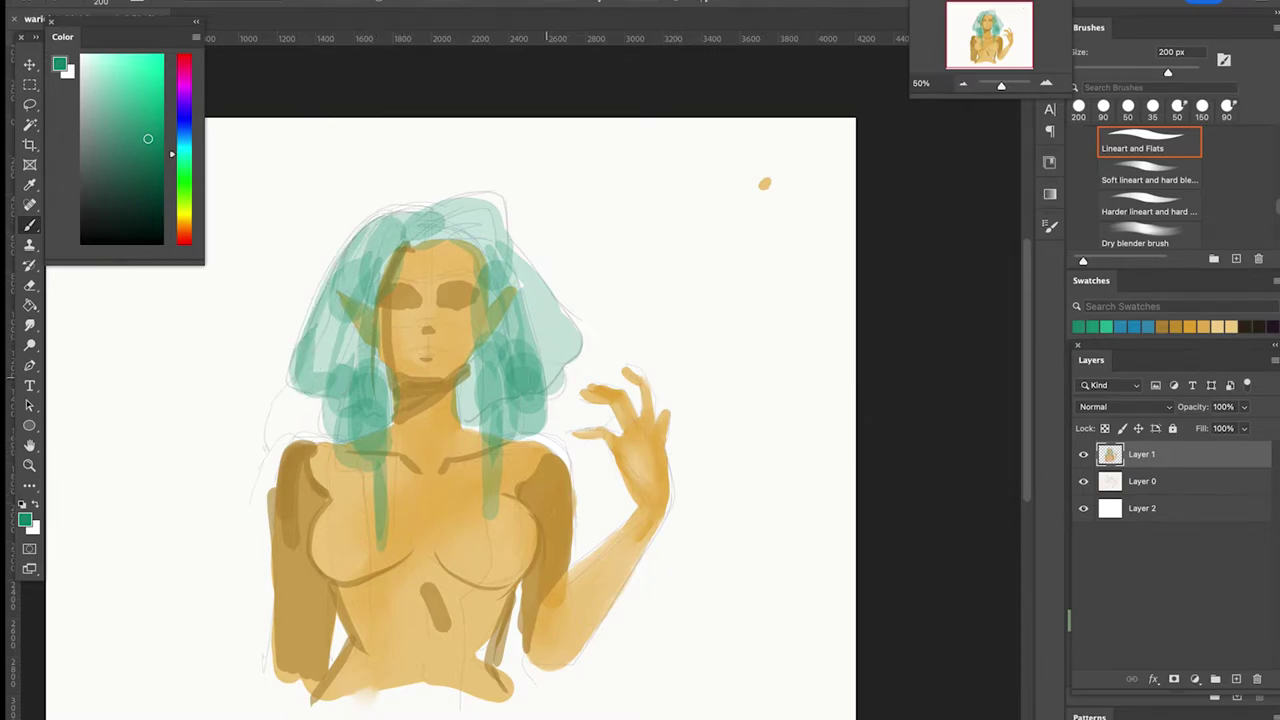
mouse_move(550, 408)
mouse_down()
mouse_move(556, 350)
mouse_move(516, 282)
mouse_up()
drag(308, 404, 325, 312)
mouse_move(313, 382)
mouse_down()
mouse_move(327, 318)
mouse_move(322, 402)
mouse_move(338, 382)
mouse_up()
drag(326, 430, 348, 418)
Paint long tapering teal strands of hair falling over both sides of the chest toward the waist
drag(378, 520, 382, 600)
drag(375, 460, 372, 592)
mouse_move(354, 460)
mouse_down()
mouse_move(356, 560)
mouse_move(360, 550)
mouse_up()
drag(494, 576, 475, 606)
drag(499, 474, 489, 582)
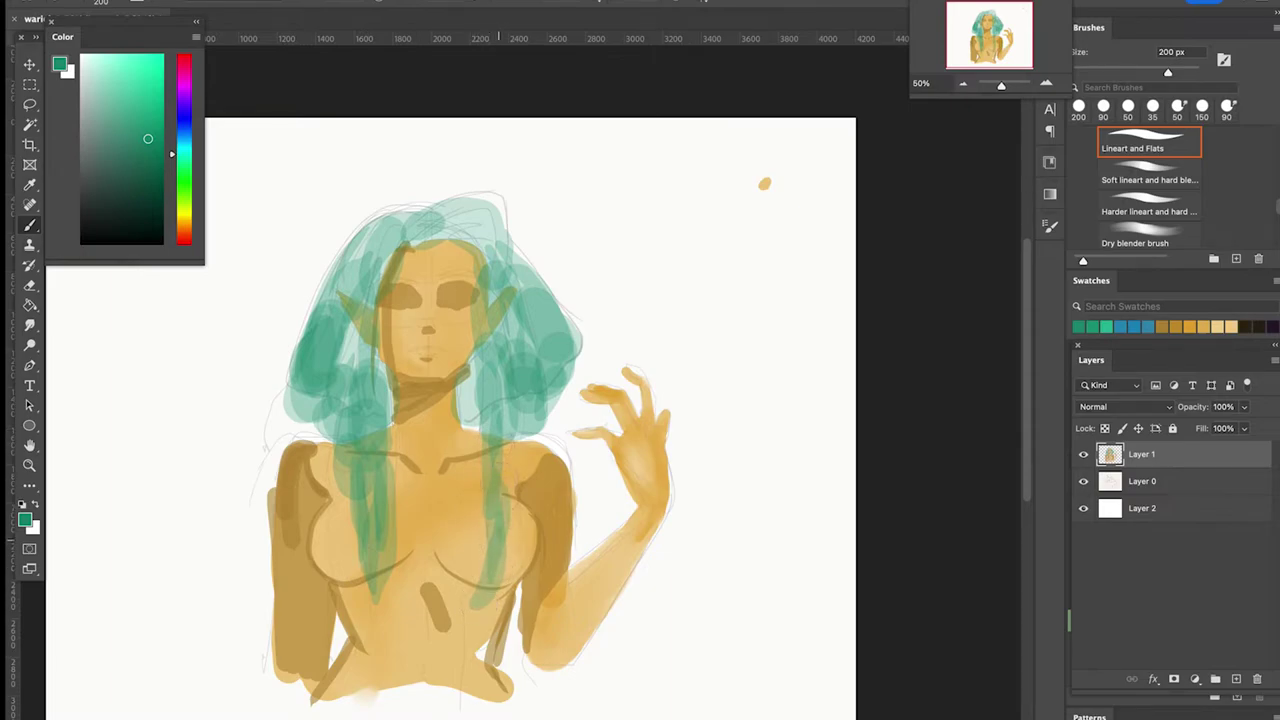
drag(500, 398, 497, 502)
drag(485, 585, 474, 634)
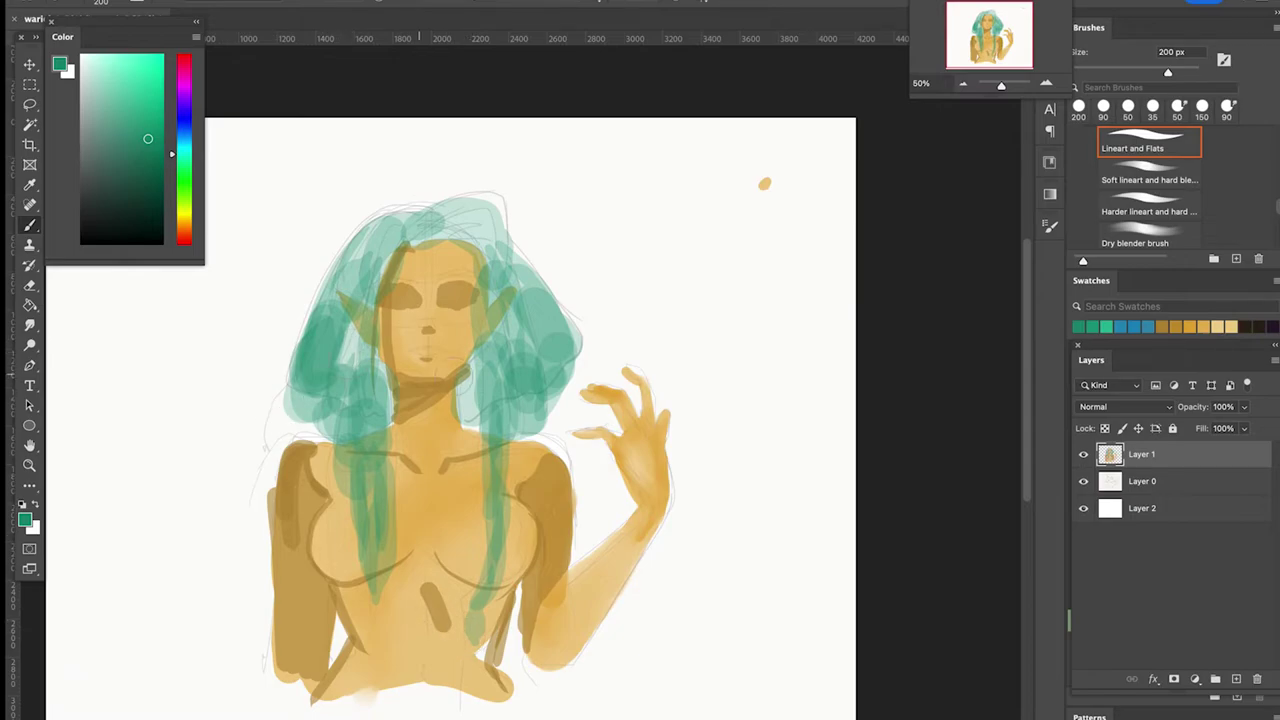
At 90 px, deepen the teal hair on both sides of the neck and add loose strands at the crown and along the hairline
key(bracketleft)
key(bracketleft)
key(bracketleft)
key(bracketleft)
key(bracketleft)
key(bracketleft)
key(bracketleft)
key(bracketleft)
key(bracketleft)
key(bracketleft)
key(bracketleft)
mouse_move(471, 358)
mouse_down()
mouse_move(479, 434)
mouse_move(477, 395)
mouse_move(464, 410)
mouse_move(478, 423)
mouse_up()
mouse_move(472, 370)
mouse_down()
mouse_move(472, 428)
mouse_move(476, 388)
mouse_move(465, 420)
mouse_up()
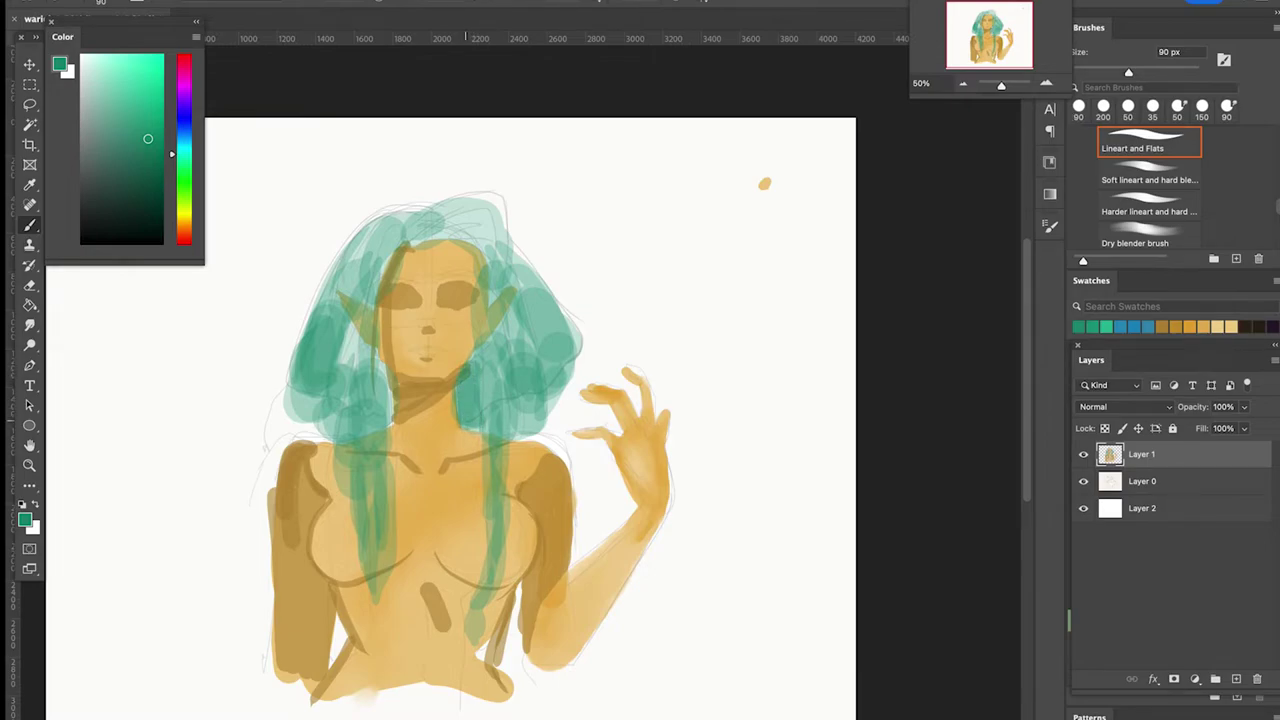
mouse_move(383, 380)
mouse_down()
mouse_move(384, 410)
mouse_move(377, 368)
mouse_move(388, 408)
mouse_up()
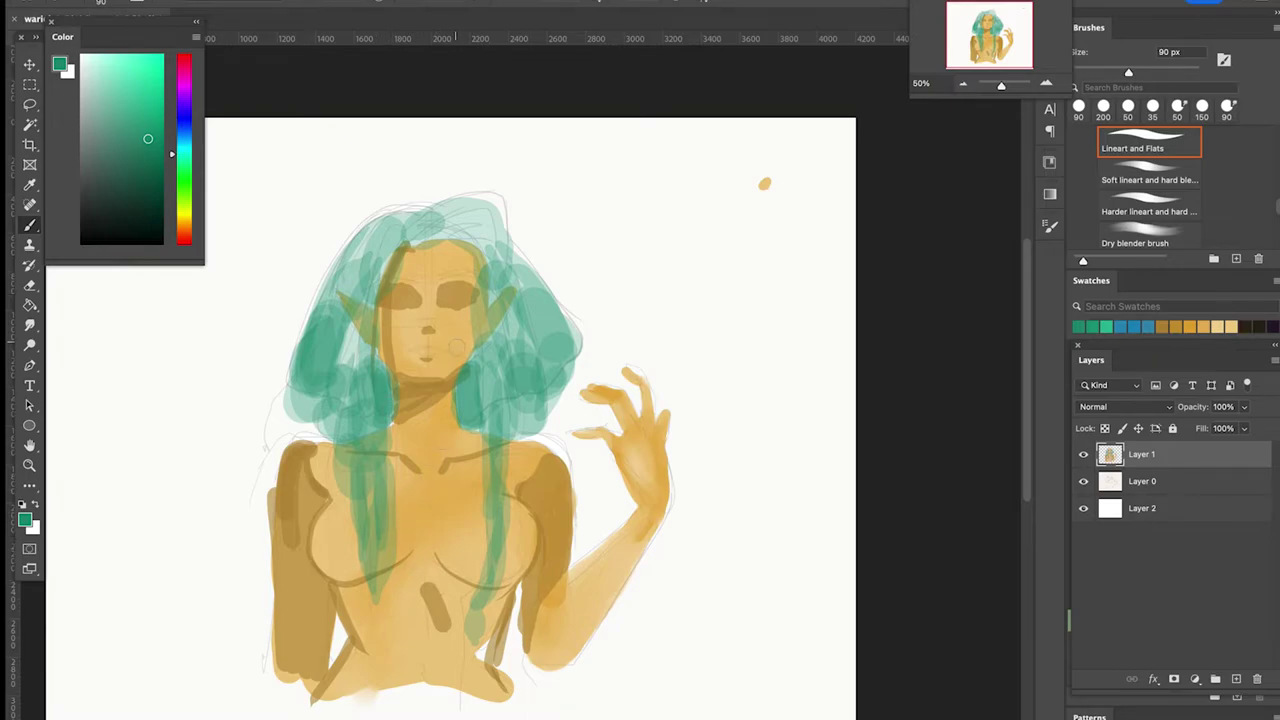
mouse_move(385, 209)
mouse_down()
mouse_move(286, 308)
mouse_move(308, 311)
mouse_move(390, 218)
mouse_move(276, 358)
mouse_up()
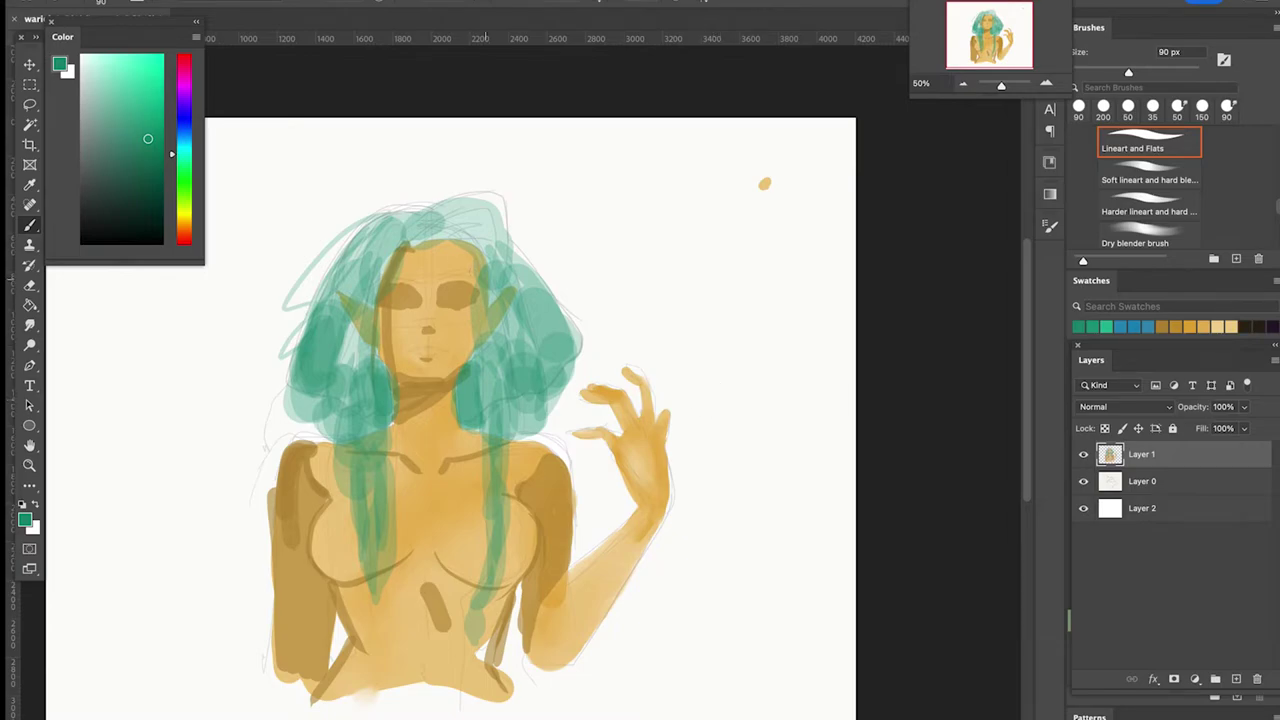
mouse_move(440, 240)
mouse_down()
mouse_move(479, 221)
mouse_move(480, 238)
mouse_move(481, 223)
mouse_move(421, 241)
mouse_move(482, 241)
mouse_move(453, 229)
mouse_up()
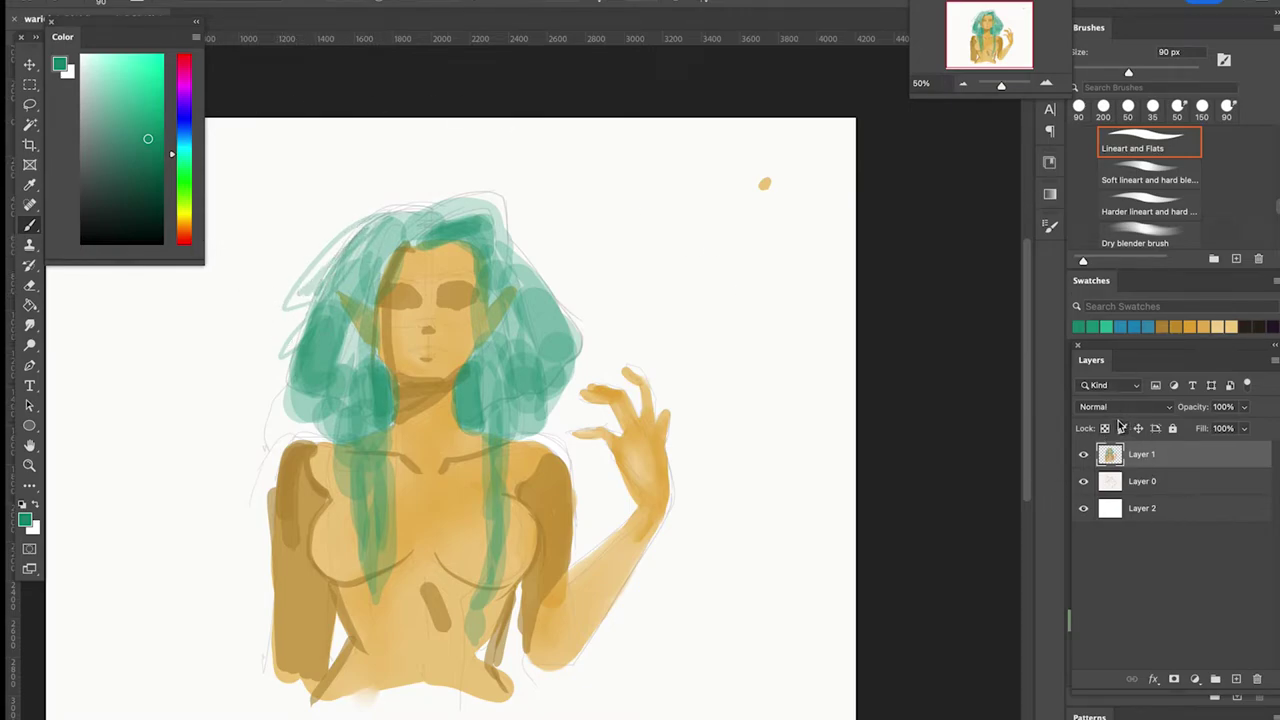
Shade the hair with dark green beside the neck, down the long strands, and along the crown and outer locks
drag(464, 366, 466, 426)
mouse_move(378, 356)
mouse_down()
mouse_move(382, 428)
mouse_move(386, 376)
mouse_up()
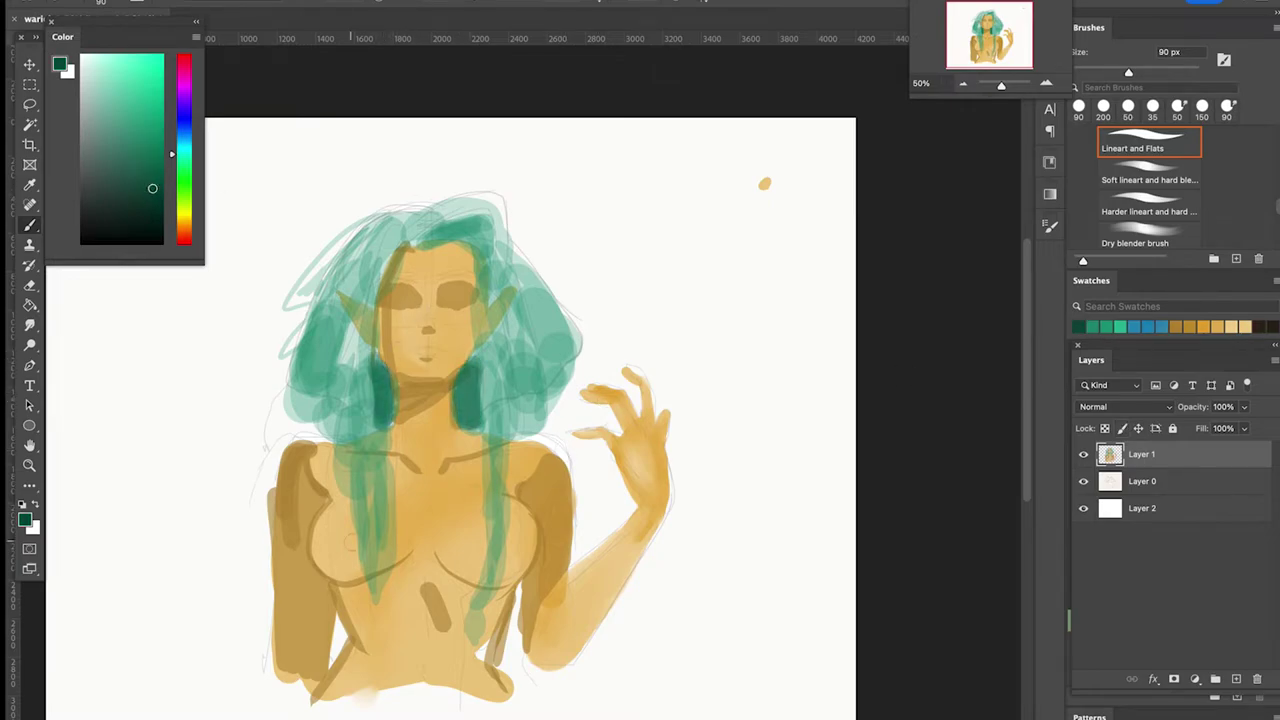
drag(370, 532, 376, 622)
drag(312, 414, 372, 590)
drag(482, 605, 506, 362)
drag(506, 364, 510, 452)
drag(350, 348, 342, 450)
drag(356, 370, 384, 234)
drag(430, 202, 318, 306)
drag(508, 250, 554, 344)
drag(470, 364, 468, 426)
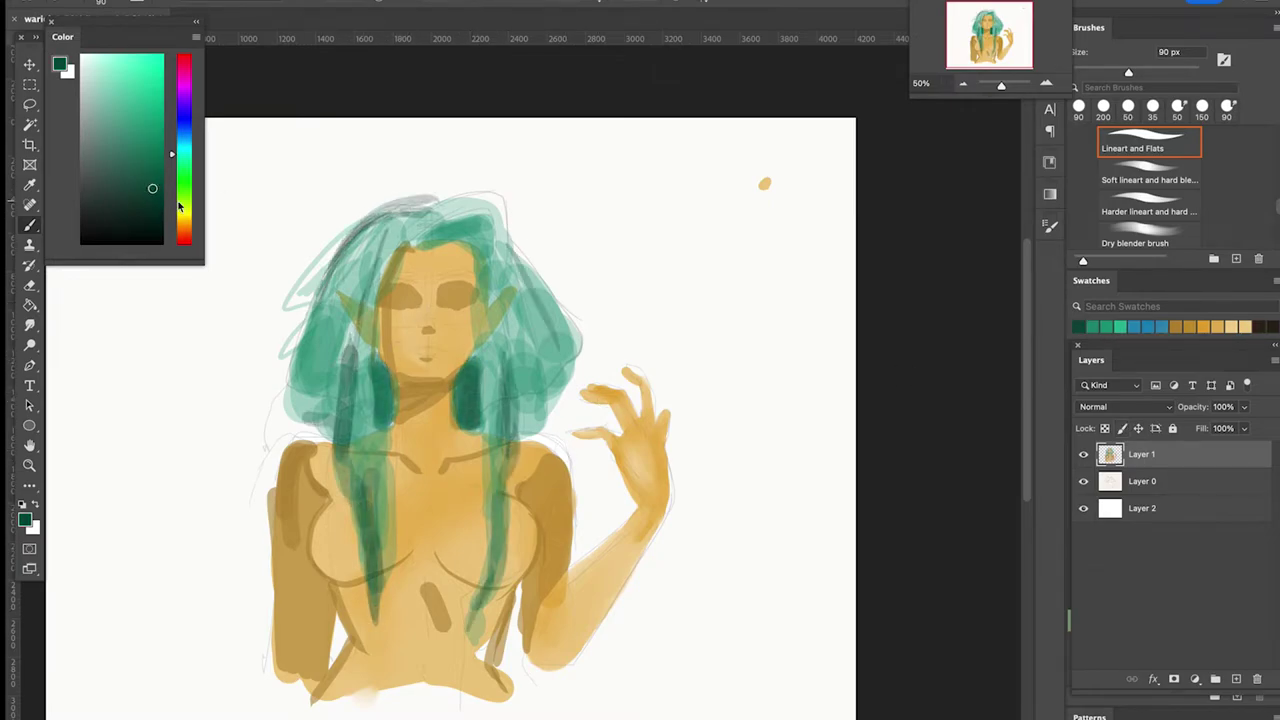
Choose a pale peach and, at 60 px, paint highlights around the brows and eye sockets
click(184, 222)
click(117, 60)
click(109, 62)
key(bracketleft)
key(bracketleft)
key(bracketleft)
drag(462, 283, 442, 289)
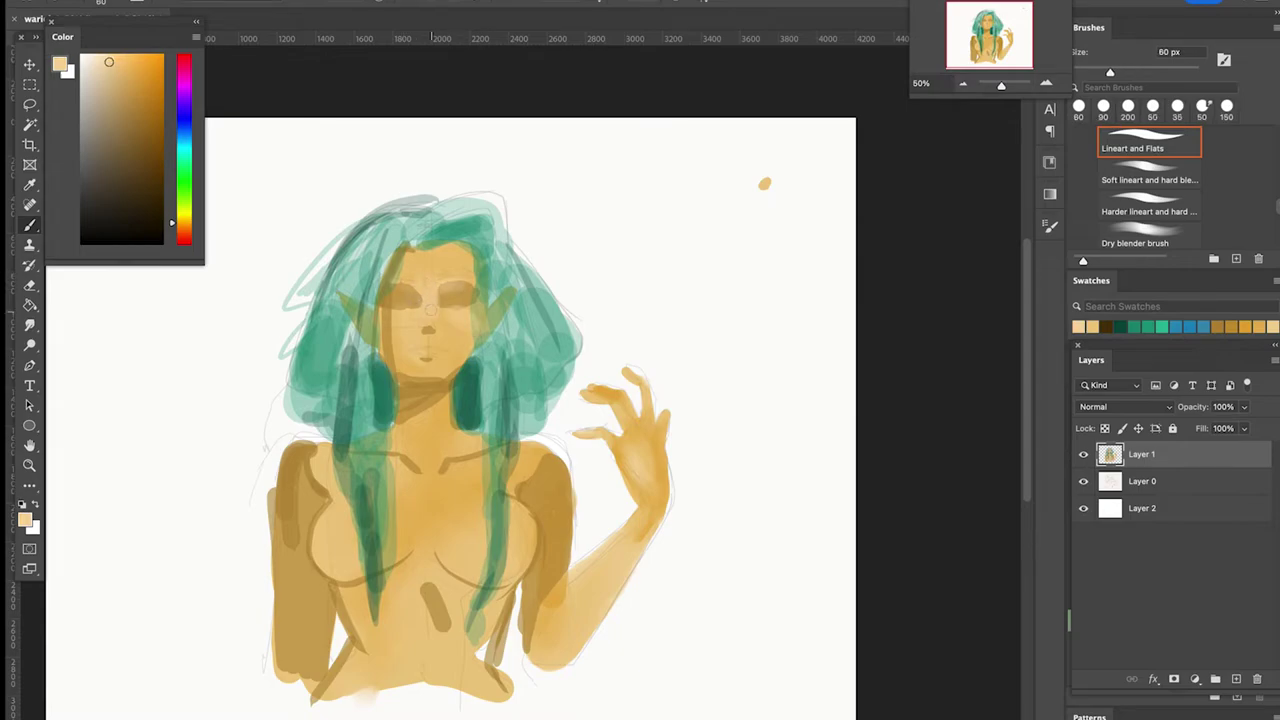
At 90 px, dab pale peach highlights on the chest, shoulders, upper arms, collarbones and forehead
scroll(330, 428, up, 3)
key(bracketright)
key(bracketright)
key(bracketright)
drag(530, 560, 556, 550)
mouse_move(318, 552)
mouse_down()
mouse_move(326, 570)
mouse_move(424, 554)
mouse_up()
click(290, 478)
click(628, 483)
click(619, 525)
click(272, 512)
drag(518, 474, 492, 484)
drag(470, 185, 508, 204)
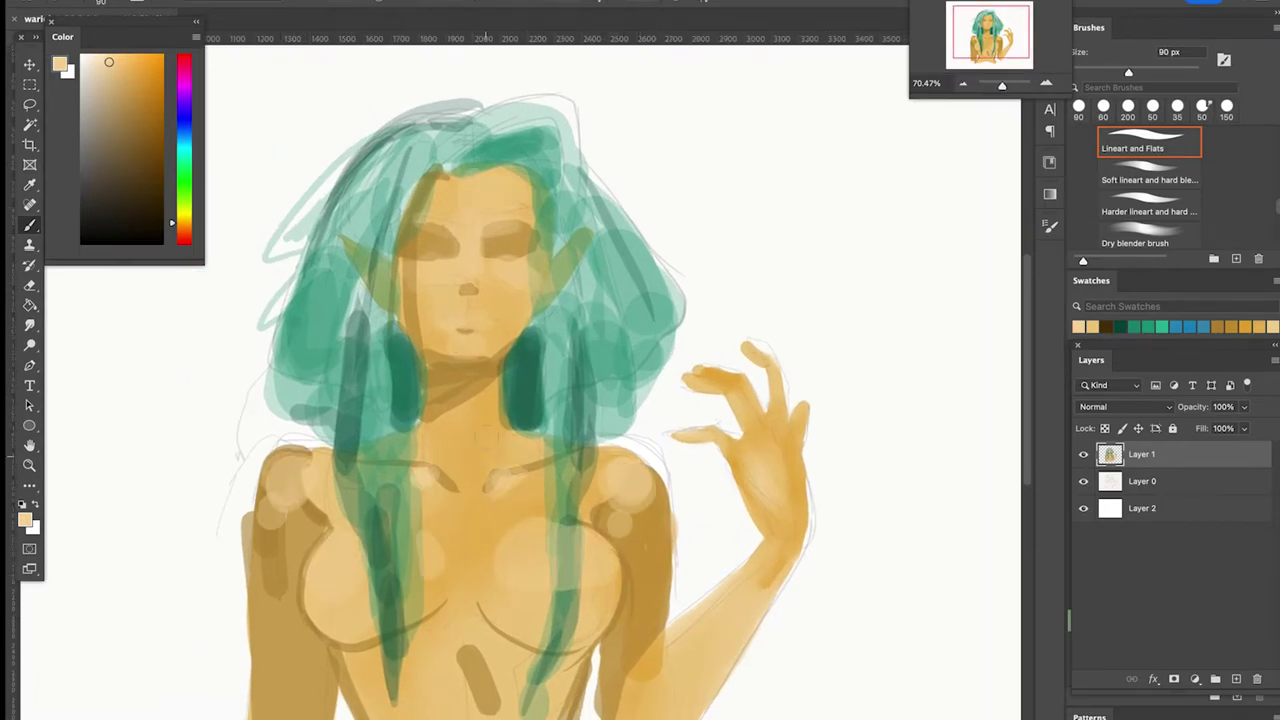
Add a new layer above Layer 0 and, at 300 px, start a dark brown background around the figure
click(1159, 483)
click(1236, 679)
scroll(518, 415, down, 3)
click(146, 206)
mouse_move(360, 225)
mouse_down()
mouse_move(332, 480)
mouse_move(591, 390)
mouse_move(576, 600)
mouse_move(410, 590)
mouse_up()
drag(322, 414, 242, 594)
drag(285, 465, 254, 553)
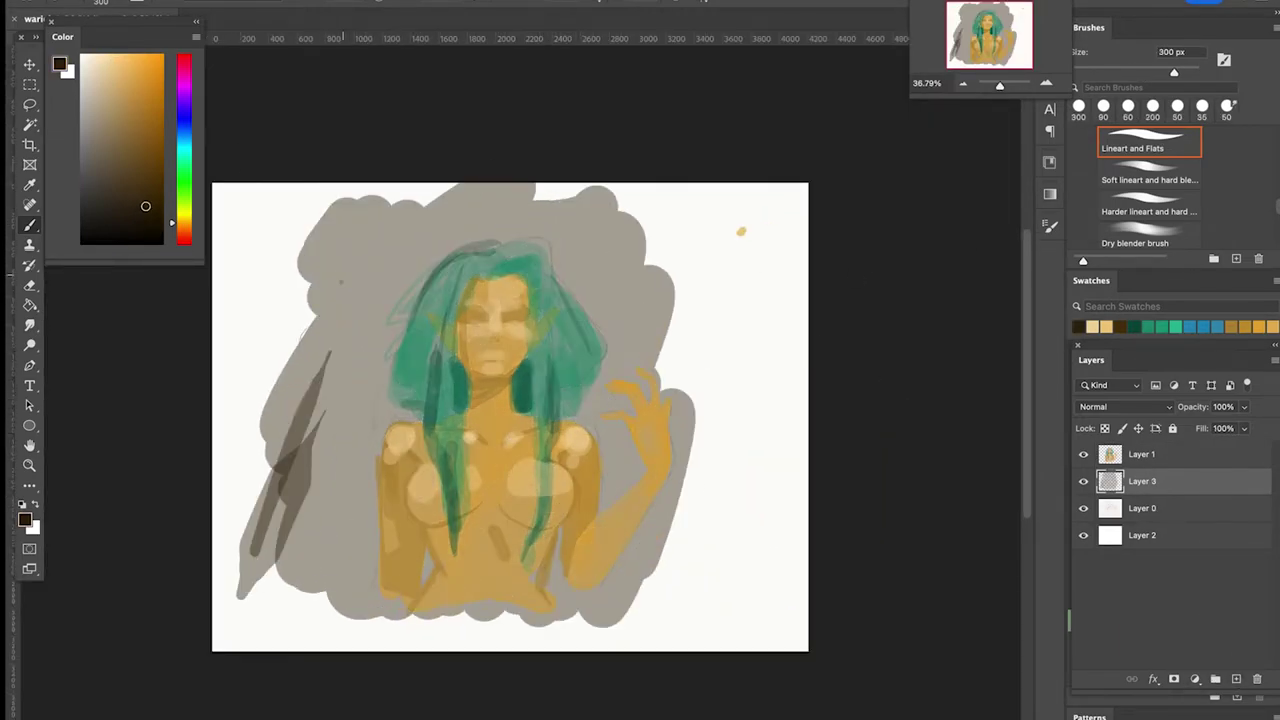
Build up the background behind the figure with broad overlapping diagonal dark brown strokes
drag(335, 215, 250, 500)
drag(420, 222, 305, 515)
drag(630, 335, 688, 214)
drag(680, 298, 590, 510)
drag(730, 345, 595, 630)
drag(575, 200, 465, 370)
drag(410, 340, 296, 630)
drag(300, 255, 295, 420)
drag(330, 500, 390, 240)
mouse_move(440, 400)
mouse_down()
mouse_move(520, 240)
mouse_move(520, 530)
mouse_up()
drag(740, 400, 635, 600)
drag(665, 255, 600, 410)
drag(300, 200, 237, 486)
drag(330, 400, 270, 590)
drag(450, 510, 410, 625)
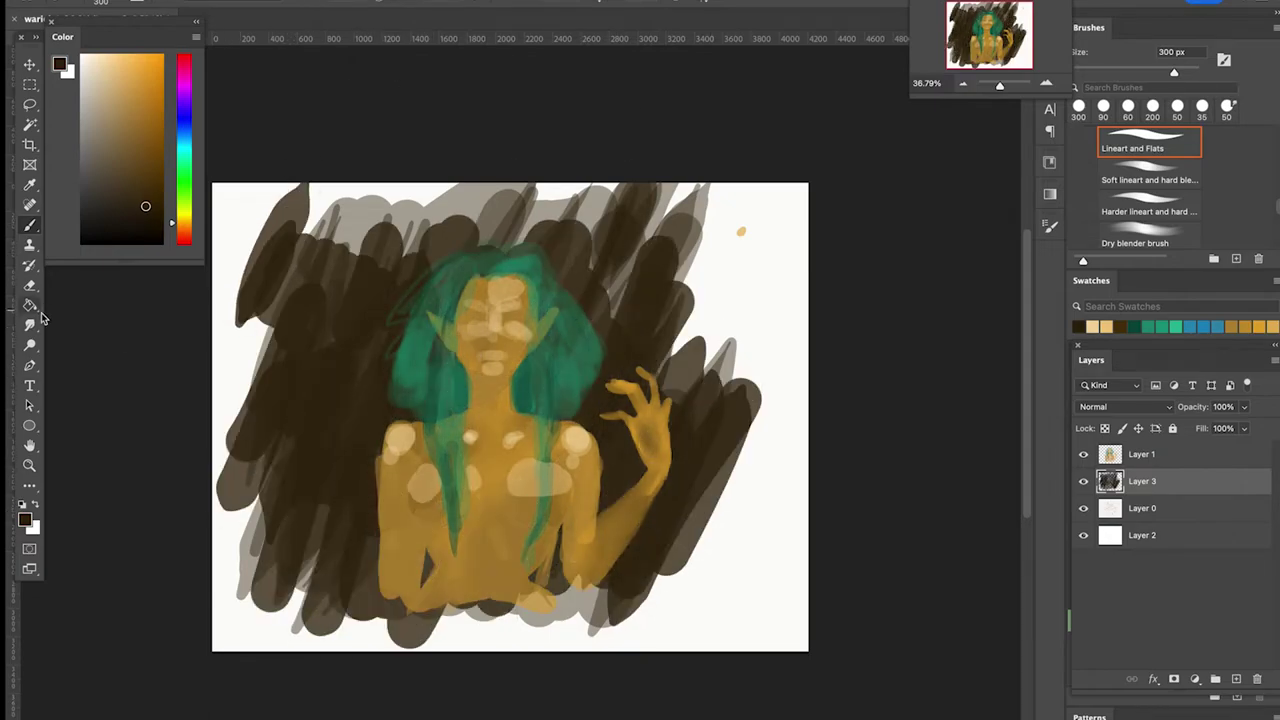
Undo the last few background strokes and smudge a spot of the brown background above the hair
key(super+z)
key(super+z)
key(super+z)
key(super+z)
click(30, 325)
drag(411, 255, 414, 215)
Choose a dark green and brush smoky 500 px patches over the brown background on both sides of the figure
drag(184, 215, 184, 178)
click(130, 197)
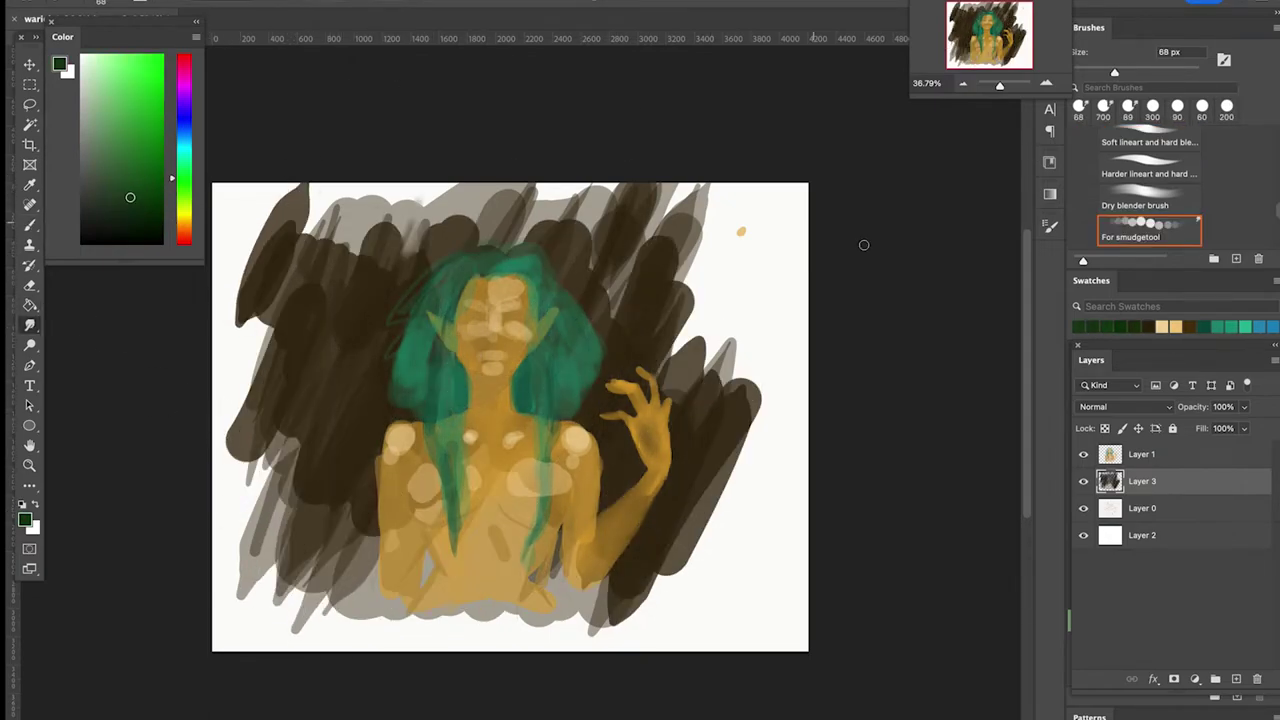
key(b)
scroll(1145, 200, down, 3)
click(1148, 230)
mouse_move(345, 295)
mouse_down()
mouse_move(398, 250)
mouse_move(258, 500)
mouse_up()
mouse_move(635, 250)
mouse_down()
mouse_move(691, 414)
mouse_move(655, 605)
mouse_up()
Smudge the background strokes in the canvas's upper-left and lower-left areas into soft transitions
key(r)
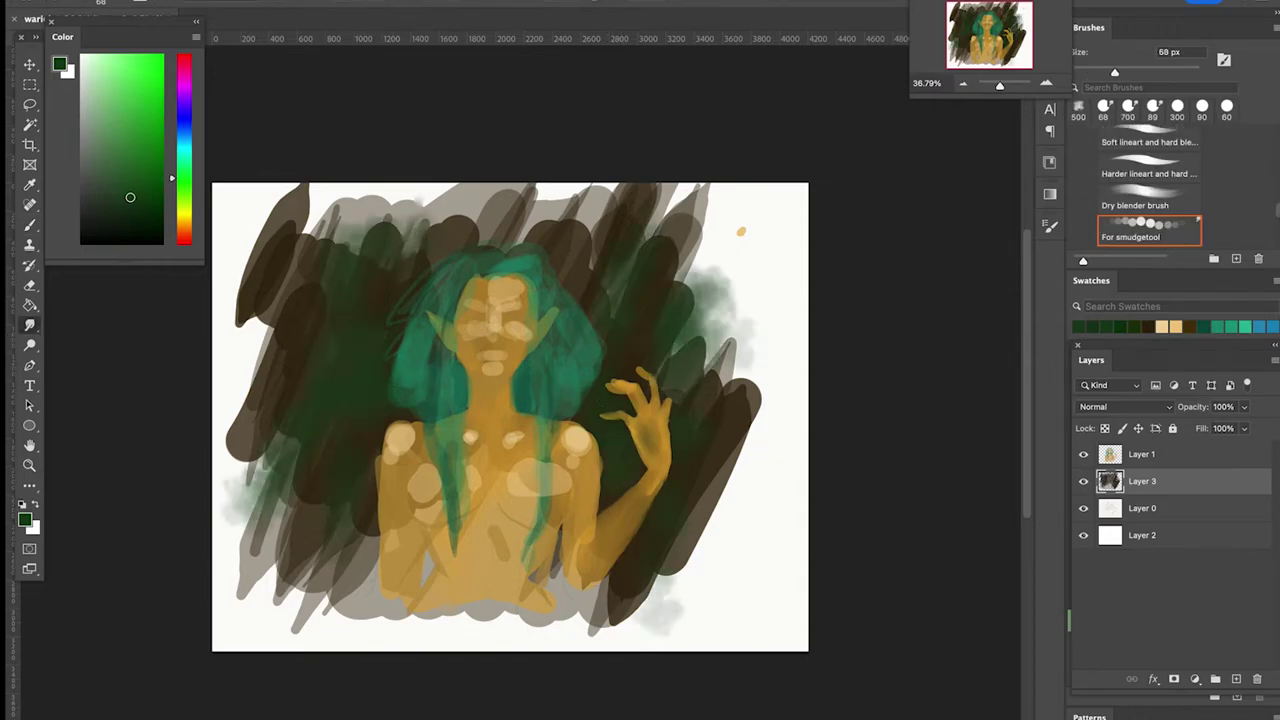
drag(397, 233, 397, 217)
drag(268, 472, 248, 528)
drag(292, 464, 290, 488)
scroll(1150, 185, up, 4)
scroll(1150, 185, down, 2)
scroll(1150, 190, down, 2)
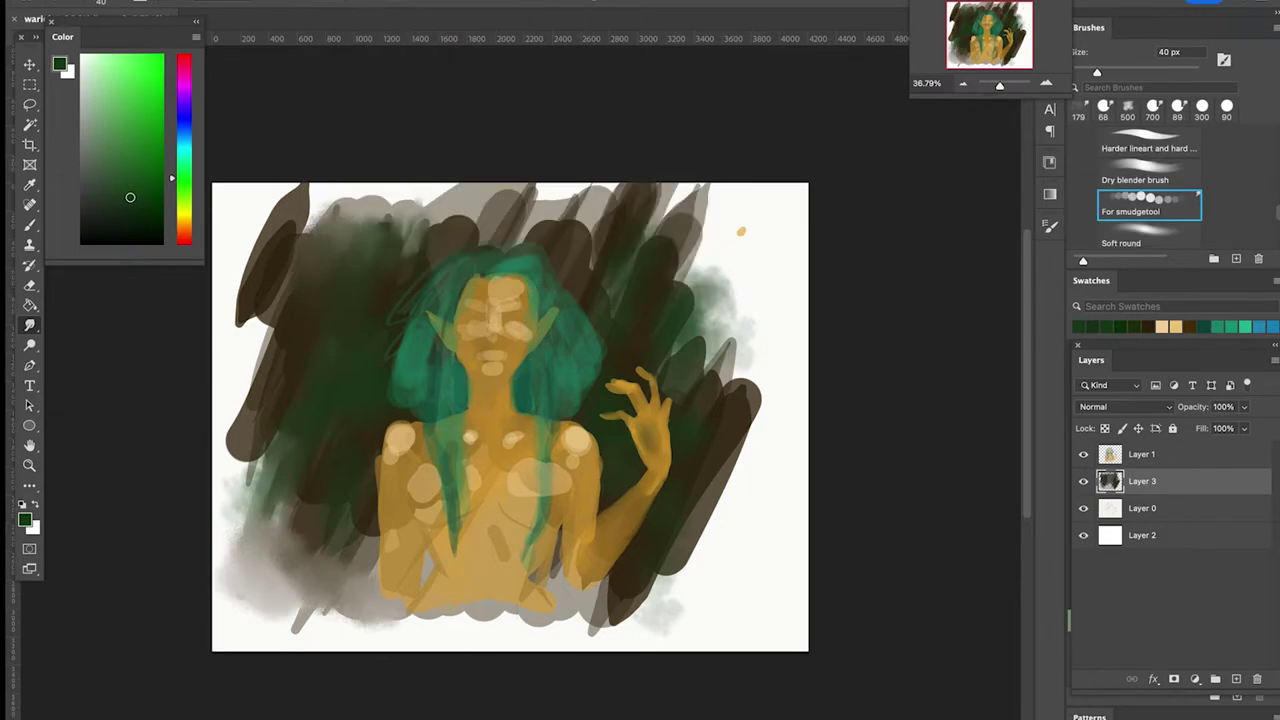
Brush smoky 500 px patches of dark and muted light green over the brown background on both sides of the figure
click(659, 206)
click(880, 164)
key(b)
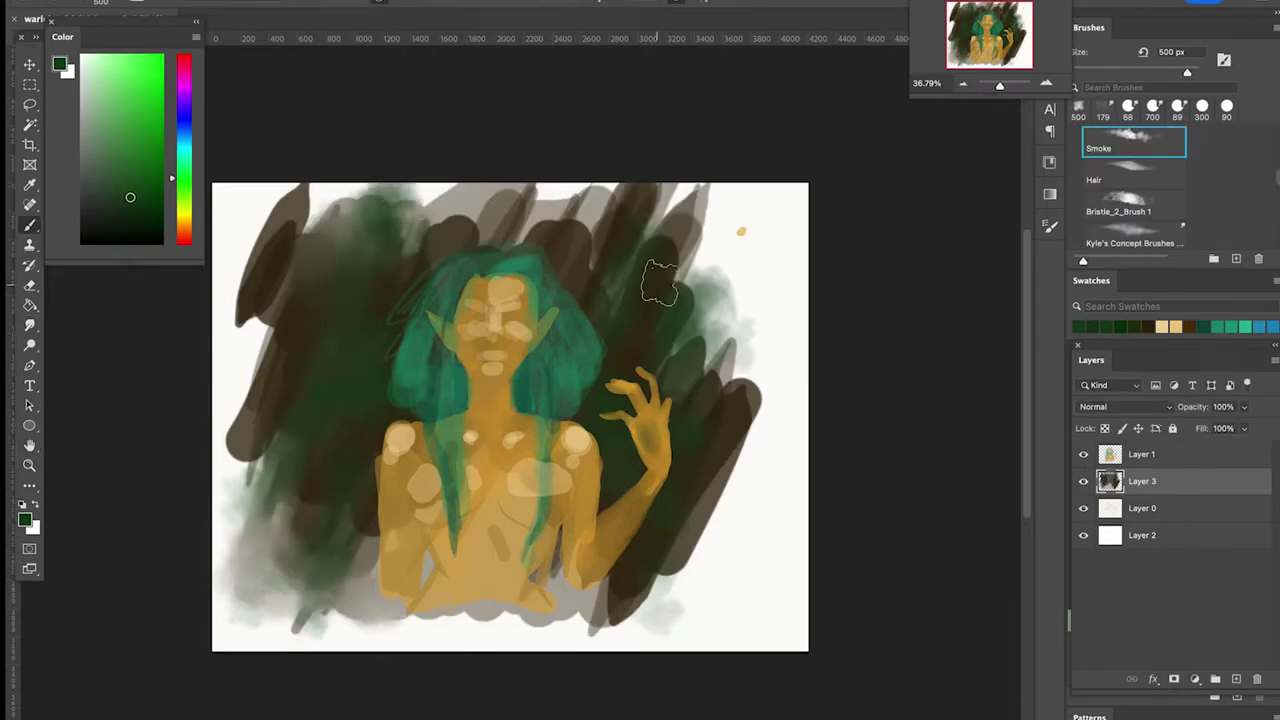
drag(724, 332, 696, 362)
click(131, 151)
click(99, 154)
mouse_move(392, 298)
mouse_down()
mouse_move(360, 246)
mouse_move(380, 364)
mouse_up()
mouse_move(656, 305)
mouse_down()
mouse_move(677, 225)
mouse_move(635, 210)
mouse_up()
drag(700, 300, 660, 380)
drag(312, 222, 266, 312)
drag(323, 463, 262, 560)
Choose a near-black green and brush smoky 500 px shading into the background close around the hair, arms and waist
click(99, 214)
drag(392, 352, 362, 414)
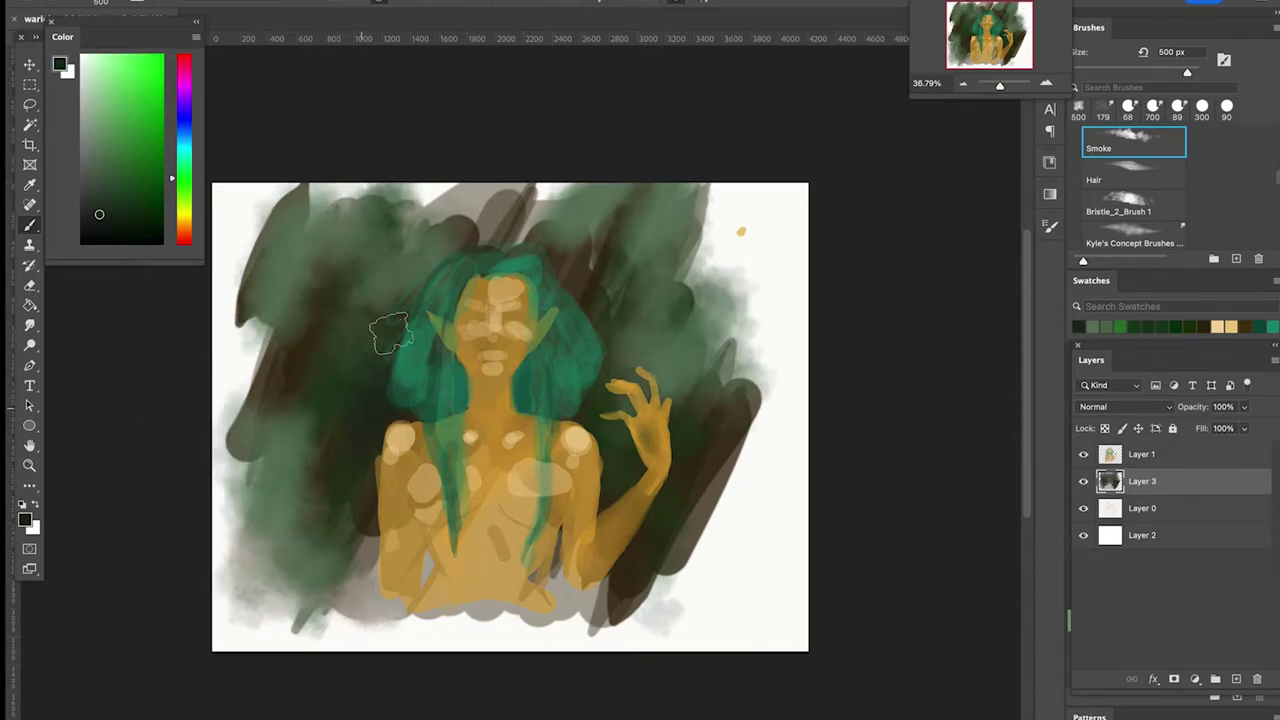
drag(602, 405, 628, 295)
drag(620, 565, 588, 600)
drag(435, 590, 335, 565)
drag(397, 280, 338, 284)
On Layer 1, smudge the forehead and brow highlights into the skin with the 40 px For smudgetool brush
click(1142, 454)
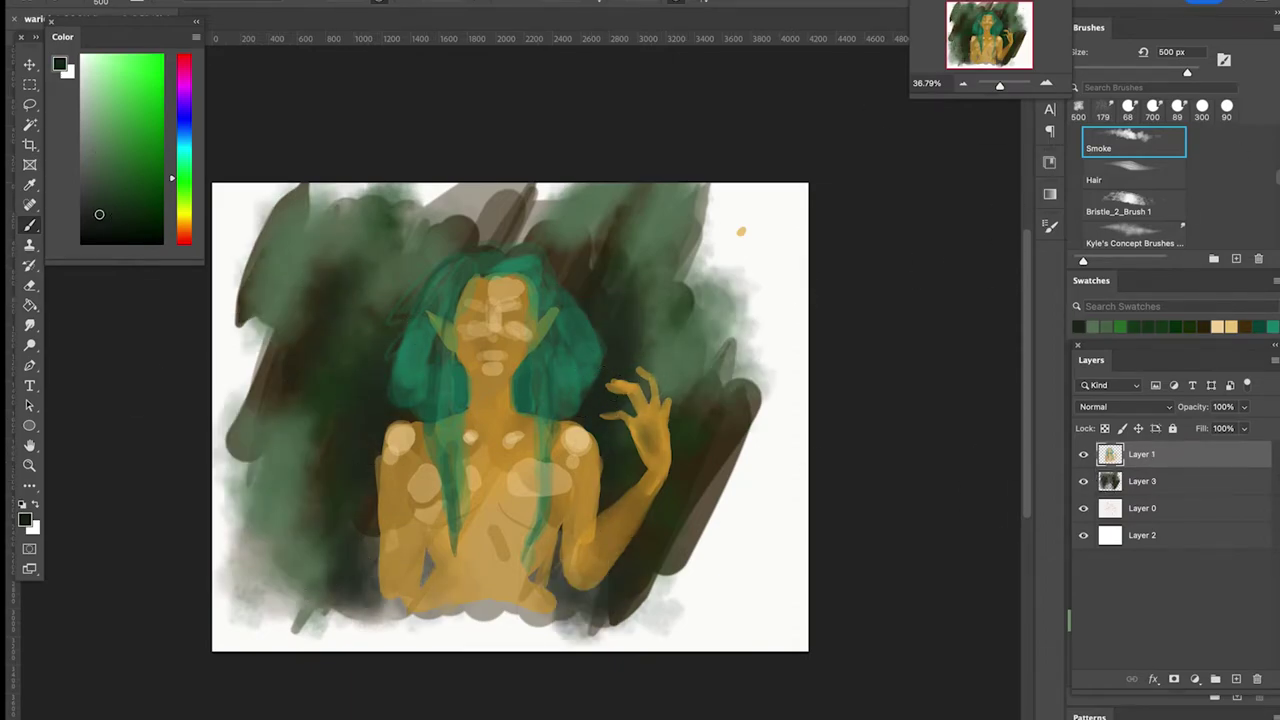
drag(1276, 167, 1276, 205)
click(1149, 152)
drag(999, 85, 1003, 86)
click(29, 325)
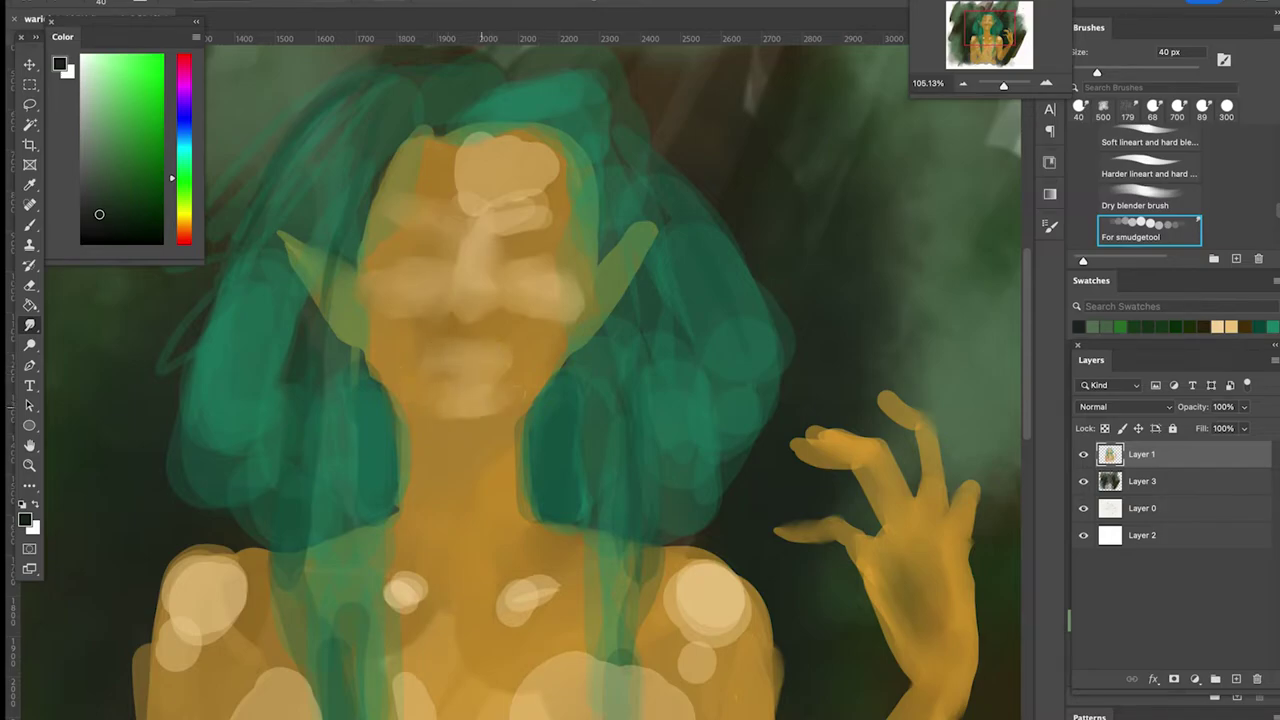
drag(461, 180, 464, 130)
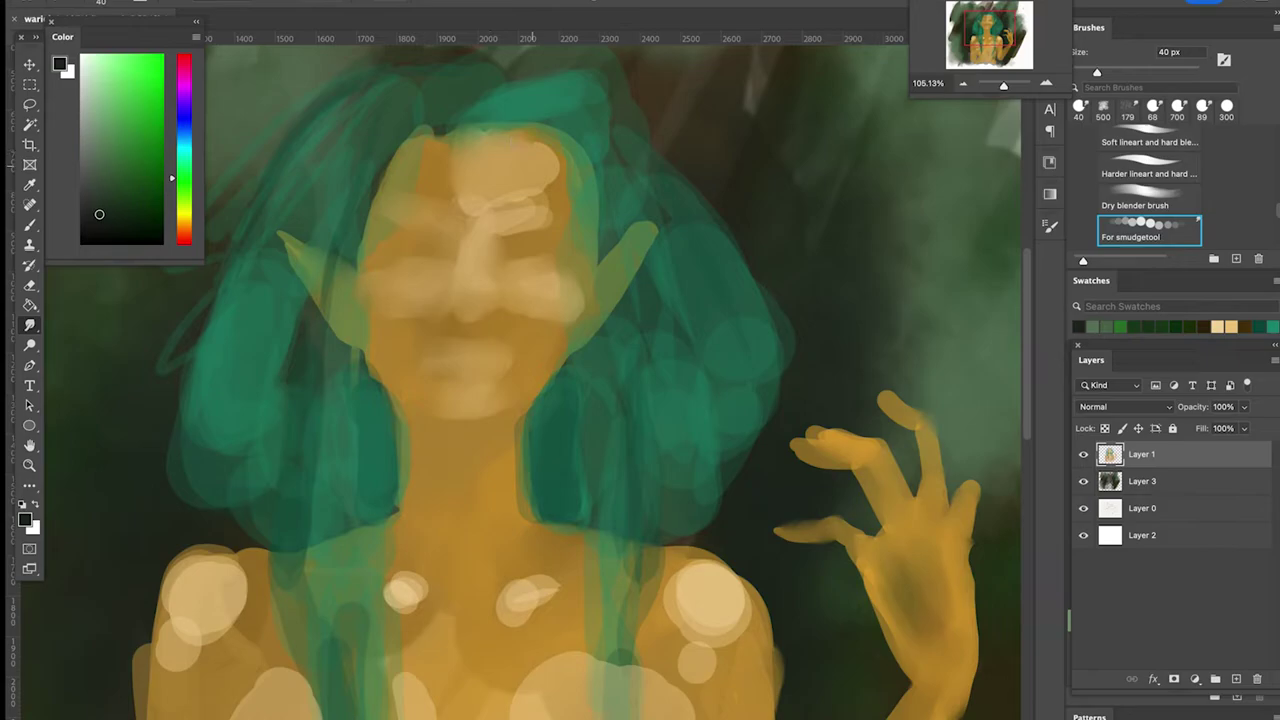
drag(547, 188, 551, 141)
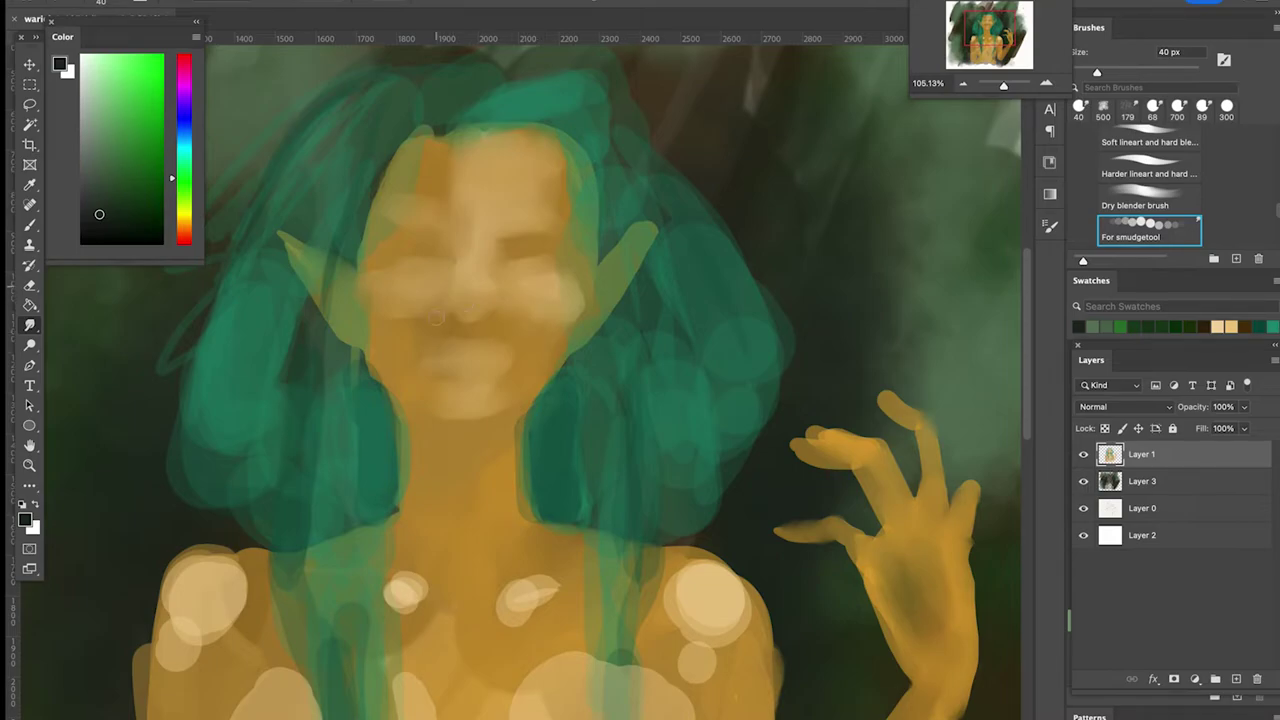
Smudge the pale highlights on both collarbones and shoulders into the surrounding golden skin at 40 px
mouse_move(539, 544)
mouse_down()
mouse_move(551, 471)
mouse_move(566, 497)
mouse_move(571, 467)
mouse_up()
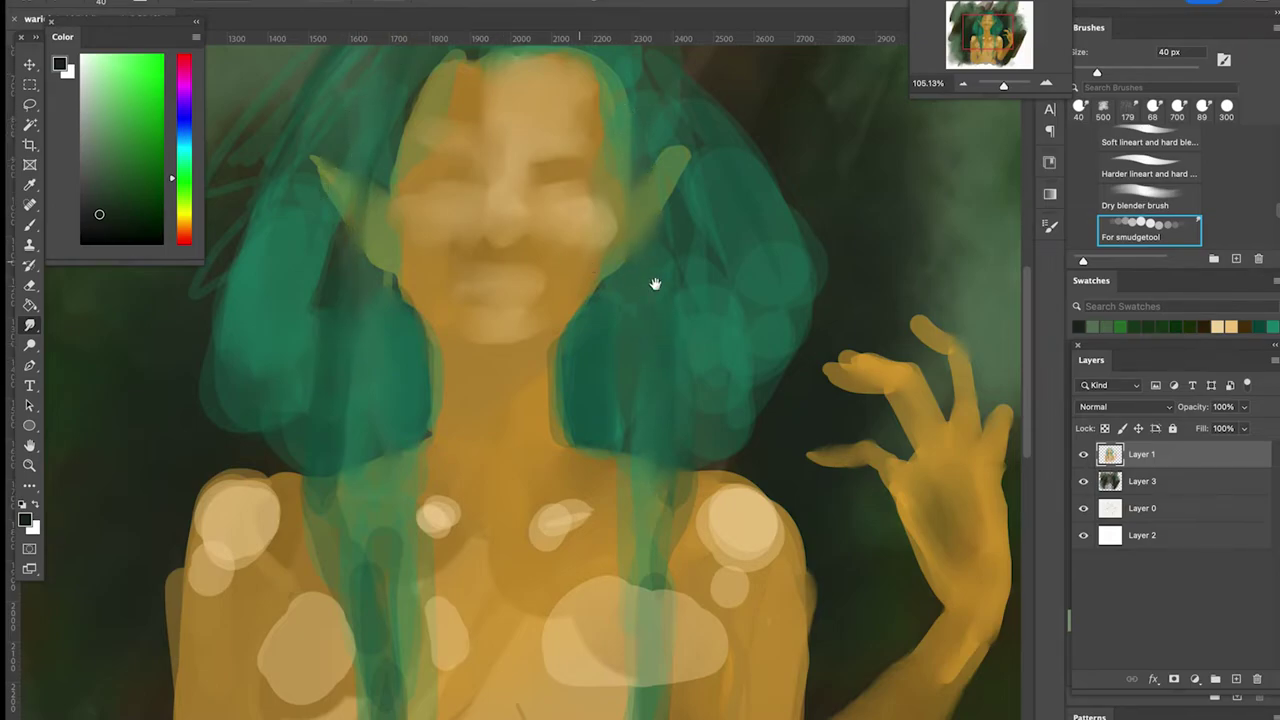
scroll(737, 346, up, 3)
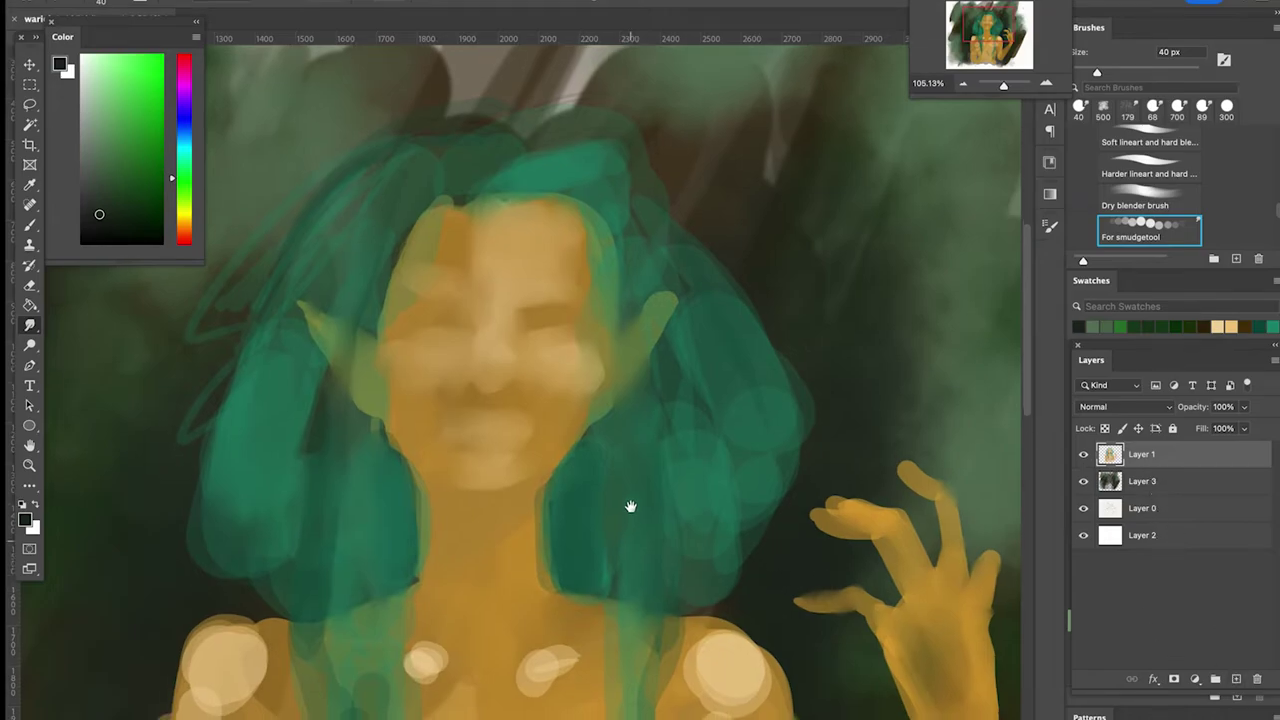
scroll(629, 529, down, 6)
drag(598, 352, 556, 352)
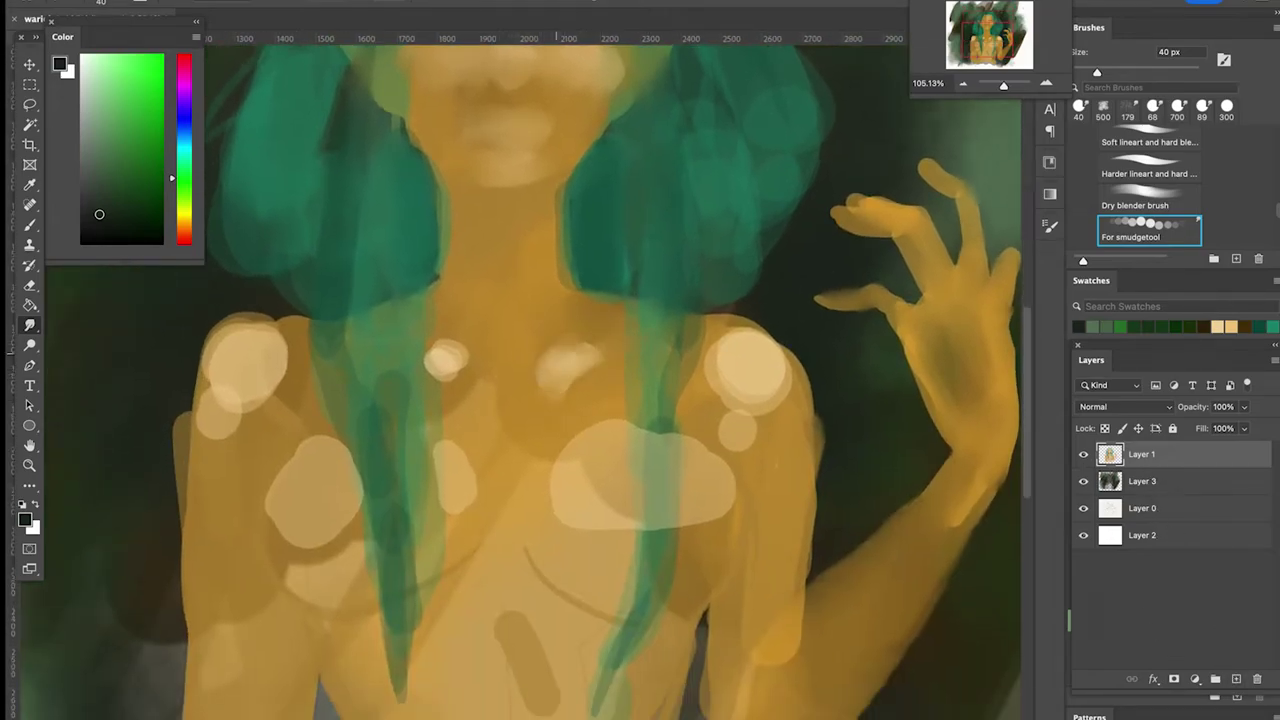
mouse_move(452, 356)
mouse_down()
mouse_move(385, 356)
mouse_move(349, 380)
mouse_move(410, 372)
mouse_move(367, 349)
mouse_up()
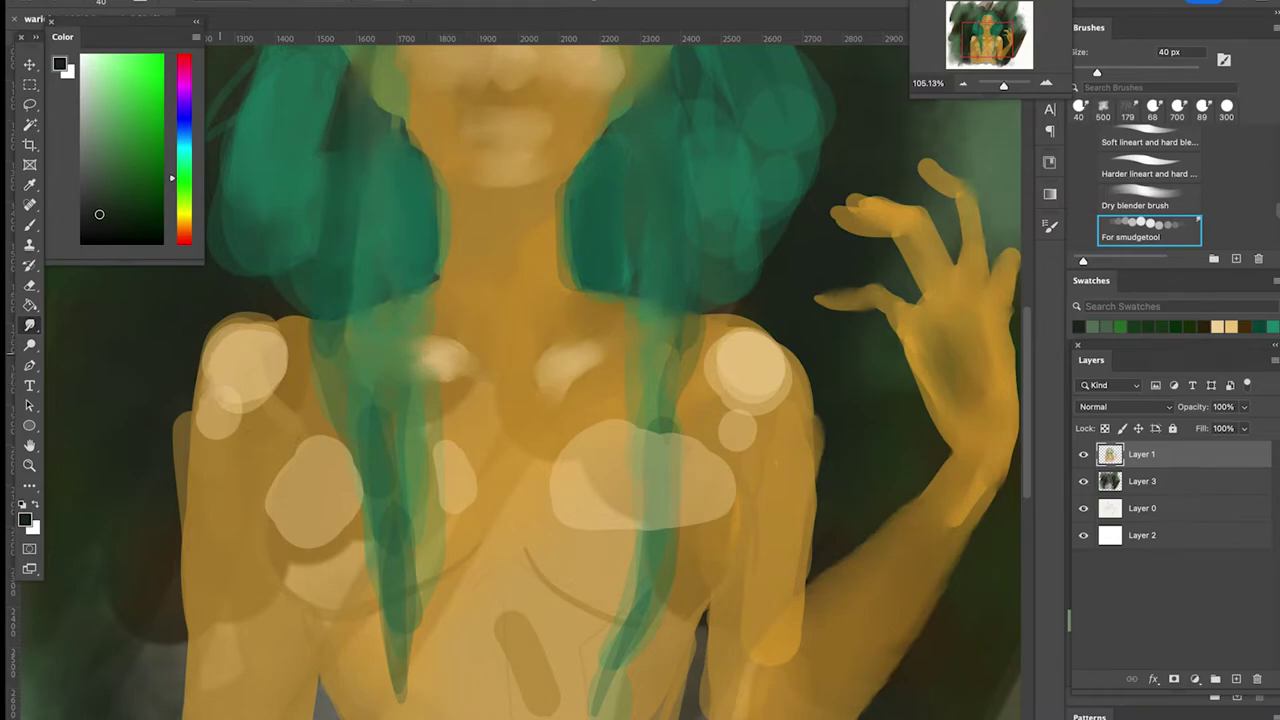
mouse_move(288, 335)
mouse_down()
mouse_move(242, 324)
mouse_move(198, 385)
mouse_up()
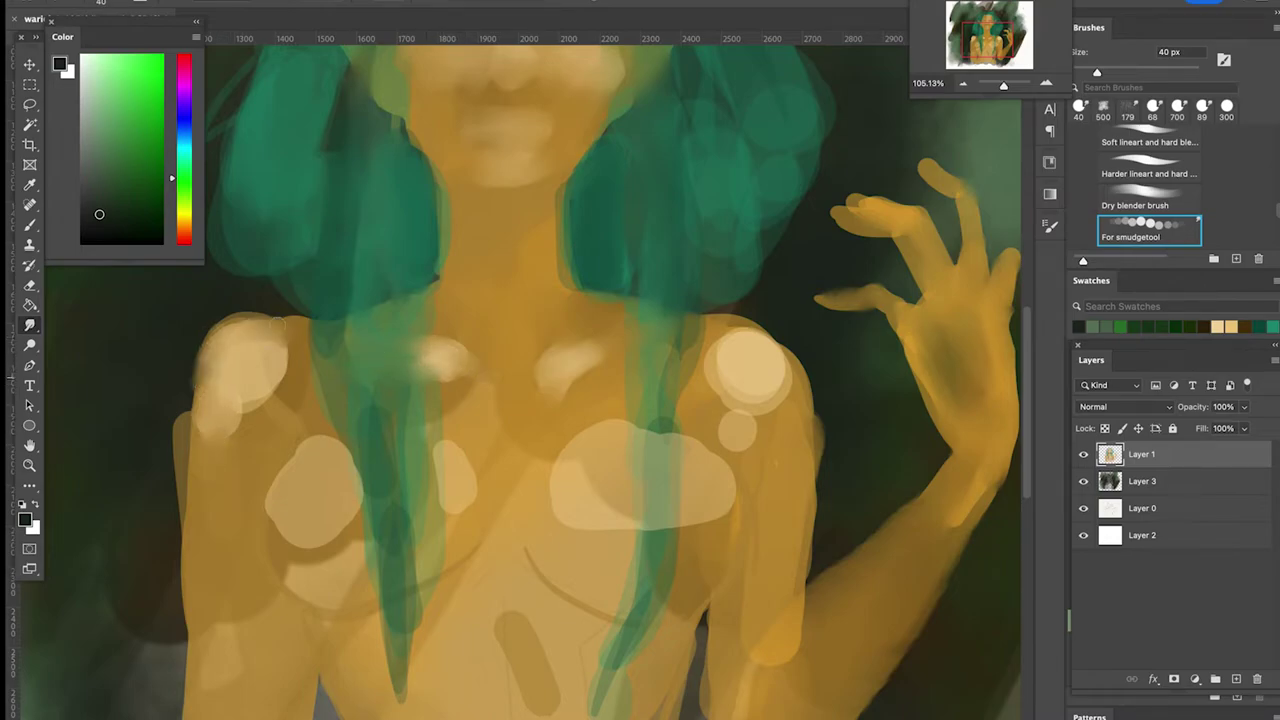
drag(279, 350, 235, 420)
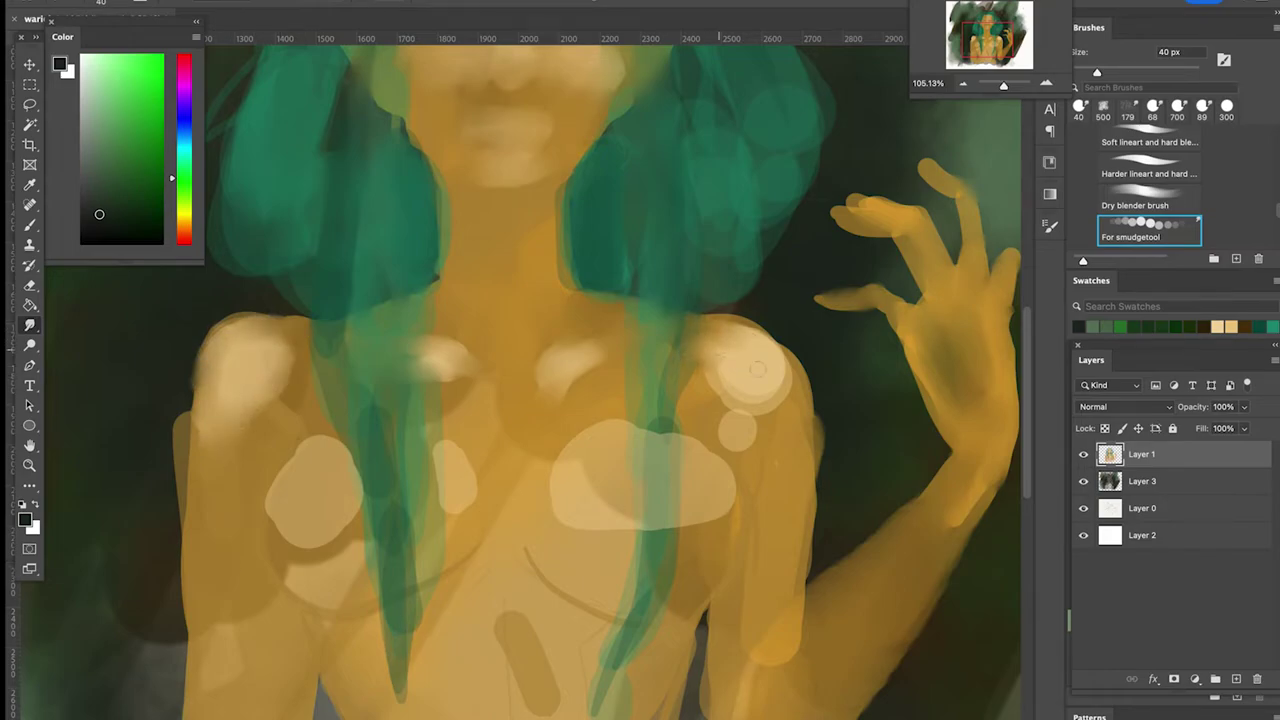
drag(756, 342, 786, 366)
drag(738, 328, 772, 377)
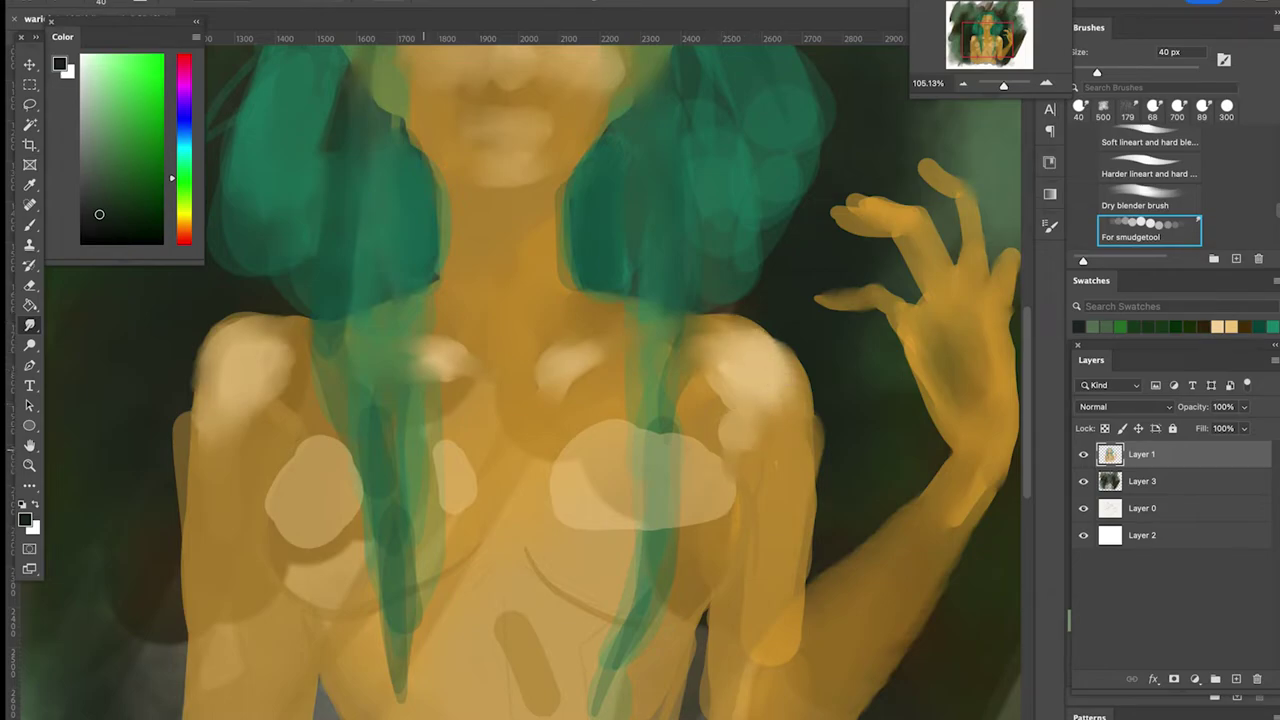
Enlarge the smudge brush to 70 px and blend the round chest highlights into the skin
key(bracketright)
mouse_move(284, 518)
mouse_down()
mouse_move(298, 534)
mouse_move(356, 514)
mouse_up()
mouse_move(294, 452)
mouse_down()
mouse_move(330, 446)
mouse_move(350, 464)
mouse_up()
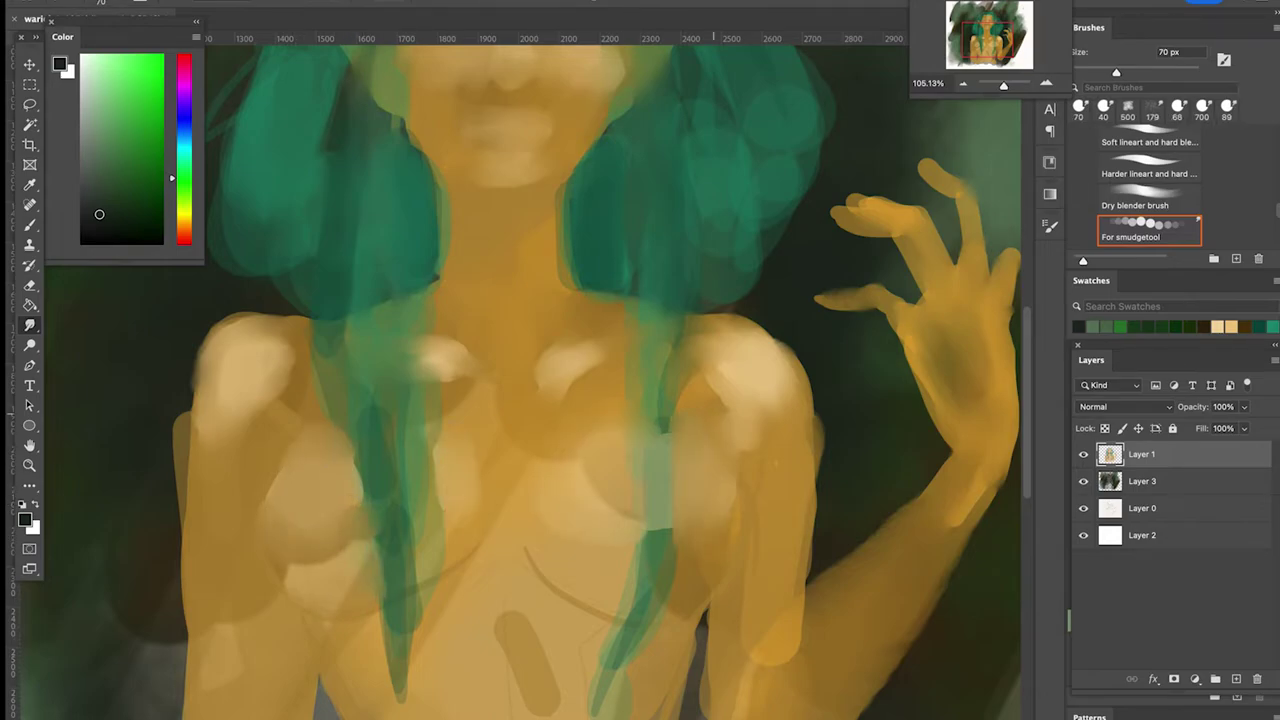
Add a new layer above the figure and paint two dark grey almond-shaped eyes on the face
scroll(530, 380, up, 5)
click(1237, 679)
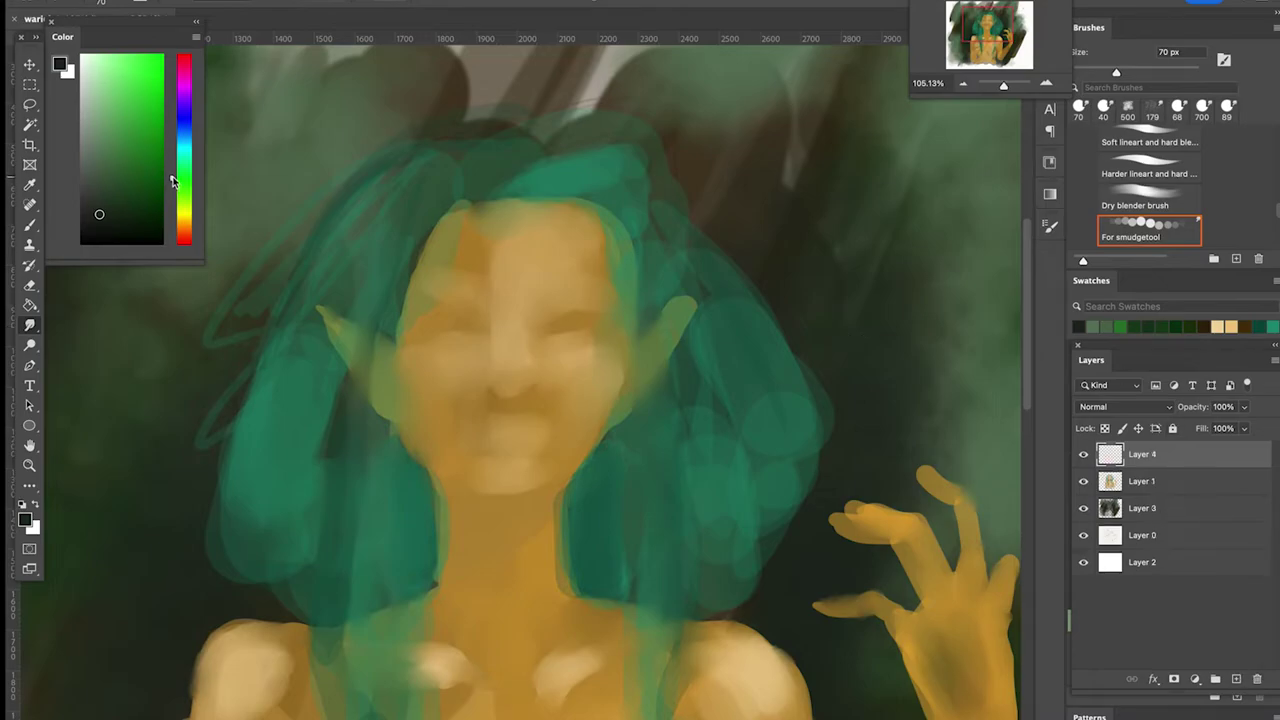
key(b)
mouse_move(541, 326)
mouse_down()
mouse_move(557, 311)
mouse_move(545, 333)
mouse_up()
mouse_move(425, 326)
mouse_down()
mouse_move(471, 328)
mouse_move(424, 322)
mouse_up()
key(e)
key(b)
mouse_move(545, 325)
mouse_down()
mouse_move(590, 310)
mouse_move(522, 320)
mouse_move(555, 349)
mouse_up()
key(l)
key(super+d)
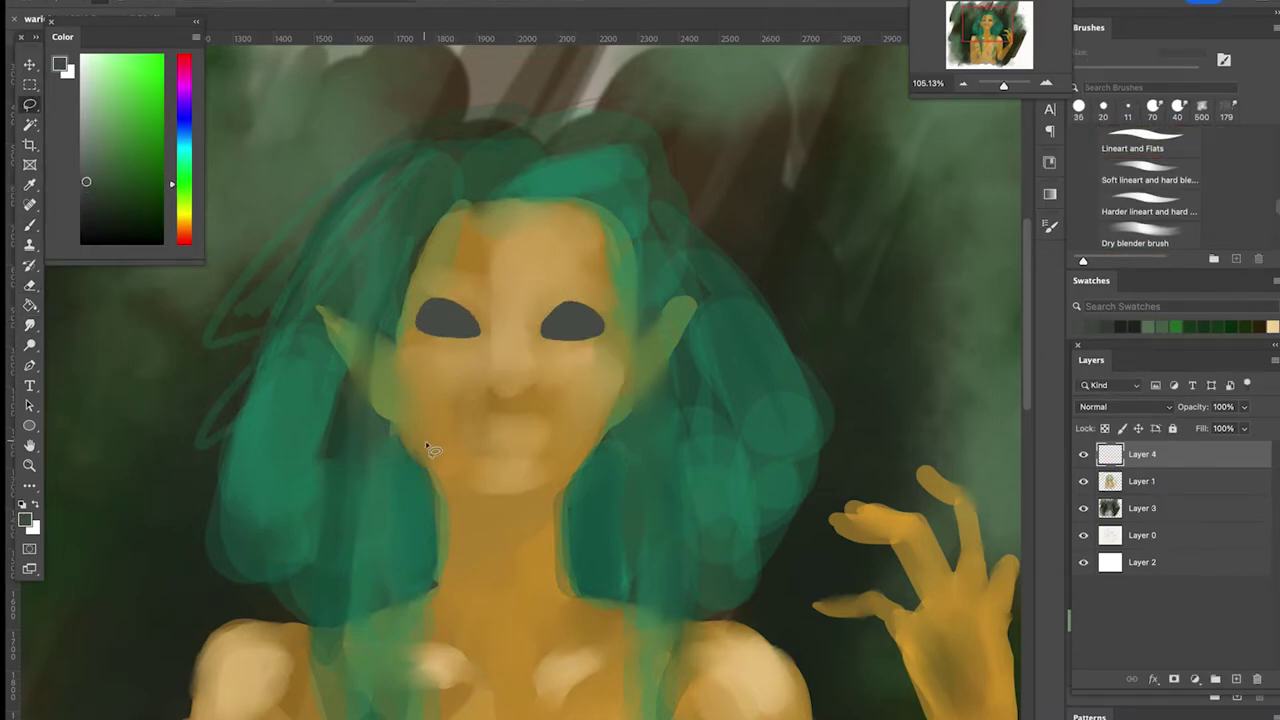
Paint medium grey strokes inside both eye shapes and smudge them into the darker grey
click(90, 139)
key(b)
drag(447, 311, 465, 325)
key(r)
mouse_move(568, 313)
mouse_down()
mouse_move(587, 321)
mouse_move(568, 328)
mouse_up()
drag(433, 308, 470, 325)
drag(590, 312, 555, 320)
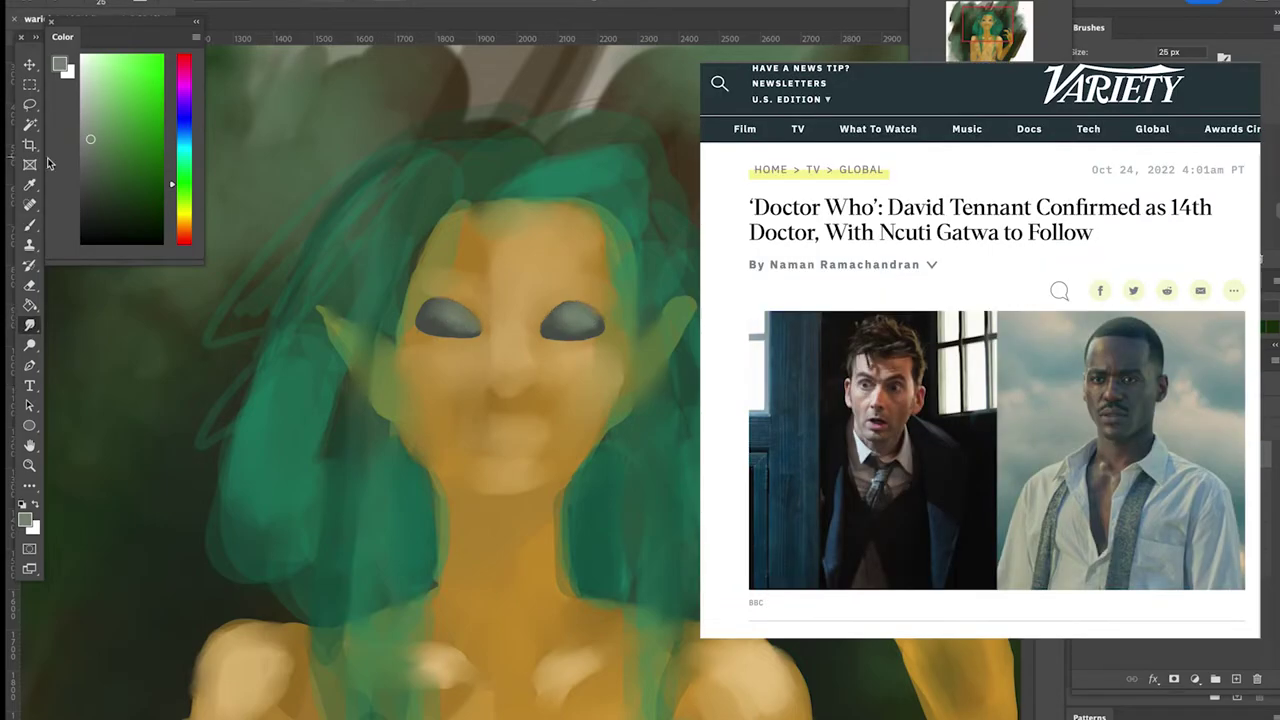
Add lighter grey strokes to both eyeballs and smudge them into soft rounded shading
key(b)
drag(432, 315, 465, 326)
mouse_move(553, 326)
mouse_down()
mouse_move(595, 323)
mouse_move(583, 320)
mouse_up()
click(85, 102)
key(r)
drag(434, 334, 470, 334)
mouse_move(560, 330)
mouse_down()
mouse_move(585, 306)
mouse_move(588, 322)
mouse_up()
Choose a saturated green and paint the round irises in both eyes, undoing and redrawing the first attempt
click(149, 177)
key(b)
drag(445, 306, 455, 320)
key(super+z)
key(super+z)
drag(566, 306, 580, 320)
drag(441, 307, 454, 319)
drag(566, 307, 579, 319)
Paint a darker green tone into the iris centre and smudge it
click(137, 203)
alt+click(440, 317)
drag(440, 308, 450, 322)
key(r)
Sample the near-black background colour and paint thin upper lash lines with flicked outer lashes on both eyes, down to 7 px
key(b)
alt+click(192, 573)
drag(1085, 75, 1079, 73)
drag(536, 330, 605, 320)
drag(1079, 73, 1076, 73)
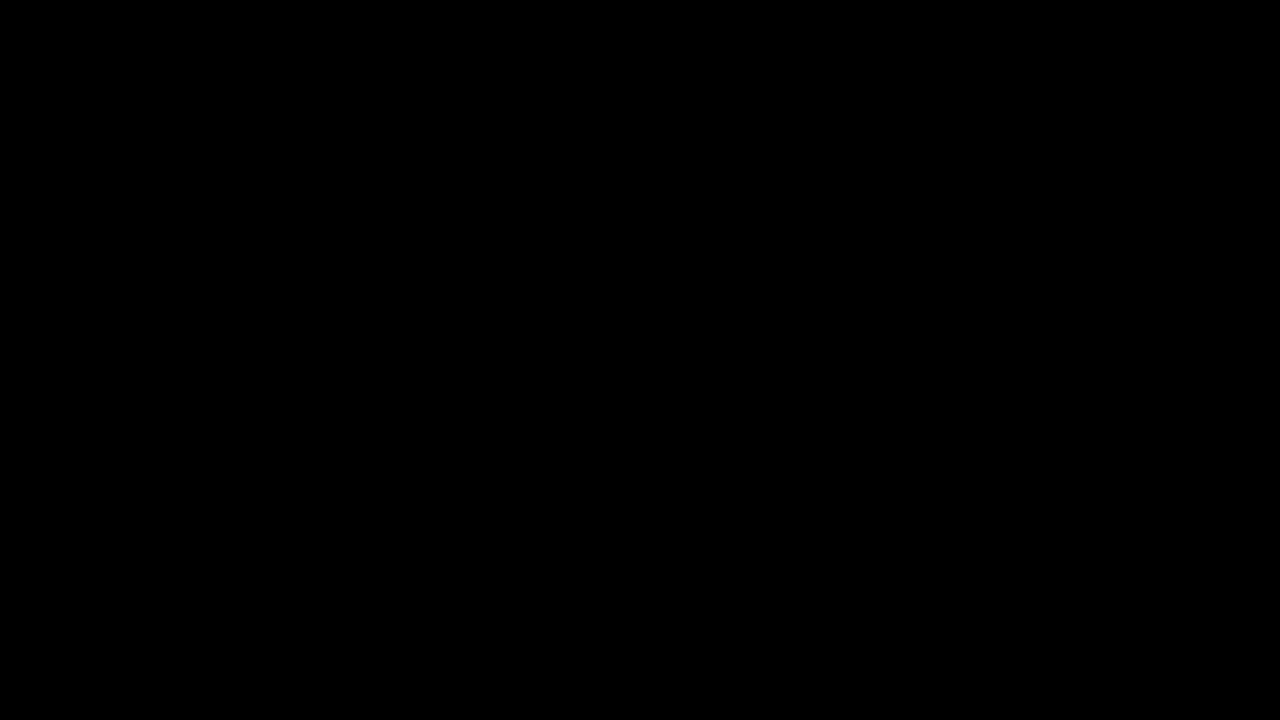
drag(596, 312, 620, 316)
mouse_move(420, 312)
mouse_down()
mouse_move(404, 322)
mouse_move(482, 314)
mouse_up()
drag(406, 298, 446, 288)
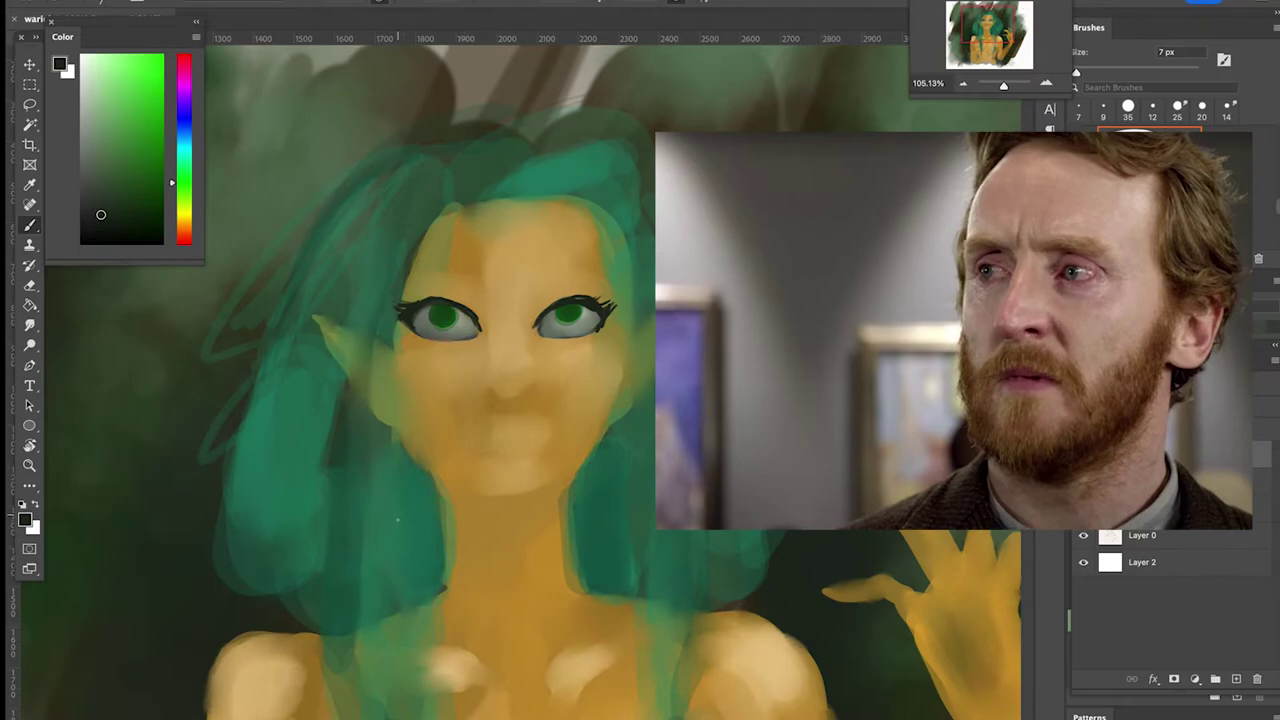
Sample the teal hair colour, enlarge the brush, and paint an arched eyebrow above each eye
alt+click(398, 520)
key(bracketright)
key(bracketright)
key(bracketright)
key(bracketright)
key(bracketright)
drag(540, 283, 606, 282)
drag(422, 286, 466, 282)
Erase thin slanted lines from both teal eyebrows to shape individual brow hairs
key(e)
mouse_move(544, 280)
mouse_down()
mouse_move(588, 271)
mouse_move(550, 278)
mouse_up()
drag(473, 290, 463, 283)
drag(590, 284, 564, 278)
drag(450, 285, 432, 273)
drag(554, 286, 576, 273)
On a new layer, paint reddish-brown 25 px shadows under the nose, along the hairline, and on the cheeks and jaw edges
key(b)
click(184, 214)
click(137, 109)
click(184, 230)
click(149, 172)
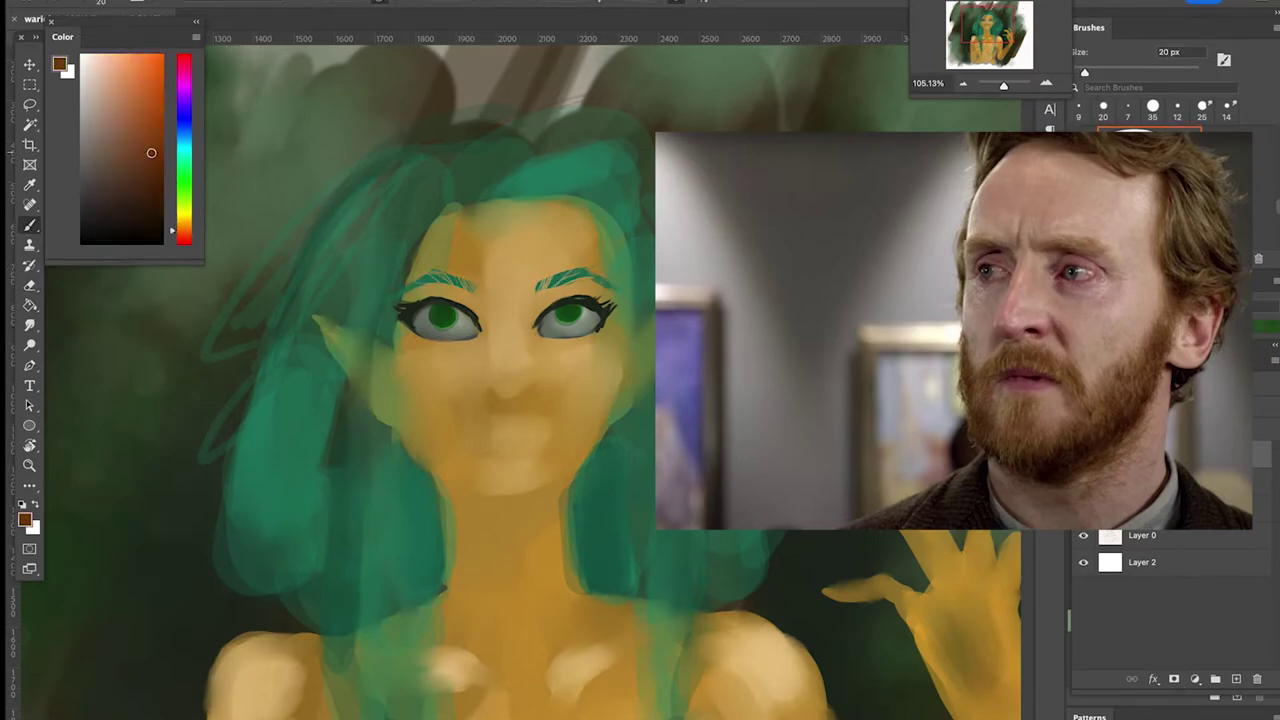
click(151, 153)
key(super+shift+alt+n)
key(bracketright)
drag(490, 394, 528, 392)
drag(466, 210, 410, 282)
drag(398, 350, 414, 398)
drag(624, 326, 562, 420)
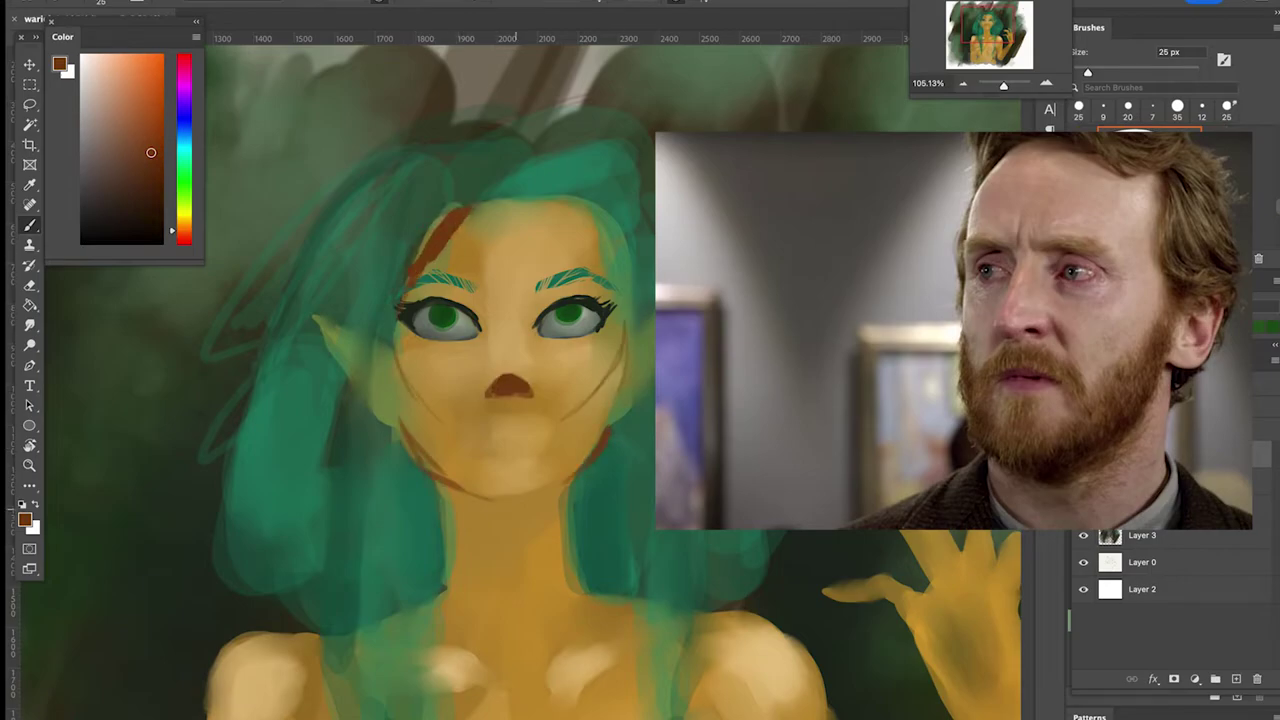
Paint reddish-brown shadows on the neck under the chin, the mouth, the eyelids and the sides of the nose bridge
drag(442, 490, 452, 578)
drag(452, 578, 560, 486)
drag(388, 352, 397, 390)
drag(490, 322, 492, 360)
drag(526, 302, 520, 325)
mouse_move(479, 434)
mouse_down()
mouse_move(514, 415)
mouse_move(543, 432)
mouse_move(530, 431)
mouse_up()
drag(408, 298, 462, 292)
mouse_move(532, 304)
mouse_down()
mouse_move(598, 286)
mouse_move(530, 334)
mouse_up()
drag(456, 292, 480, 318)
Smudge the reddish-brown face and neck shadows into the skin and erase a thin wavy line between the lips
key(r)
drag(474, 210, 414, 280)
drag(530, 312, 528, 332)
drag(490, 390, 524, 388)
mouse_move(480, 432)
mouse_down()
mouse_move(540, 428)
mouse_move(484, 438)
mouse_up()
drag(392, 350, 400, 390)
drag(612, 366, 582, 408)
drag(560, 490, 450, 580)
drag(390, 380, 392, 320)
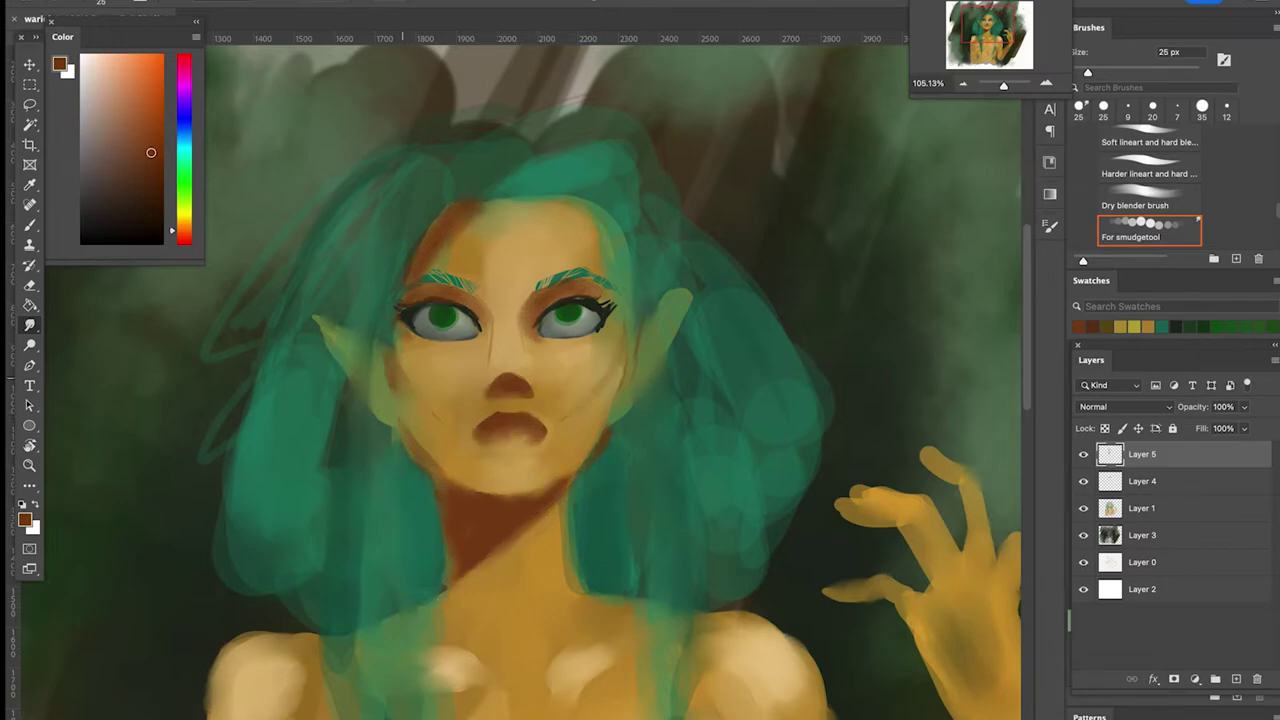
key(e)
drag(523, 428, 540, 434)
Enlarge the eraser to 40 px, switch to Layer 4, and erase lightly over both irises
key(])
key(])
key(])
key(])
key(])
key(])
key(])
key(alt+[)
key(alt+[)
key(alt+[)
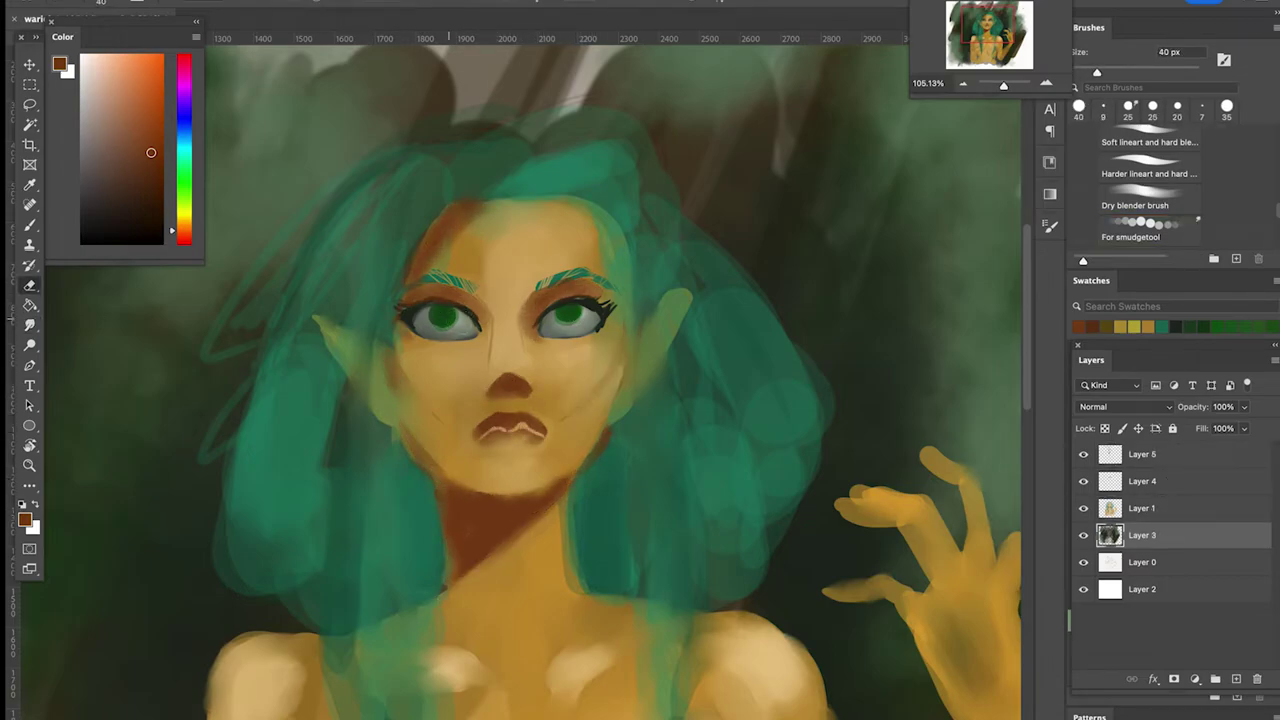
key(alt+])
key(alt+])
drag(560, 314, 584, 316)
drag(436, 316, 462, 325)
Glaze pale pinkish grey over both green irises on Layer 4 with the 50 px Lineart and Flats brush
key(b)
click(89, 89)
drag(548, 312, 578, 320)
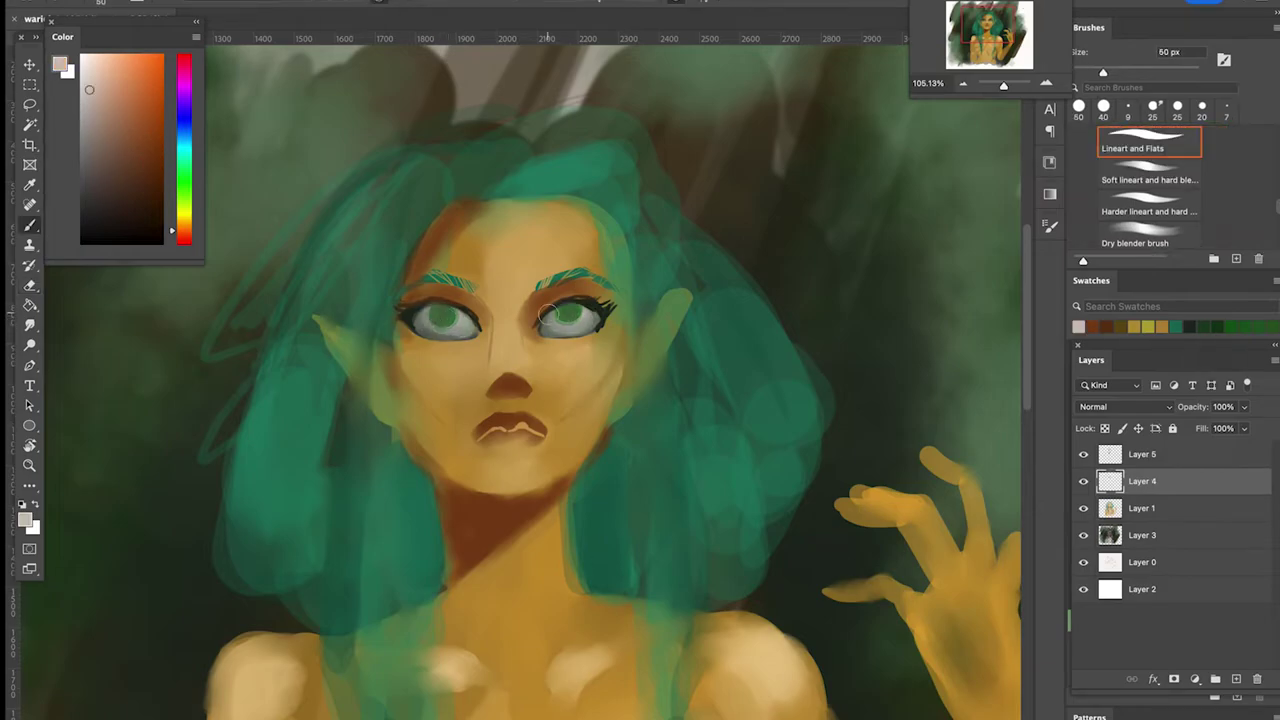
Paint near-black shadow strokes through the teal hair along the neck, crown, hairline, outer edges and between the locks
alt+click(410, 312)
drag(398, 450, 432, 585)
drag(590, 455, 585, 582)
drag(615, 438, 608, 582)
mouse_move(500, 118)
mouse_down()
mouse_move(437, 160)
mouse_move(275, 360)
mouse_up()
drag(345, 322, 300, 585)
drag(682, 405, 706, 585)
drag(603, 476, 580, 530)
drag(500, 185, 585, 184)
drag(308, 240, 230, 530)
drag(758, 520, 812, 405)
drag(676, 345, 692, 485)
drag(330, 360, 309, 431)
Smudge the dark hair shadows at 25 px beside the ear, above the forehead and along the neck
key(r)
drag(326, 367, 312, 432)
drag(250, 414, 242, 462)
drag(505, 180, 585, 180)
drag(396, 448, 432, 586)
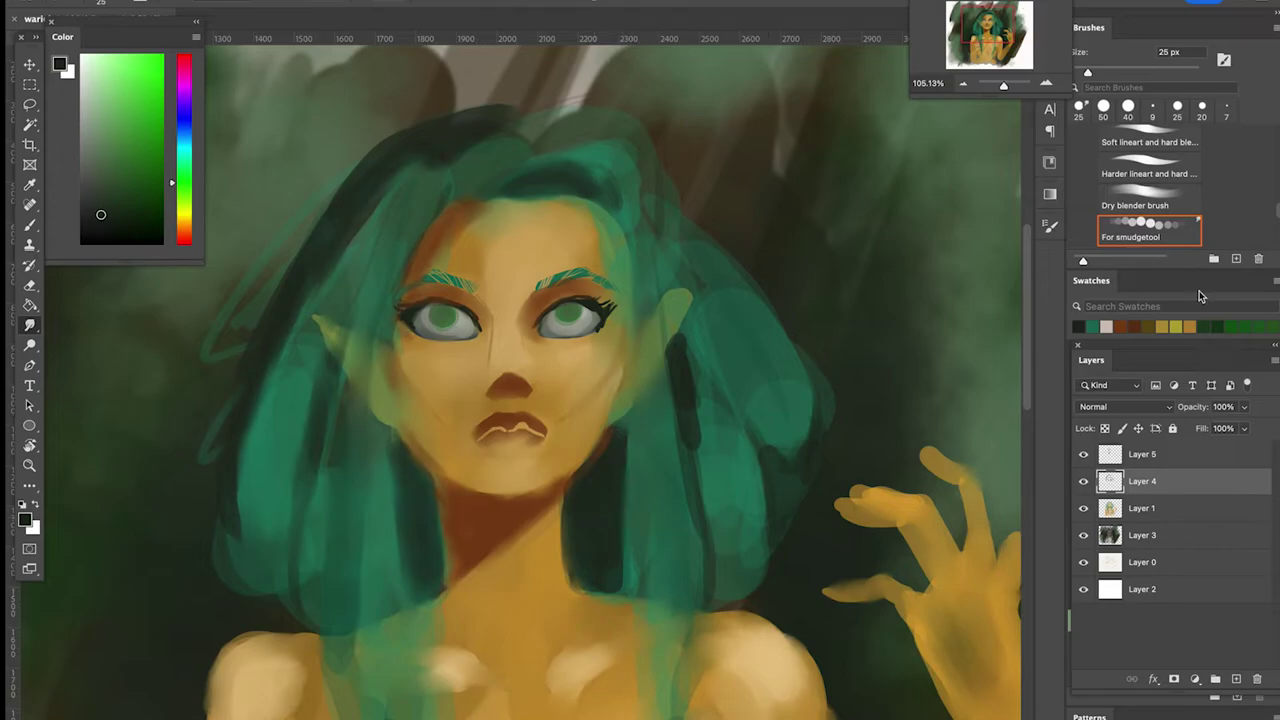
key(super+Tab)
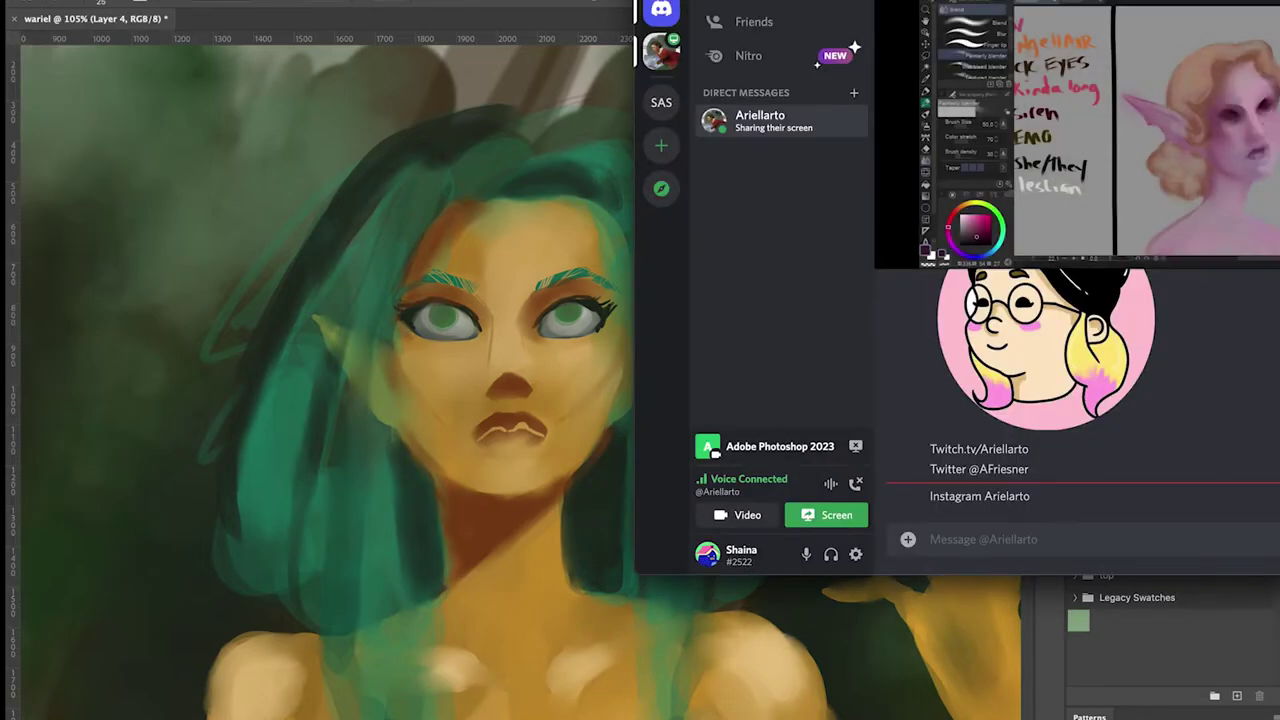
key(super+Tab)
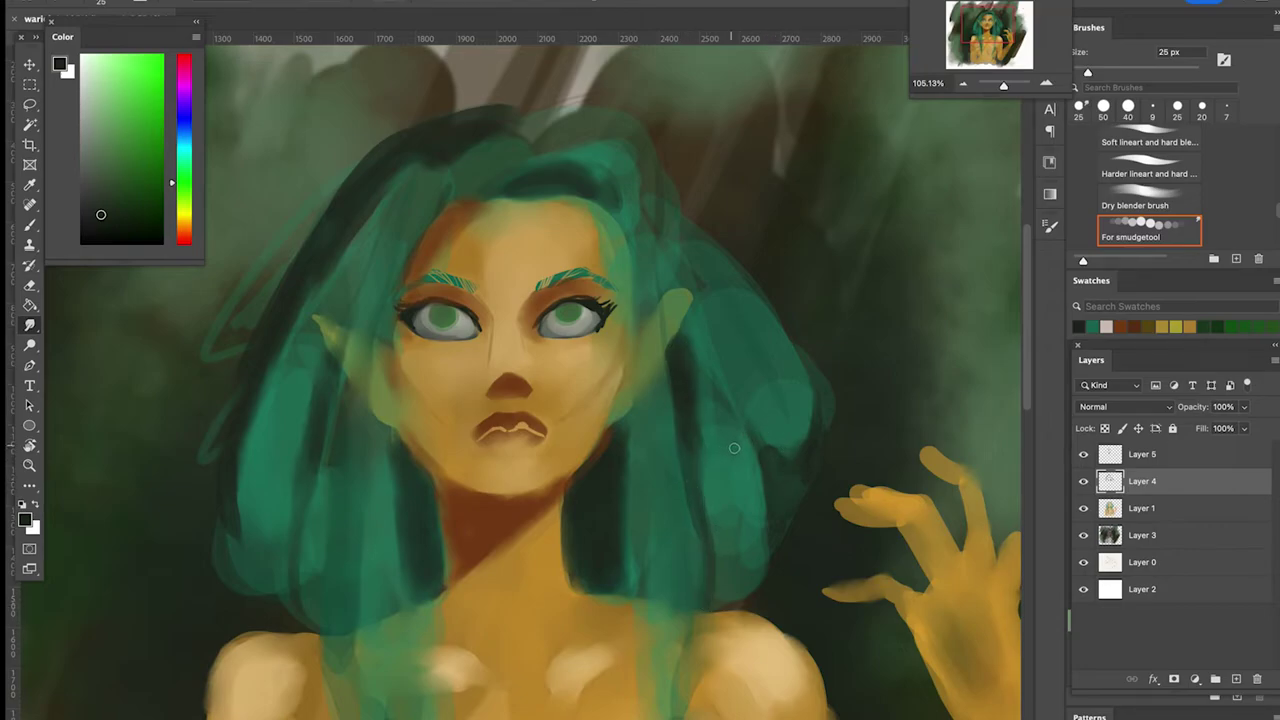
Enlarge the smudge brush to 50 px and blend the dark shadows into the outer and upper hair
key(bracketright)
key(bracketright)
key(bracketright)
key(bracketright)
key(bracketright)
drag(805, 432, 774, 536)
mouse_move(277, 318)
mouse_down()
mouse_move(247, 564)
mouse_move(247, 432)
mouse_move(446, 155)
mouse_up()
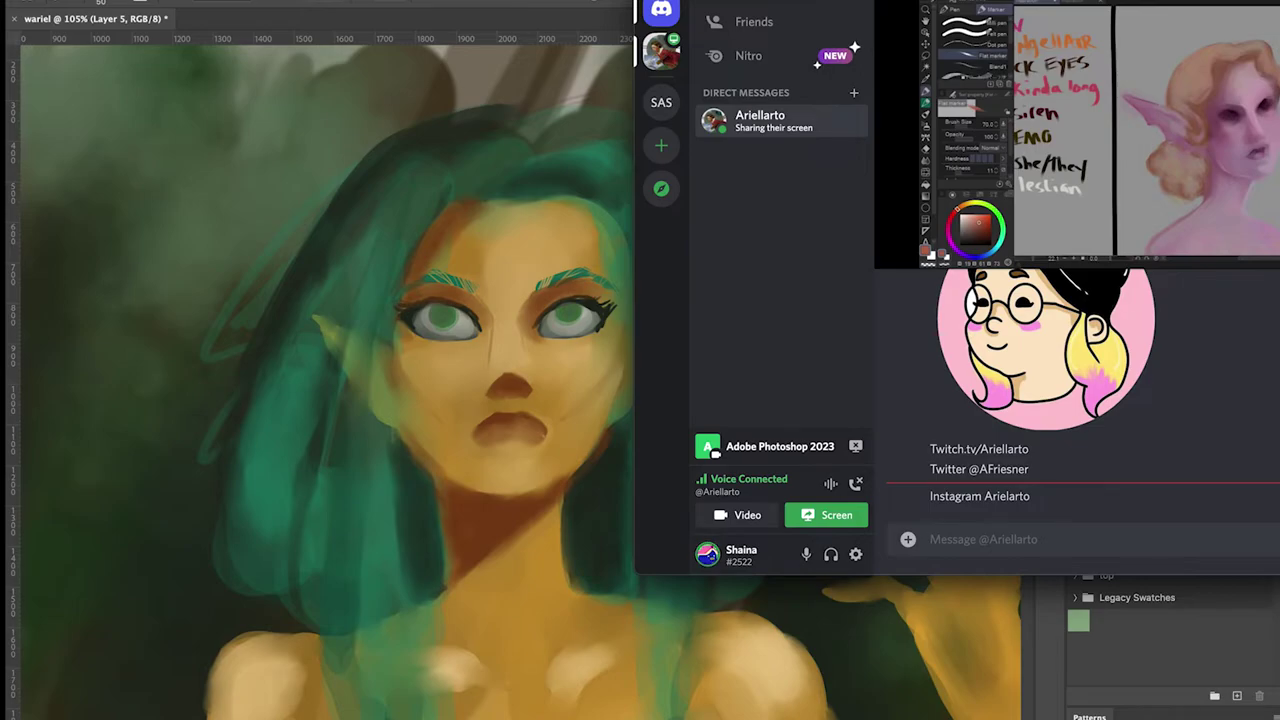
key(super+Tab)
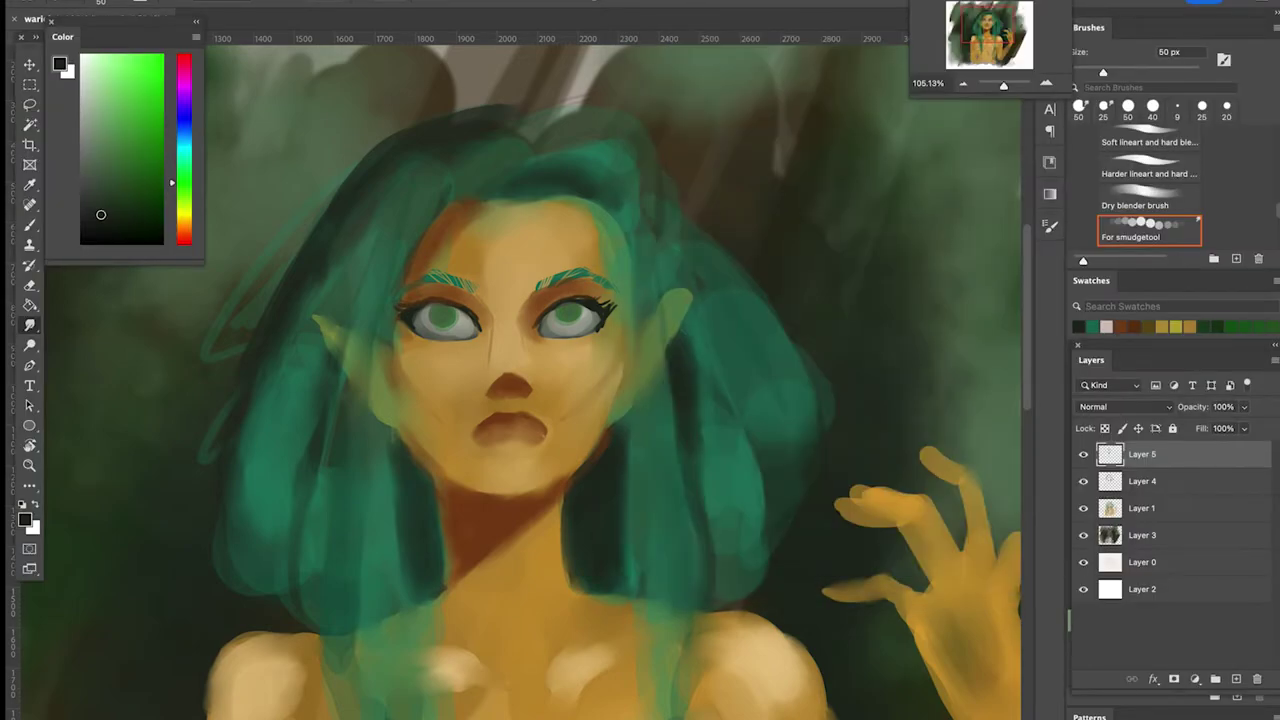
key(super+Tab)
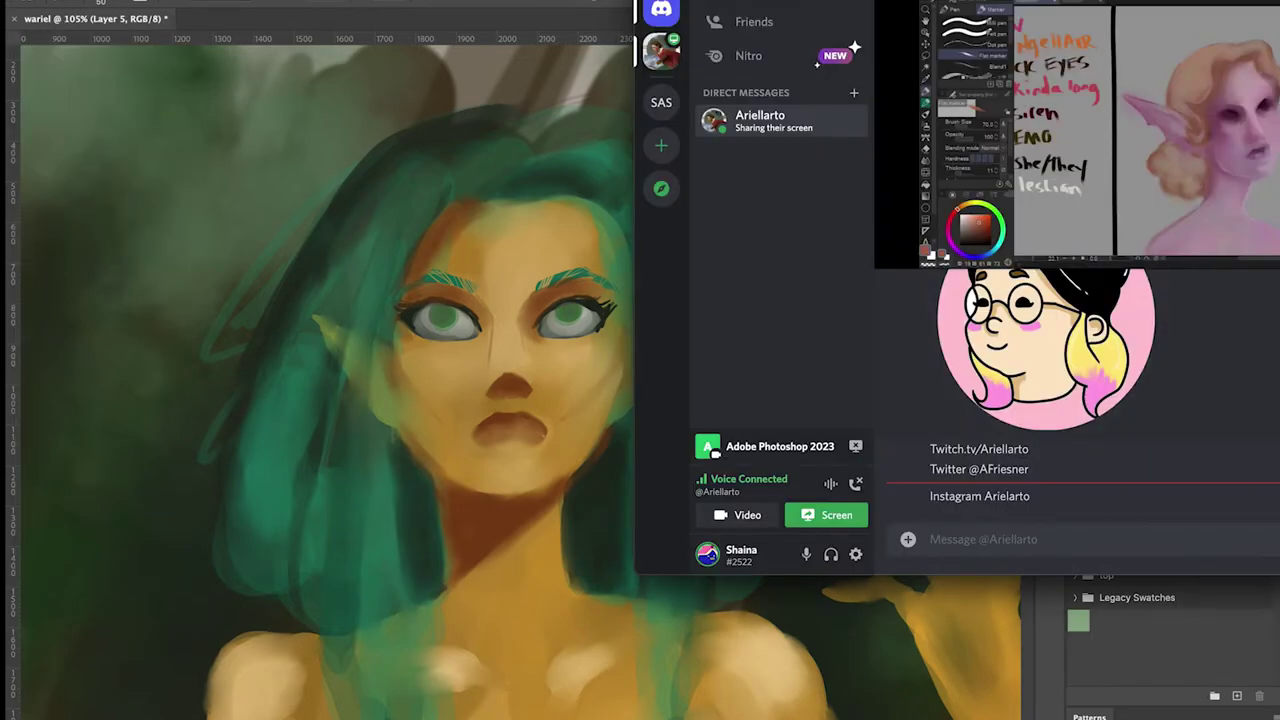
key(super+Tab)
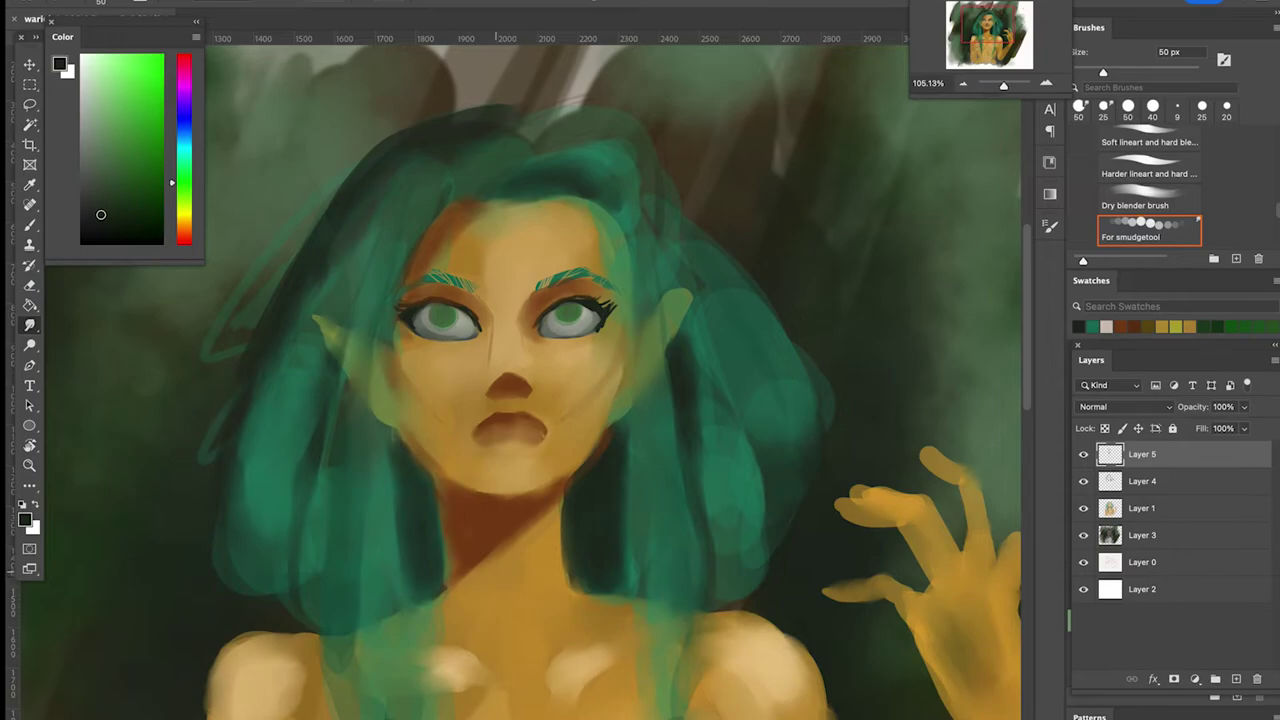
Cover both irises on Layer 5 with a light tan sampled from the shoulder, using a 30 px brush
key(b)
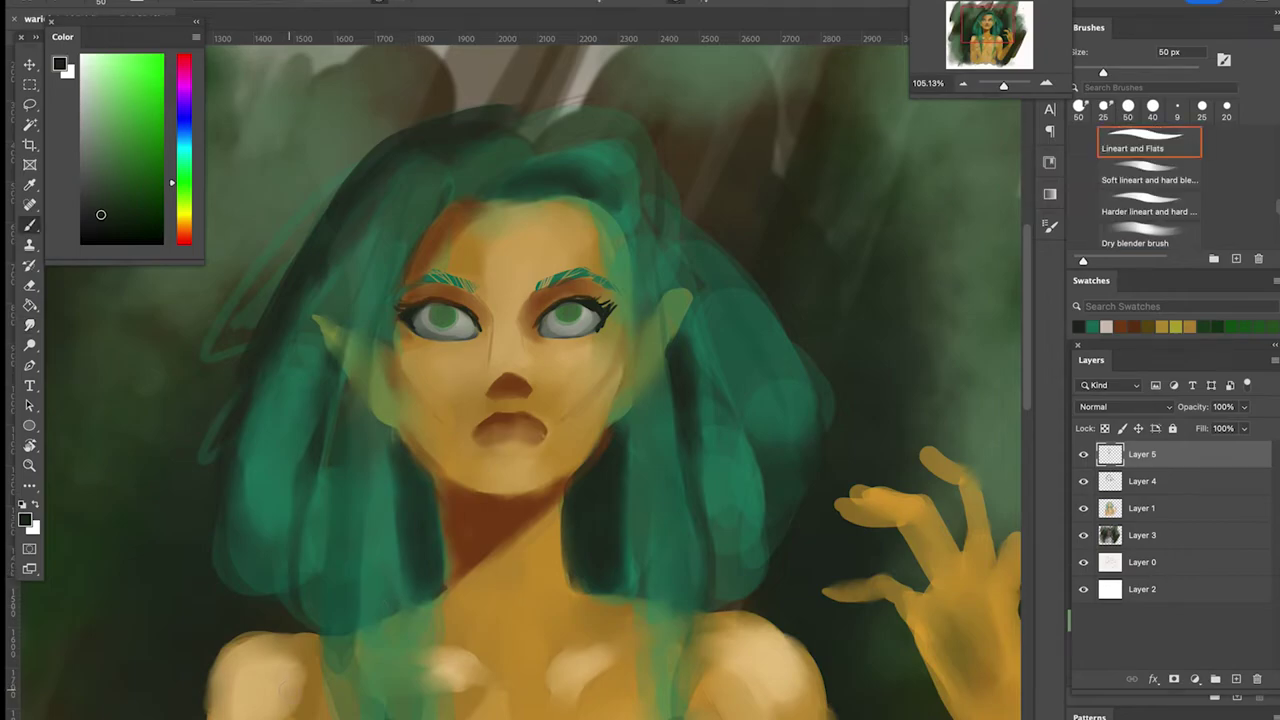
alt+click(308, 676)
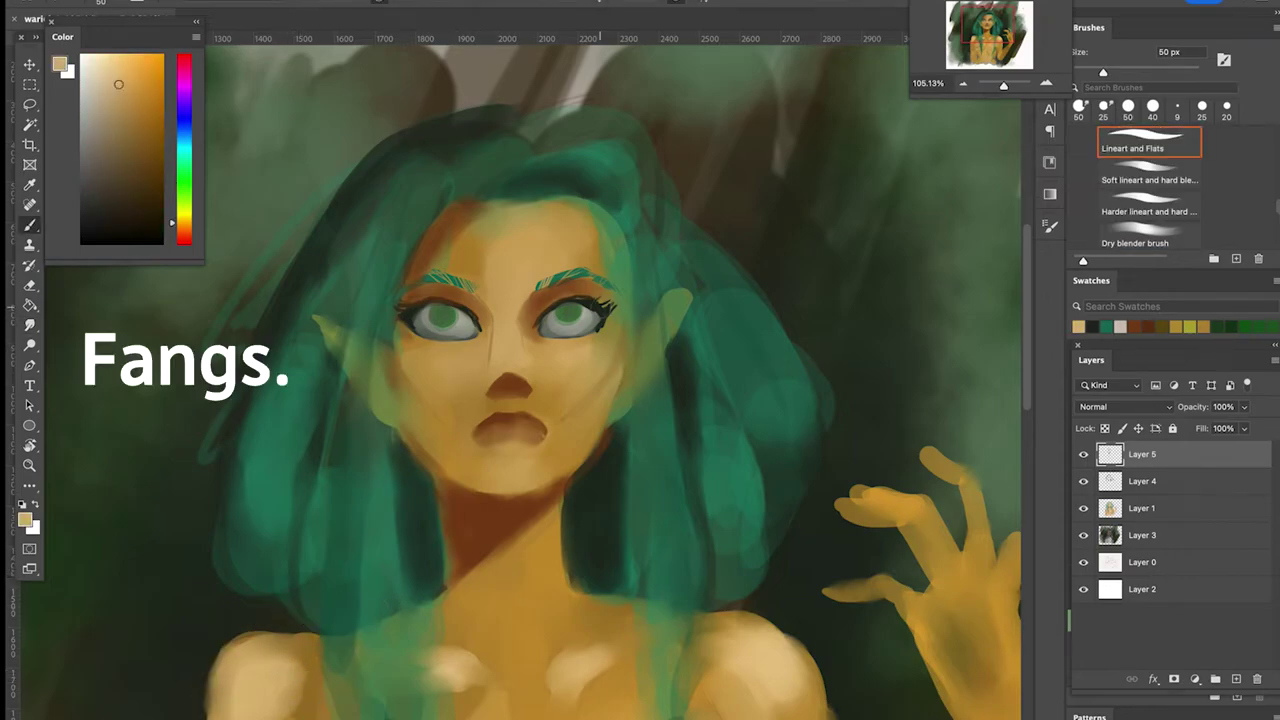
key(bracketleft)
key(bracketleft)
key(bracketleft)
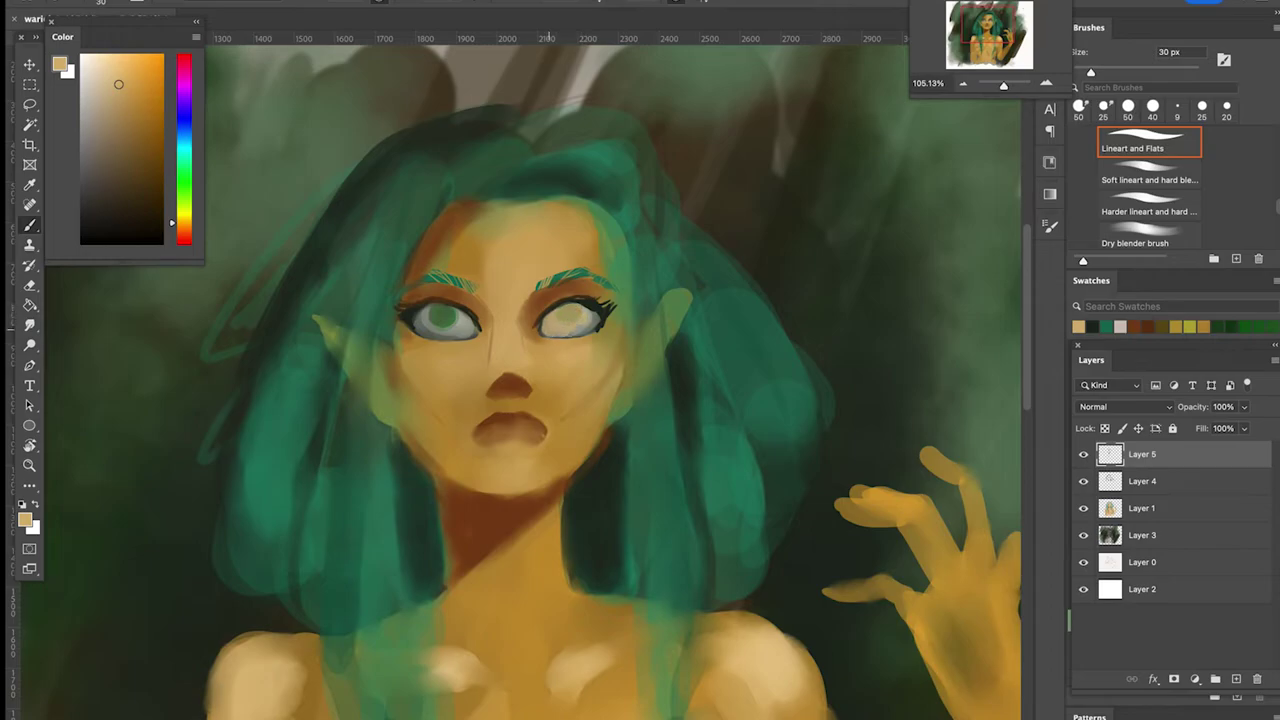
mouse_move(418, 312)
mouse_down()
mouse_move(470, 330)
mouse_move(425, 328)
mouse_move(464, 352)
mouse_move(410, 356)
mouse_up()
Add a new layer below Layer 5 and paint bright yellow highlights on the cheeks, brow, chin, collarbones and ear tips
click(184, 212)
click(184, 219)
click(138, 72)
key(super+z)
super+click(1236, 679)
drag(540, 350, 610, 336)
drag(500, 288, 516, 302)
mouse_move(494, 460)
mouse_down()
mouse_move(518, 462)
mouse_move(500, 474)
mouse_up()
drag(530, 674, 556, 650)
drag(316, 320, 340, 336)
drag(685, 292, 668, 310)
Paint bright yellow highlights on the shoulders, upper chest and breasts on Layer 6
mouse_move(673, 572)
mouse_down()
mouse_move(668, 504)
mouse_move(662, 540)
mouse_move(591, 346)
mouse_up()
drag(404, 454, 376, 437)
drag(188, 428, 162, 460)
drag(663, 424, 692, 440)
drag(669, 476, 640, 330)
drag(205, 478, 219, 488)
click(599, 462)
drag(619, 334, 645, 418)
drag(176, 358, 222, 390)
drag(222, 392, 180, 446)
Smudge the yellow highlights into the skin of the shoulders, chest and face with the 50 px smudge brush
click(30, 325)
drag(145, 288, 130, 314)
drag(182, 364, 225, 392)
drag(208, 482, 229, 432)
drag(436, 288, 420, 306)
drag(590, 372, 640, 412)
drag(608, 458, 570, 460)
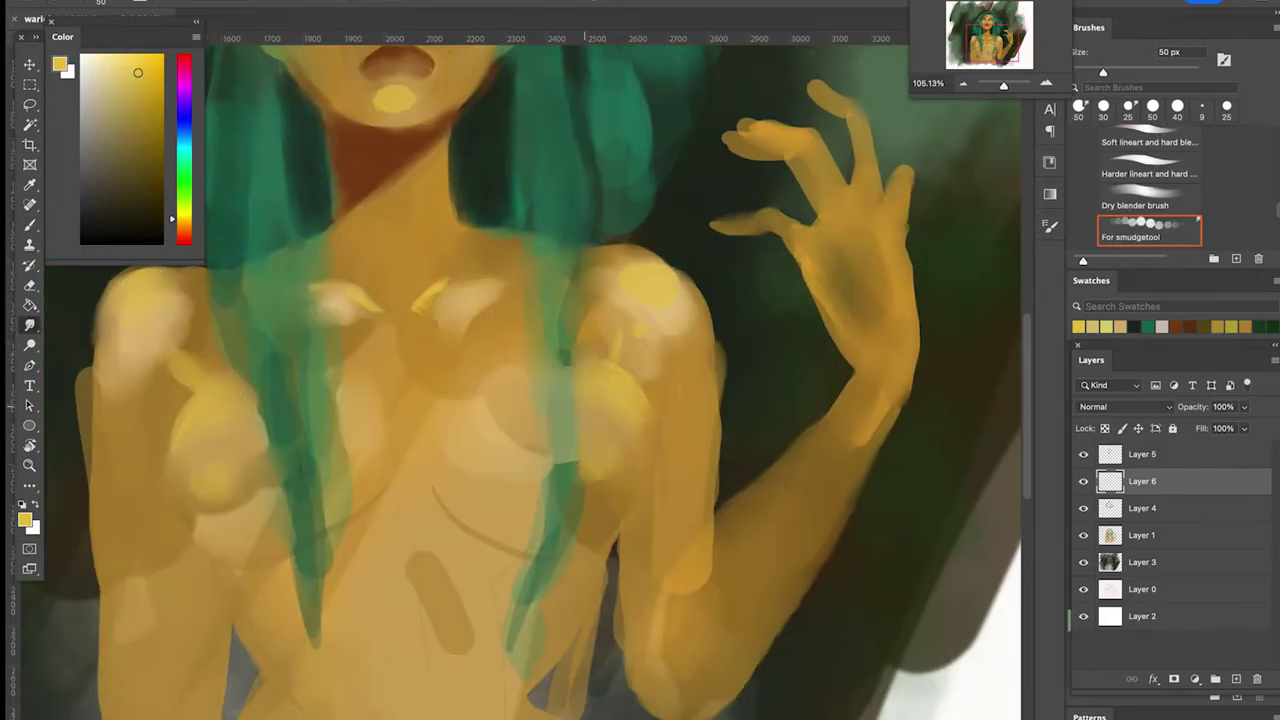
scroll(520, 380, up, 5)
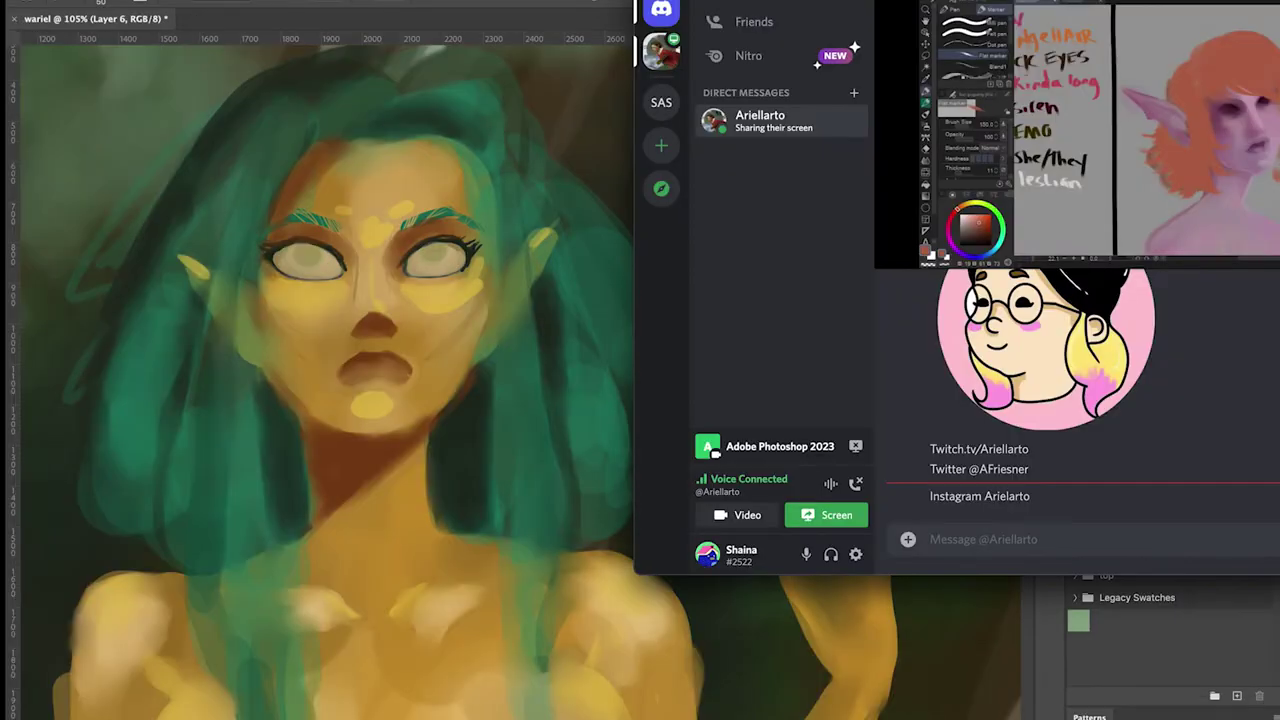
key(super+Tab)
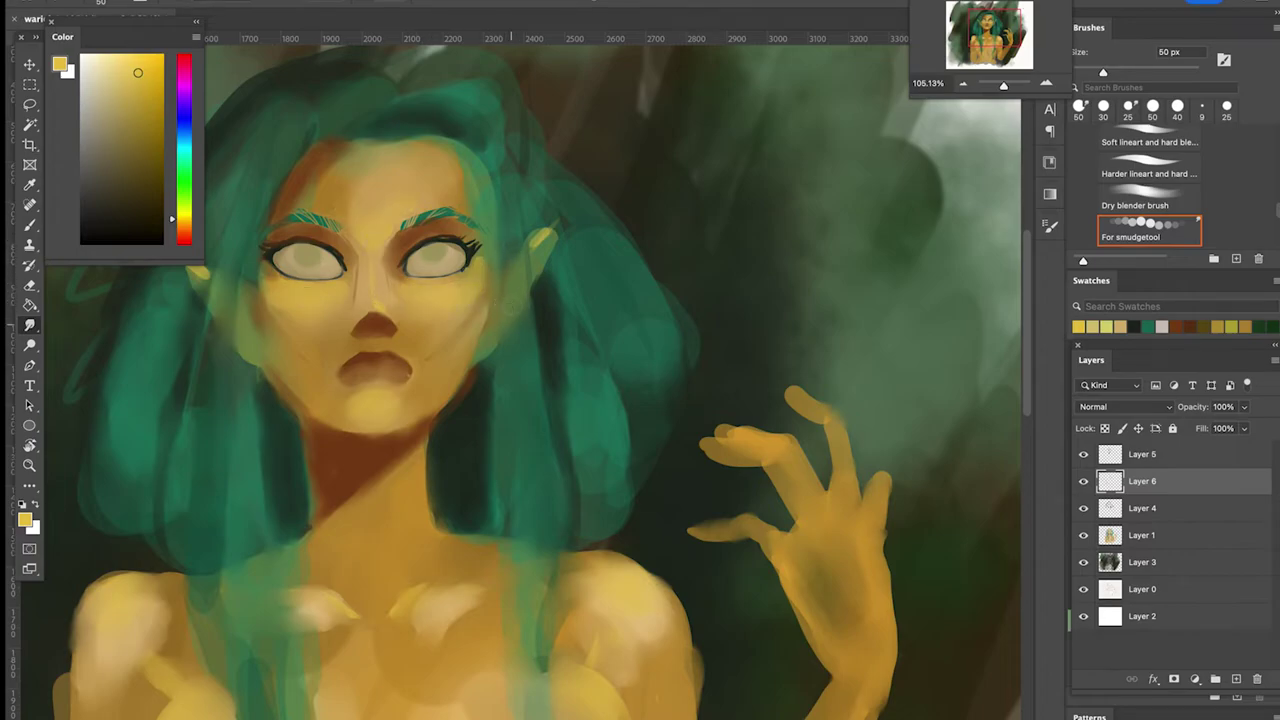
Fill both eyes with near-black on Layer 5 using the 30 px Lineart and Flats brush
key(b)
click(116, 220)
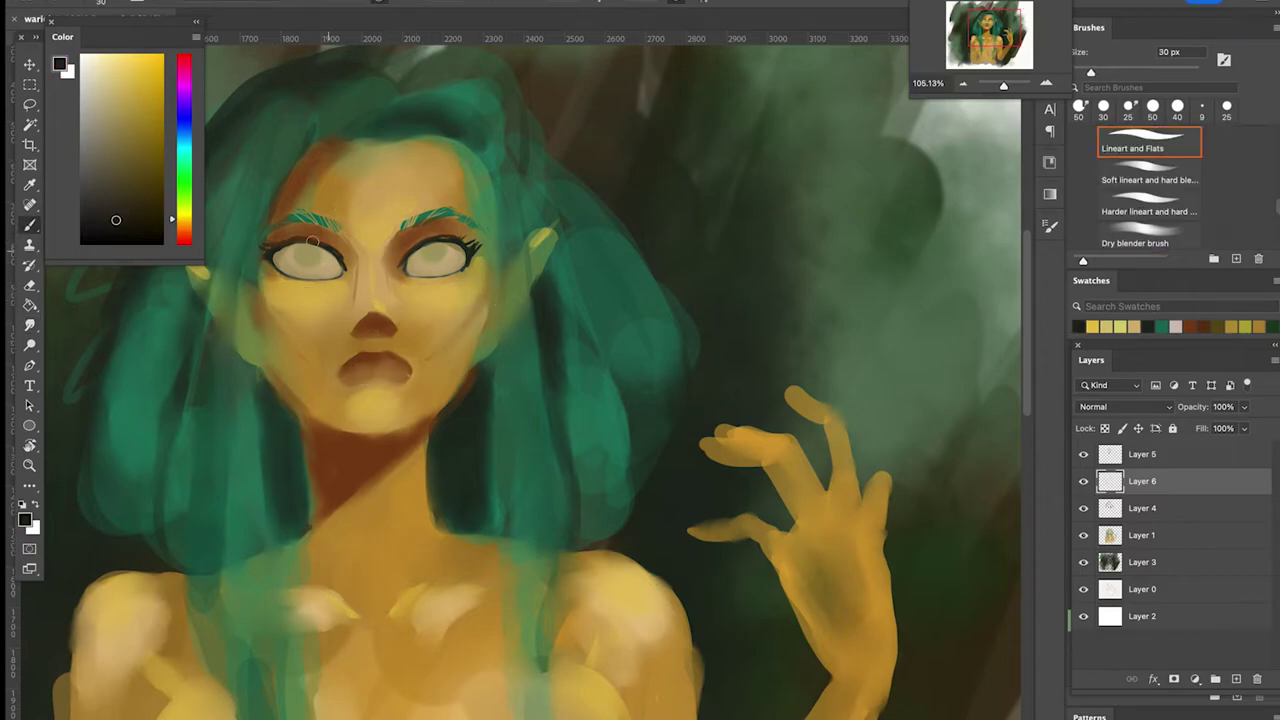
key(alt+bracketright)
mouse_move(282, 260)
mouse_down()
mouse_move(331, 259)
mouse_move(284, 260)
mouse_up()
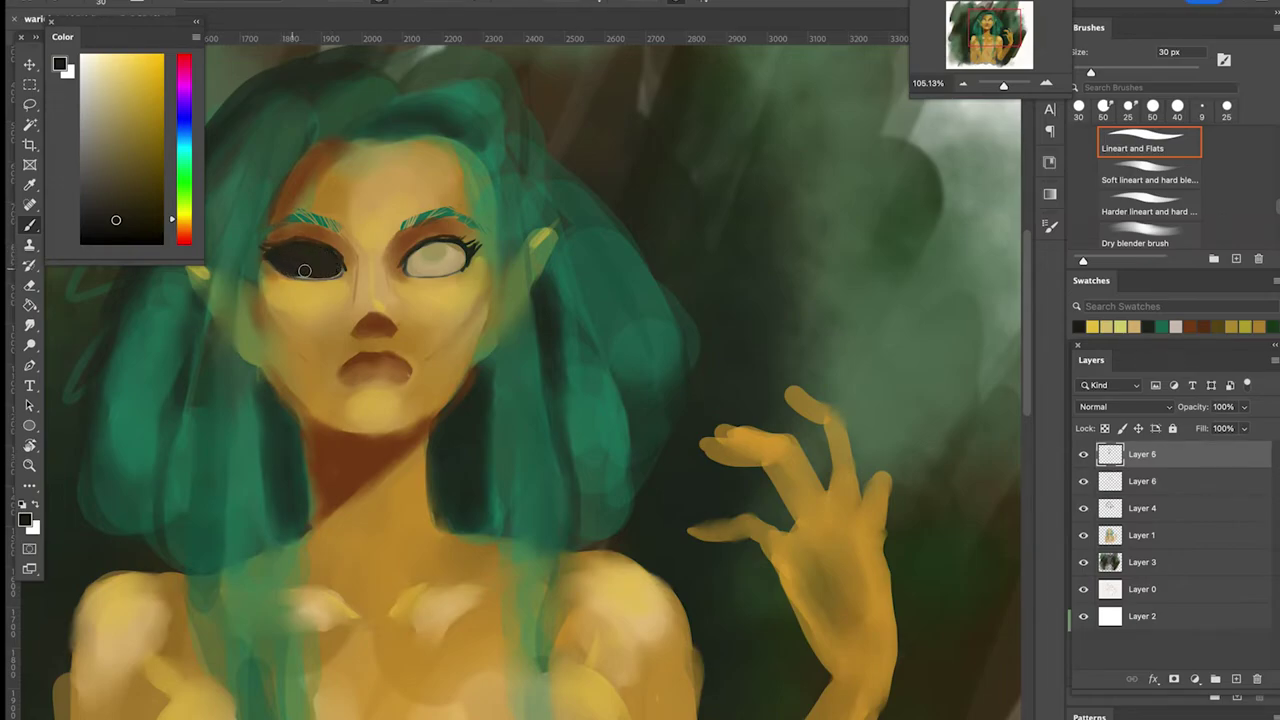
mouse_move(446, 249)
mouse_down()
mouse_move(410, 267)
mouse_move(455, 254)
mouse_move(428, 252)
mouse_move(412, 268)
mouse_move(440, 242)
mouse_up()
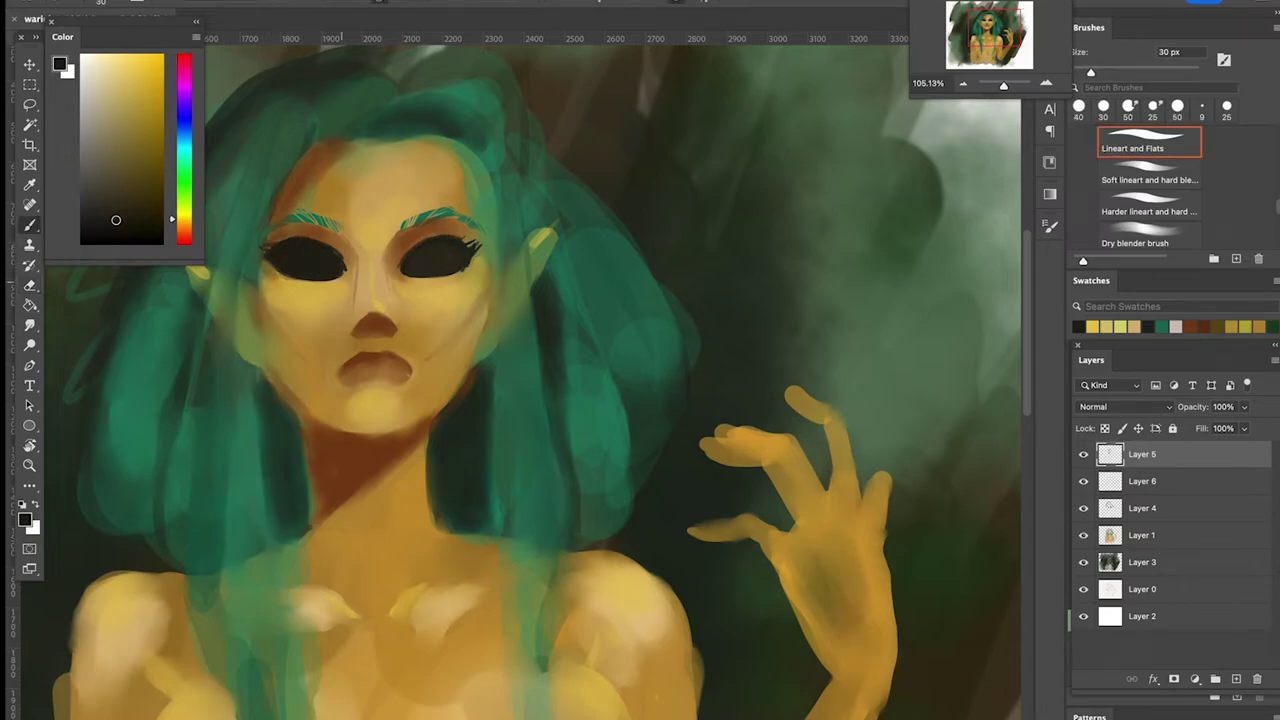
Paint over the lashes at the outer eye corners with sampled golden skin colour and smudge the edge
alt+click(272, 282)
drag(276, 262, 264, 244)
drag(468, 264, 475, 247)
key(r)
drag(270, 250, 256, 262)
Touch up the black eyes, then add a pale highlight dot and a round green iris to each eye
key(b)
alt+click(427, 251)
drag(422, 268, 458, 250)
click(89, 89)
click(320, 255)
click(447, 247)
click(183, 189)
click(146, 175)
drag(303, 249, 308, 255)
drag(429, 247, 433, 253)
Add a new layer above Layer 5 and pick a dark brown for painting horns
drag(662, 301, 667, 419)
click(1150, 325)
click(1272, 326)
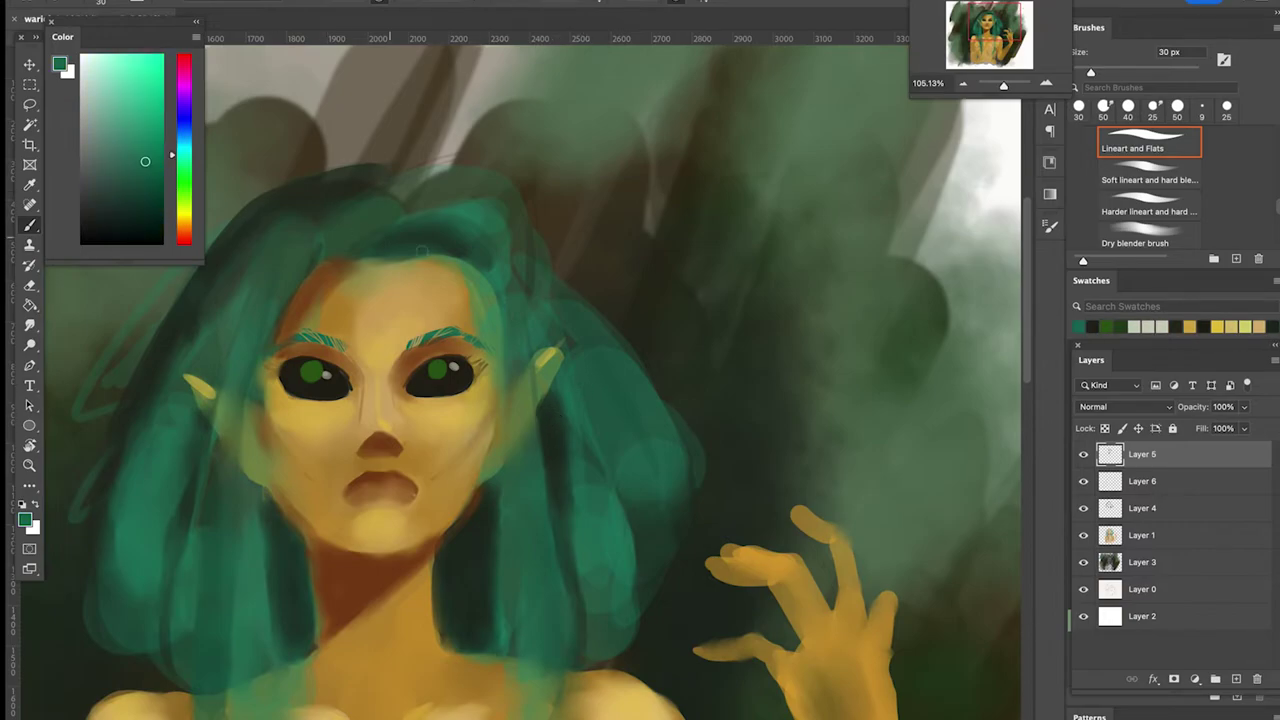
drag(295, 191, 401, 203)
alt+click(314, 304)
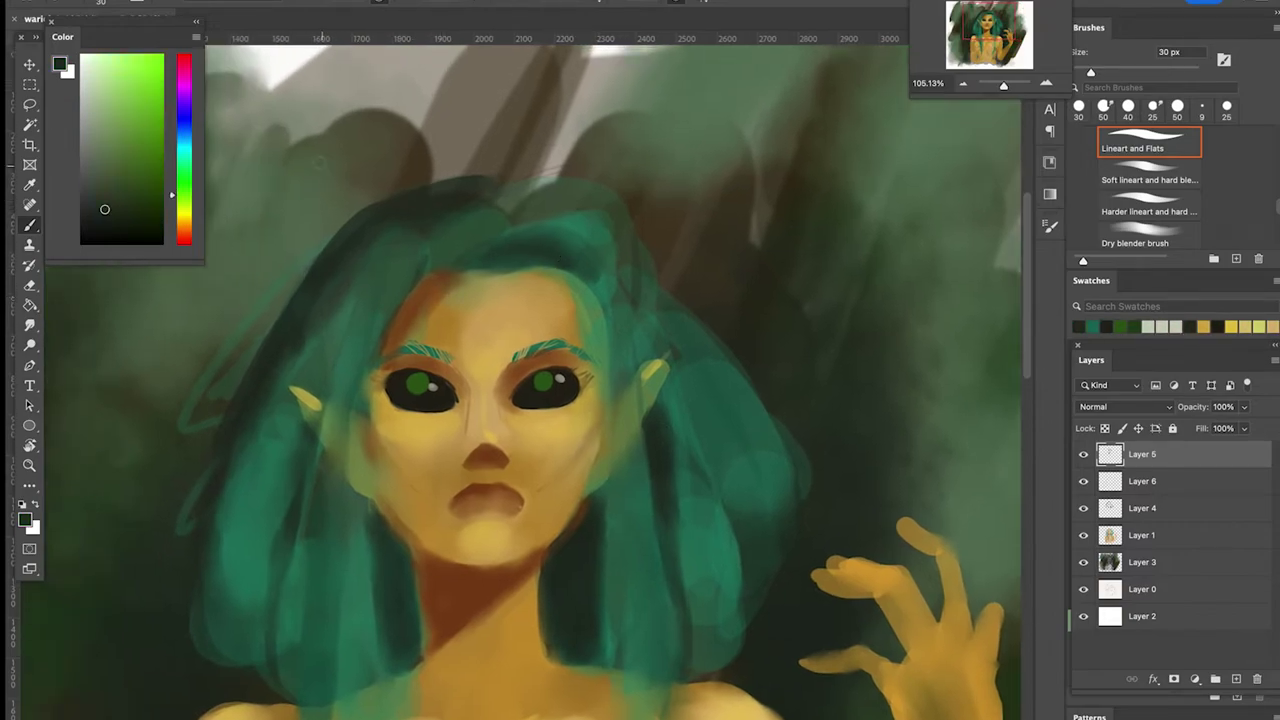
scroll(326, 178, down, 5)
scroll(740, 160, up, 3)
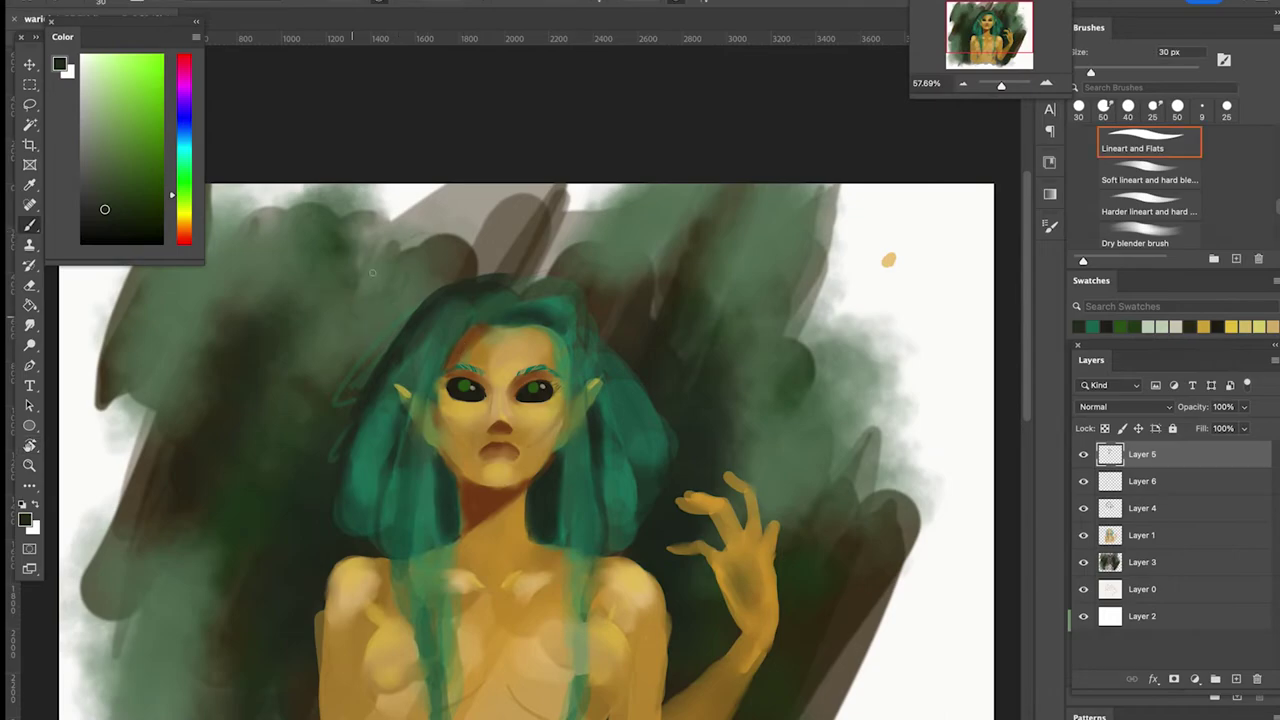
click(1238, 679)
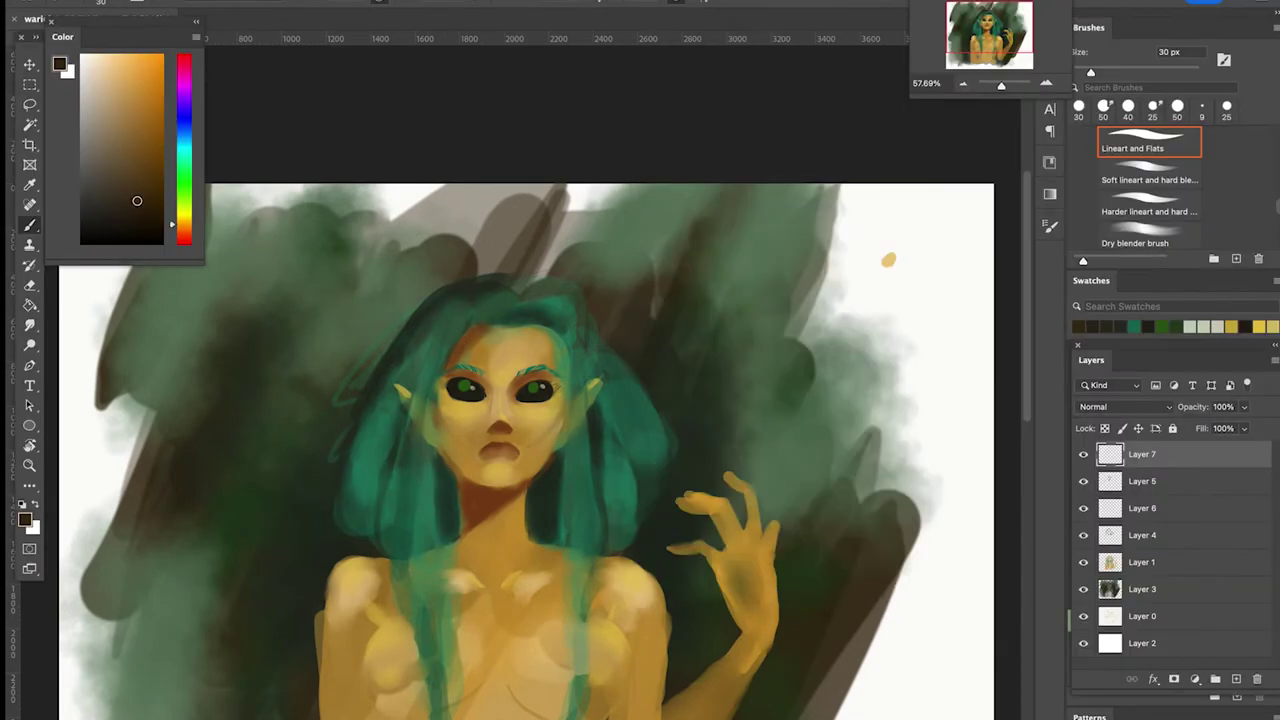
mouse_move(423, 246)
mouse_down()
mouse_move(368, 338)
mouse_move(374, 356)
mouse_up()
key(super+z)
mouse_move(580, 243)
mouse_down()
mouse_move(602, 352)
mouse_move(588, 355)
mouse_up()
mouse_move(411, 237)
mouse_down()
mouse_move(383, 369)
mouse_move(372, 349)
mouse_move(384, 366)
mouse_up()
key(super+z)
mouse_move(374, 341)
mouse_down()
mouse_move(385, 350)
mouse_move(430, 231)
mouse_up()
drag(430, 231, 389, 282)
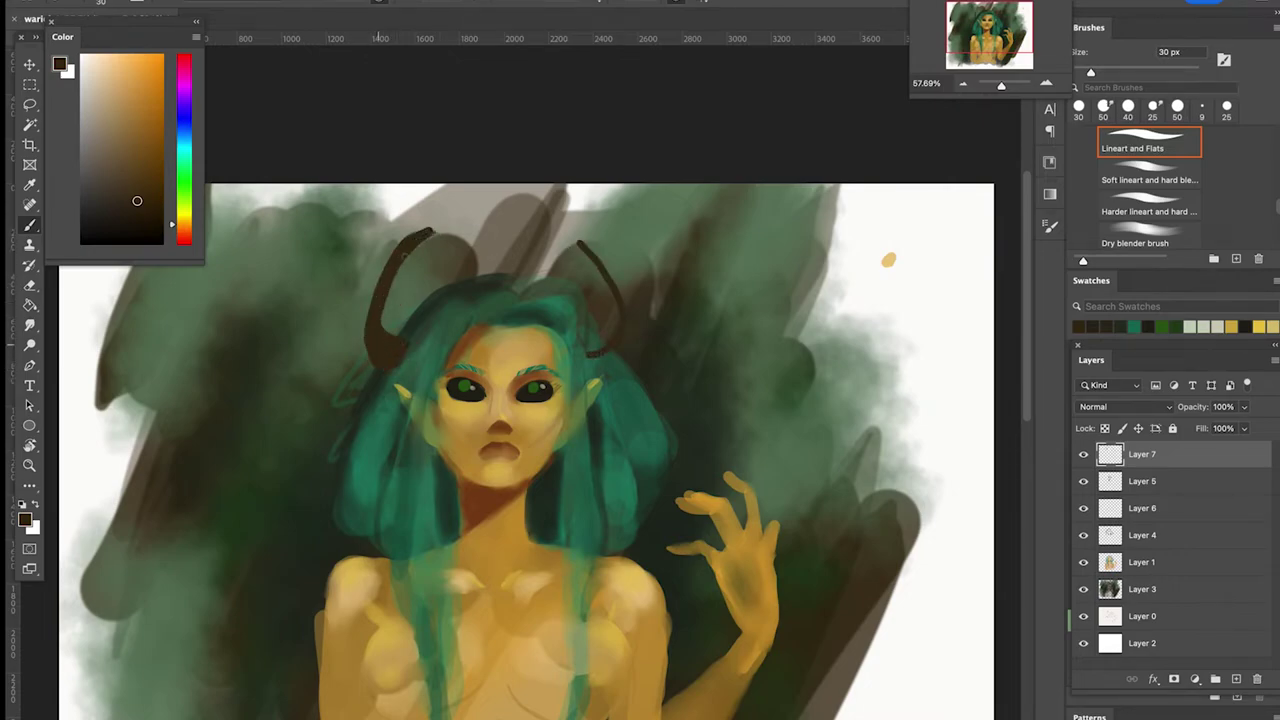
key(ctrl+z)
key(ctrl+z)
Paint a pair of tapered, curved dark brown horns rising from both sides of the head on Layer 7
mouse_move(437, 232)
mouse_down()
mouse_move(389, 313)
mouse_move(433, 238)
mouse_up()
mouse_move(583, 246)
mouse_down()
mouse_move(600, 343)
mouse_move(584, 244)
mouse_move(565, 256)
mouse_move(620, 360)
mouse_move(606, 334)
mouse_up()
key(l)
key(v)
key(ctrl+d)
key(e)
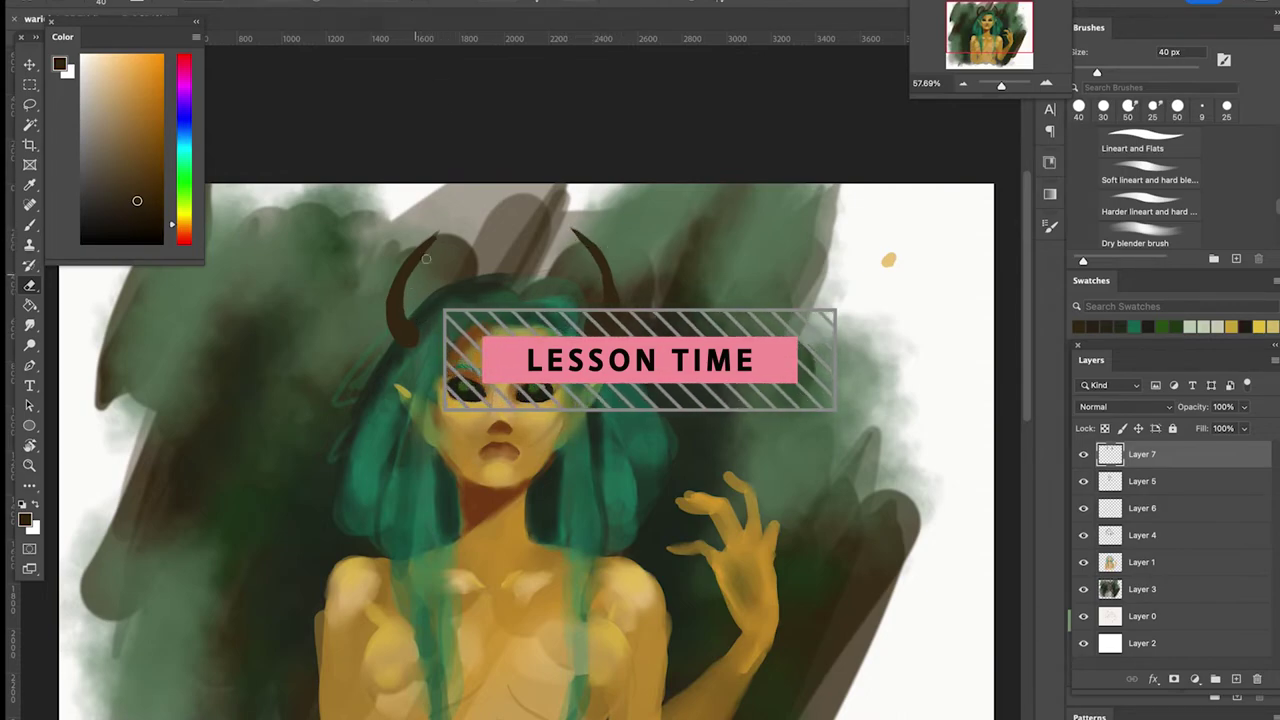
Lasso the horn on the right side of the head and delete it
key(b)
key(l)
mouse_move(566, 228)
mouse_down()
mouse_move(580, 350)
mouse_move(572, 226)
mouse_up()
key(BackSpace)
Copy the remaining horn to a new layer, flip it horizontally and place it on the opposite side of the head
mouse_move(436, 240)
mouse_down()
mouse_move(454, 245)
mouse_move(437, 218)
mouse_up()
key(super+j)
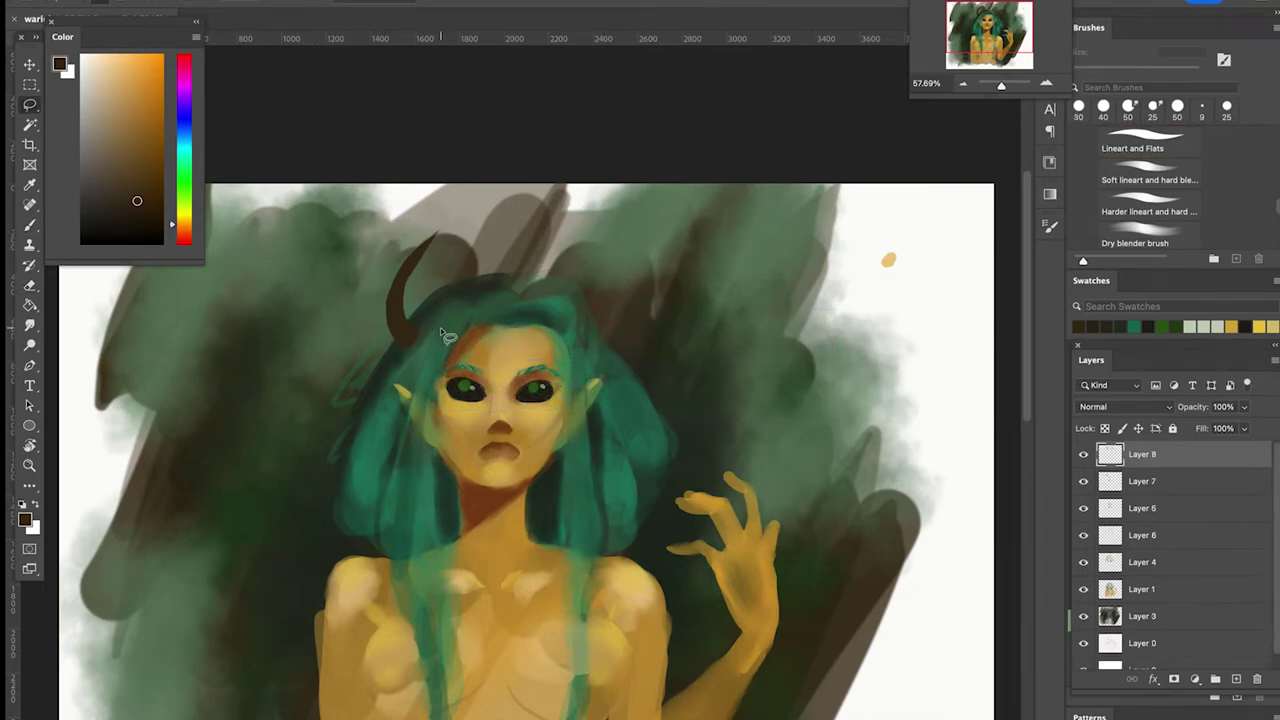
click(120, 2)
mouse_move(152, 2)
mouse_move(205, 292)
click(420, 567)
key(v)
drag(418, 338, 613, 345)
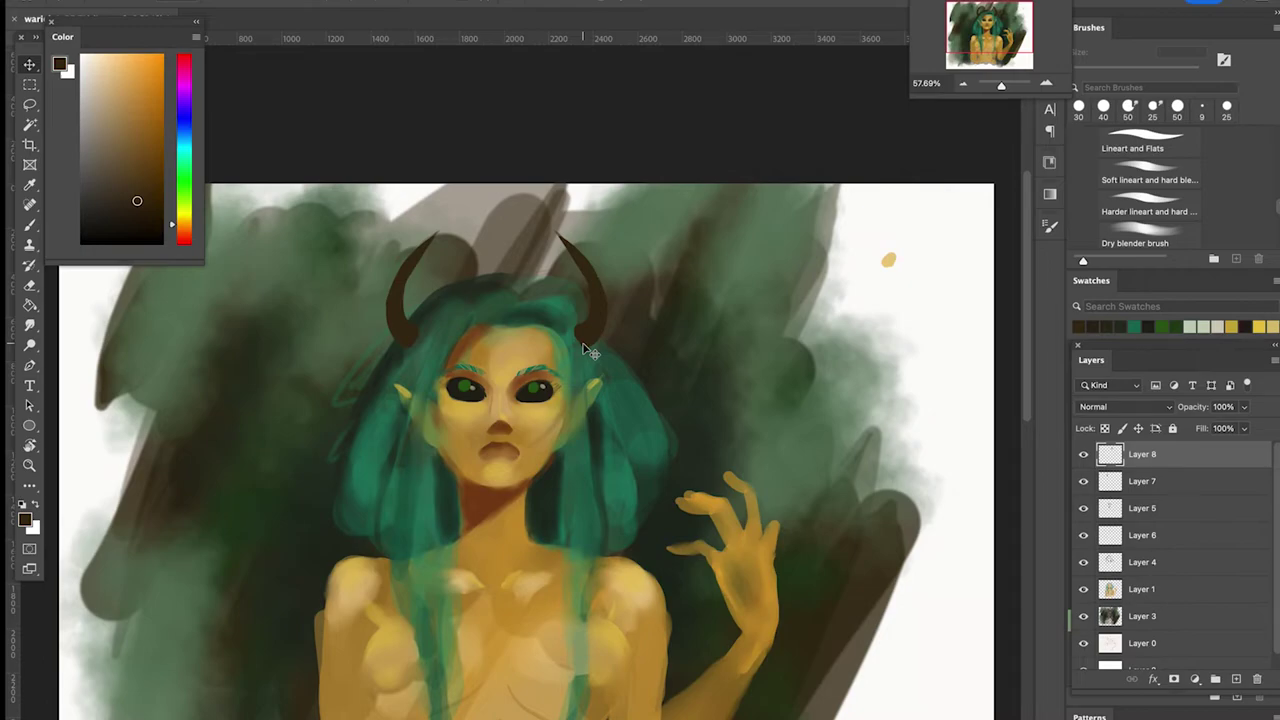
Merge the two horn layers, Layer 7 and Layer 8, into one layer
scroll(640, 330, down, 2)
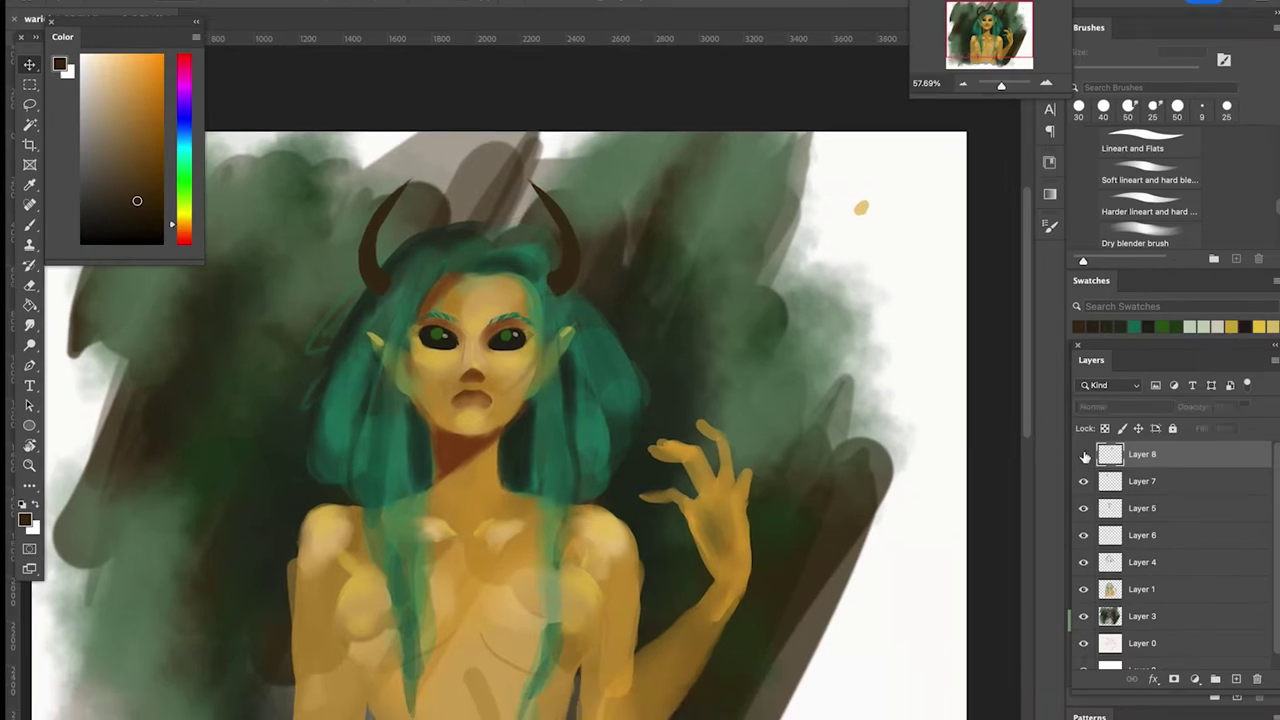
click(1141, 479)
shift+click(1178, 457)
key(ctrl+e)
Clip a new layer to the horns and paint the tips teal sampled from the hair with the 60 px Dry blender brush
alt+click(393, 295)
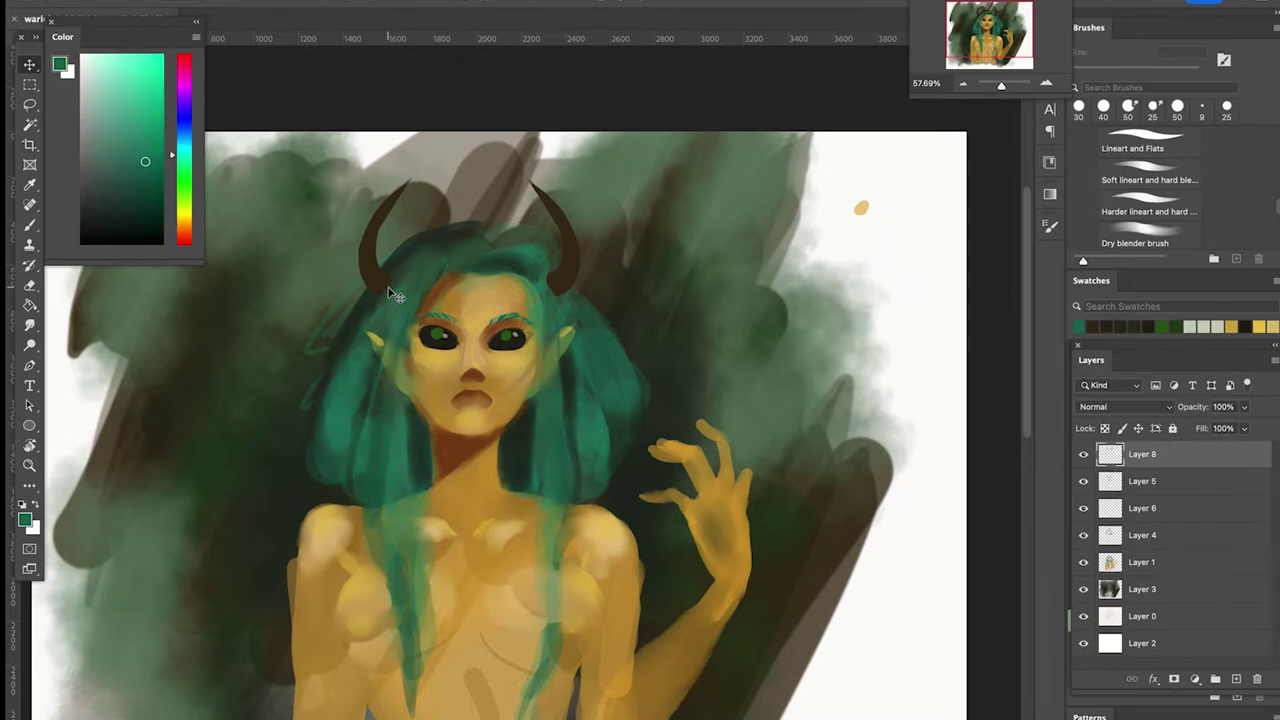
click(1236, 679)
alt+click(1101, 466)
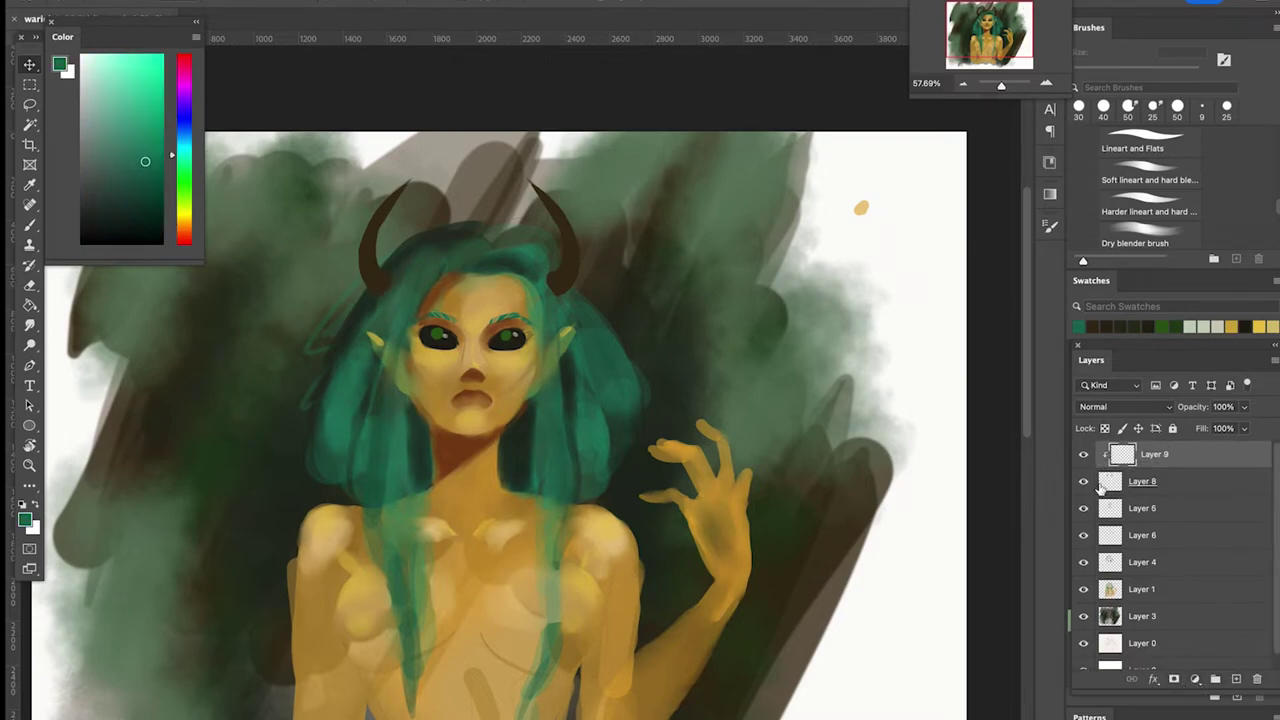
key(b)
drag(400, 196, 374, 240)
drag(536, 188, 568, 234)
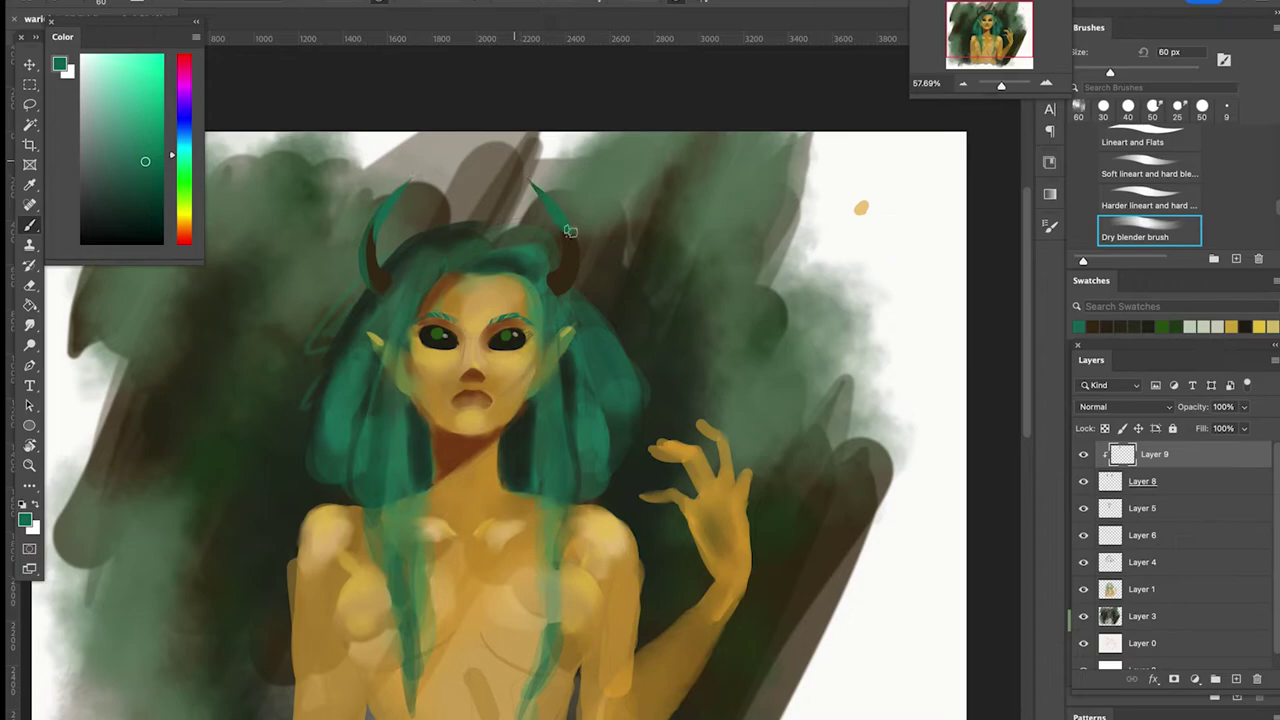
Shade the horn bases and edges with near-black and smudge it into the teal tips at 50 px
click(1141, 328)
drag(378, 286, 368, 250)
drag(554, 282, 564, 260)
drag(540, 198, 562, 246)
drag(389, 196, 363, 266)
click(30, 325)
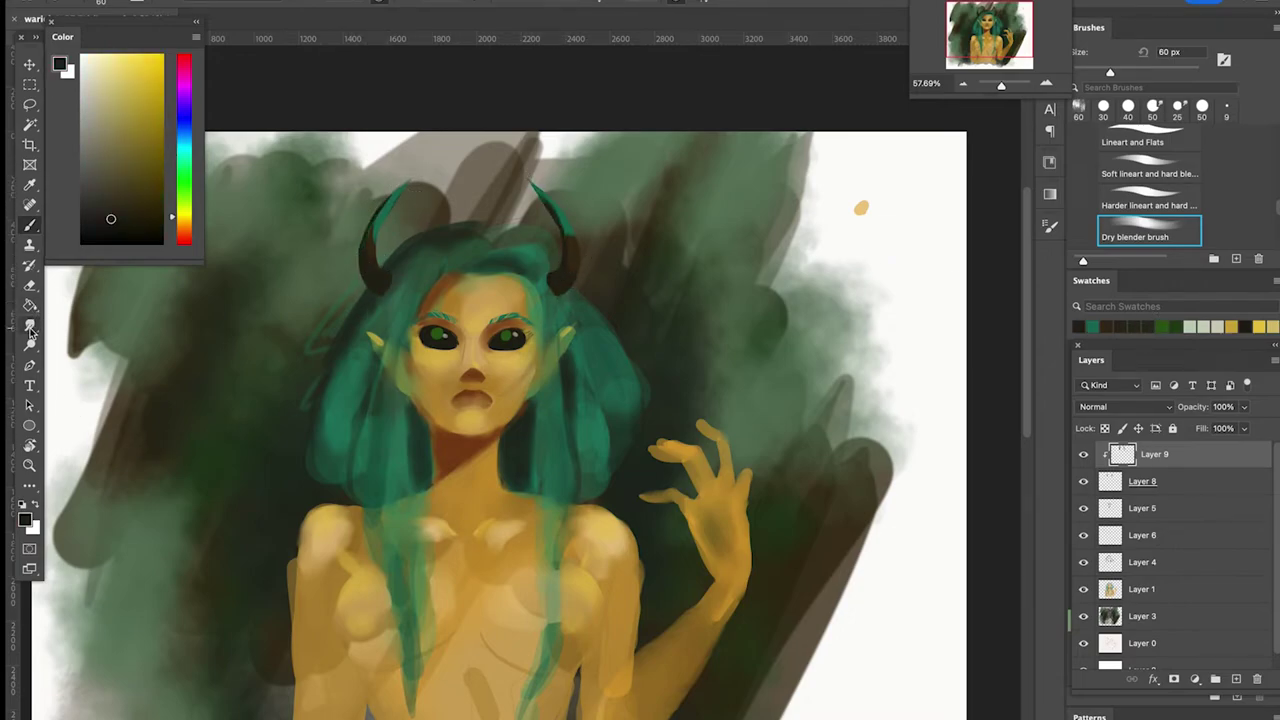
drag(377, 210, 374, 232)
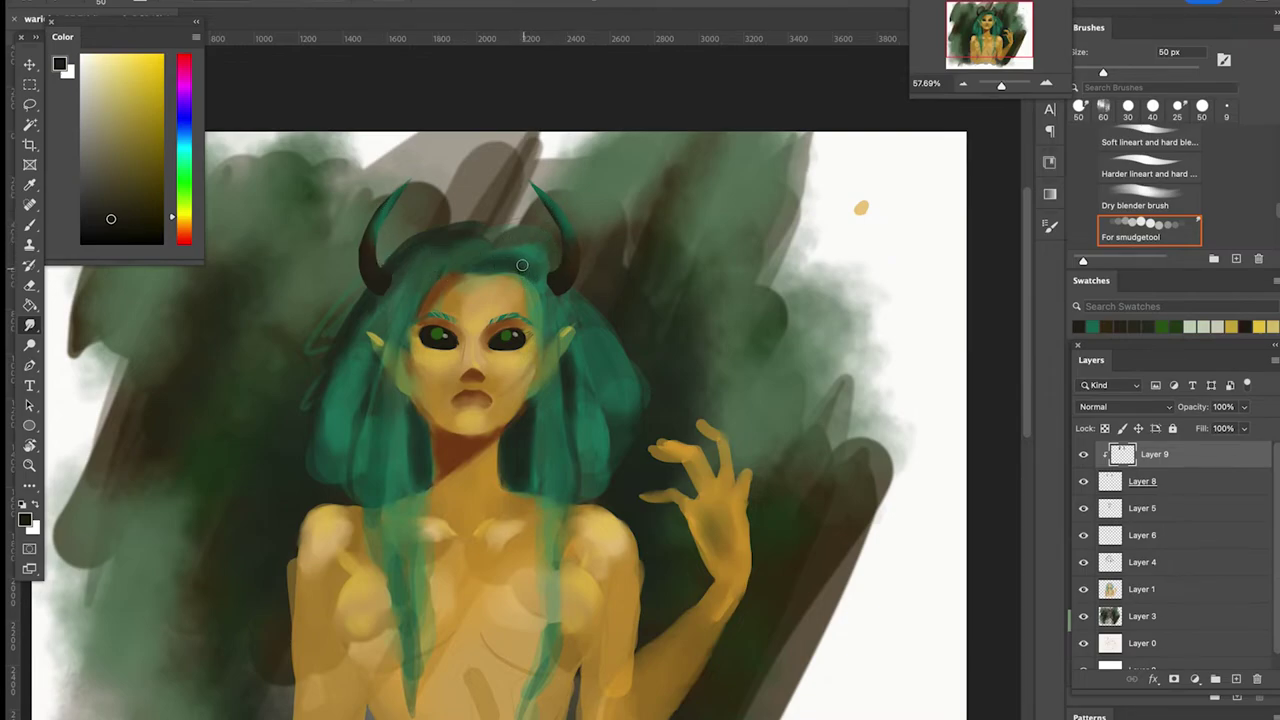
Add a new layer and lasso the left half of the hair from the crown to the tip of the chest strand
click(1237, 680)
key(l)
mouse_move(483, 231)
mouse_down()
mouse_move(430, 236)
mouse_move(346, 318)
mouse_move(303, 464)
mouse_move(368, 518)
mouse_move(408, 682)
mouse_up()
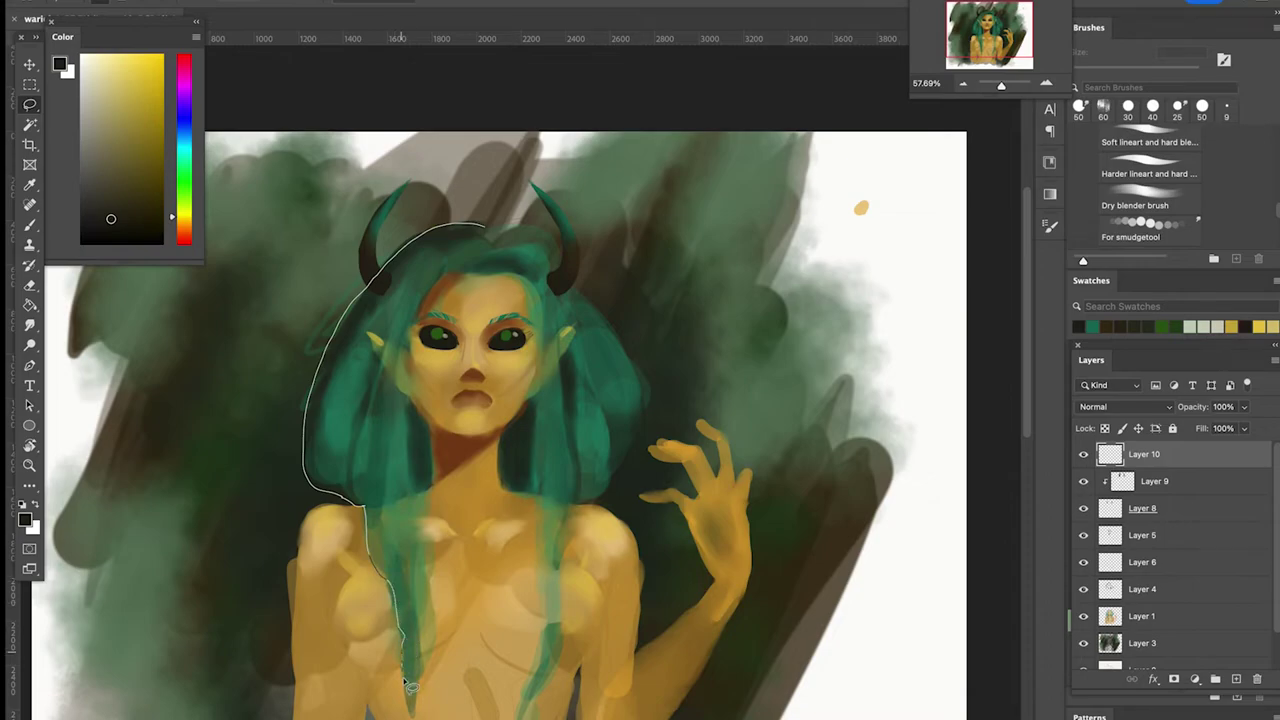
mouse_move(432, 622)
mouse_down()
mouse_move(437, 470)
mouse_move(406, 352)
mouse_move(484, 228)
mouse_up()
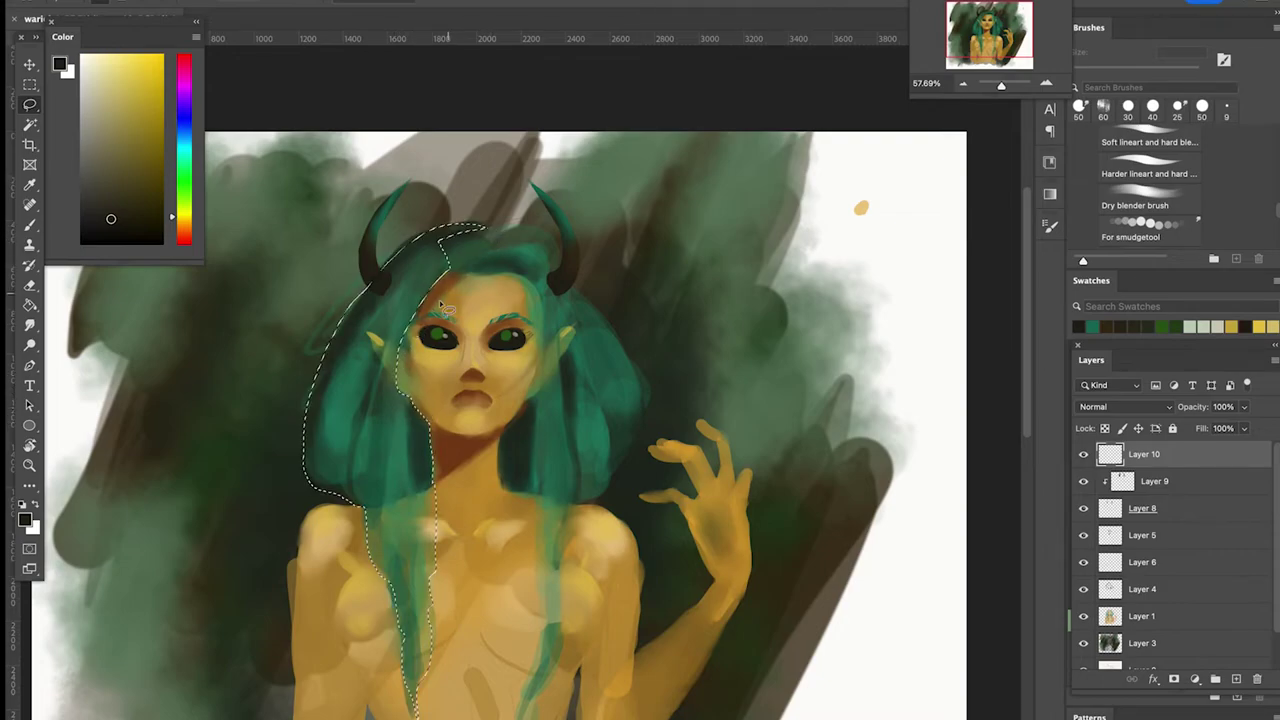
Exclude both ears from the hair selection and extend it over the rest of the hair, including the right chest strand
mouse_move(389, 328)
mouse_down()
mouse_move(385, 370)
mouse_move(378, 340)
mouse_move(392, 346)
mouse_move(379, 338)
mouse_move(392, 318)
mouse_move(365, 338)
mouse_move(402, 346)
mouse_move(364, 333)
mouse_up()
drag(574, 325, 563, 332)
mouse_move(482, 224)
mouse_down()
mouse_move(542, 234)
mouse_move(563, 264)
mouse_move(556, 290)
mouse_move(607, 322)
mouse_move(652, 405)
mouse_move(625, 468)
mouse_move(589, 504)
mouse_move(498, 490)
mouse_move(523, 416)
mouse_move(550, 397)
mouse_move(535, 405)
mouse_move(550, 358)
mouse_move(545, 300)
mouse_move(438, 271)
mouse_up()
mouse_move(448, 263)
mouse_down()
mouse_move(474, 232)
mouse_move(444, 274)
mouse_up()
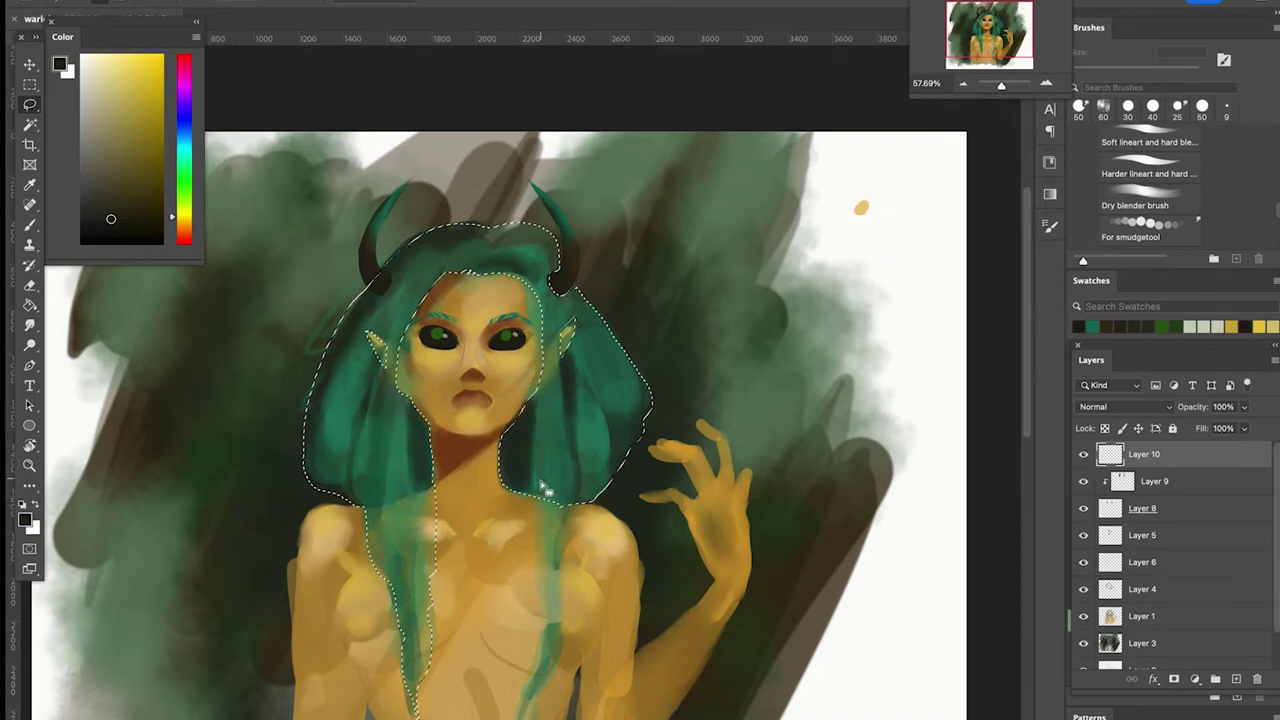
mouse_move(533, 534)
mouse_down()
mouse_move(503, 471)
mouse_move(515, 582)
mouse_up()
mouse_move(500, 650)
mouse_down()
mouse_move(497, 682)
mouse_move(520, 630)
mouse_up()
mouse_move(540, 525)
mouse_down()
mouse_move(557, 371)
mouse_move(483, 530)
mouse_up()
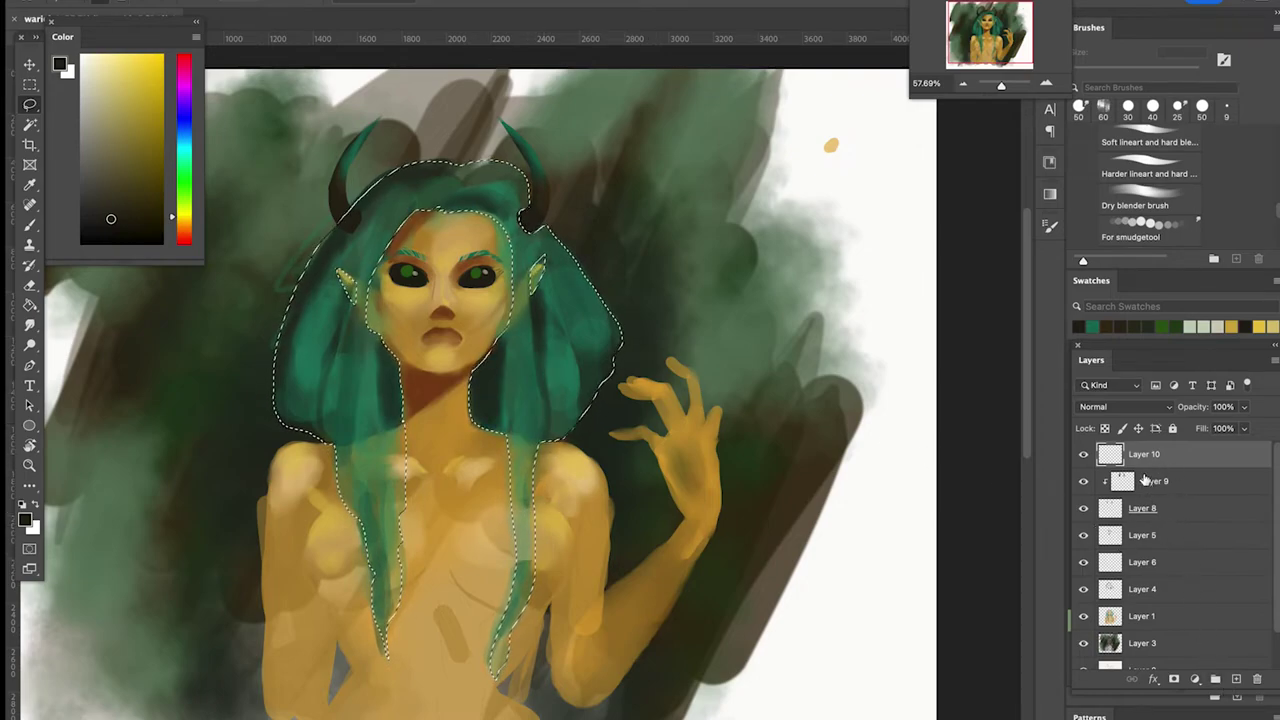
Turn the hair selection into a mask on Layer 10 and clip a new layer to it
click(1178, 680)
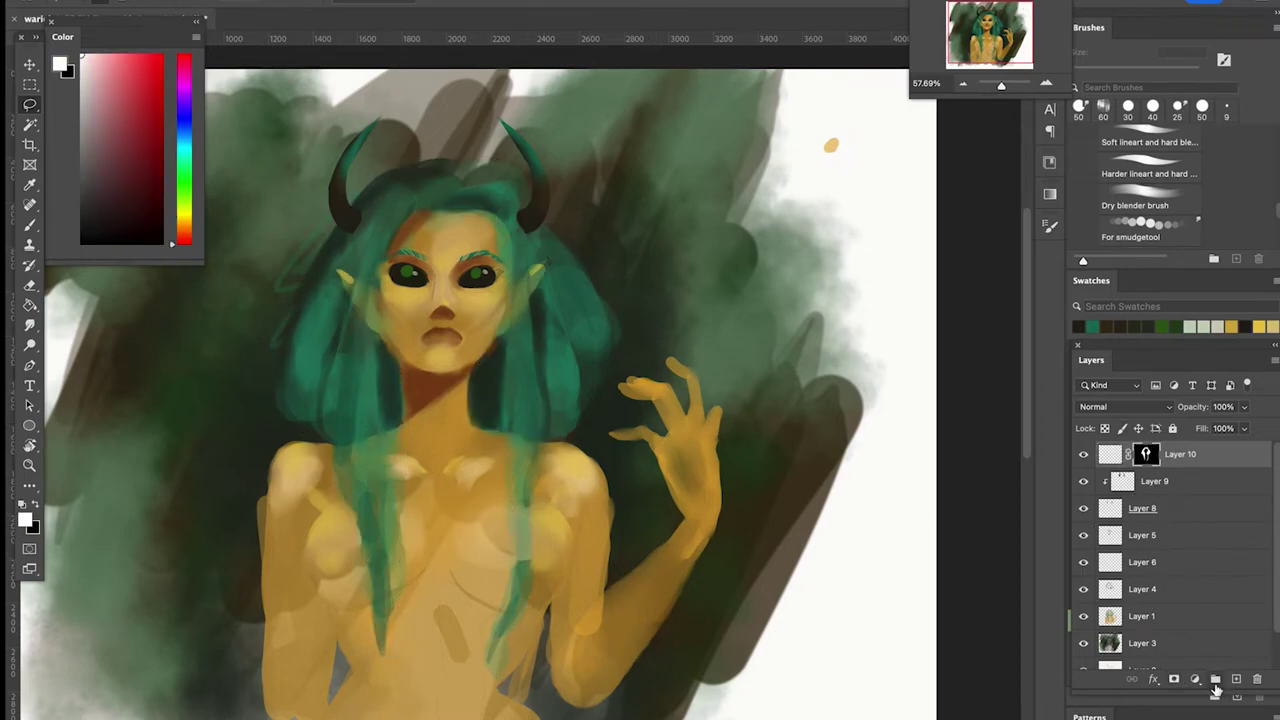
click(1236, 679)
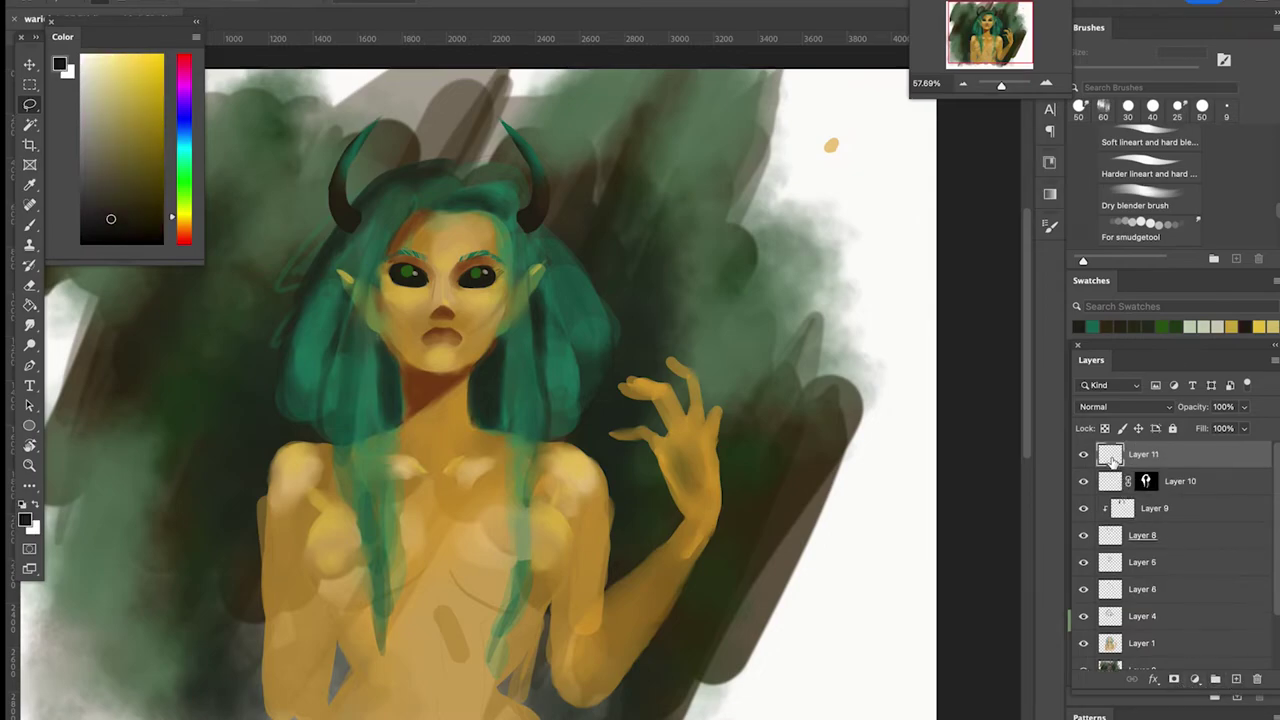
alt+click(1104, 467)
scroll(570, 250, up, 3)
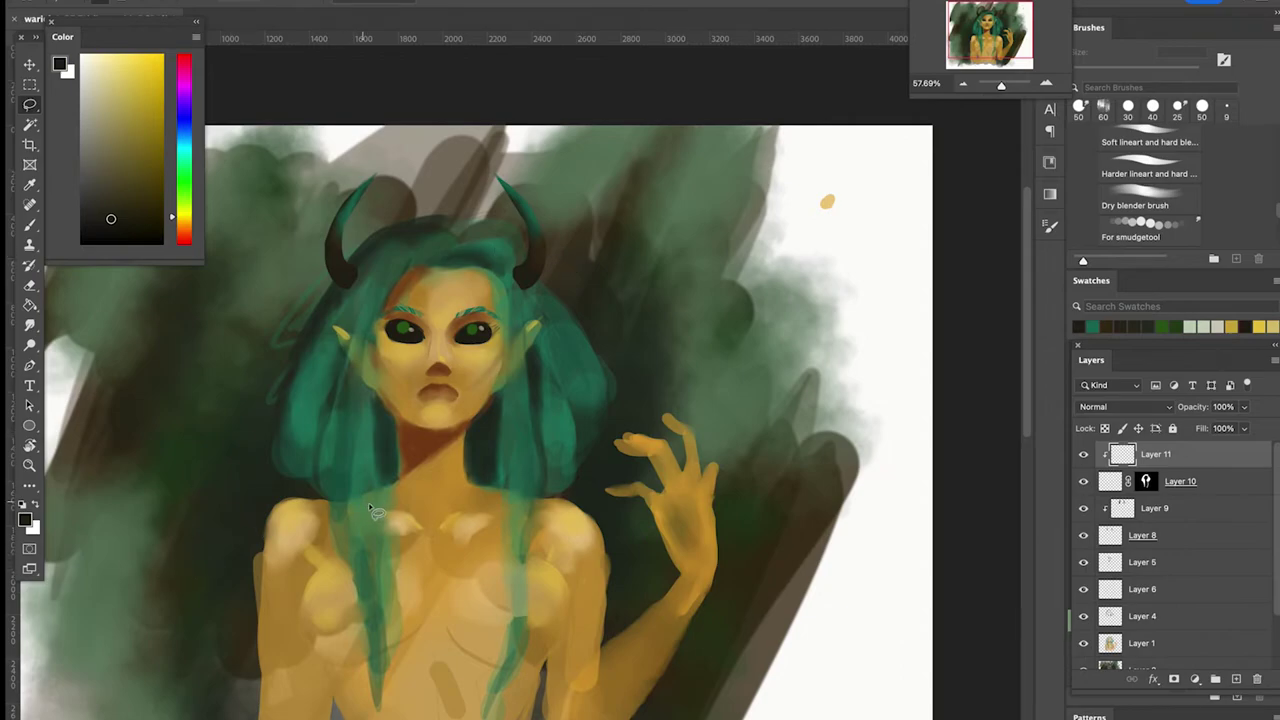
Set up the Lineart and Flats brush at 47 px with a teal from the saved swatches
key(b)
click(1093, 324)
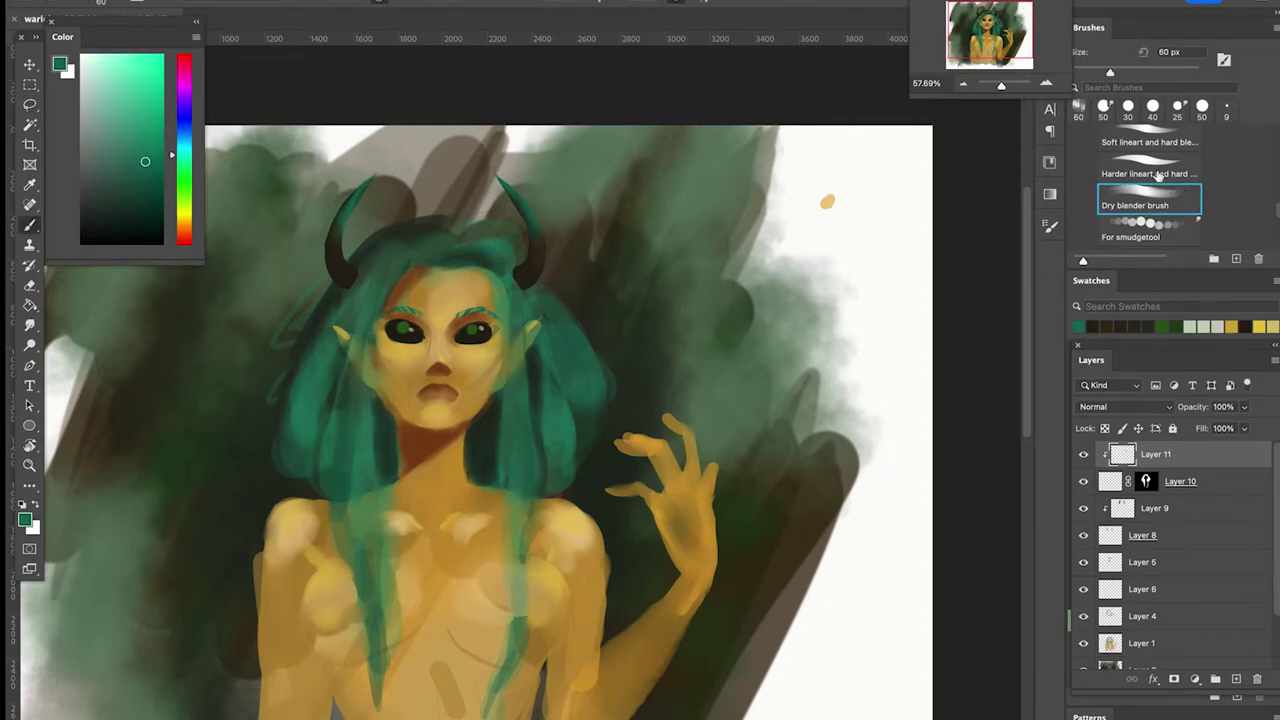
scroll(1200, 200, down, 5)
scroll(1268, 201, down, 10)
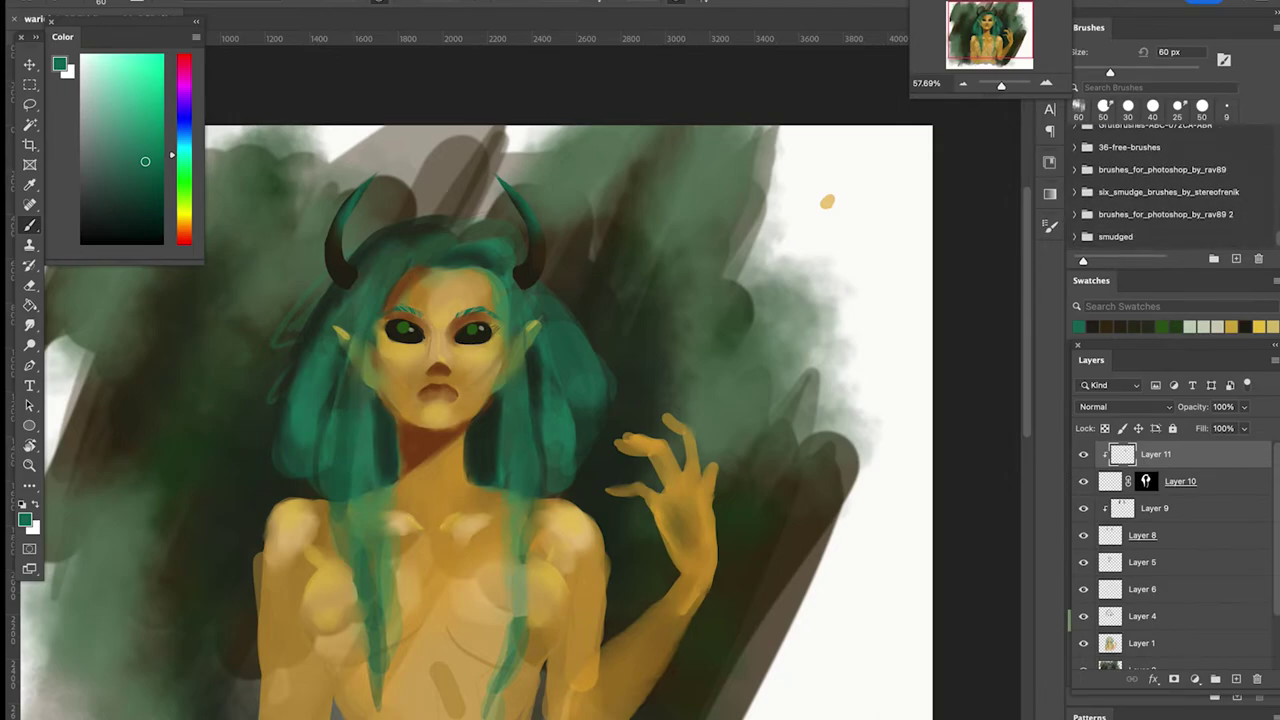
click(1140, 188)
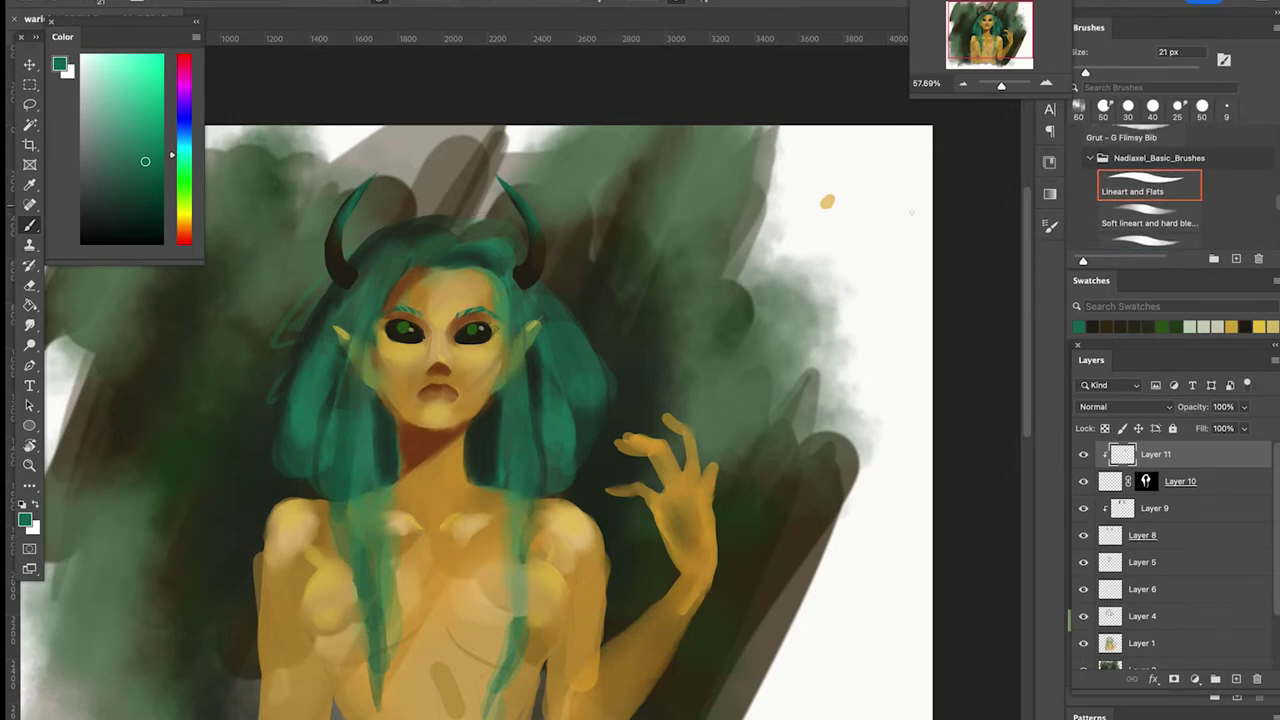
click(1101, 72)
click(364, 3)
click(325, 14)
click(408, 117)
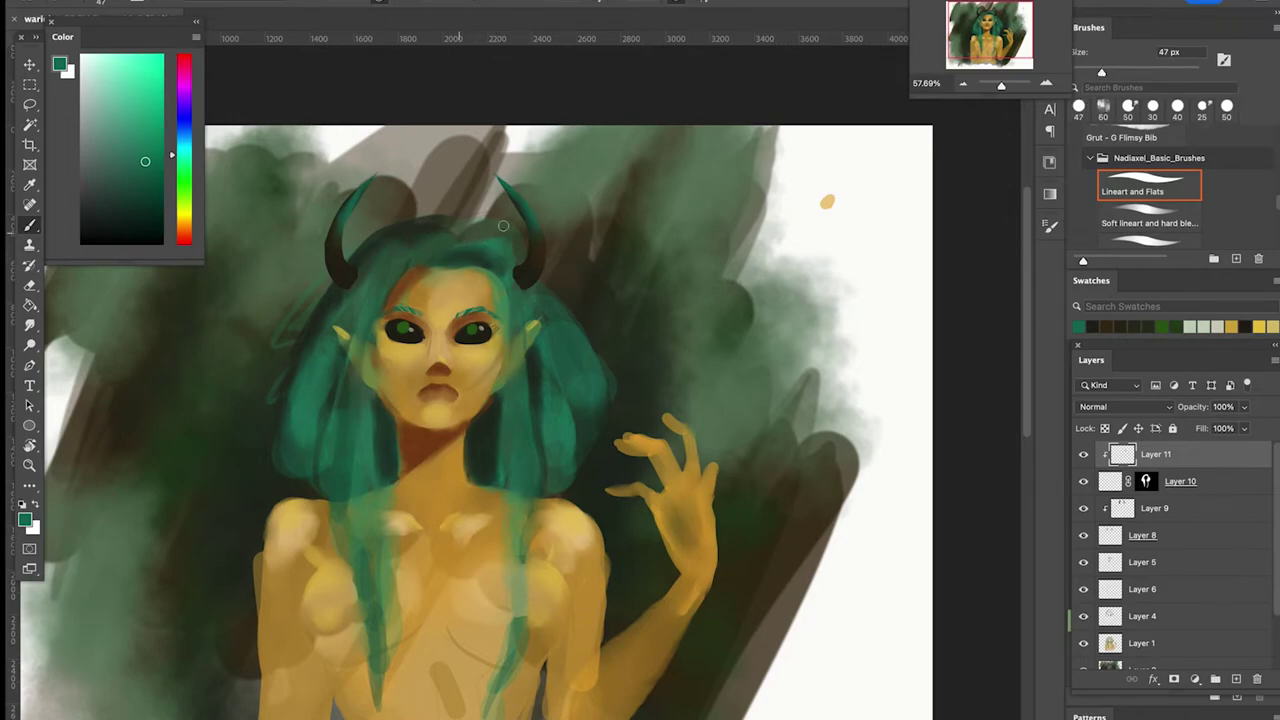
On Layer 10, paint light-teal highlights along the right-hand hair strand from beside the face to its chest tip
click(1110, 482)
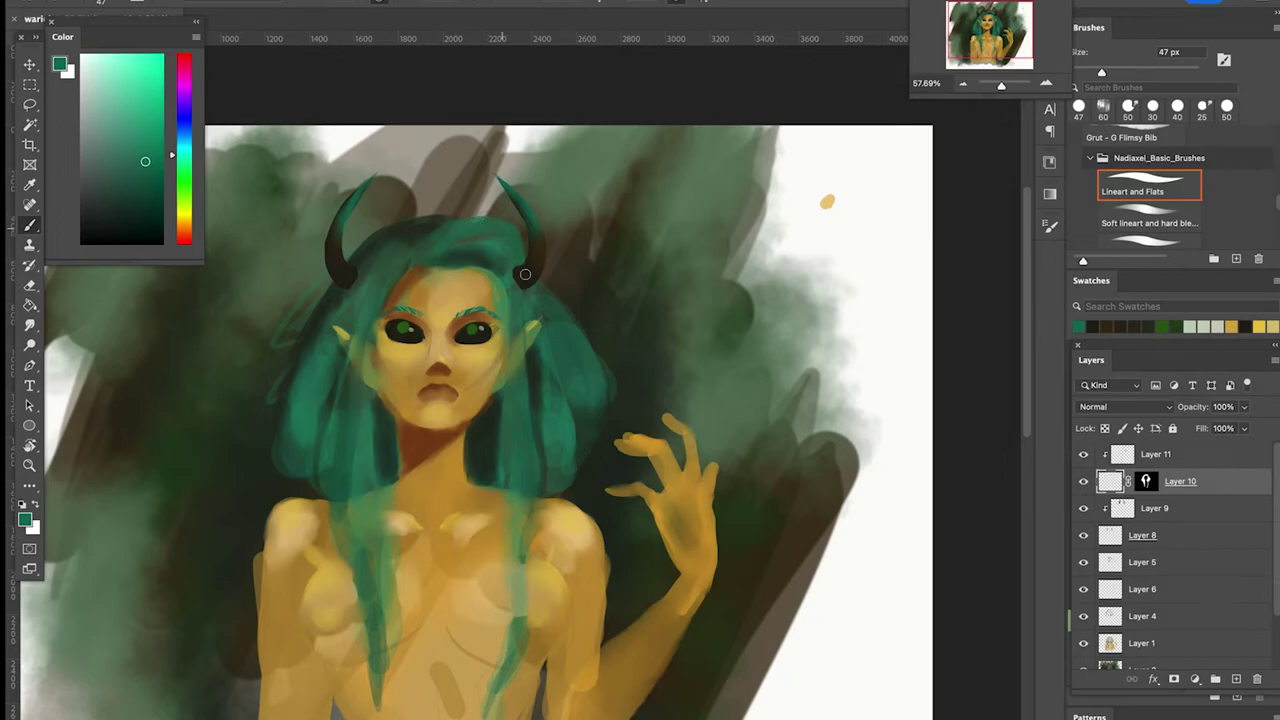
click(146, 128)
click(144, 112)
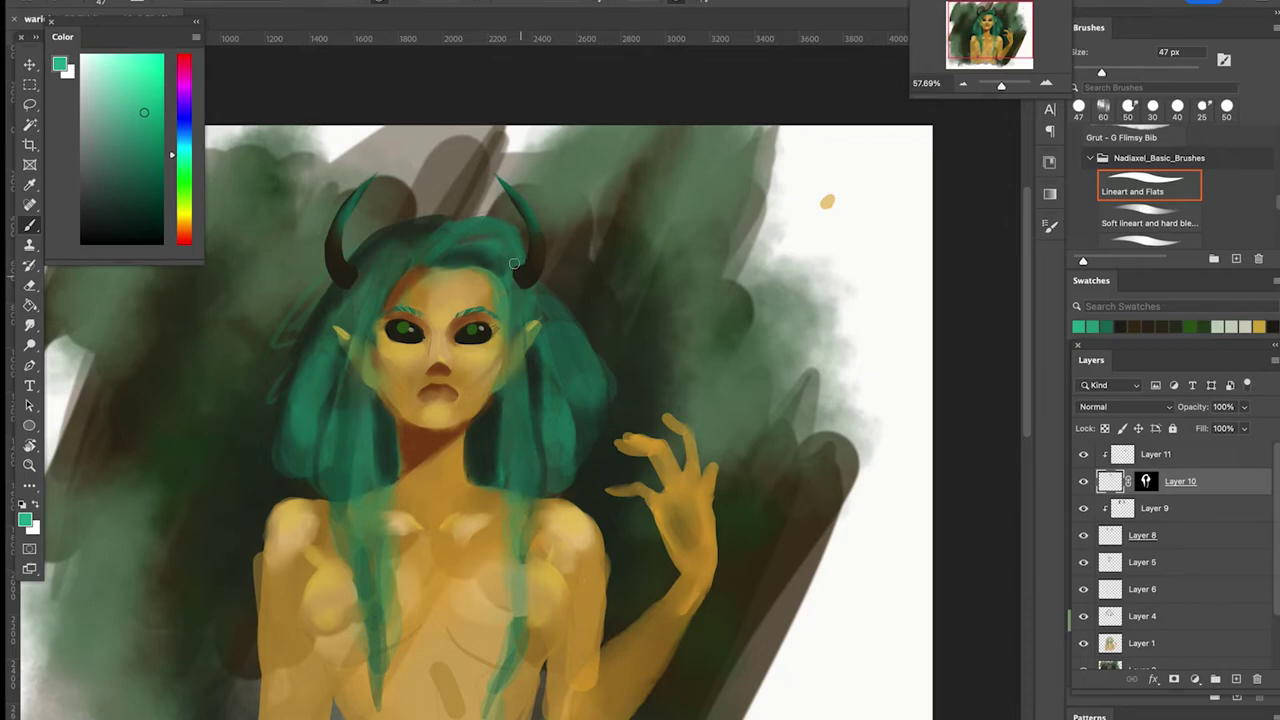
drag(515, 300, 524, 476)
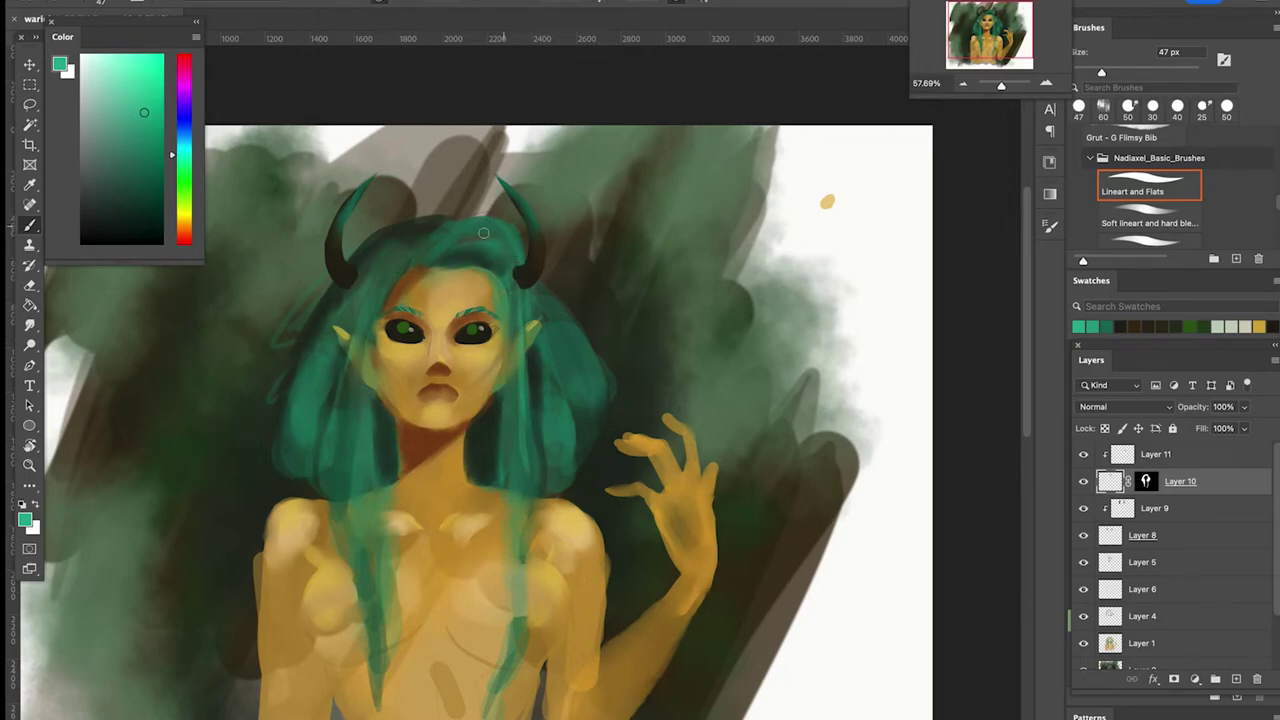
drag(523, 290, 522, 380)
drag(522, 424, 542, 496)
drag(528, 446, 531, 520)
drag(522, 626, 512, 668)
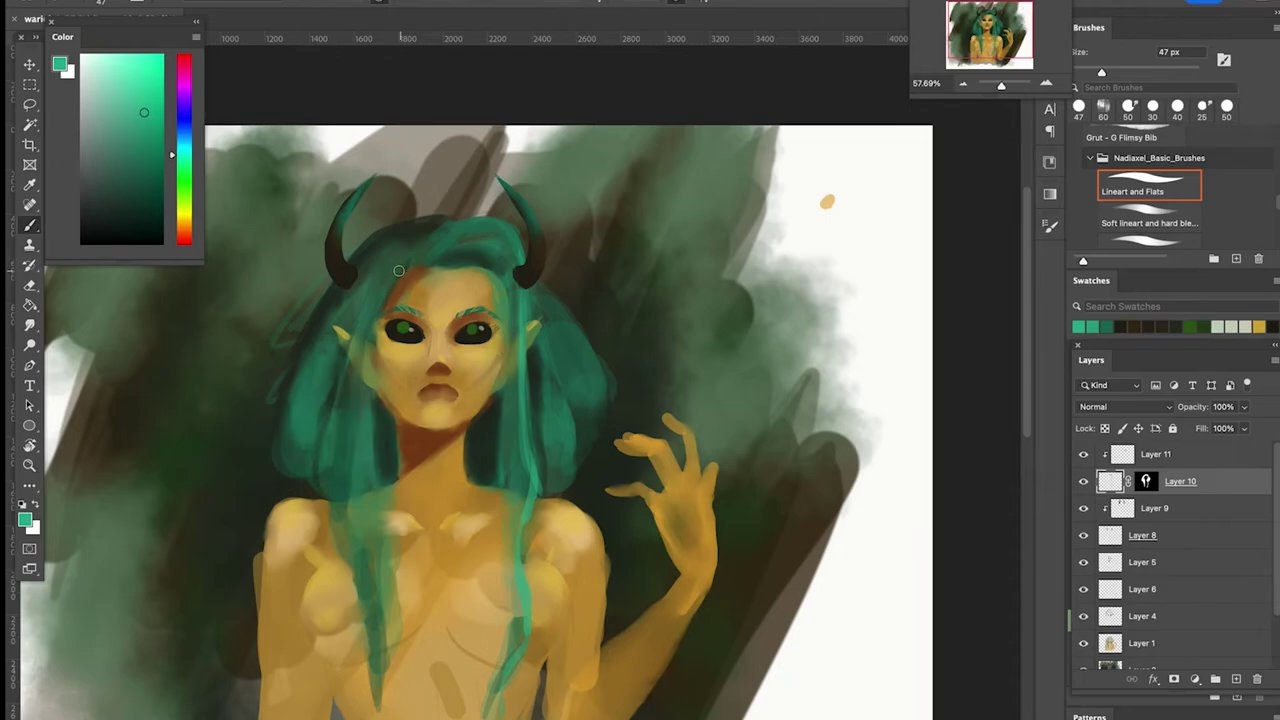
Highlight the left-hand hair strand in light teal from beside the ear down onto the chest
drag(368, 391, 366, 424)
drag(368, 316, 351, 420)
drag(366, 334, 371, 482)
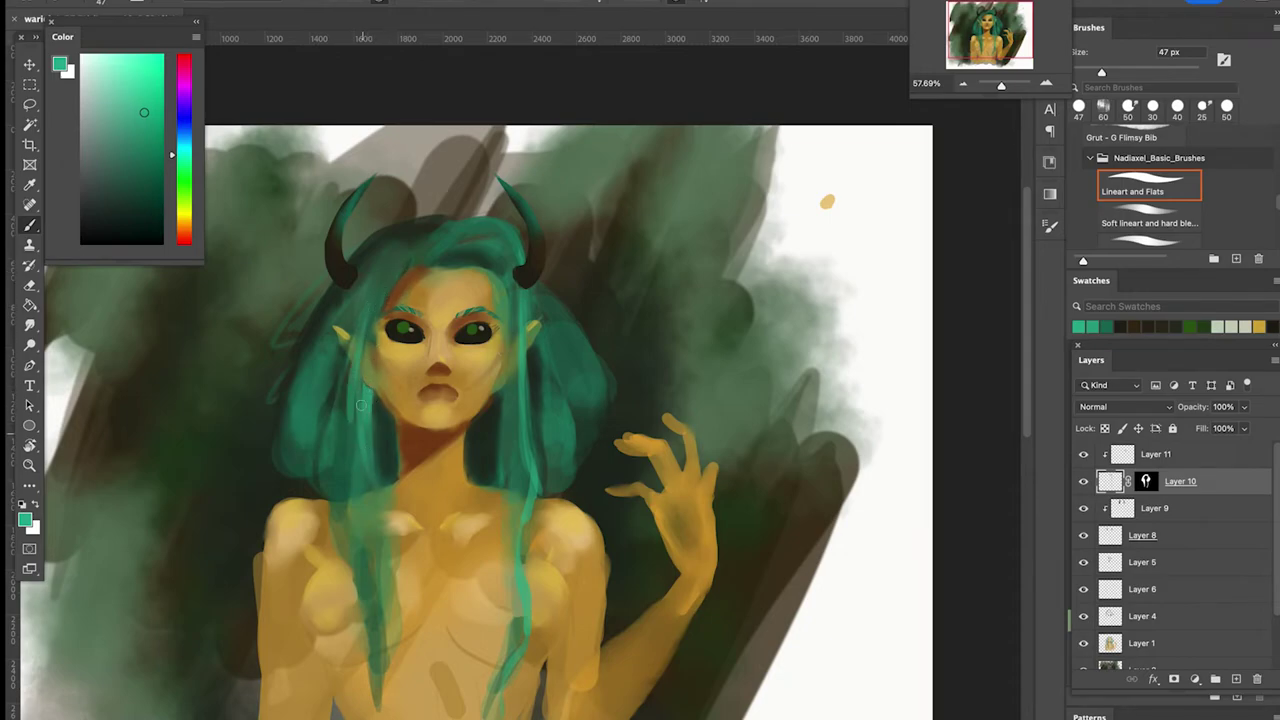
key(e)
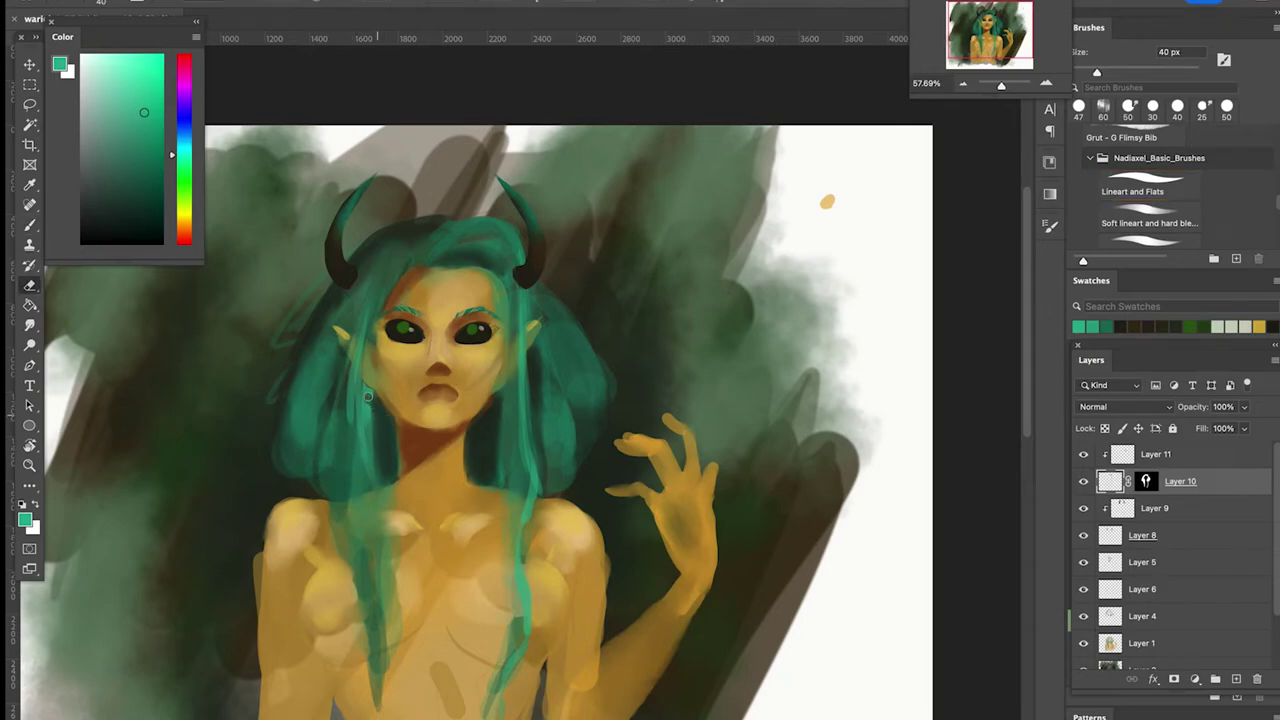
key(b)
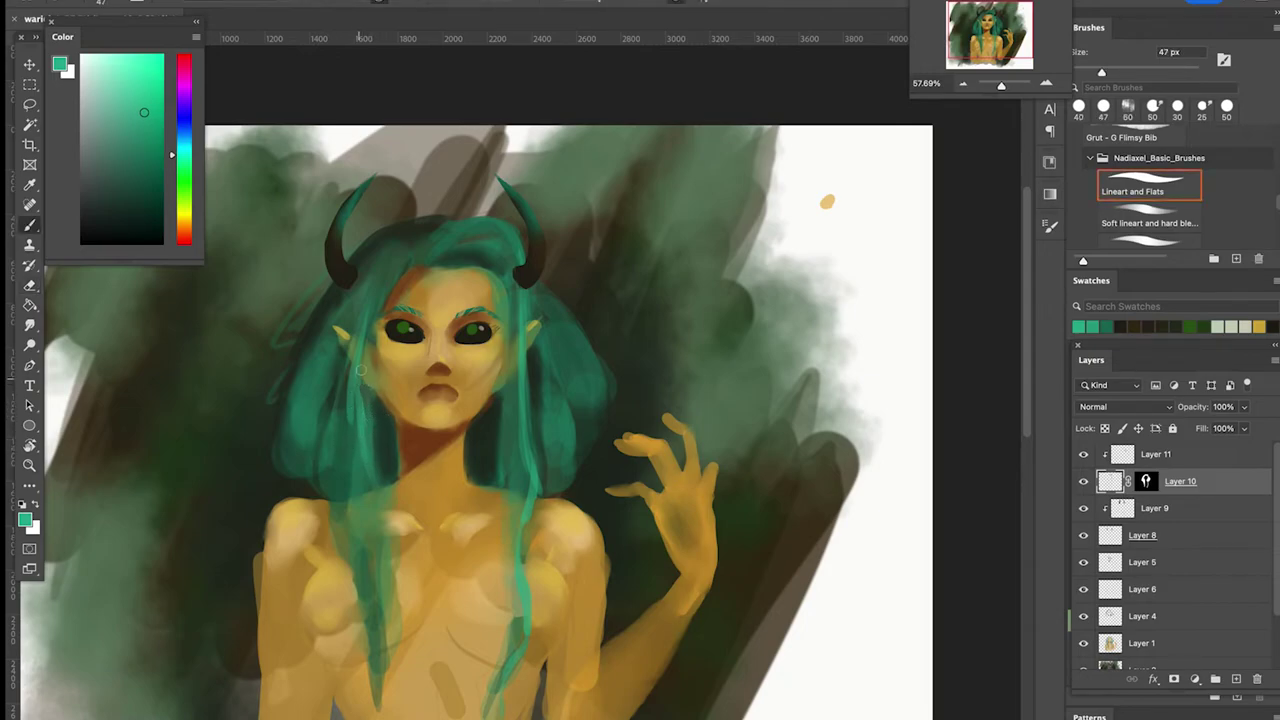
drag(358, 444, 377, 556)
mouse_move(364, 484)
mouse_down()
mouse_move(388, 558)
mouse_move(339, 509)
mouse_move(378, 590)
mouse_up()
Add light-teal strand highlights to the outer left hair, the hairline above the forehead and the right hair mass
drag(314, 416, 310, 472)
drag(304, 388, 314, 474)
drag(431, 252, 402, 256)
drag(519, 262, 528, 317)
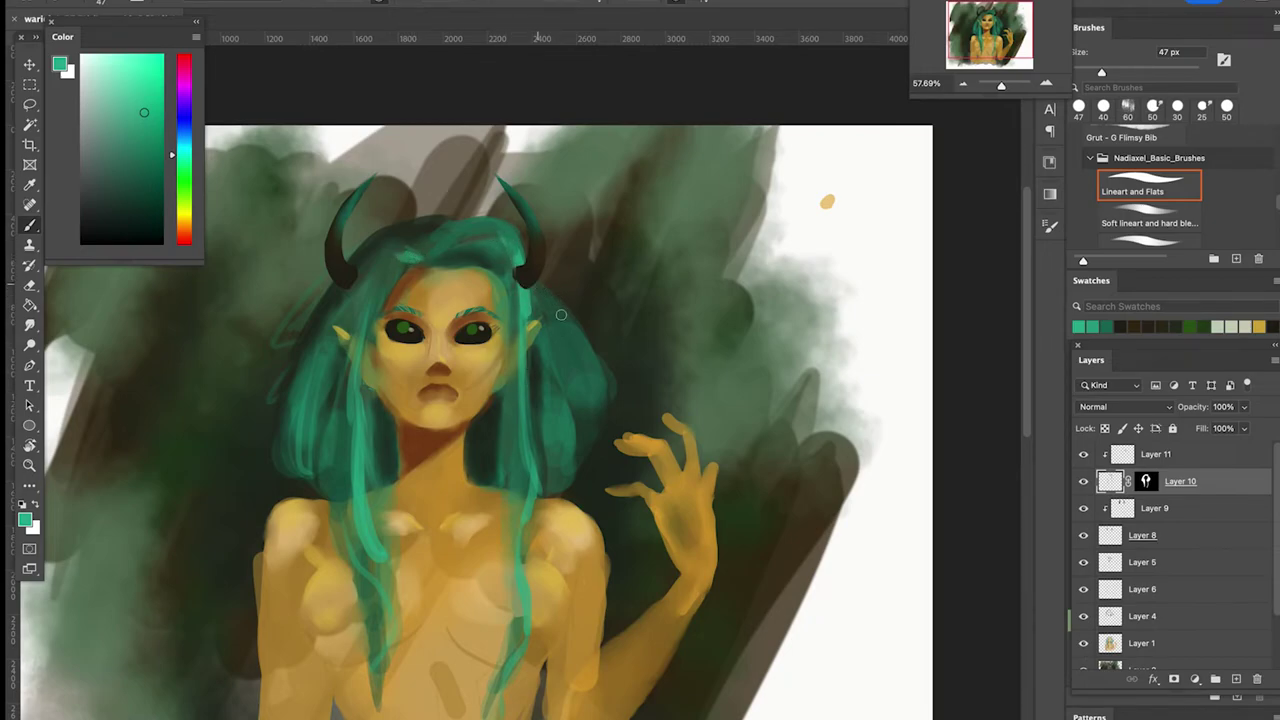
drag(596, 392, 585, 356)
drag(550, 312, 592, 396)
mouse_move(574, 342)
mouse_down()
mouse_move(546, 308)
mouse_move(574, 410)
mouse_up()
drag(561, 370, 567, 441)
drag(553, 332, 562, 416)
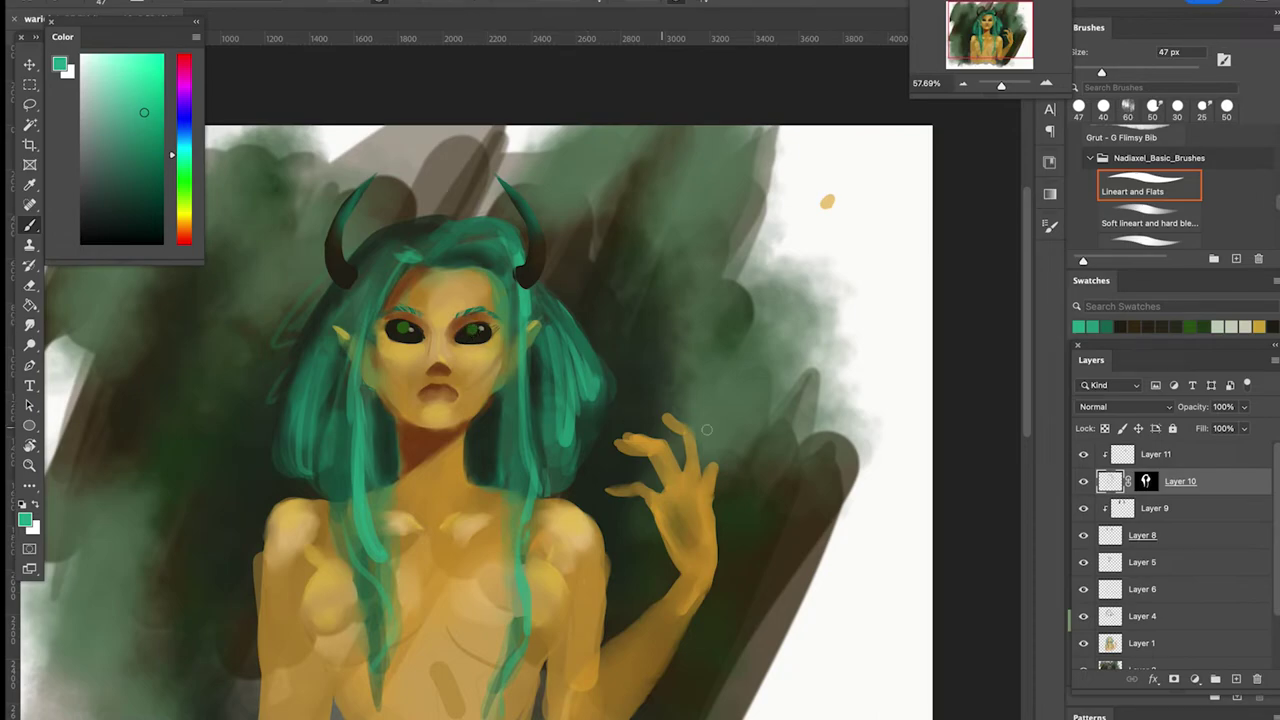
Blend the new hair highlights into the darker teal with the Smudge tool and the 50 px For smudgetool brush
click(31, 324)
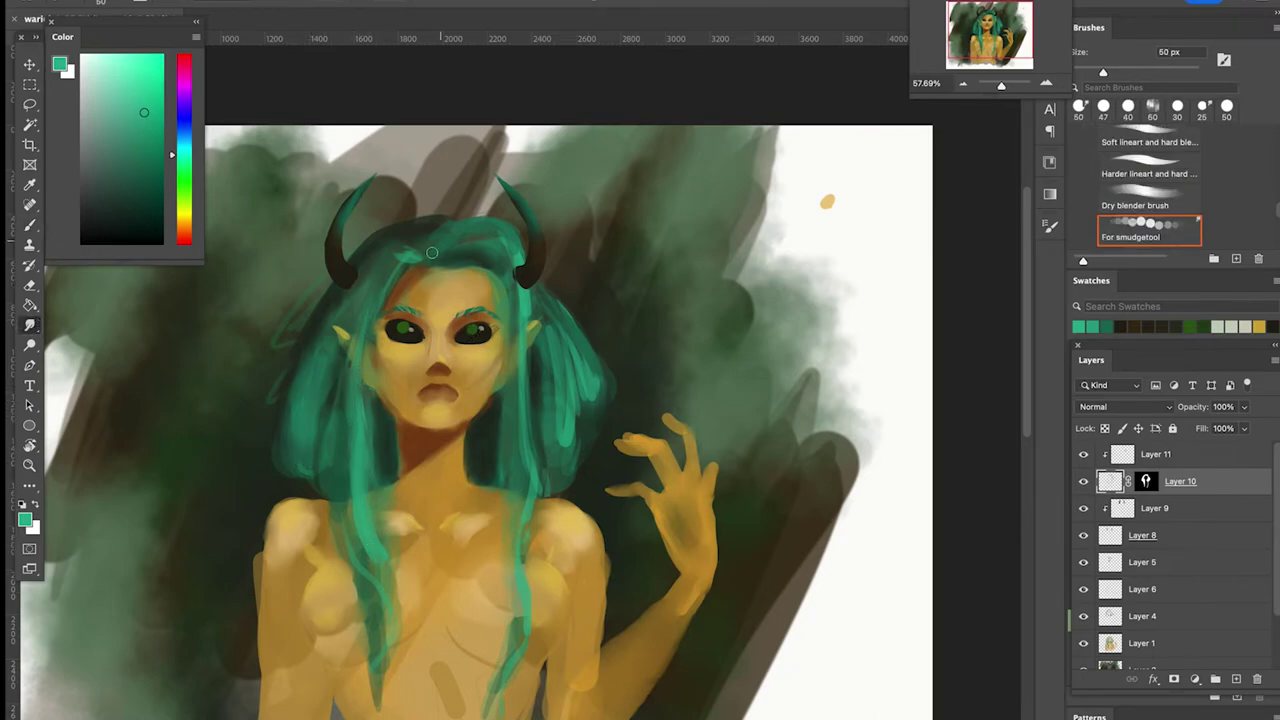
drag(516, 266, 522, 306)
drag(562, 351, 566, 423)
mouse_move(562, 316)
mouse_down()
mouse_move(592, 367)
mouse_move(582, 420)
mouse_up()
drag(566, 367, 556, 454)
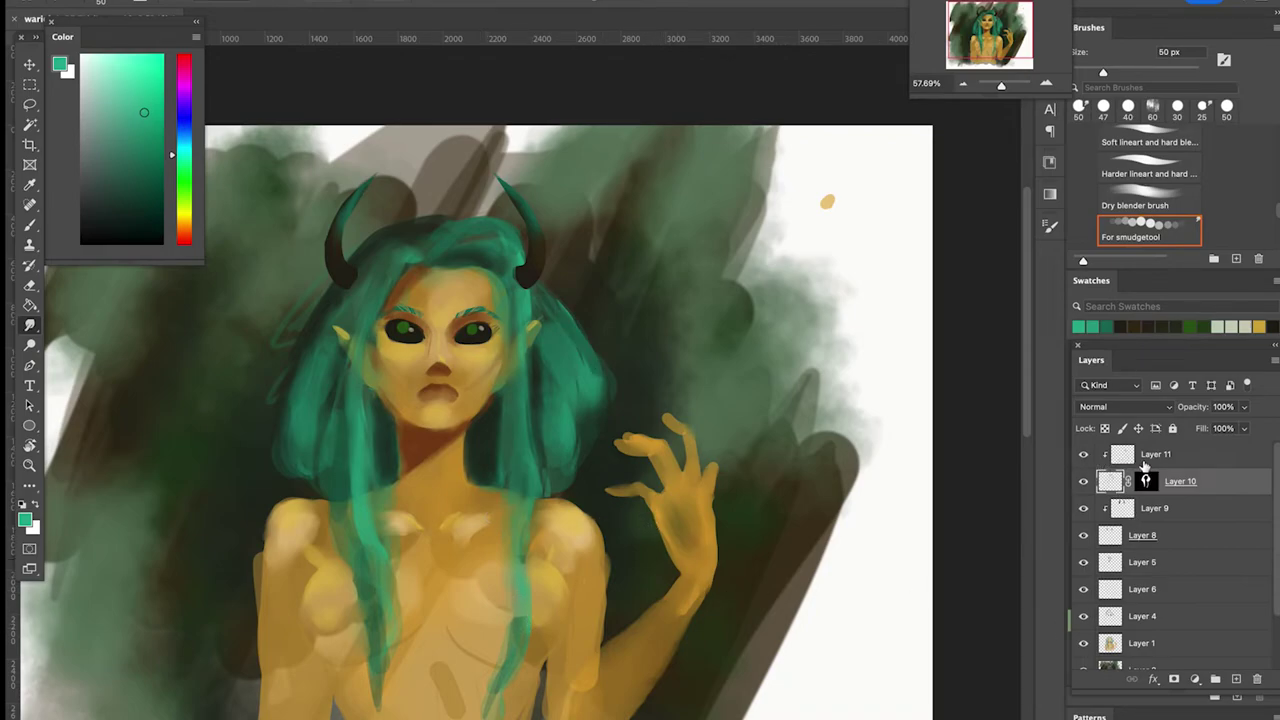
Delete Layer 11 and brush a light-teal highlight along the outer right hair with the 47 px Lineart and Flats brush
click(1151, 458)
drag(1151, 458, 1258, 679)
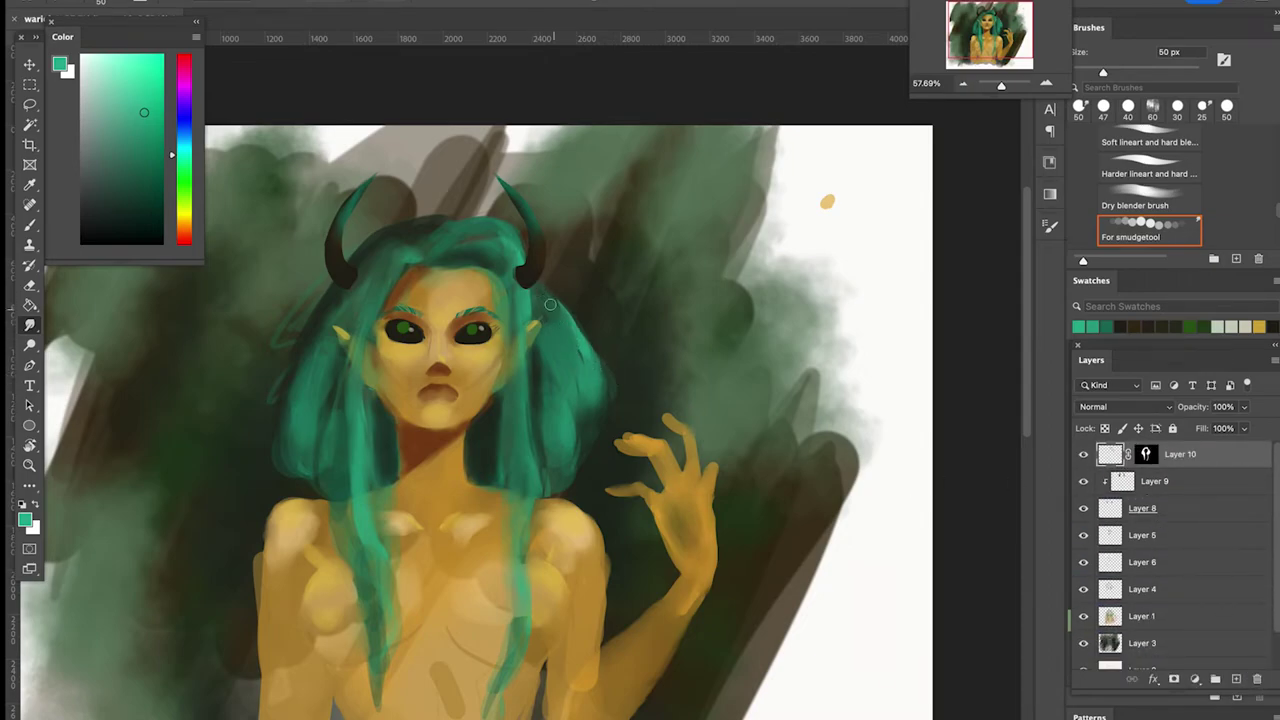
key(b)
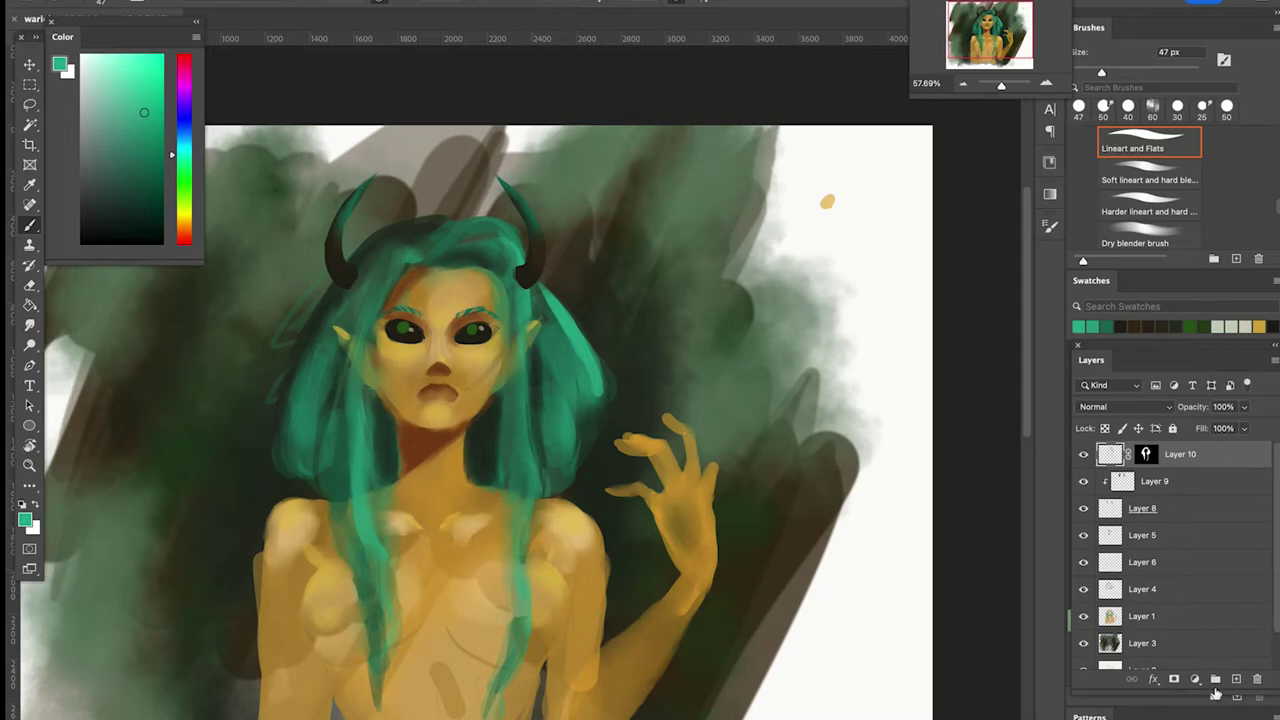
Merge all figure layers from Layer 1 up to Layer 10 into a single layer
click(1132, 540)
click(1083, 536)
click(1083, 536)
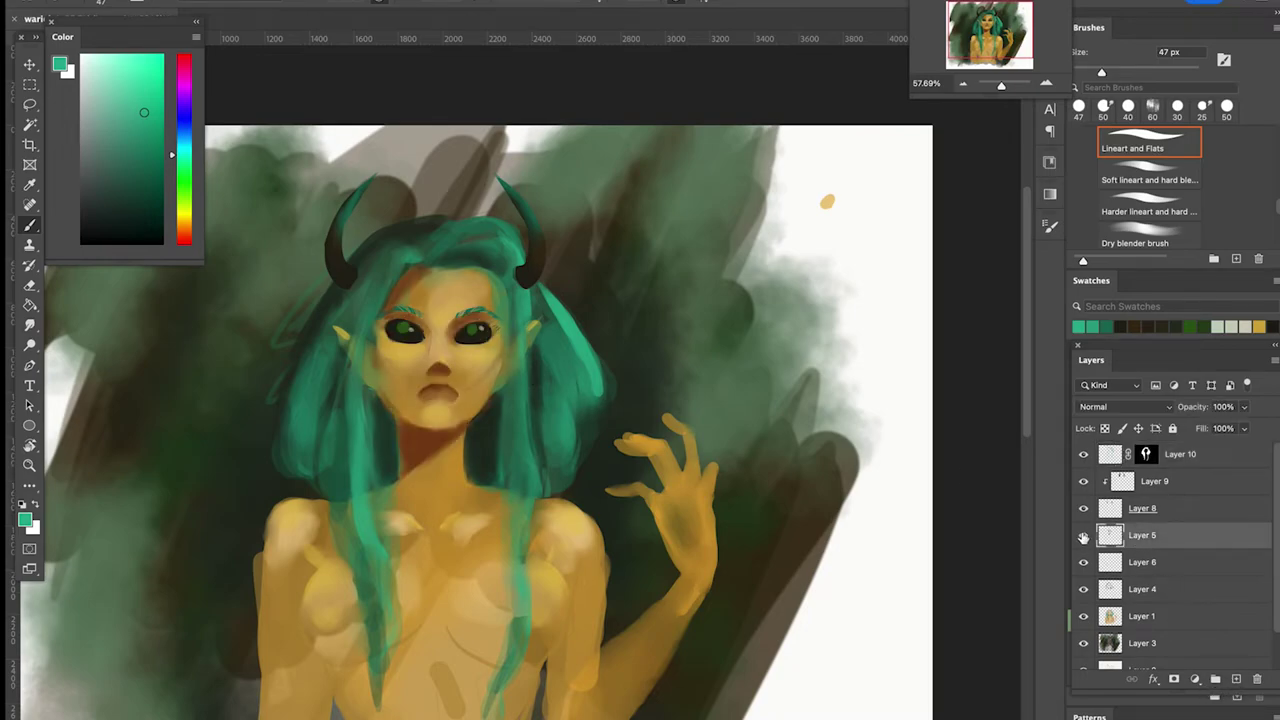
click(1142, 619)
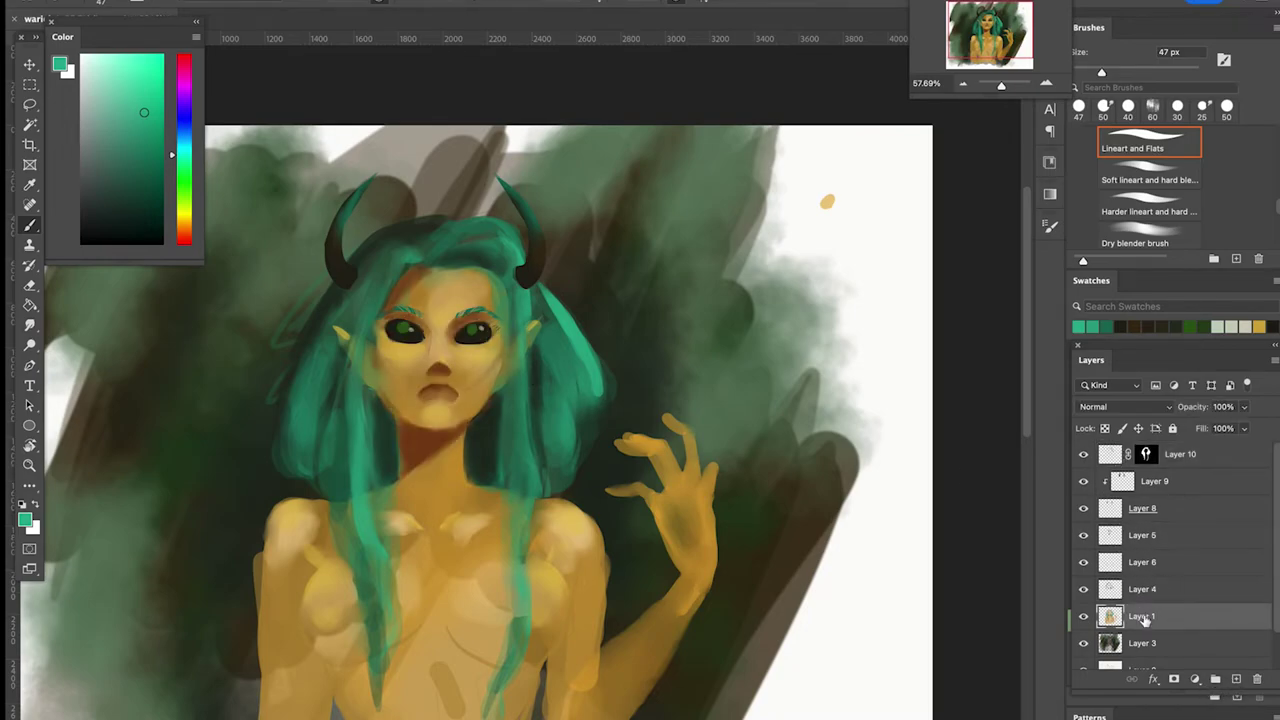
shift+click(1200, 456)
key(super+e)
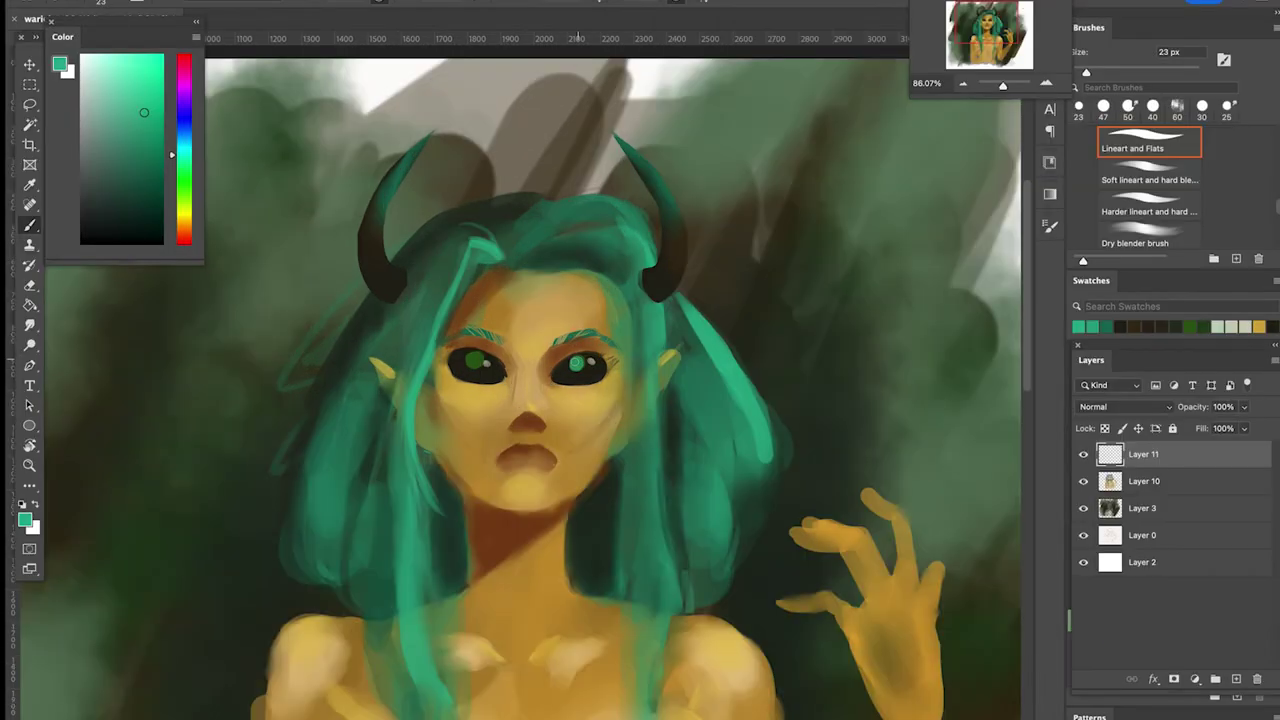
On a new layer, paint the irises light teal and draw a fine strand down beside the right cheek at 23 px
drag(478, 362, 474, 358)
drag(628, 258, 633, 492)
mouse_move(644, 268)
mouse_down()
mouse_move(645, 298)
mouse_move(632, 240)
mouse_move(645, 329)
mouse_move(630, 238)
mouse_move(646, 504)
mouse_move(631, 414)
mouse_move(645, 357)
mouse_move(622, 530)
mouse_up()
drag(638, 478, 620, 536)
mouse_move(636, 450)
mouse_down()
mouse_move(600, 570)
mouse_move(634, 520)
mouse_move(590, 548)
mouse_up()
drag(640, 478, 640, 382)
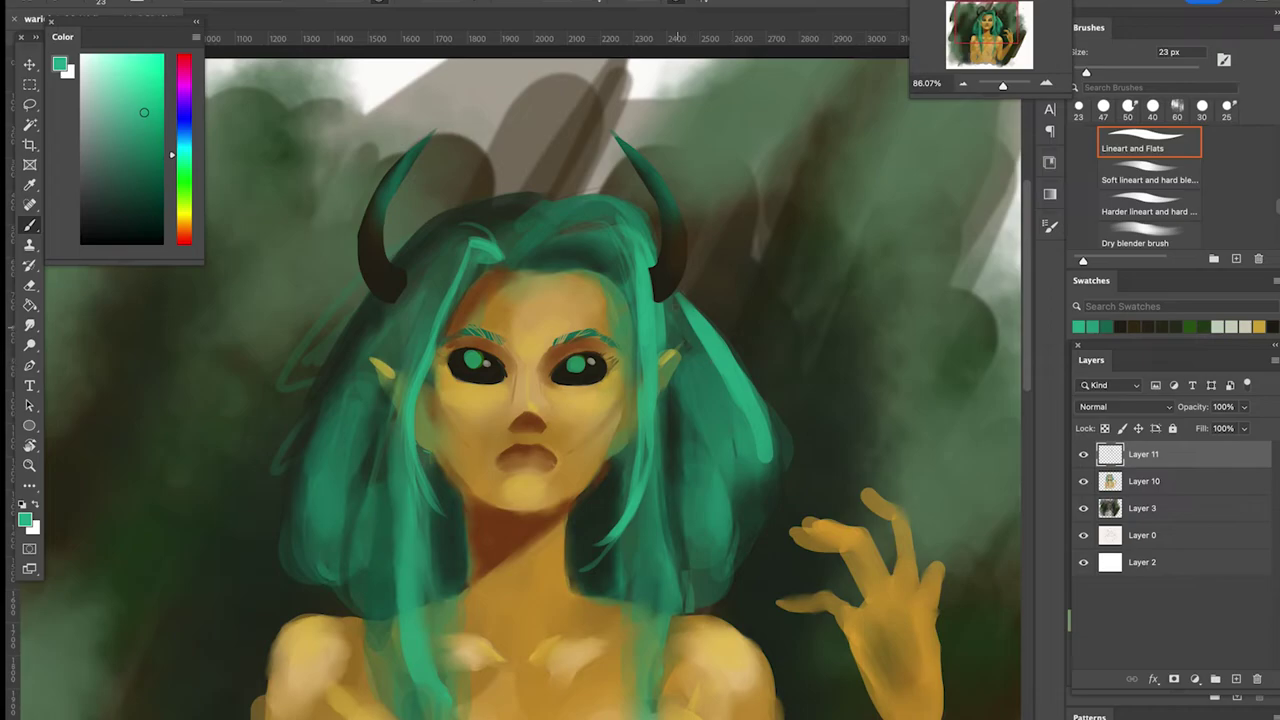
Draw fine light-teal strands along the outer edge of the right hair mass, from the horn base downward
mouse_move(680, 292)
mouse_down()
mouse_move(702, 316)
mouse_move(756, 466)
mouse_up()
drag(680, 316, 704, 368)
mouse_move(675, 298)
mouse_down()
mouse_move(709, 381)
mouse_move(696, 348)
mouse_move(726, 520)
mouse_move(751, 446)
mouse_move(739, 457)
mouse_move(739, 565)
mouse_move(785, 493)
mouse_move(777, 511)
mouse_move(772, 410)
mouse_up()
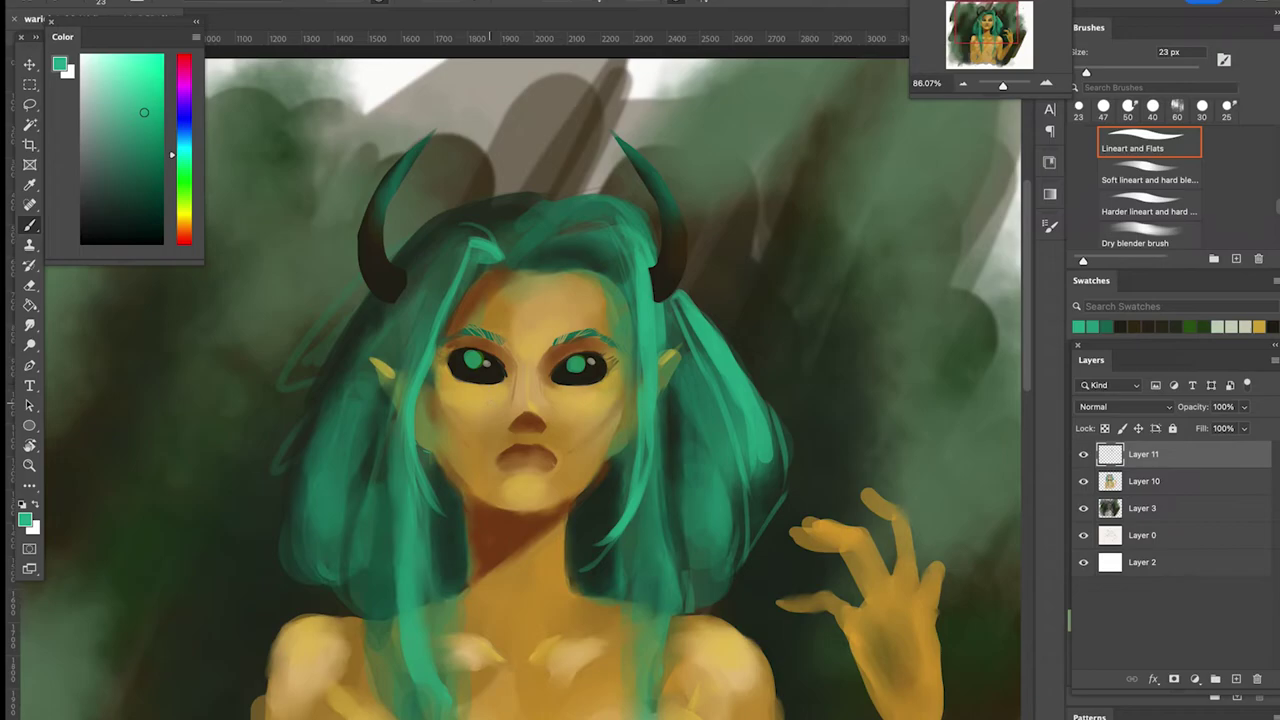
Sample a near-black, reduce the brush to 7 px and draw a lash at the right eye's outer corner
click(1134, 326)
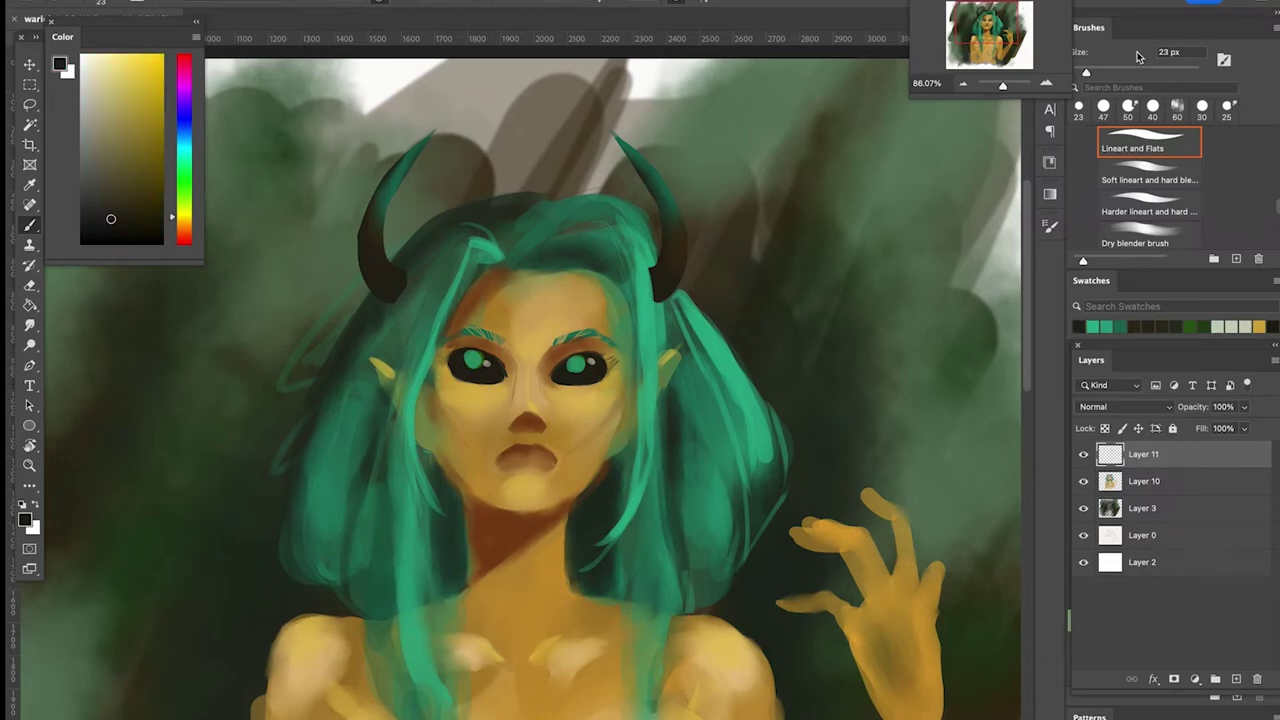
drag(1087, 73, 1076, 73)
alt+click(490, 210)
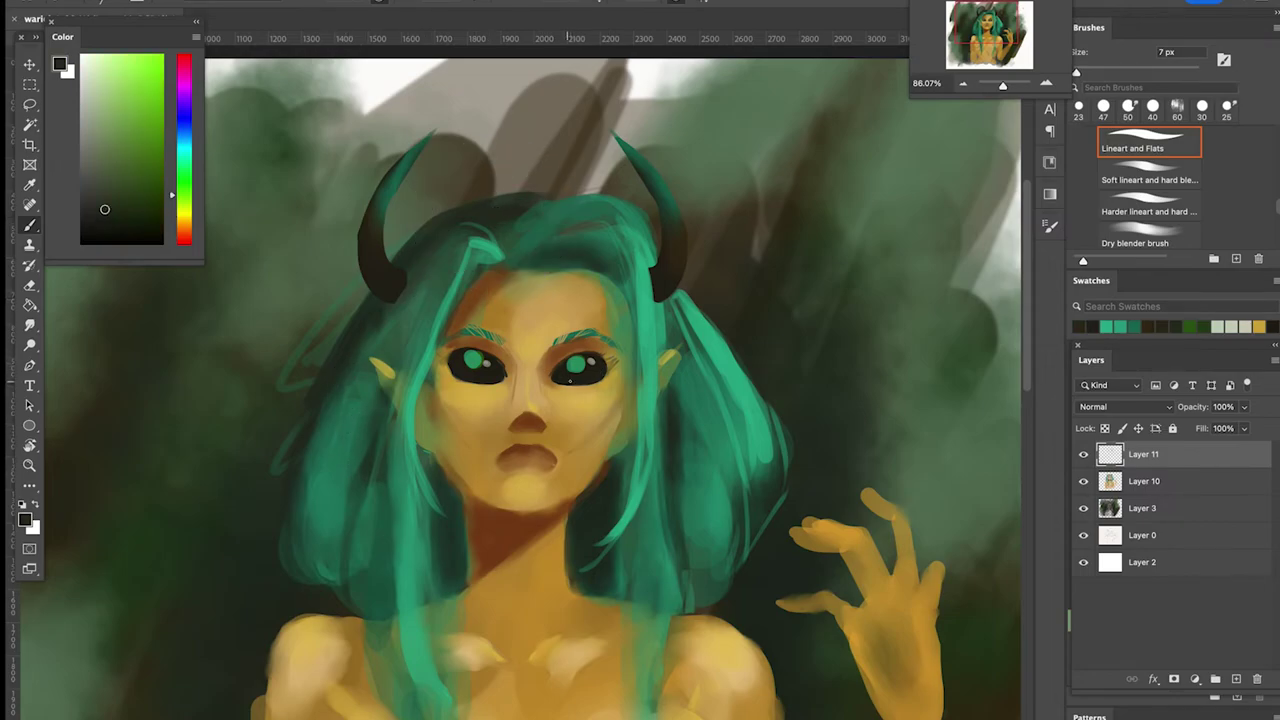
click(607, 368)
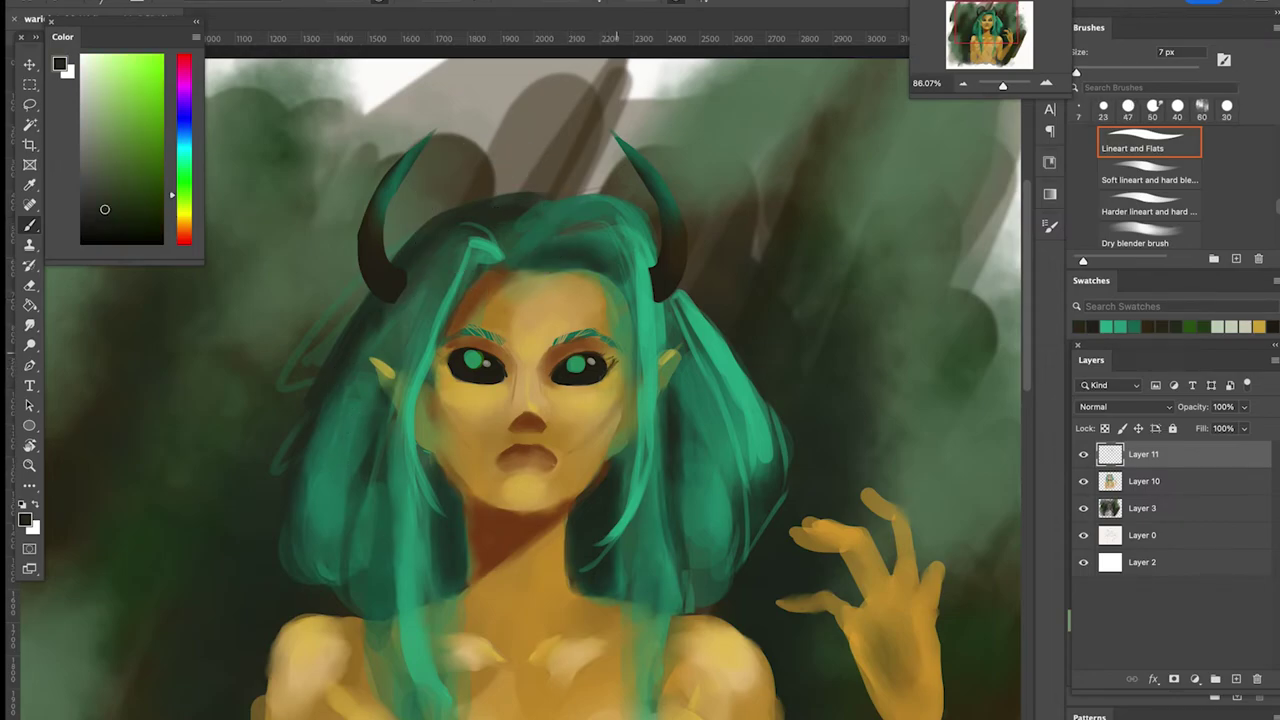
drag(1005, 89, 1008, 89)
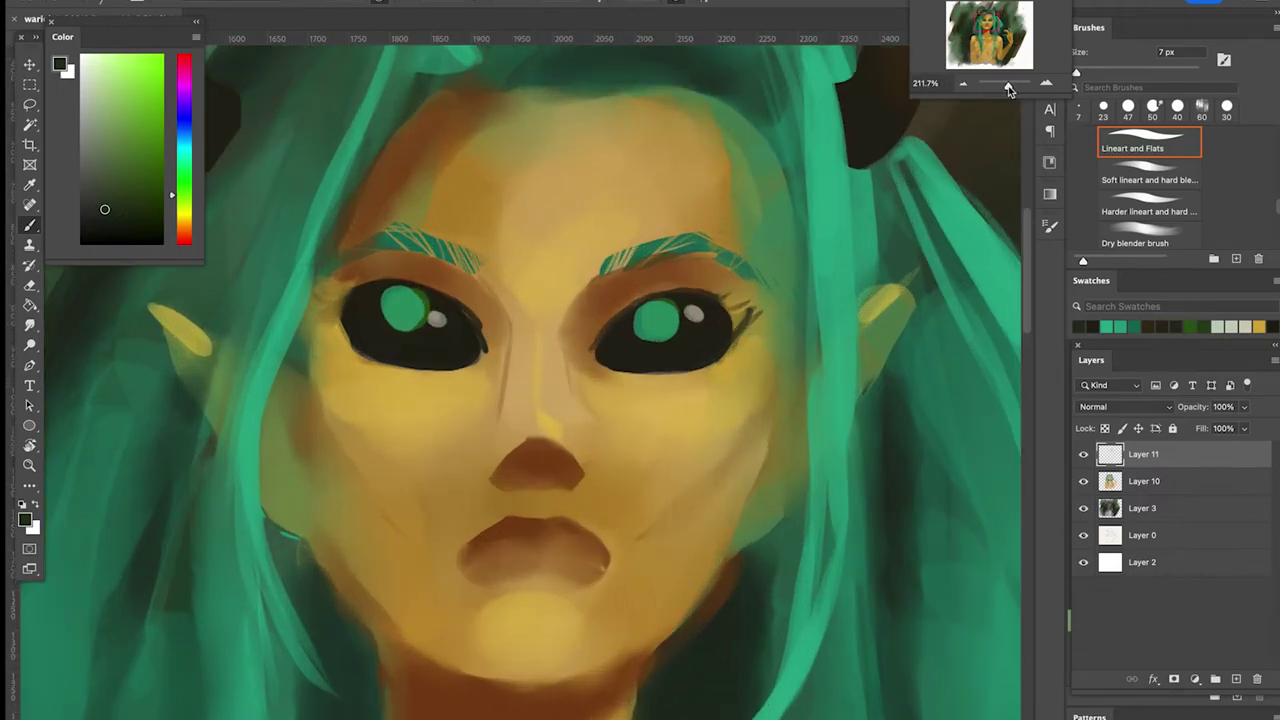
Rotate the canvas, then line the right eye's upper lid and paint thick near-black lashes around its outer corner
key(r)
mouse_move(520, 341)
mouse_down()
mouse_move(597, 389)
mouse_move(469, 363)
mouse_up()
drag(593, 185, 605, 160)
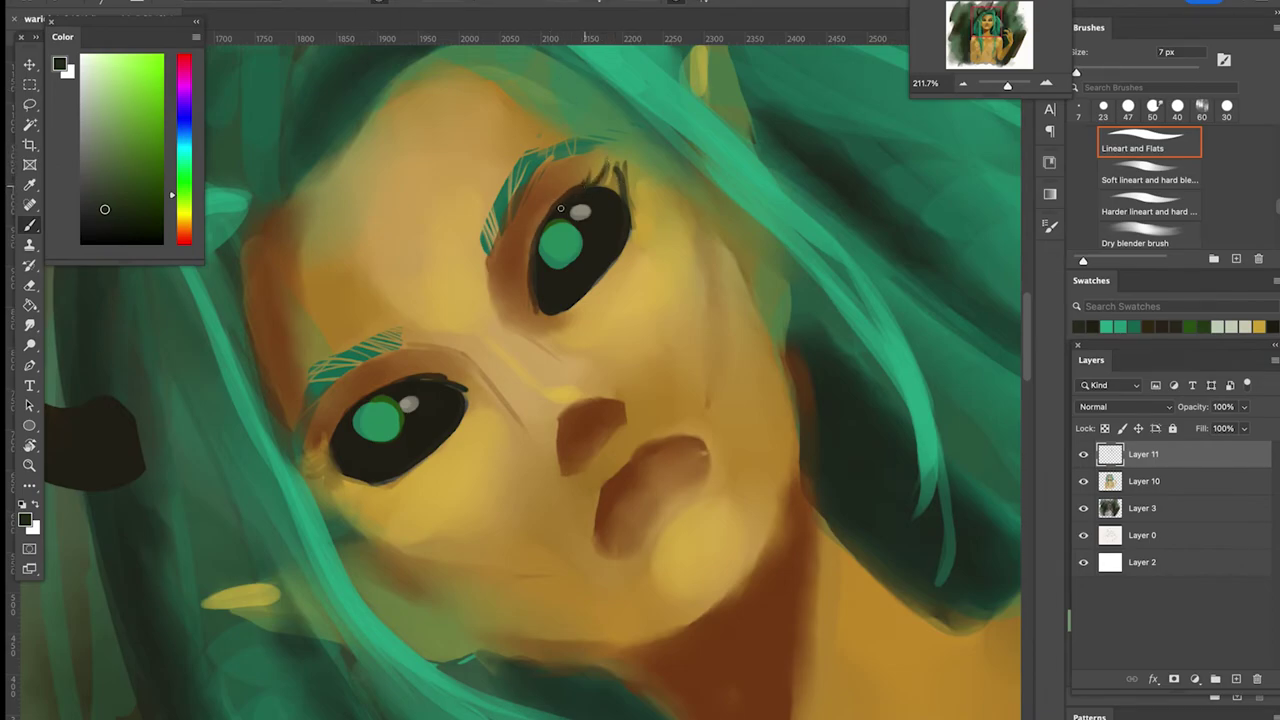
mouse_move(556, 212)
mouse_down()
mouse_move(538, 252)
mouse_move(539, 303)
mouse_up()
mouse_move(600, 182)
mouse_down()
mouse_move(634, 162)
mouse_move(624, 186)
mouse_move(606, 182)
mouse_move(618, 193)
mouse_up()
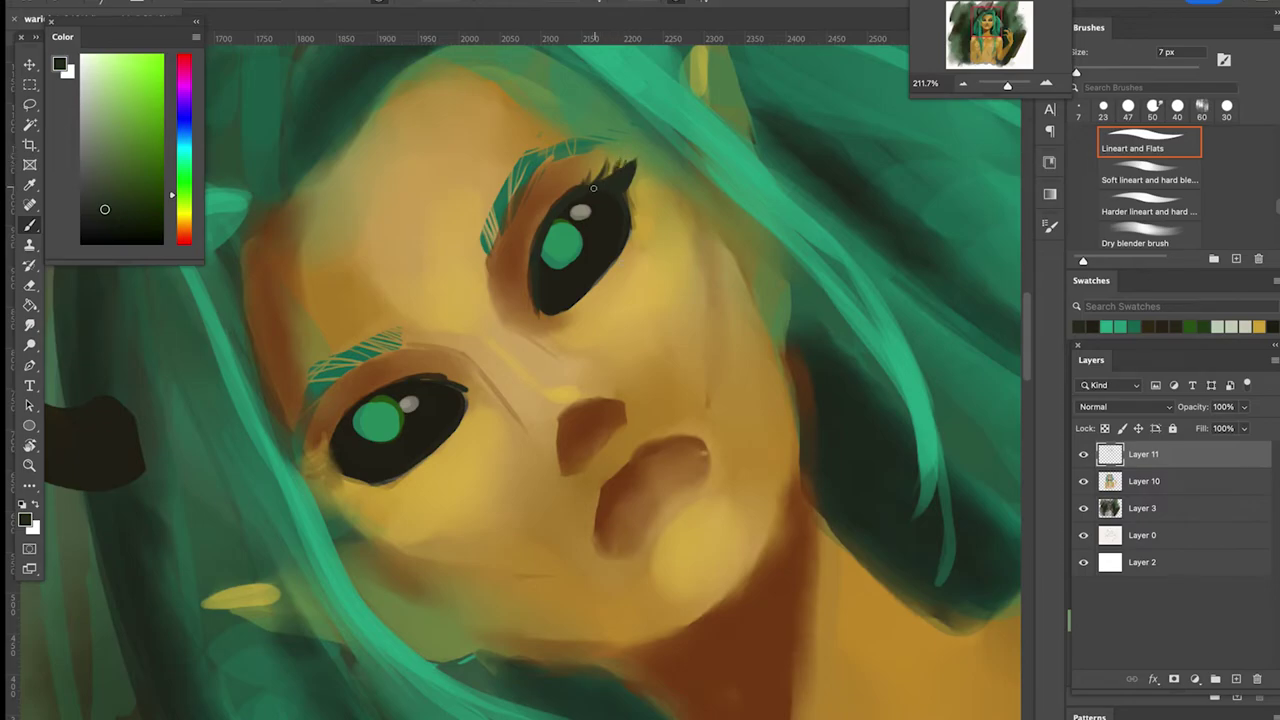
mouse_move(610, 176)
mouse_down()
mouse_move(620, 156)
mouse_move(646, 213)
mouse_up()
Touch up the right eye's inner corner in orange-brown and shade its upper lid and crease with dark brown
alt+click(558, 305)
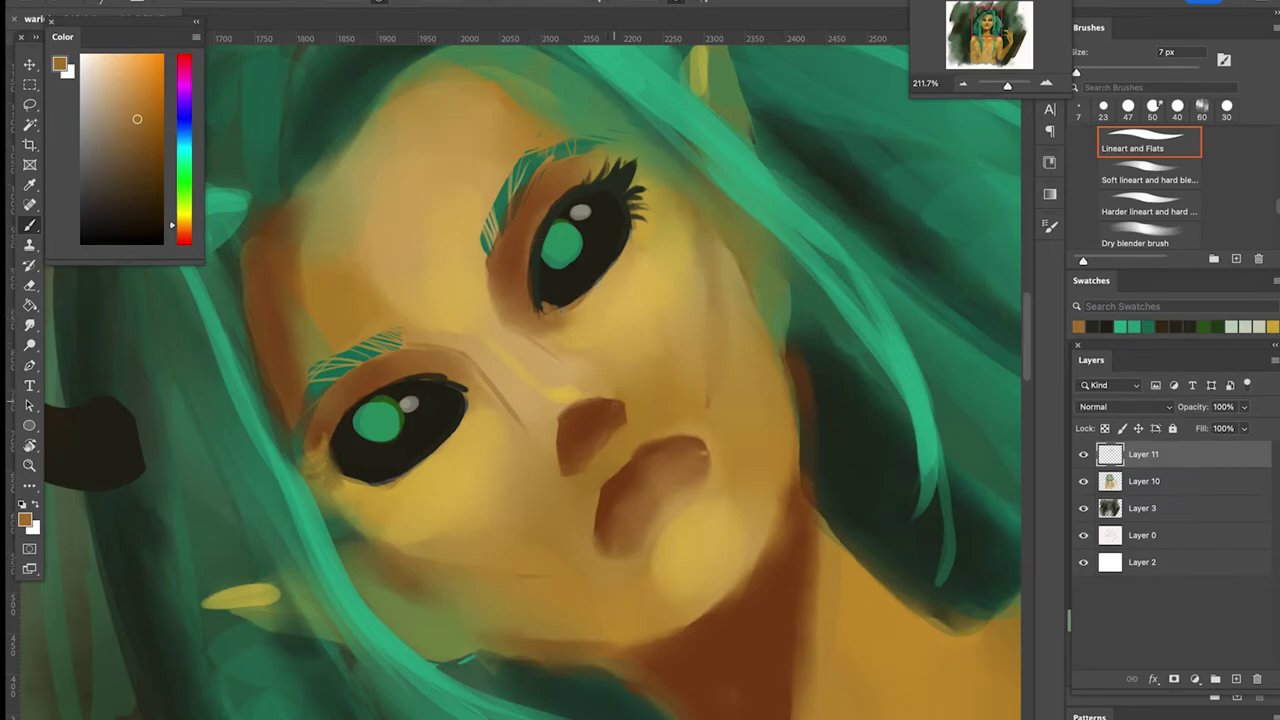
alt+click(283, 410)
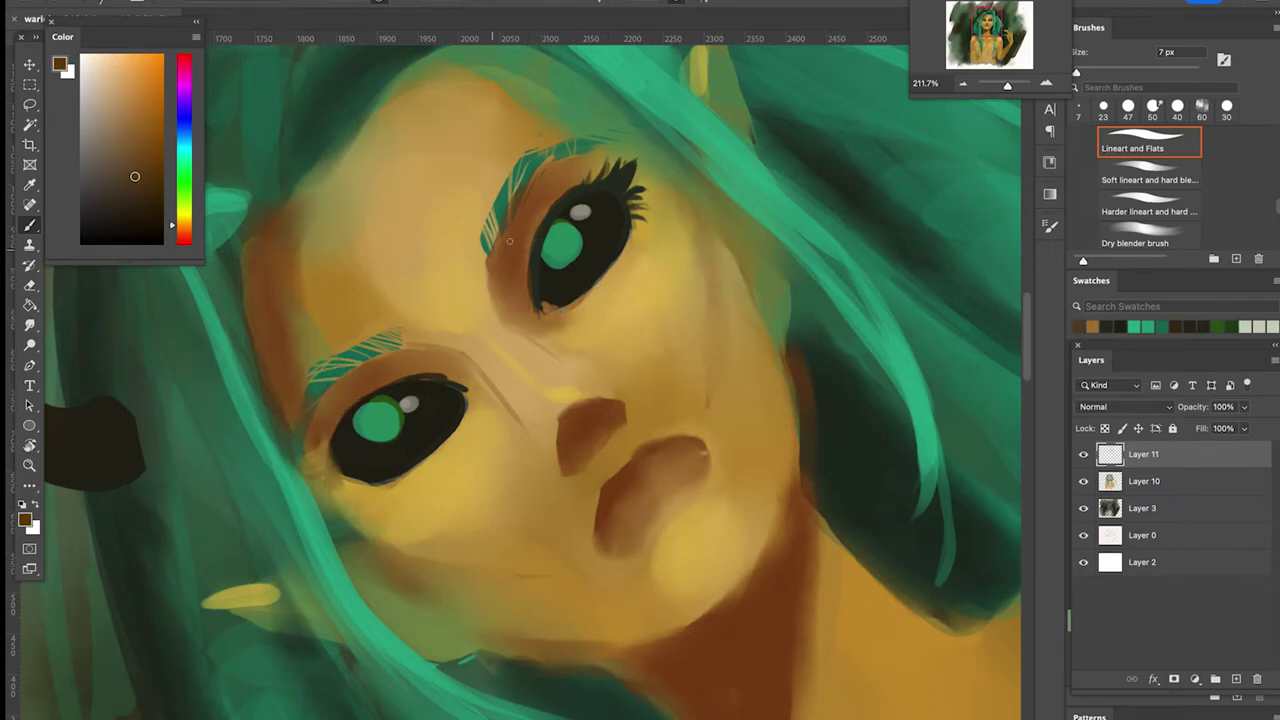
mouse_move(534, 203)
mouse_down()
mouse_move(514, 294)
mouse_move(517, 251)
mouse_move(522, 287)
mouse_up()
mouse_move(516, 239)
mouse_down()
mouse_move(505, 272)
mouse_move(498, 262)
mouse_move(514, 312)
mouse_move(501, 266)
mouse_move(514, 306)
mouse_move(522, 296)
mouse_up()
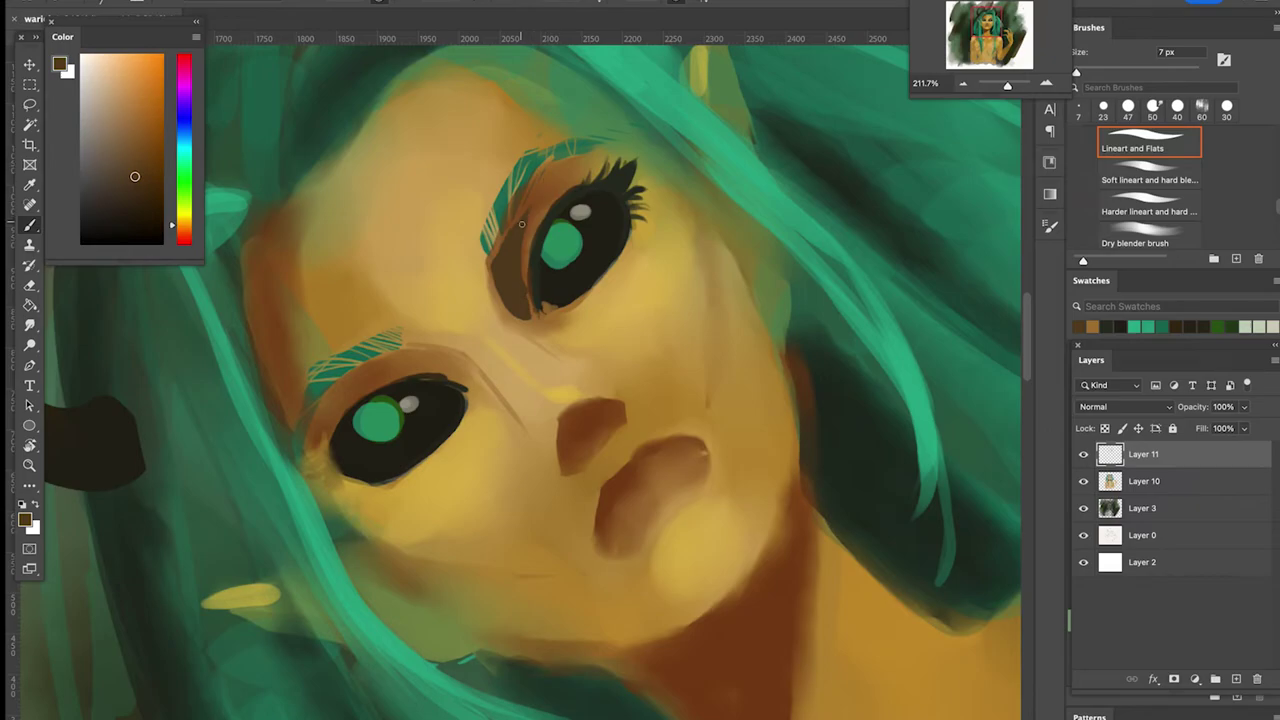
drag(528, 207, 581, 175)
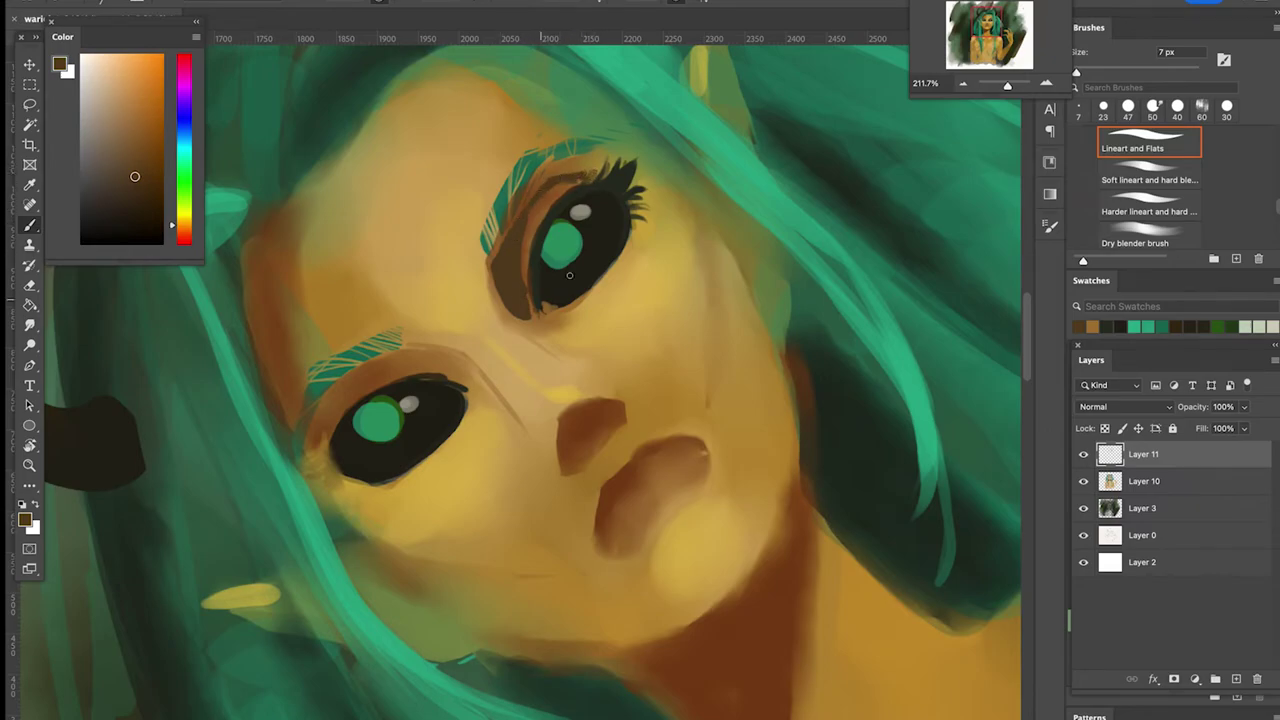
Paint strokes along the right eye's outer lower lid, darken the left eye's outer lid in dark brown, and sample a near-black
drag(628, 195, 638, 246)
mouse_move(331, 437)
mouse_down()
mouse_move(350, 405)
mouse_move(327, 441)
mouse_move(323, 426)
mouse_move(342, 396)
mouse_move(324, 439)
mouse_move(344, 402)
mouse_move(332, 412)
mouse_move(379, 377)
mouse_move(349, 401)
mouse_up()
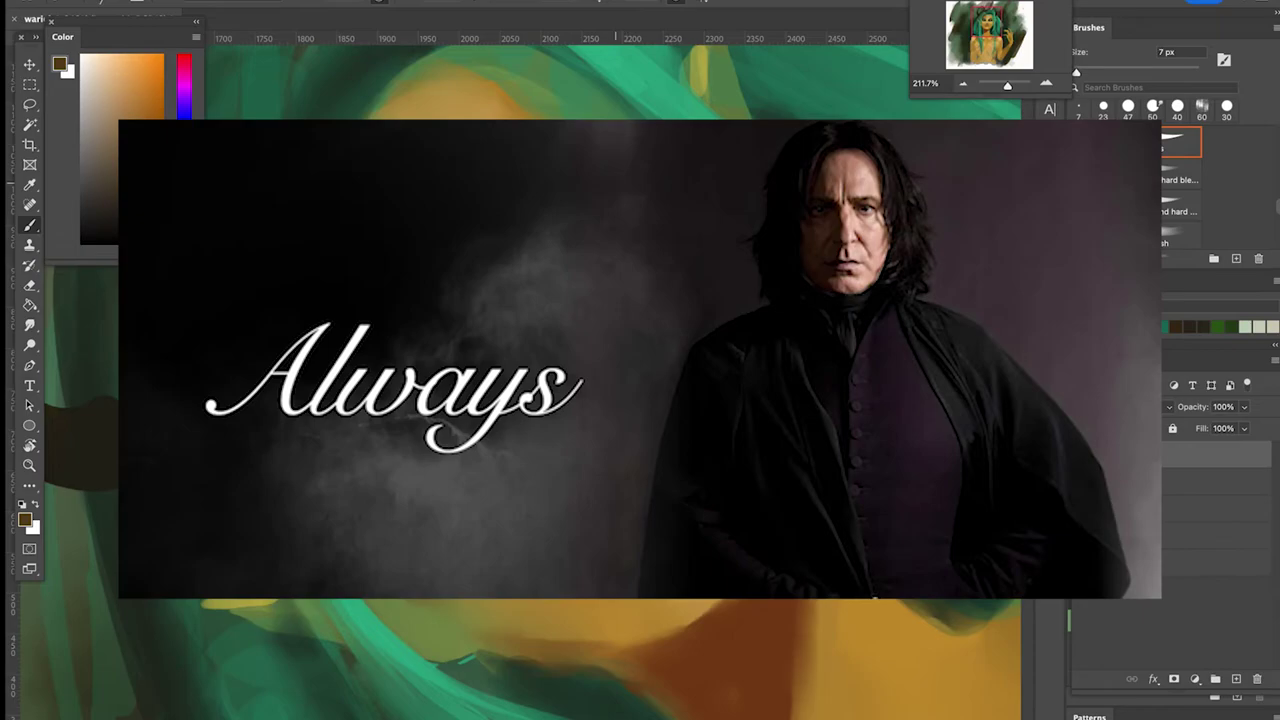
alt+click(621, 249)
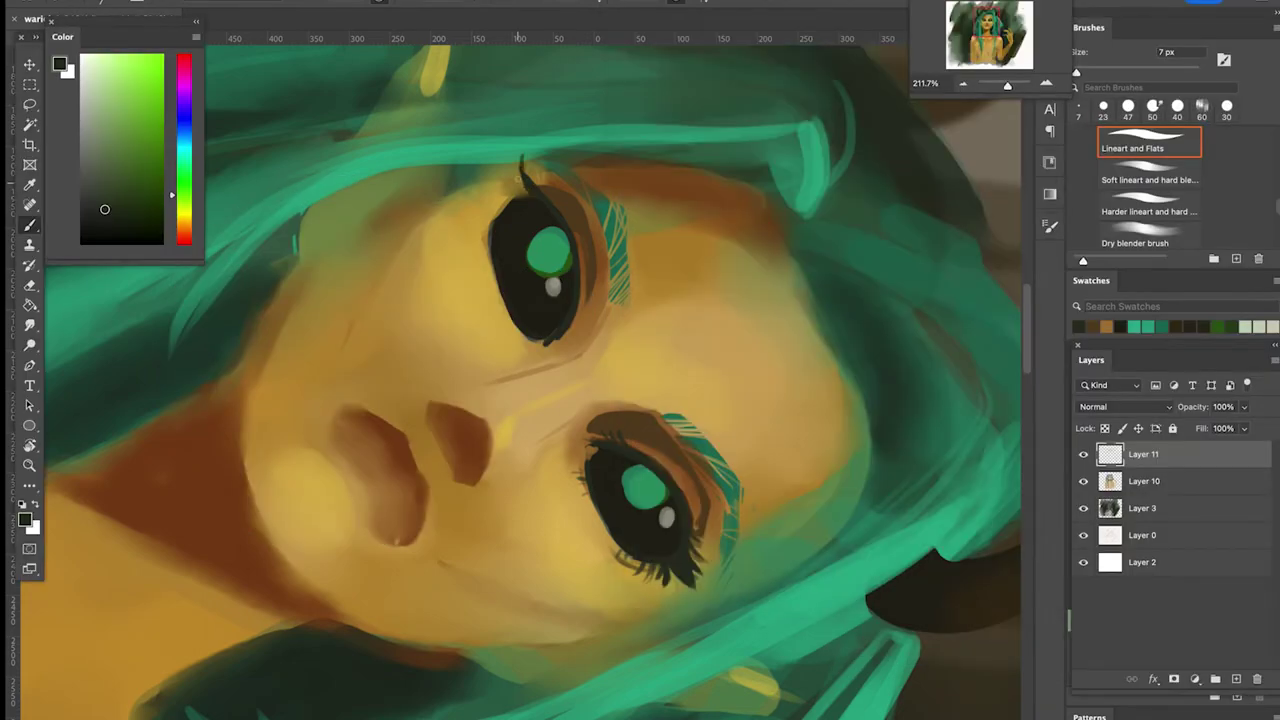
Draw near-black lashes around the left eye's outer corner and darken its lid lines with varied fine brush sizes
mouse_move(518, 181)
mouse_down()
mouse_move(506, 330)
mouse_move(526, 158)
mouse_up()
key([)
key([)
key([)
key([)
key(])
key(])
key(])
drag(503, 208, 490, 192)
drag(510, 320, 503, 332)
drag(542, 182, 562, 212)
mouse_move(576, 306)
mouse_down()
mouse_move(568, 340)
mouse_move(534, 336)
mouse_move(598, 342)
mouse_up()
Try matching strokes on both elf ears up to their tips, and undo them
alt+click(586, 212)
key(Escape)
key(r)
key(b)
alt+click(541, 436)
drag(708, 348, 726, 322)
drag(374, 360, 342, 326)
key(super+z)
key(super+z)
key(super+z)
key(super+z)
Sample a different colour, stroke both elf ears from base to tip, and touch up the right eye
alt+click(700, 388)
drag(682, 356, 726, 318)
drag(378, 360, 344, 324)
drag(610, 328, 603, 350)
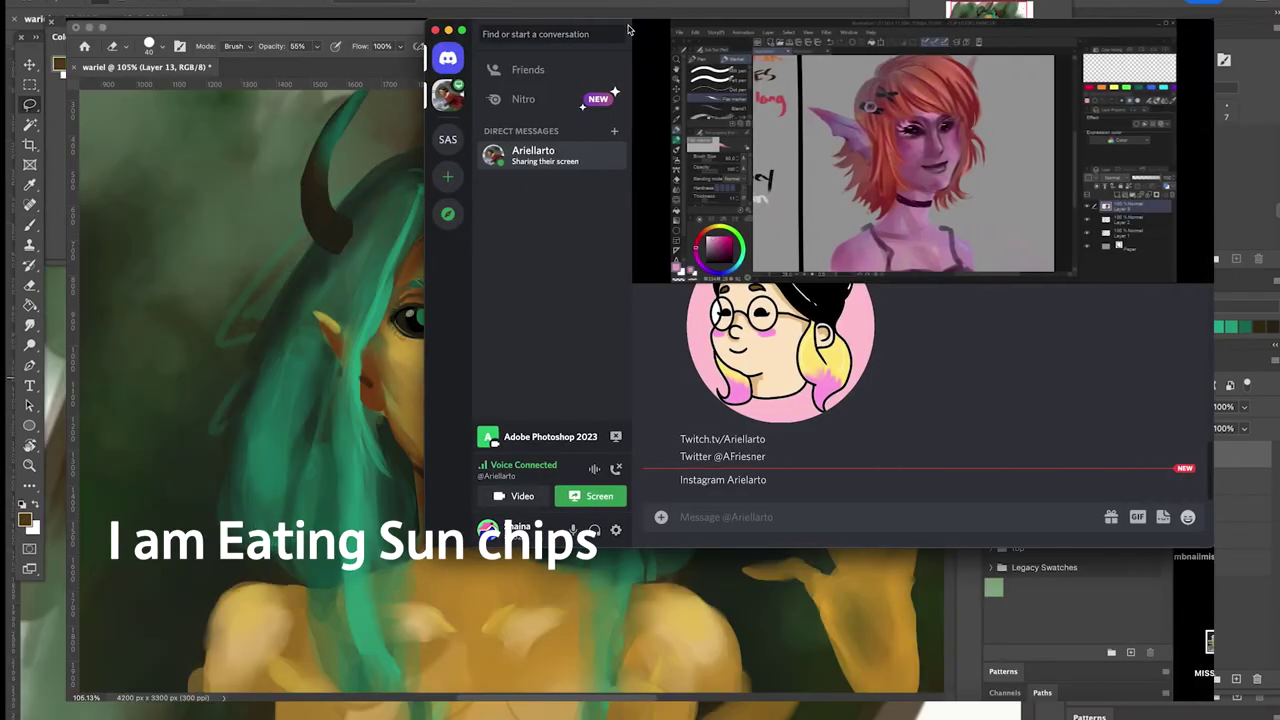
Rework the hair edge beside the left cheek and reshape the left ear's lower edge, alternating brush and eraser
key(b)
key(e)
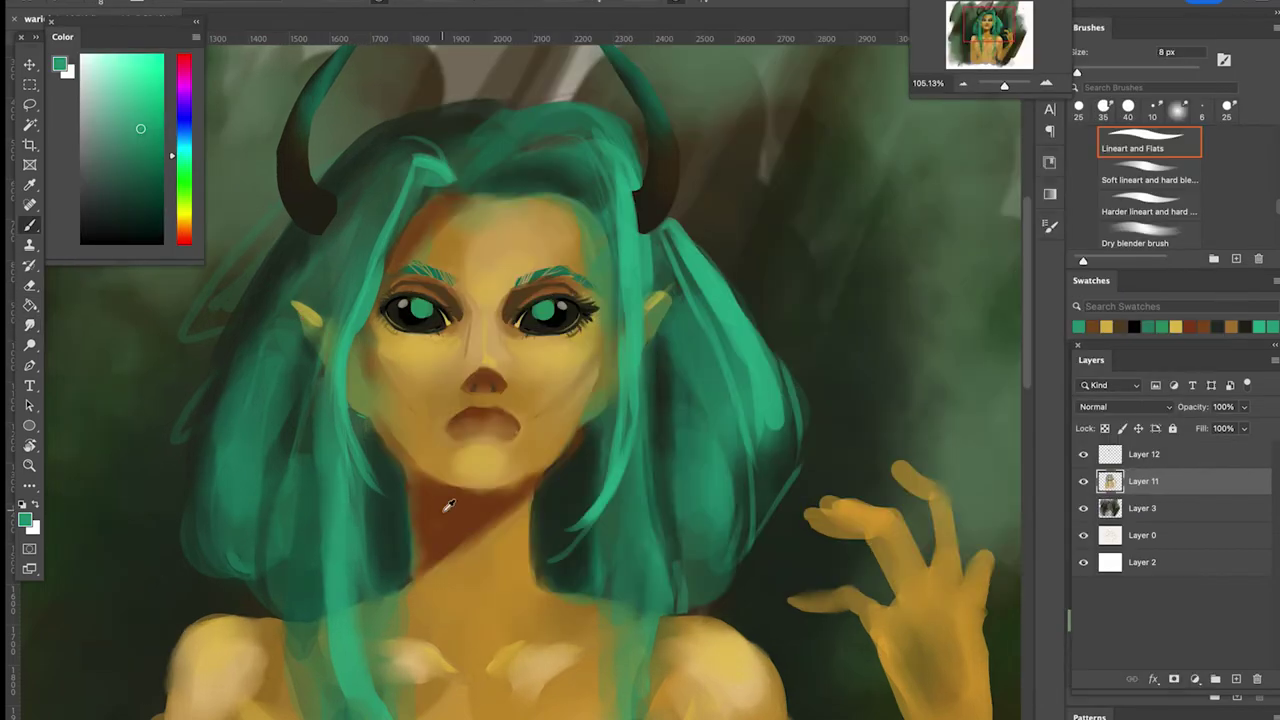
drag(372, 372, 400, 504)
key(e)
key(b)
drag(362, 348, 362, 412)
drag(300, 314, 322, 356)
key(e)
key(b)
Pick a darker shade and paint shadows under the chin, beside the left cheek and at the left hairline
click(141, 199)
mouse_move(416, 490)
mouse_down()
mouse_move(459, 516)
mouse_move(522, 488)
mouse_up()
drag(349, 378, 357, 387)
drag(440, 204, 424, 213)
Paint the hair edge left of the neck with a sampled dark green and smudge the brown patch at the left hairline
alt+click(570, 470)
mouse_move(371, 426)
mouse_down()
mouse_move(394, 470)
mouse_move(406, 572)
mouse_up()
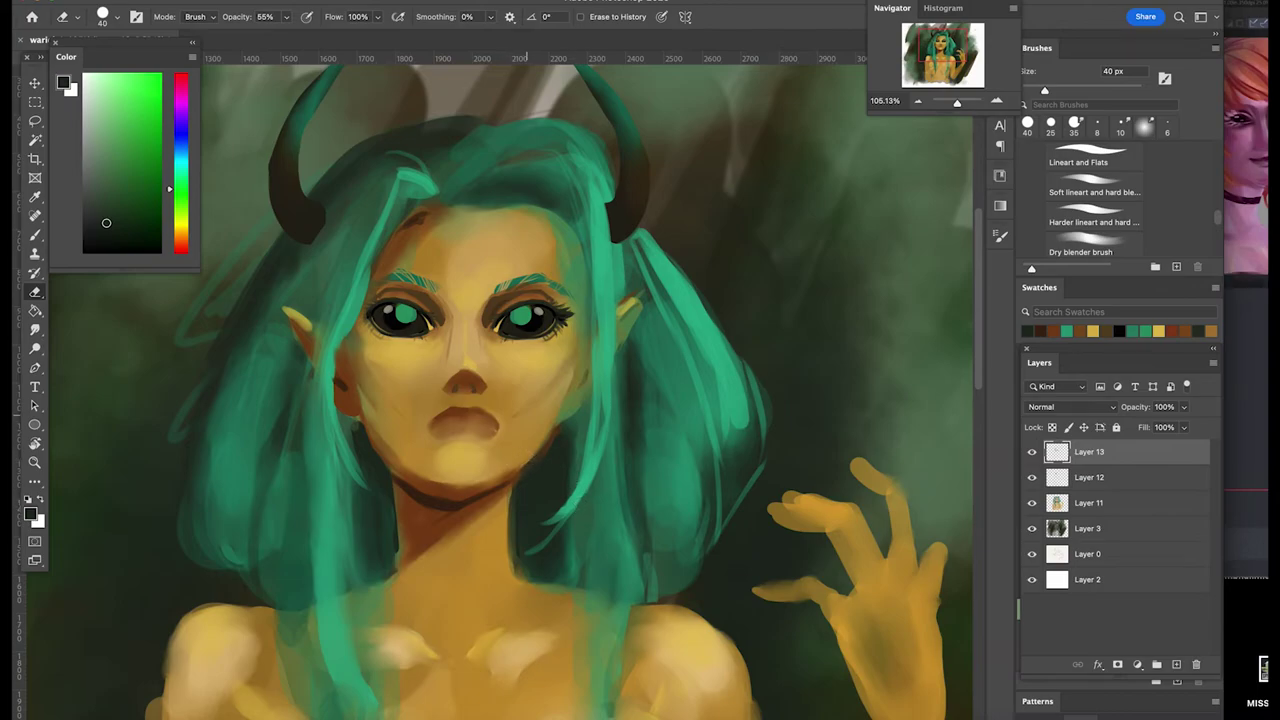
key(r)
drag(414, 226, 404, 237)
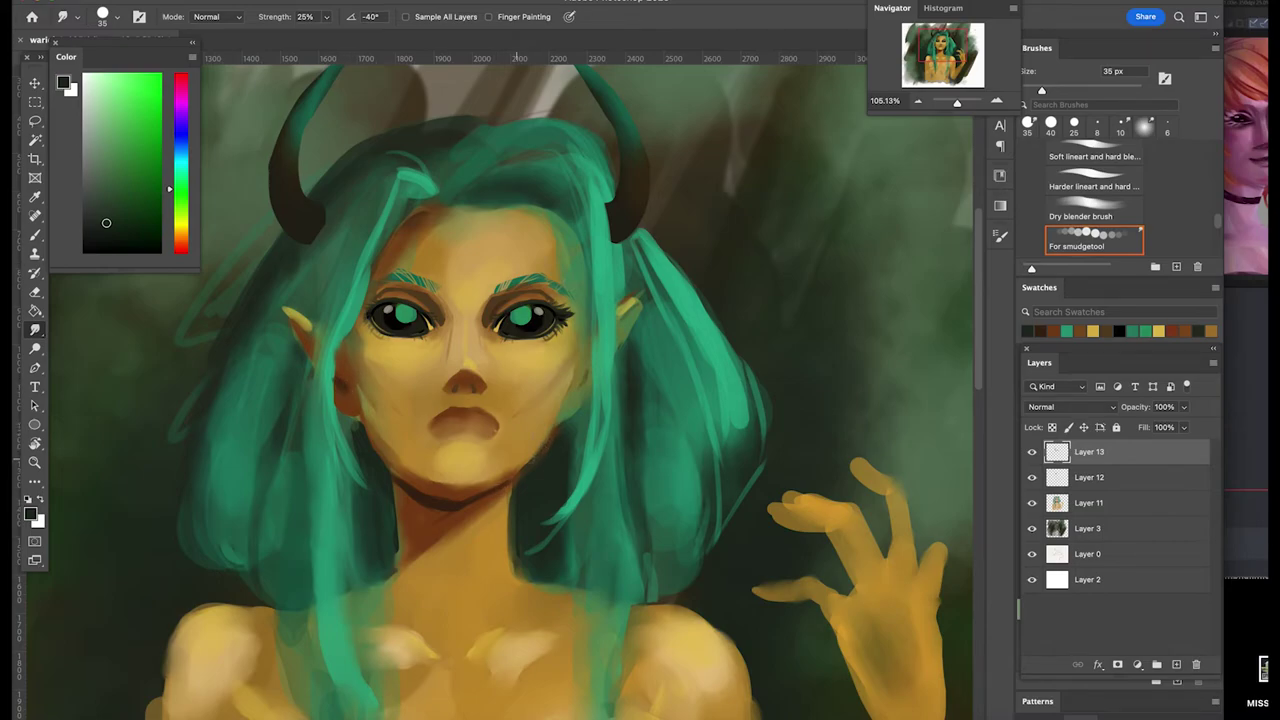
Sample a light tan from the nose, lower the brush opacity to 48% and highlight the right ear's tip
key(b)
alt+click(533, 438)
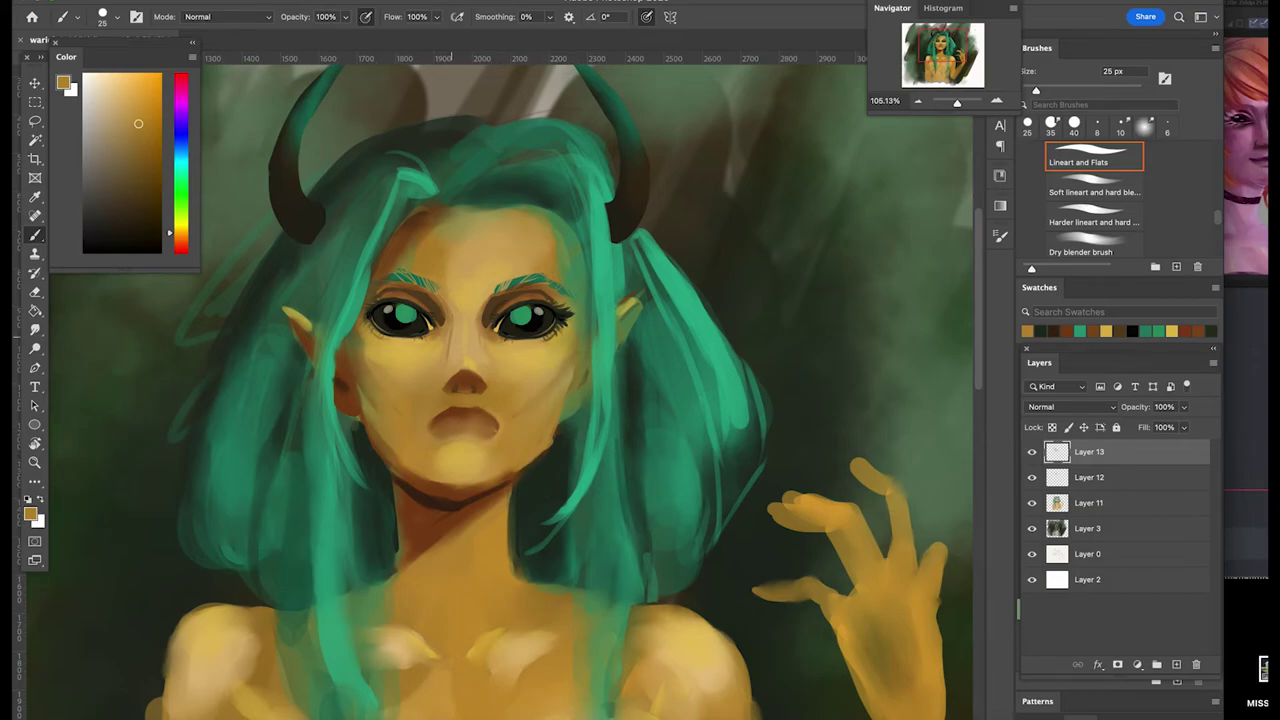
alt+click(462, 328)
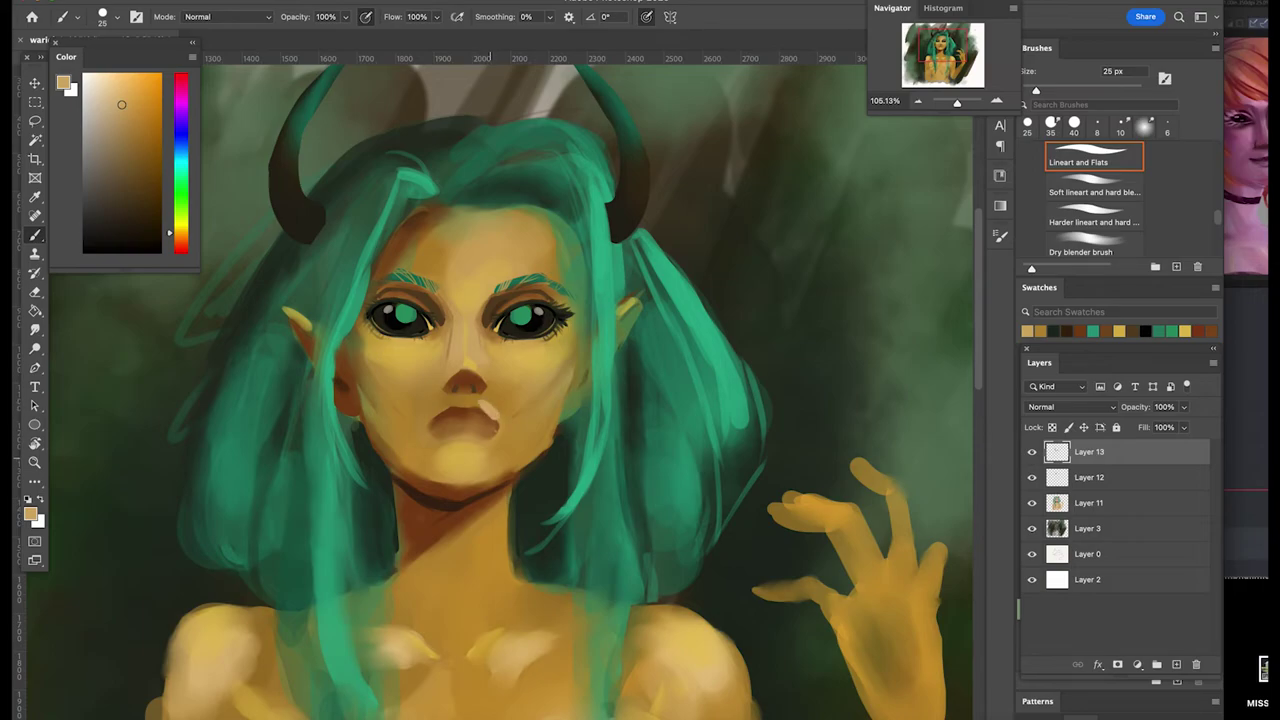
key(ctrl+z)
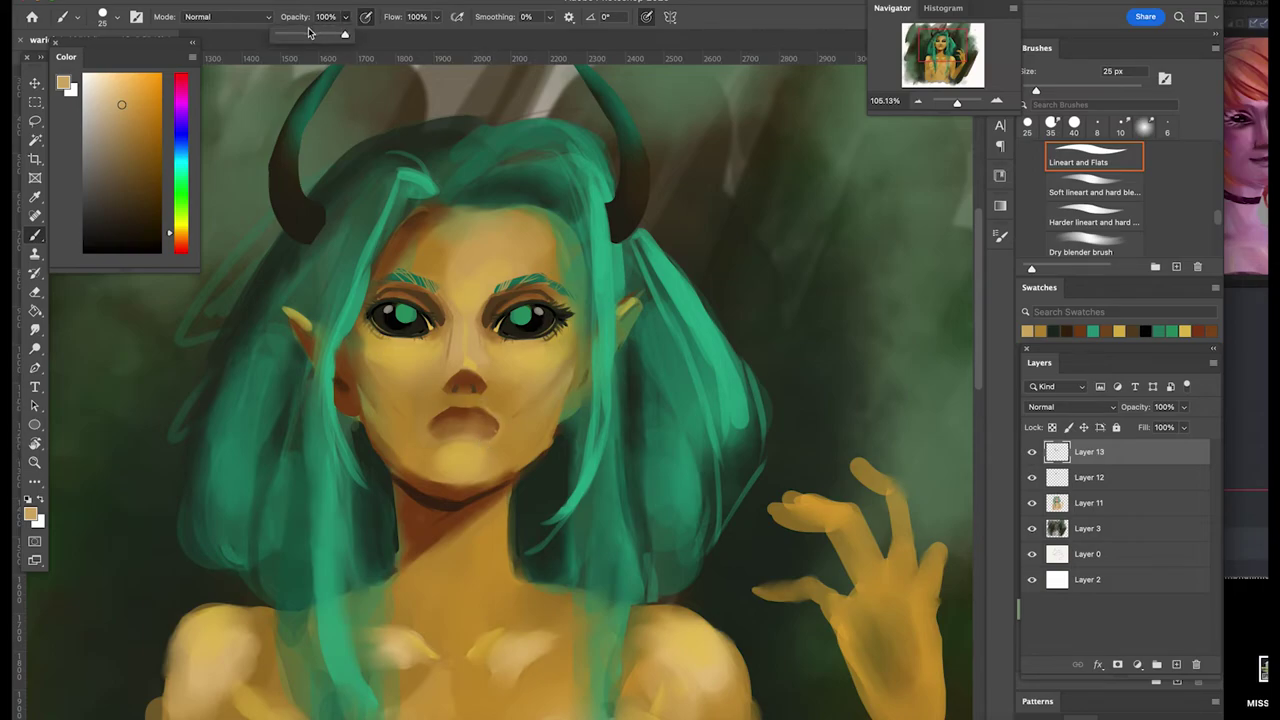
drag(345, 17, 314, 32)
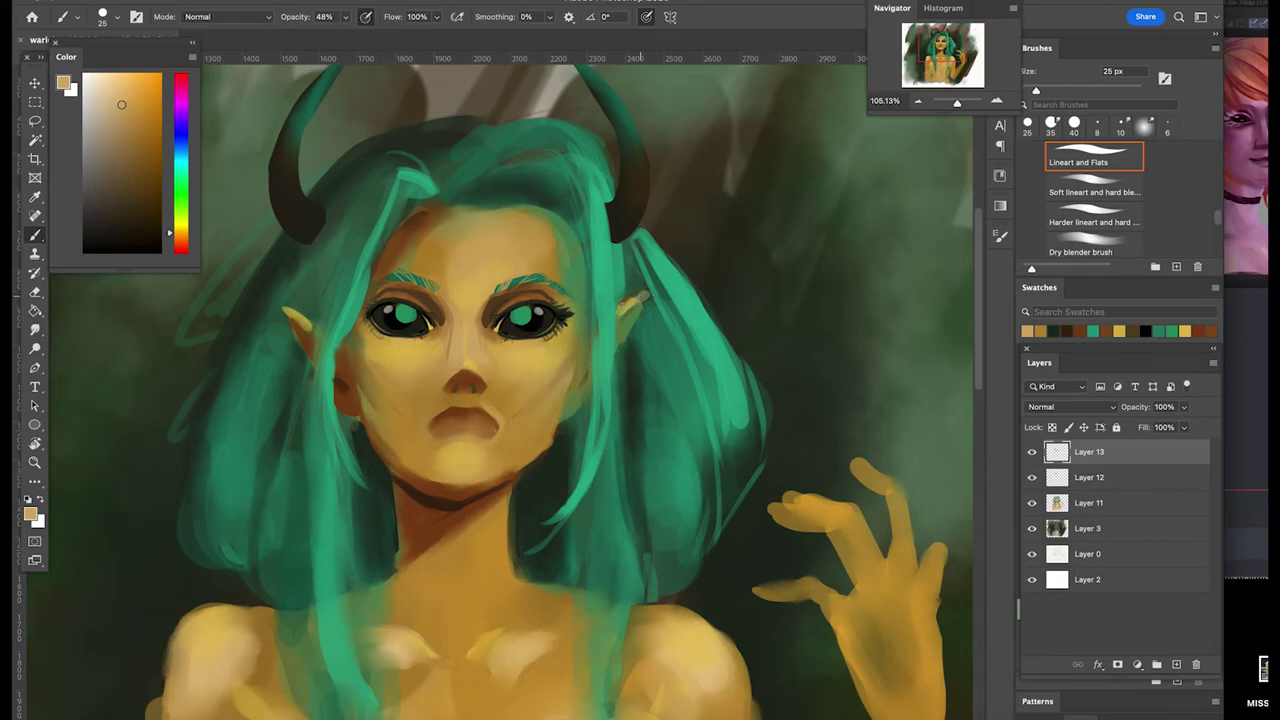
drag(626, 563, 600, 445)
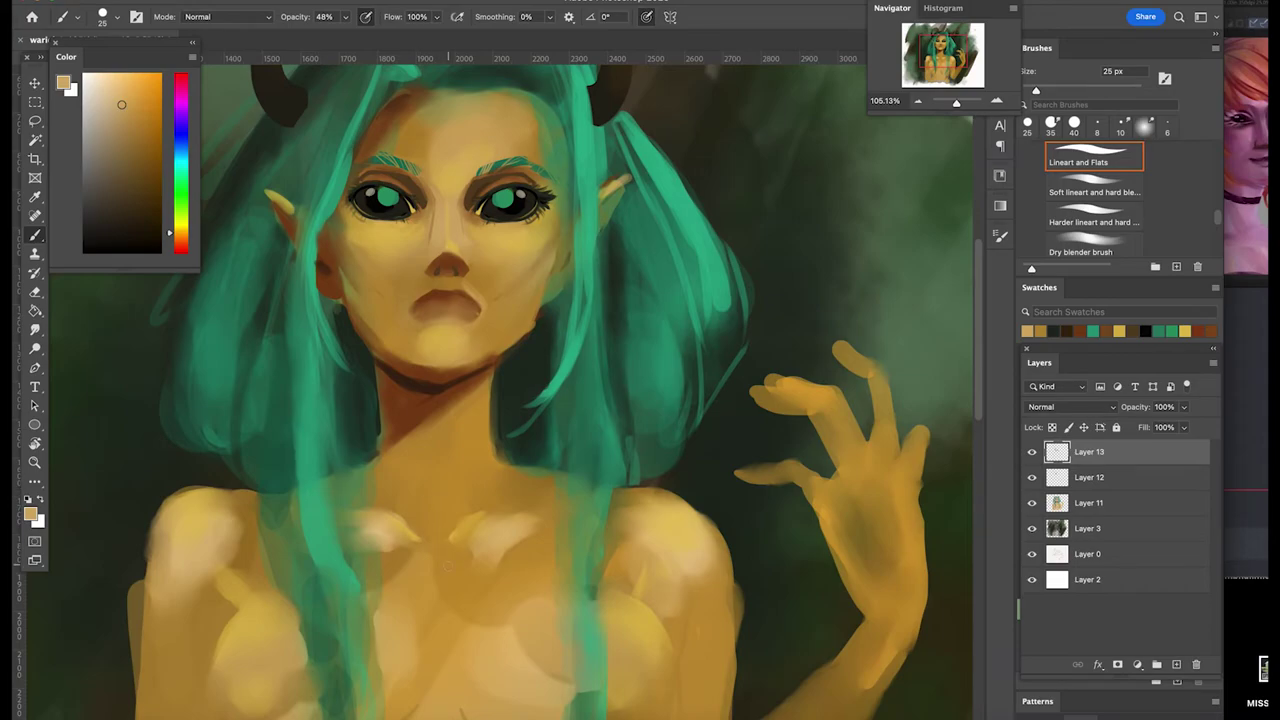
Sample the left horn's dark brown as the colour for painting the raised hand
drag(953, 100, 953, 103)
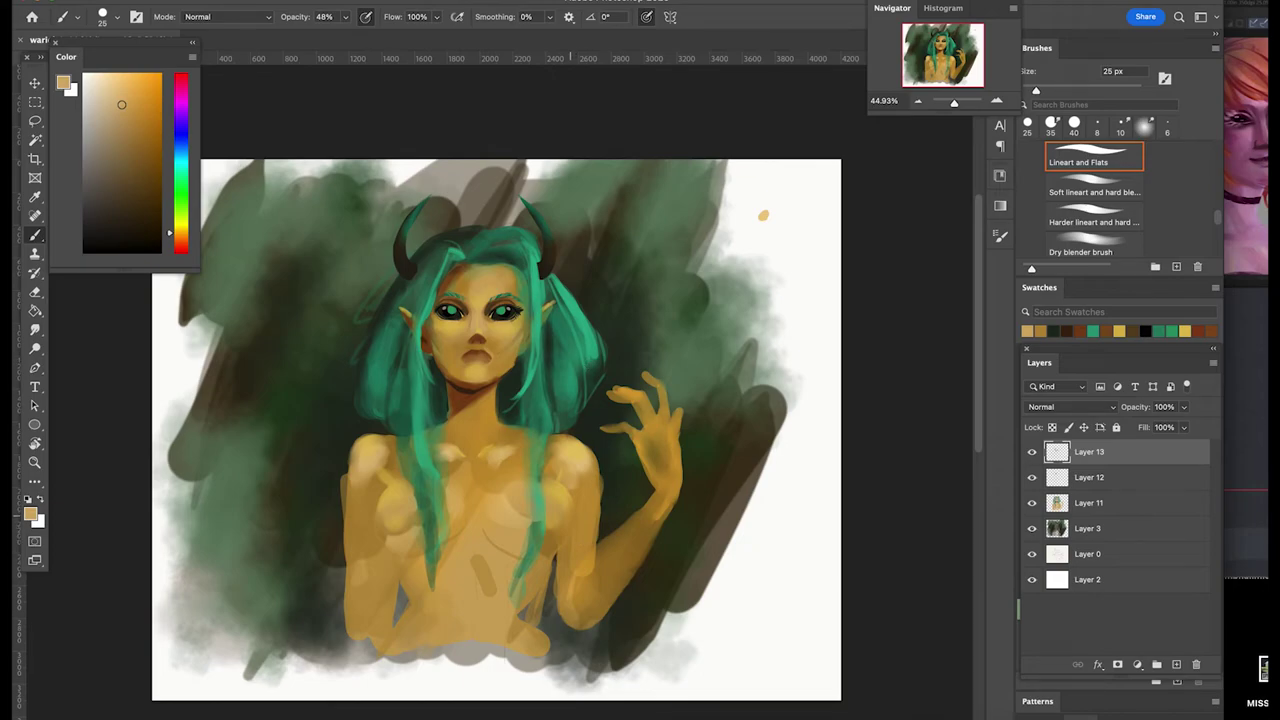
alt+click(412, 262)
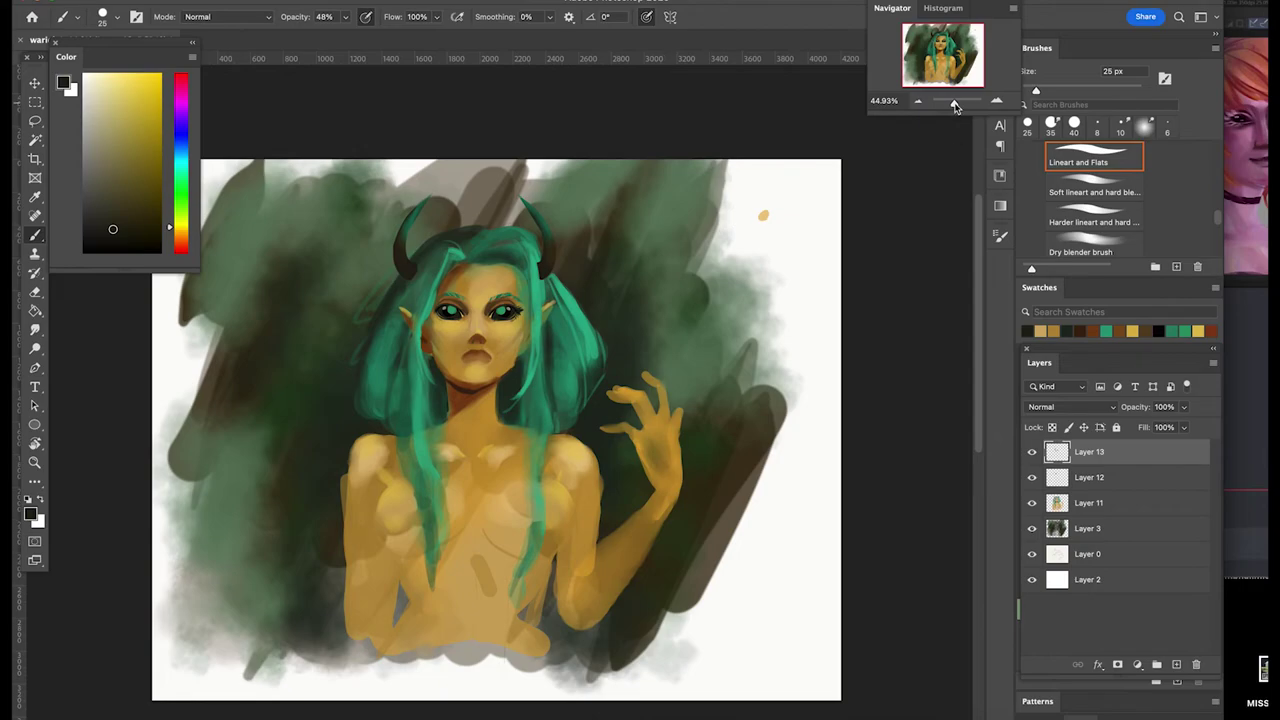
drag(955, 106, 958, 106)
drag(885, 340, 806, 343)
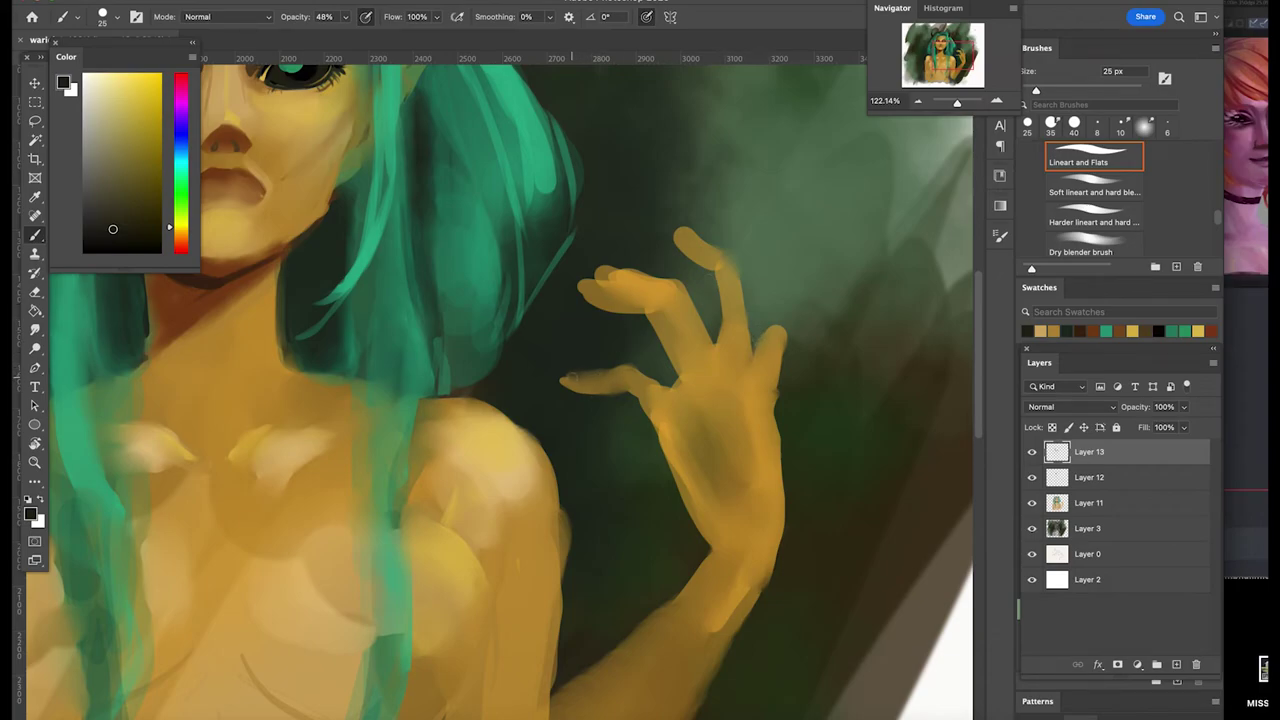
Try to paint the raised hand's thumb and inner palm edge freehand in dark brown at 91% opacity, and undo the strokes
mouse_move(350, 17)
mouse_down()
mouse_move(364, 46)
mouse_move(381, 46)
mouse_up()
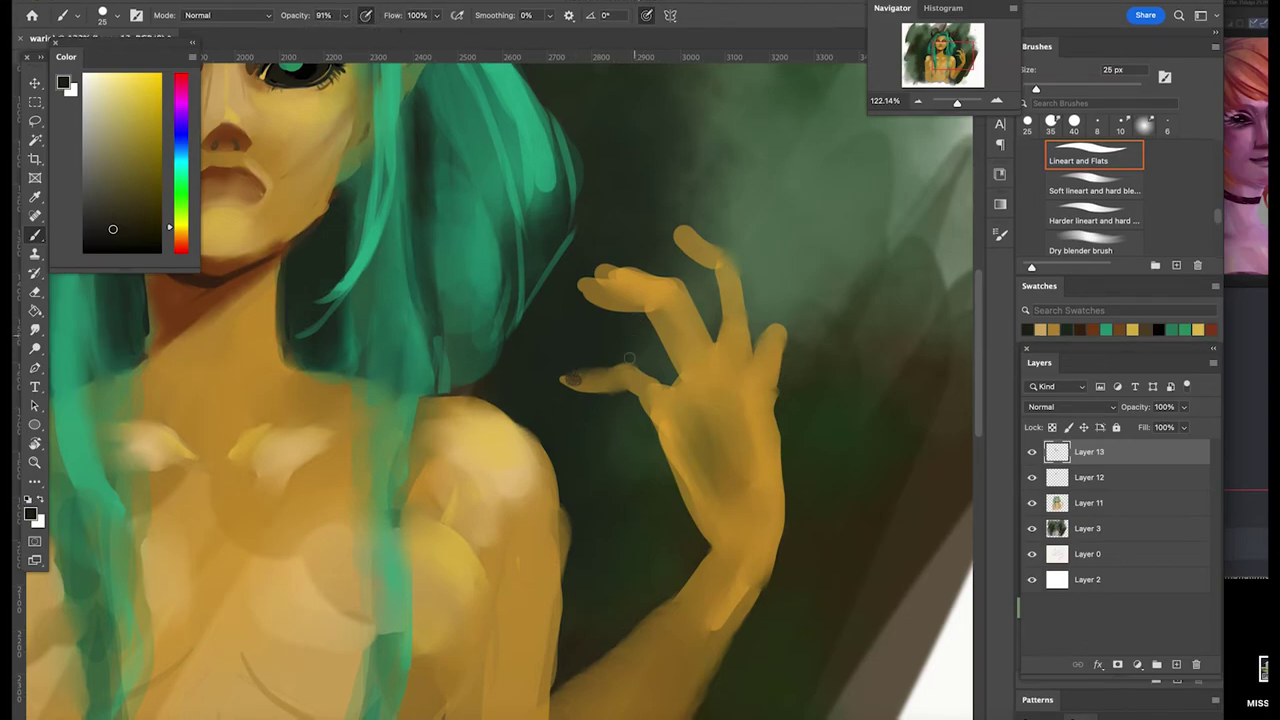
mouse_move(570, 379)
mouse_down()
mouse_move(628, 367)
mouse_move(676, 398)
mouse_up()
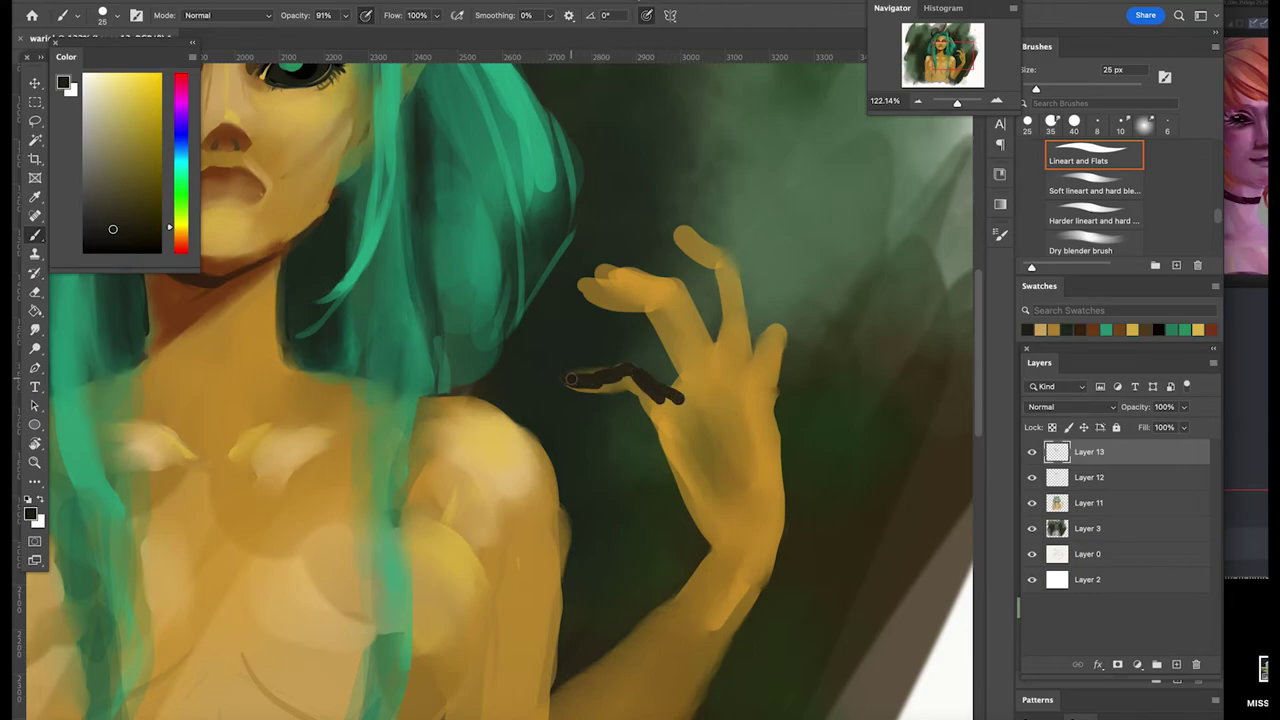
drag(578, 385, 617, 385)
drag(631, 385, 682, 464)
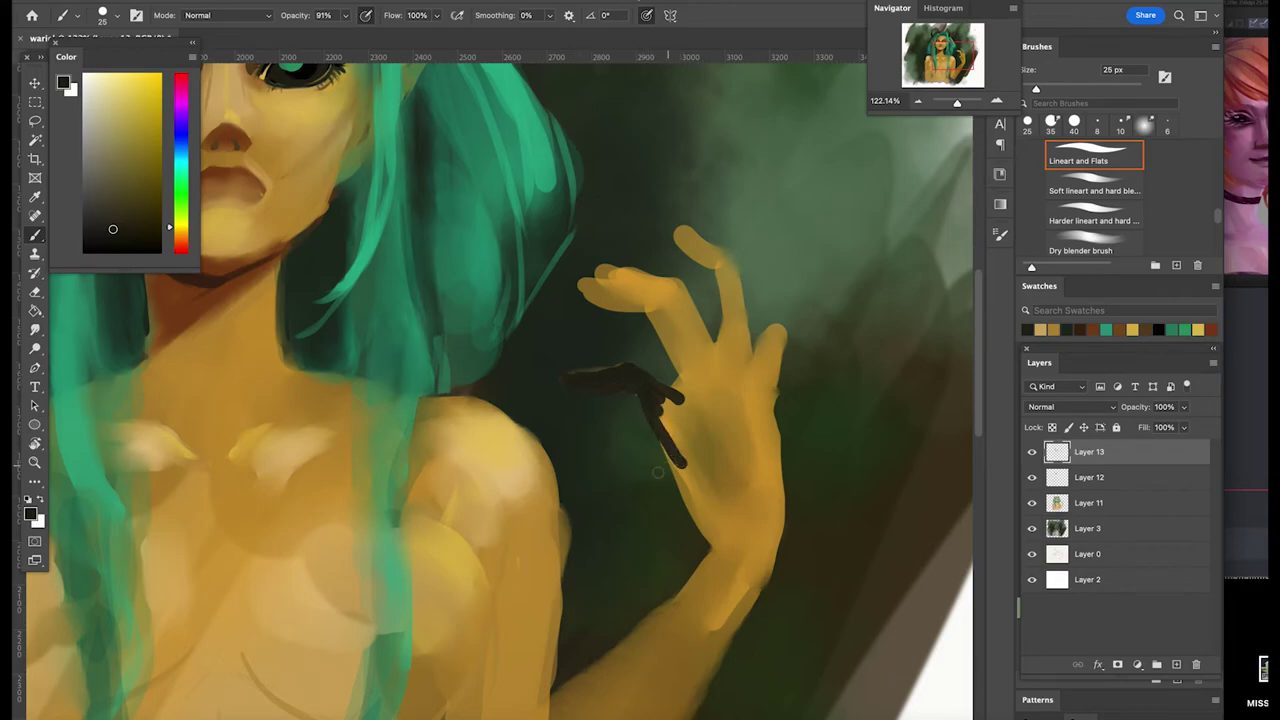
key(ctrl+z)
key(ctrl+z)
key(ctrl+z)
key(ctrl+z)
key(ctrl+z)
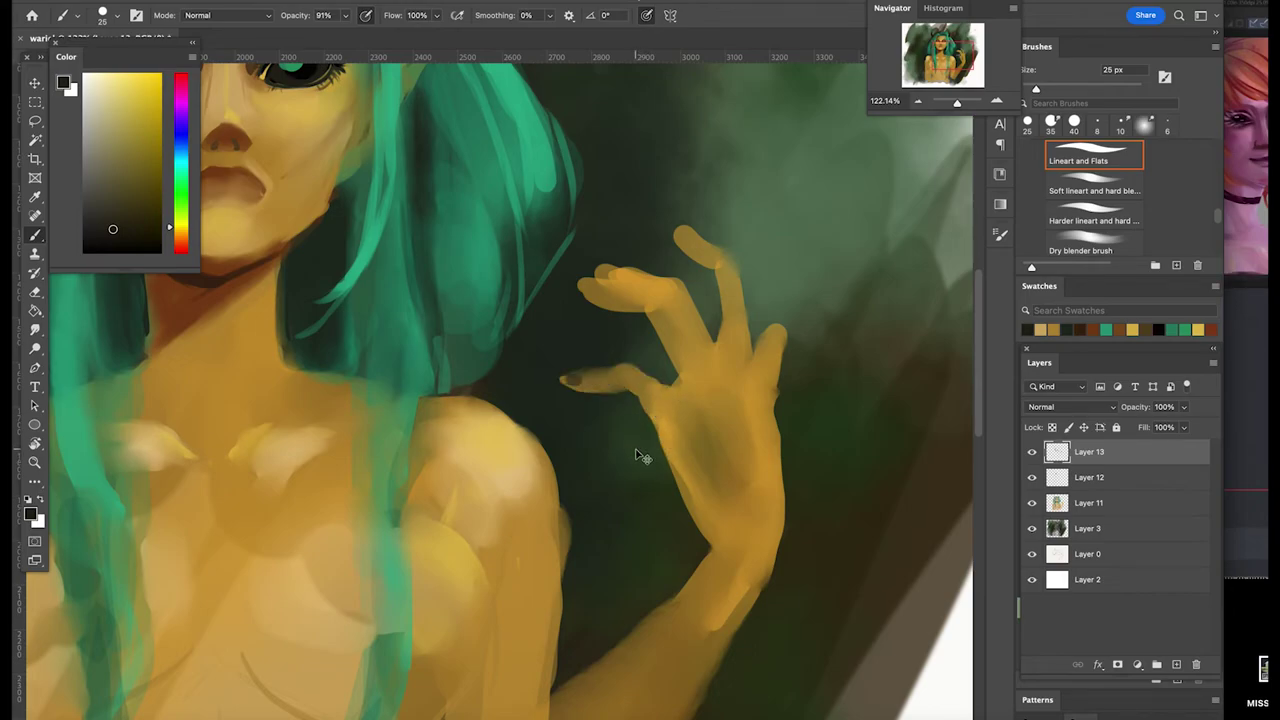
Select the raised hand's thumb and index finger with the Lasso tool, excluding the gap between them
key(l)
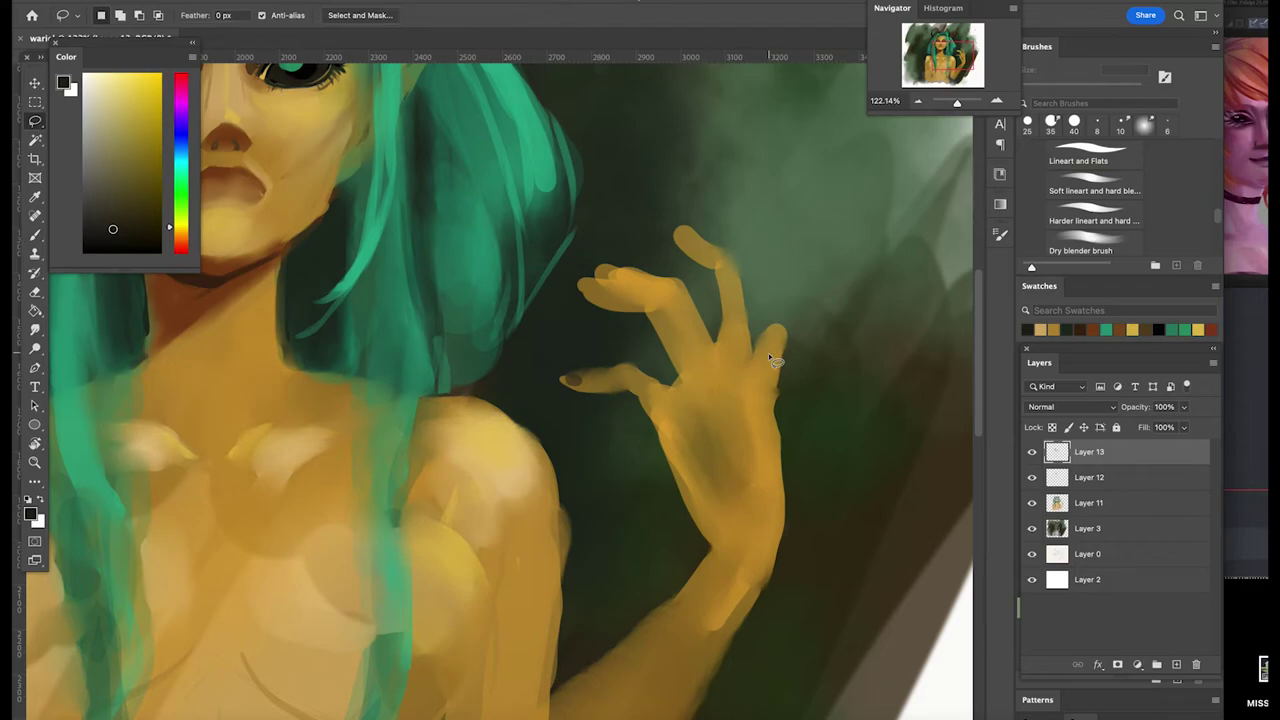
mouse_move(569, 390)
mouse_down()
mouse_move(639, 372)
mouse_move(679, 396)
mouse_move(675, 418)
mouse_move(653, 420)
mouse_move(630, 392)
mouse_move(560, 393)
mouse_up()
key(shift)
mouse_move(670, 338)
mouse_down()
mouse_move(672, 403)
mouse_move(707, 389)
mouse_move(674, 332)
mouse_up()
mouse_move(594, 279)
mouse_down()
mouse_move(580, 284)
mouse_move(590, 302)
mouse_move(634, 318)
mouse_move(665, 300)
mouse_move(645, 276)
mouse_move(590, 284)
mouse_up()
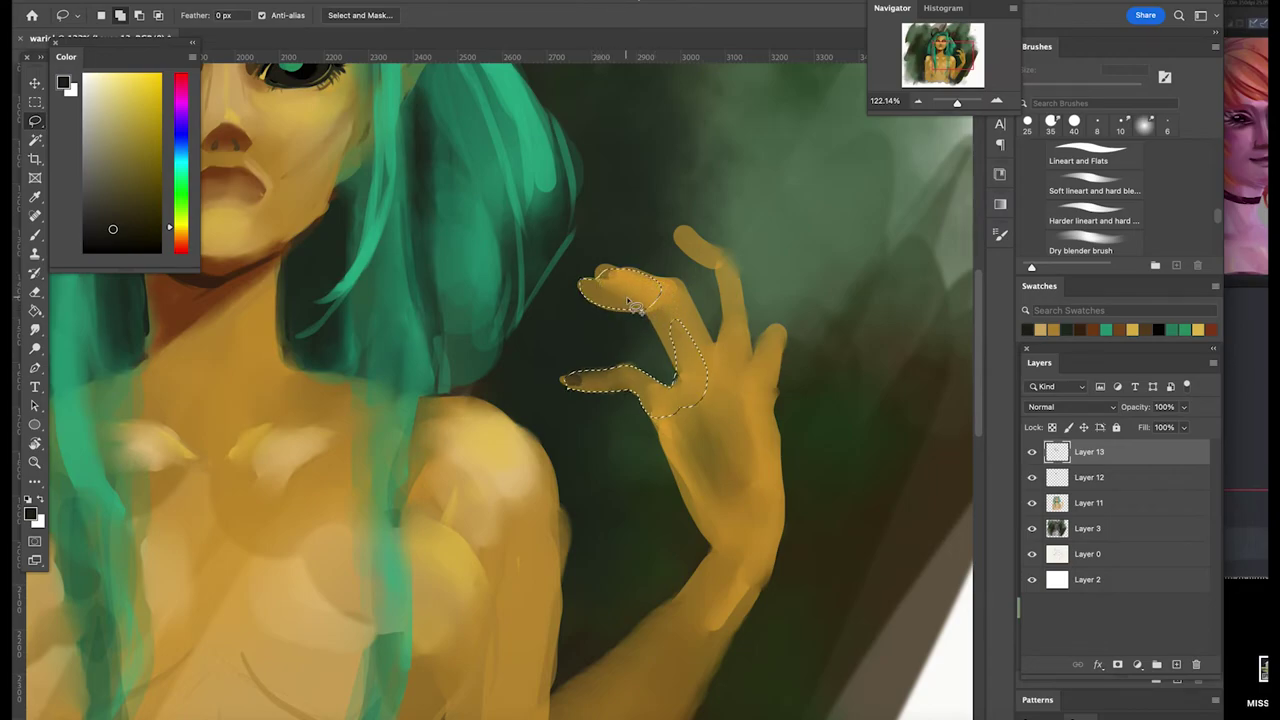
mouse_move(650, 318)
mouse_down()
mouse_move(678, 378)
mouse_move(693, 372)
mouse_move(687, 320)
mouse_move(608, 264)
mouse_up()
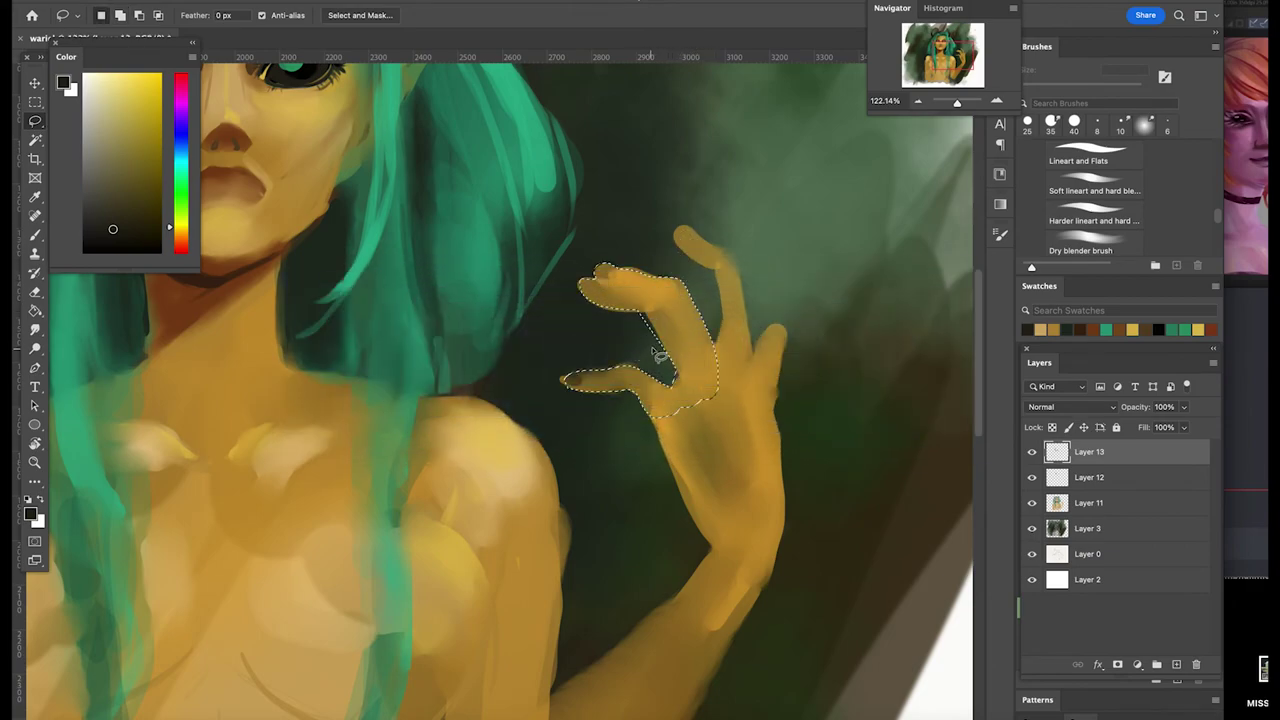
key(alt)
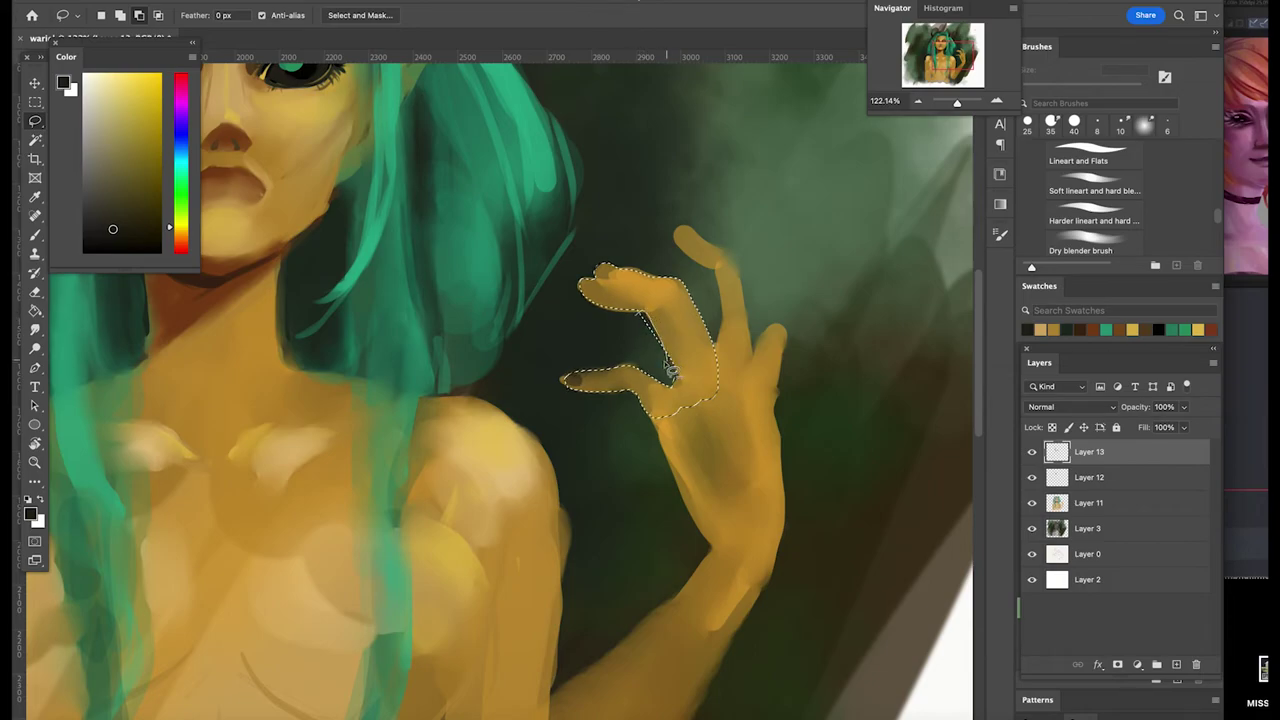
key(alt)
key(alt)
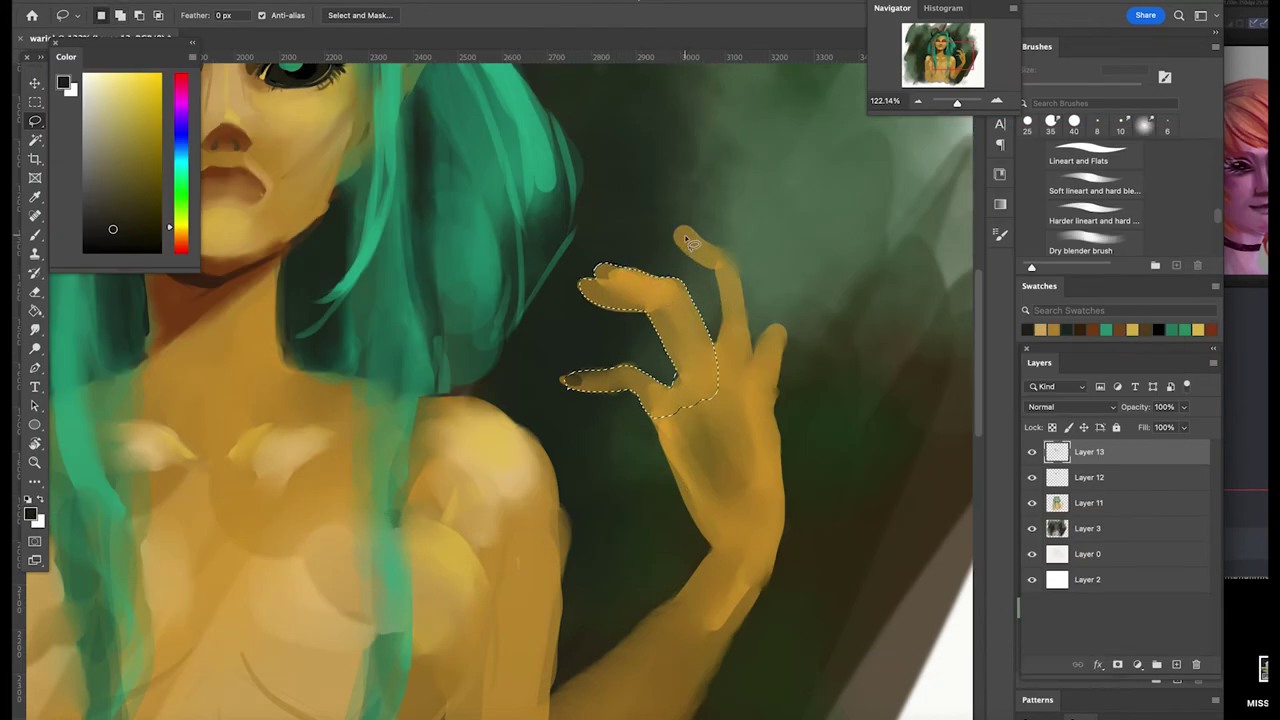
Add the remaining fingers and the whole palm down to the wrist to the Lasso selection
key(ctrl+d)
key(ctrl+z)
key(shift)
mouse_move(688, 237)
mouse_down()
mouse_move(718, 290)
mouse_move(711, 357)
mouse_move(733, 392)
mouse_up()
mouse_move(754, 350)
mouse_down()
mouse_move(740, 267)
mouse_move(682, 230)
mouse_up()
mouse_move(783, 330)
mouse_down()
mouse_move(755, 390)
mouse_move(778, 390)
mouse_move(782, 325)
mouse_move(769, 338)
mouse_move(774, 392)
mouse_move(785, 330)
mouse_up()
drag(785, 386, 805, 322)
mouse_move(789, 386)
mouse_down()
mouse_move(775, 450)
mouse_move(719, 500)
mouse_up()
mouse_move(677, 425)
mouse_down()
mouse_move(748, 363)
mouse_move(664, 451)
mouse_move(699, 529)
mouse_move(722, 539)
mouse_move(727, 465)
mouse_move(685, 420)
mouse_up()
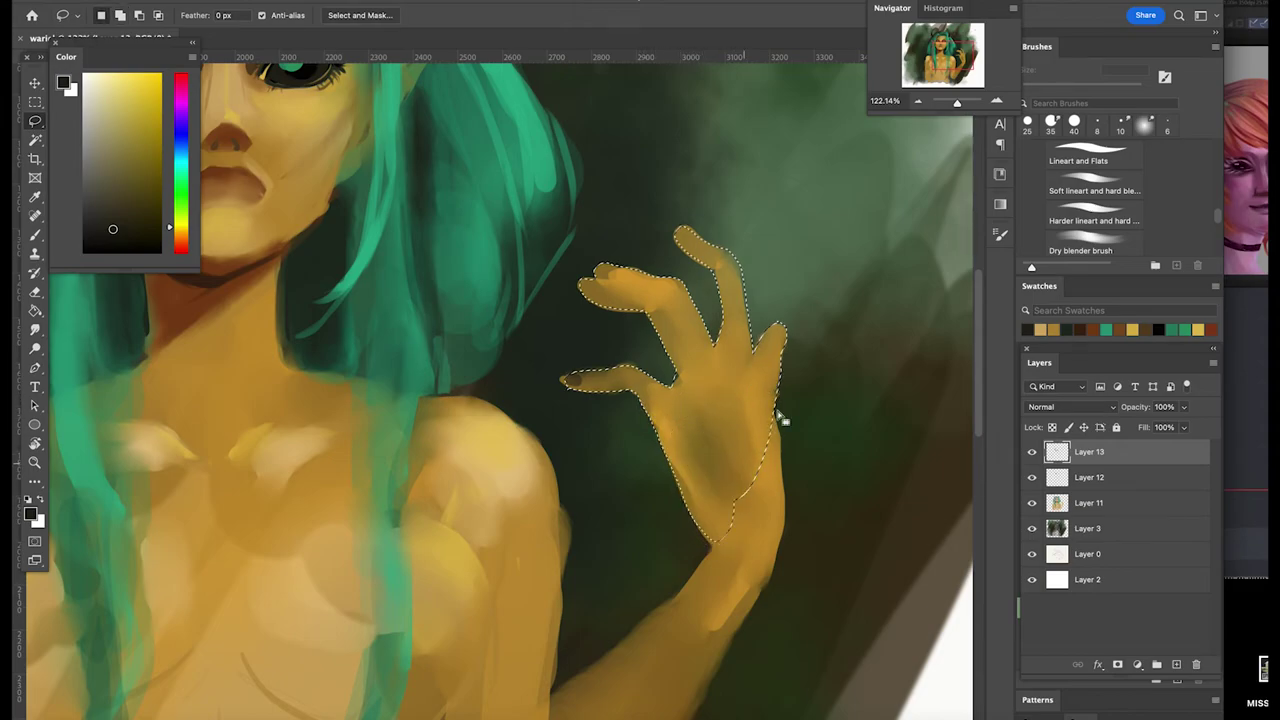
mouse_move(777, 406)
mouse_down()
mouse_move(795, 508)
mouse_move(754, 585)
mouse_move(726, 476)
mouse_move(792, 429)
mouse_move(796, 350)
mouse_up()
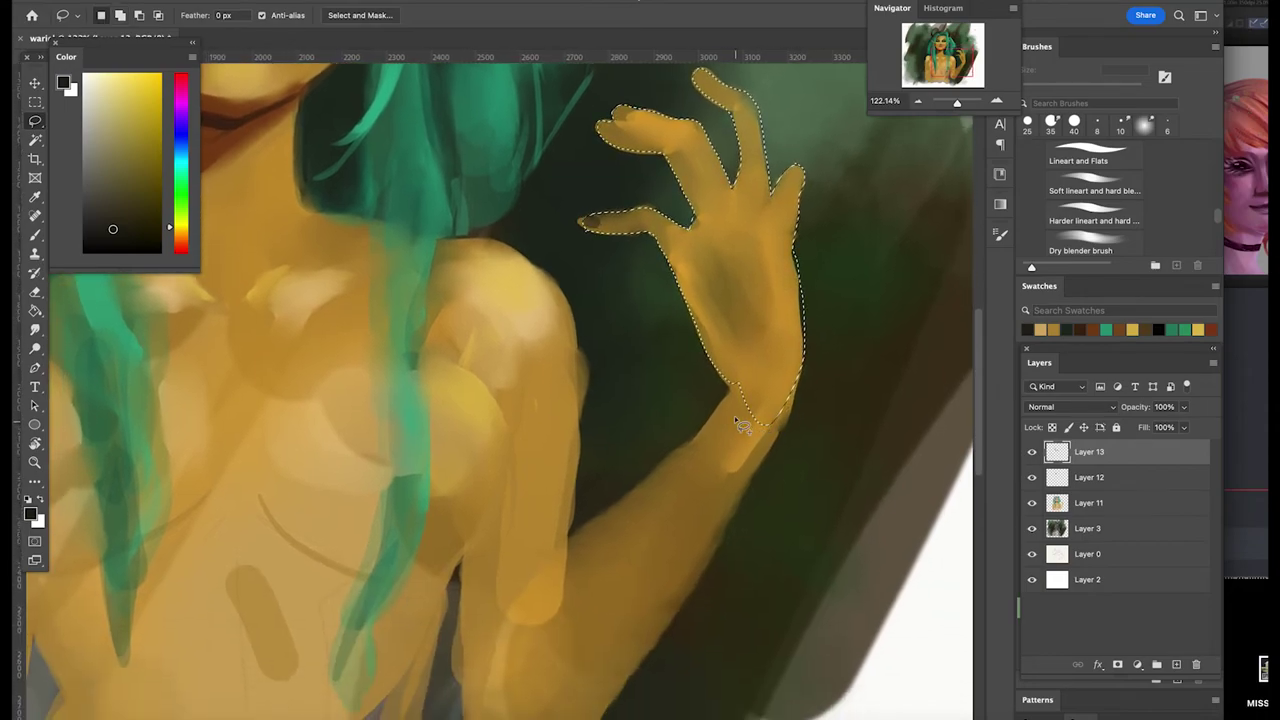
Extend the selection over the wrist and the forearm to about its middle, following both arm edges
mouse_move(727, 380)
mouse_down()
mouse_move(735, 395)
mouse_move(693, 455)
mouse_up()
mouse_move(642, 609)
mouse_down()
mouse_move(660, 623)
mouse_move(716, 541)
mouse_up()
mouse_move(768, 467)
mouse_down()
mouse_move(803, 370)
mouse_move(783, 315)
mouse_move(758, 307)
mouse_move(757, 364)
mouse_up()
mouse_move(679, 496)
mouse_down()
mouse_move(709, 471)
mouse_move(721, 362)
mouse_up()
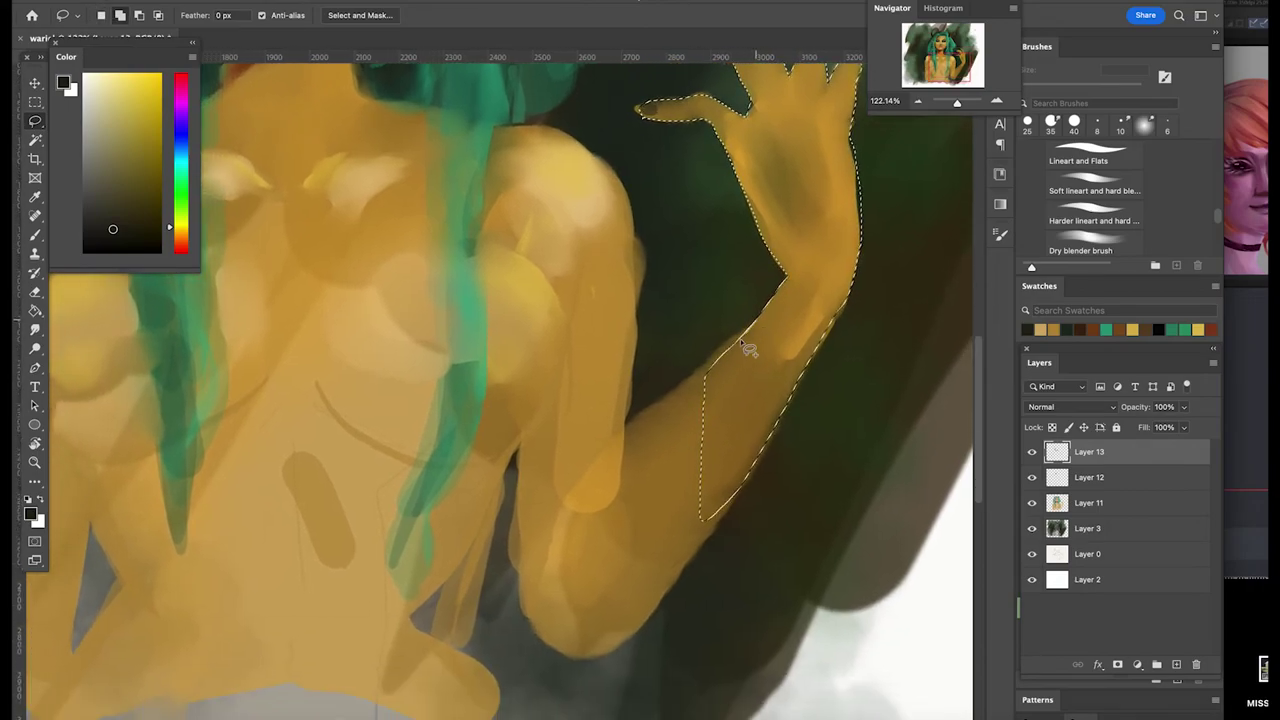
mouse_move(666, 437)
mouse_down()
mouse_move(670, 550)
mouse_move(711, 546)
mouse_move(749, 497)
mouse_move(781, 401)
mouse_move(771, 374)
mouse_move(749, 420)
mouse_up()
Glaze the selected fingers and upper palm with the dark brown, using a 60 px brush at 45% opacity
drag(957, 102, 954, 102)
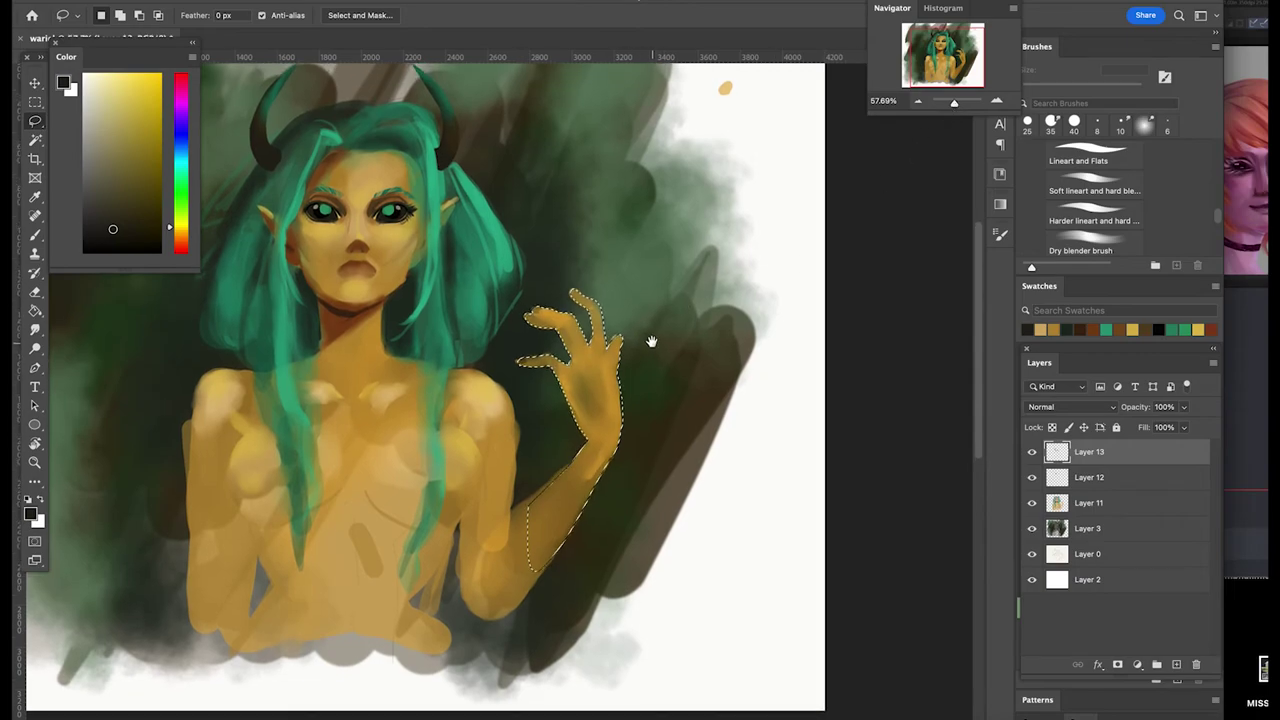
key(b)
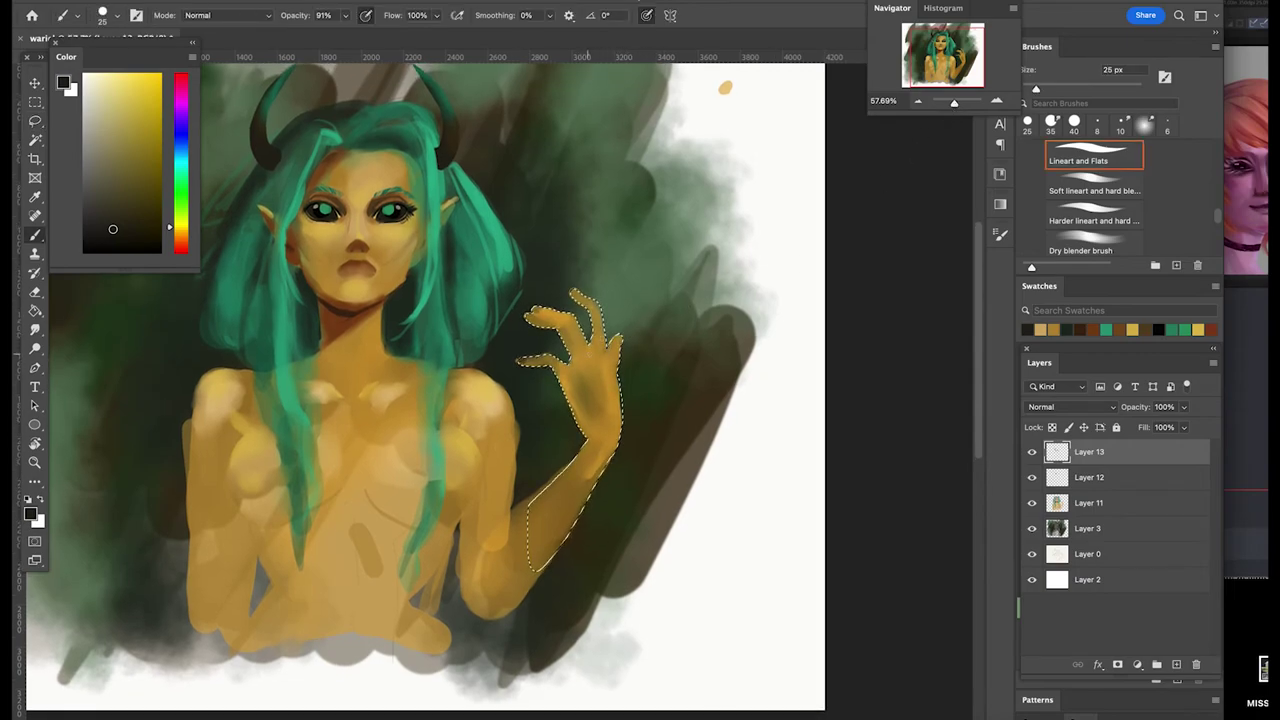
key(bracketright)
key(bracketright)
key(bracketright)
key(bracketright)
key(bracketright)
key(bracketright)
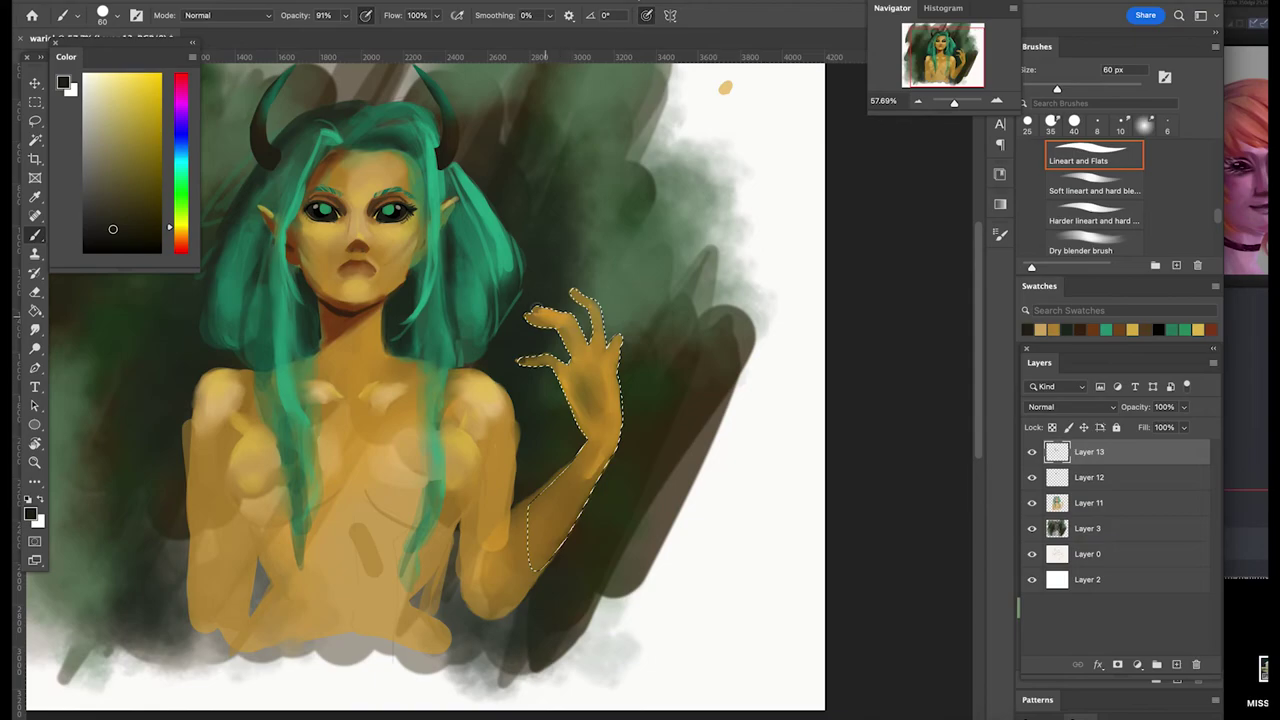
drag(344, 16, 314, 12)
mouse_move(528, 308)
mouse_down()
mouse_move(559, 318)
mouse_move(578, 372)
mouse_up()
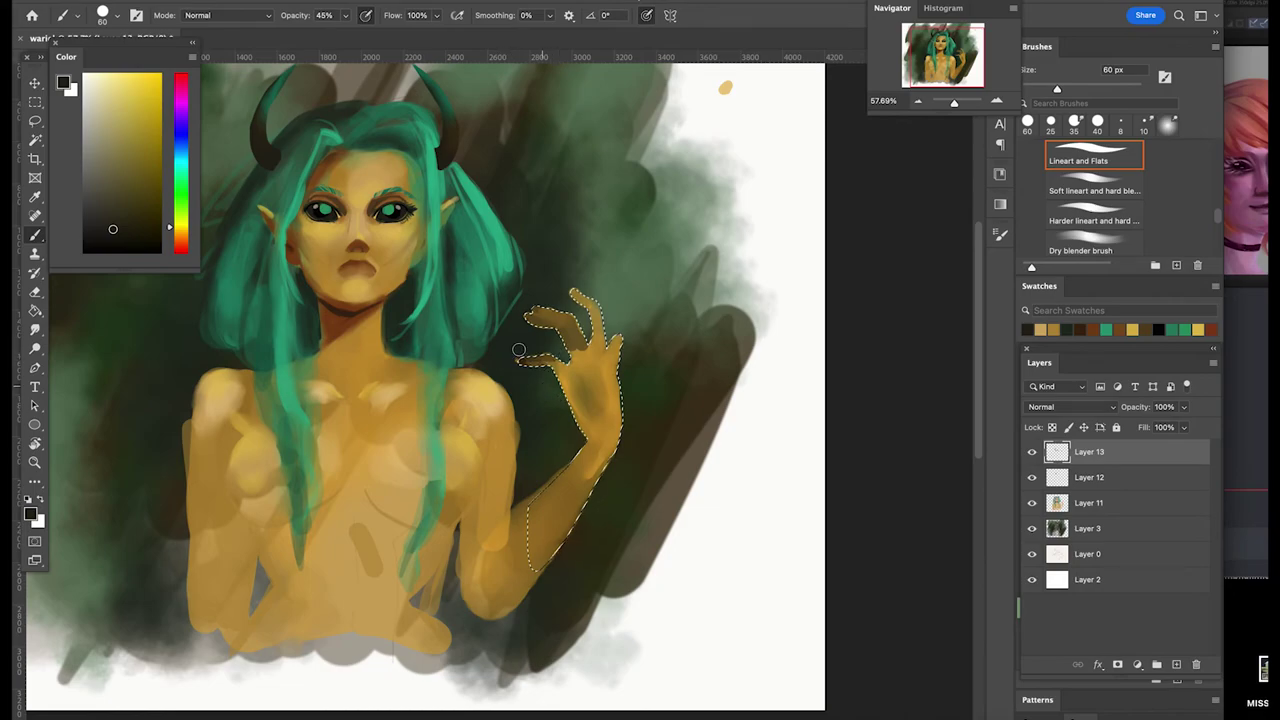
drag(533, 303, 575, 338)
mouse_move(576, 292)
mouse_down()
mouse_move(597, 344)
mouse_move(573, 328)
mouse_move(585, 396)
mouse_up()
mouse_move(616, 323)
mouse_down()
mouse_move(619, 376)
mouse_move(580, 372)
mouse_up()
Cover the selected hand and wrist in dark brown at 86% opacity, fade the forearm at 47%, and clear the selection
mouse_move(345, 15)
mouse_down()
mouse_move(352, 38)
mouse_move(379, 38)
mouse_up()
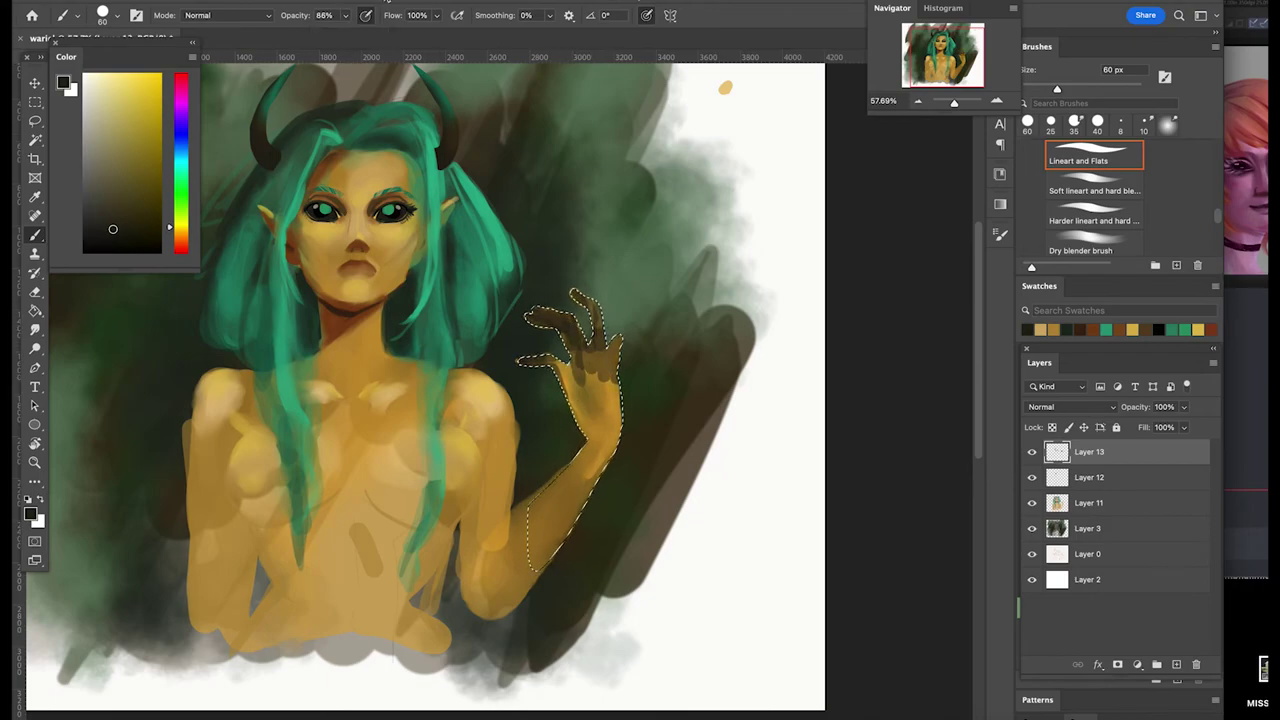
mouse_move(569, 336)
mouse_down()
mouse_move(527, 354)
mouse_move(536, 328)
mouse_move(577, 309)
mouse_move(600, 343)
mouse_move(562, 368)
mouse_move(584, 377)
mouse_move(587, 403)
mouse_move(599, 391)
mouse_move(585, 507)
mouse_move(598, 462)
mouse_move(593, 428)
mouse_move(543, 503)
mouse_up()
drag(345, 15, 338, 38)
mouse_move(545, 491)
mouse_down()
mouse_move(550, 548)
mouse_move(578, 468)
mouse_move(570, 498)
mouse_move(566, 466)
mouse_move(565, 510)
mouse_up()
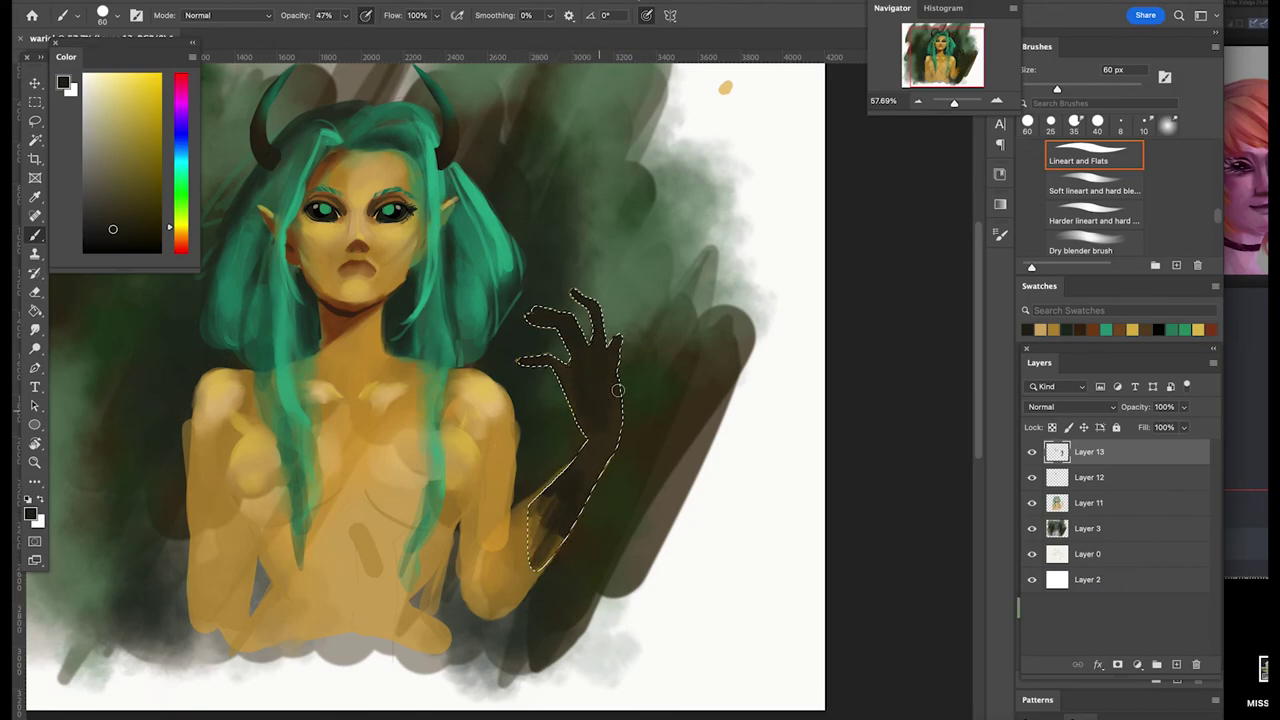
key(r)
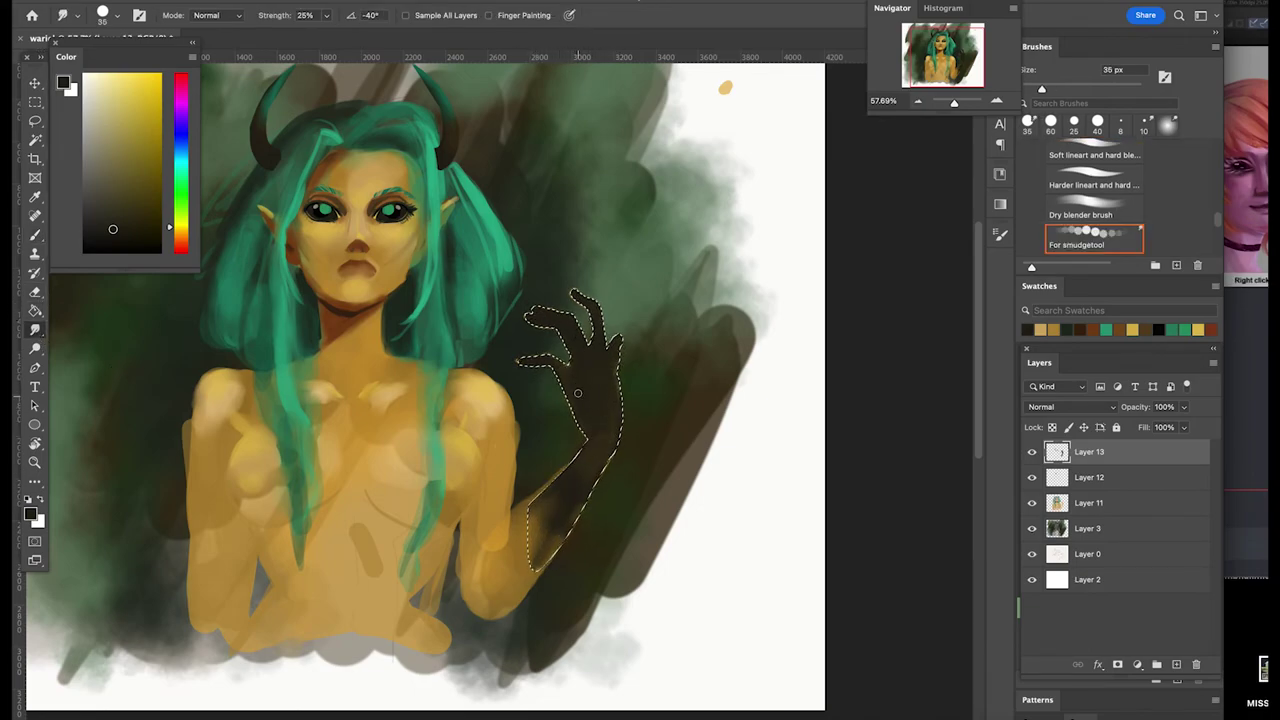
key(b)
key(ctrl+d)
Erase the golden fringe around the two upper fingers on Layer 11, using a 15 px eraser at 100% opacity
drag(955, 103, 958, 103)
drag(795, 214, 733, 301)
key(e)
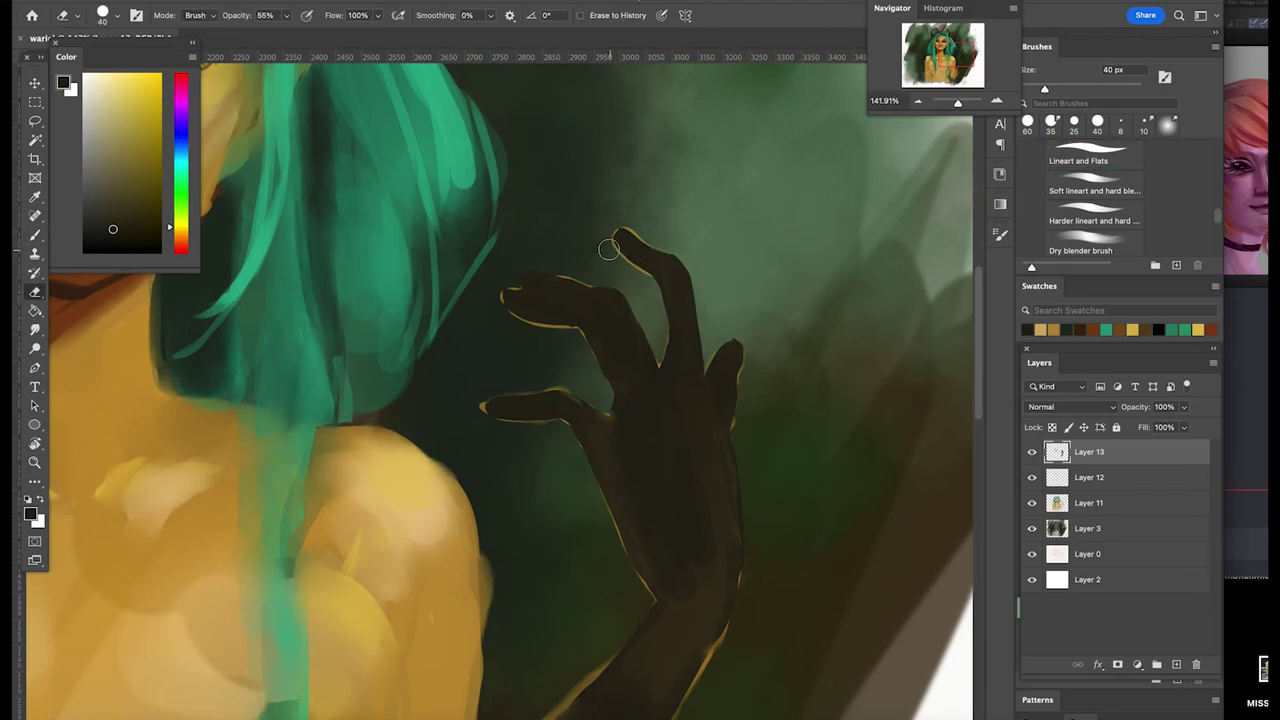
key([)
key(bracketleft)
key(bracketleft)
key(bracketleft)
key(bracketleft)
click(1104, 498)
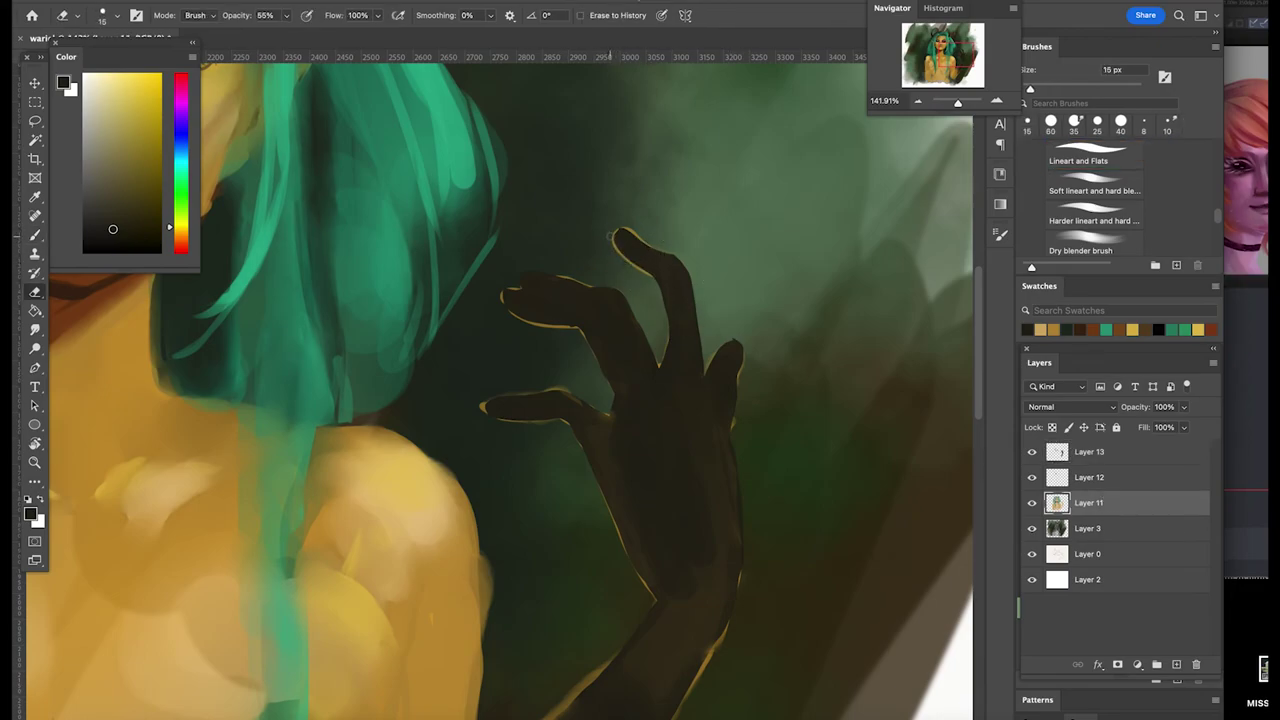
key(0)
drag(590, 284, 556, 273)
mouse_move(513, 318)
mouse_down()
mouse_move(580, 328)
mouse_move(520, 318)
mouse_up()
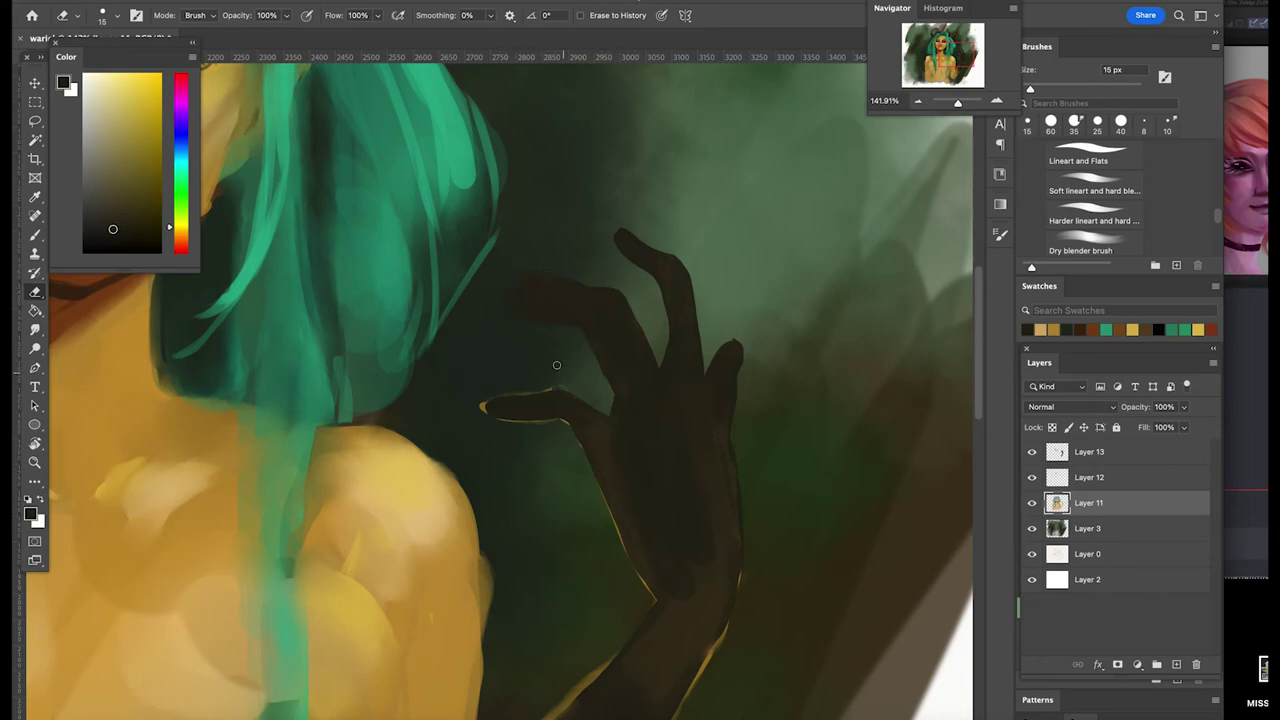
Erase the remaining golden fringe along the lowest finger, the palm's outer edges, the wrist and the forearm
mouse_move(484, 404)
mouse_down()
mouse_move(547, 392)
mouse_move(474, 410)
mouse_move(578, 436)
mouse_up()
drag(606, 497, 662, 598)
mouse_move(735, 466)
mouse_down()
mouse_move(736, 558)
mouse_move(700, 670)
mouse_up()
mouse_move(645, 630)
mouse_down()
mouse_move(757, 477)
mouse_move(742, 438)
mouse_move(632, 526)
mouse_up()
mouse_move(697, 443)
mouse_down()
mouse_move(600, 536)
mouse_move(660, 499)
mouse_move(559, 582)
mouse_move(593, 503)
mouse_move(610, 528)
mouse_up()
drag(798, 454, 690, 667)
mouse_move(856, 356)
mouse_down()
mouse_move(794, 469)
mouse_move(797, 525)
mouse_up()
Paint long pointed black claws on the topmost, outermost and lowest fingers on Layer 13, using a 10 px brush at 100% opacity
key(alt+bracketright)
key(alt+bracketright)
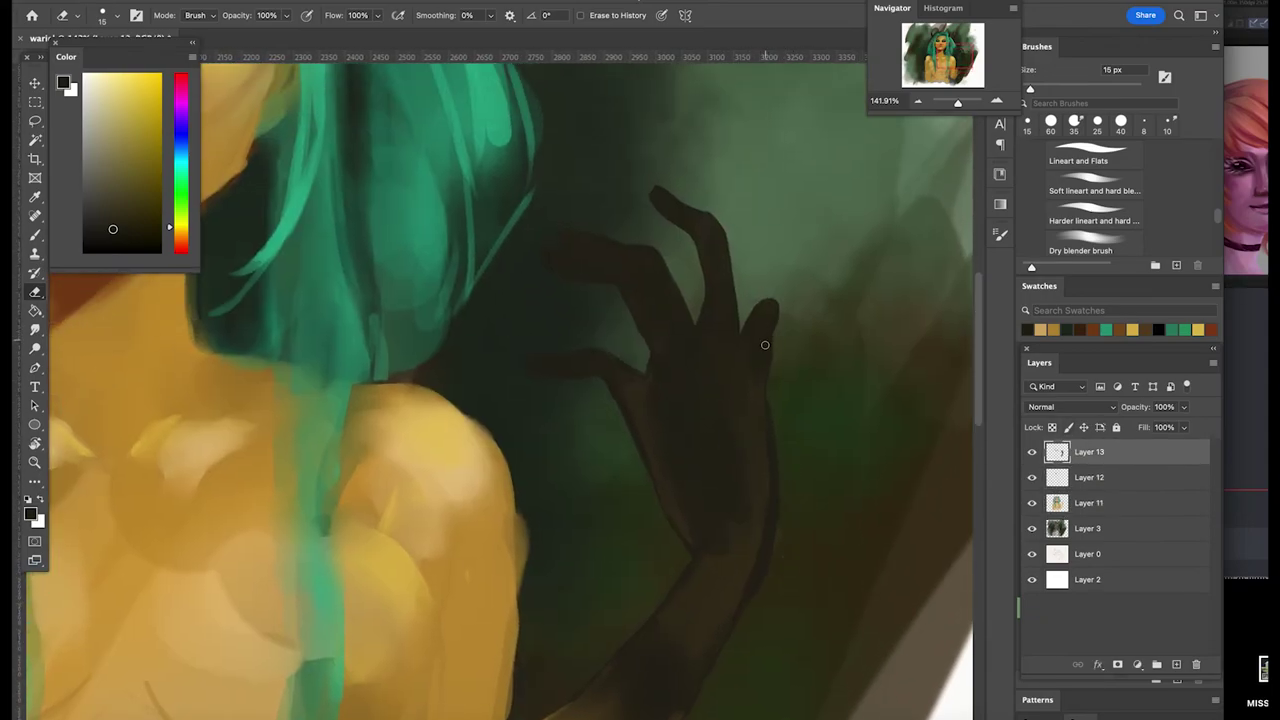
click(39, 329)
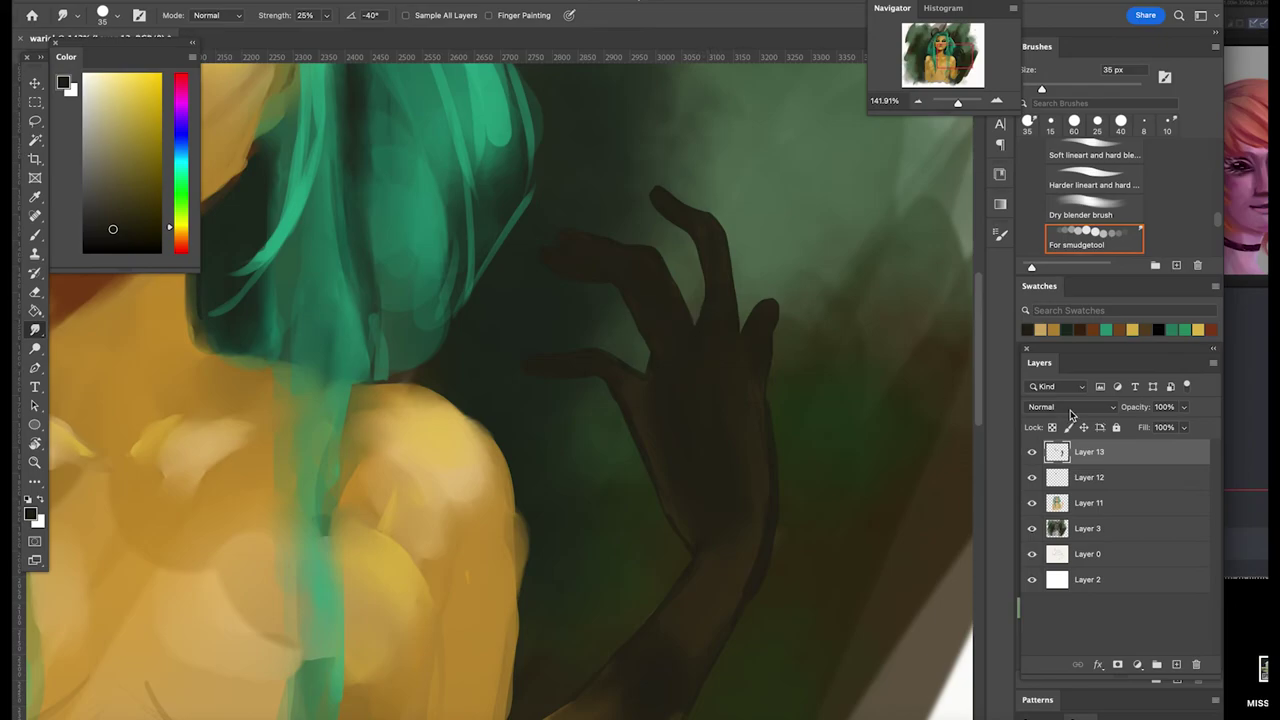
key(b)
key(d)
key(bracketleft)
key(bracketleft)
key(bracketleft)
key(bracketleft)
key(bracketleft)
key(bracketleft)
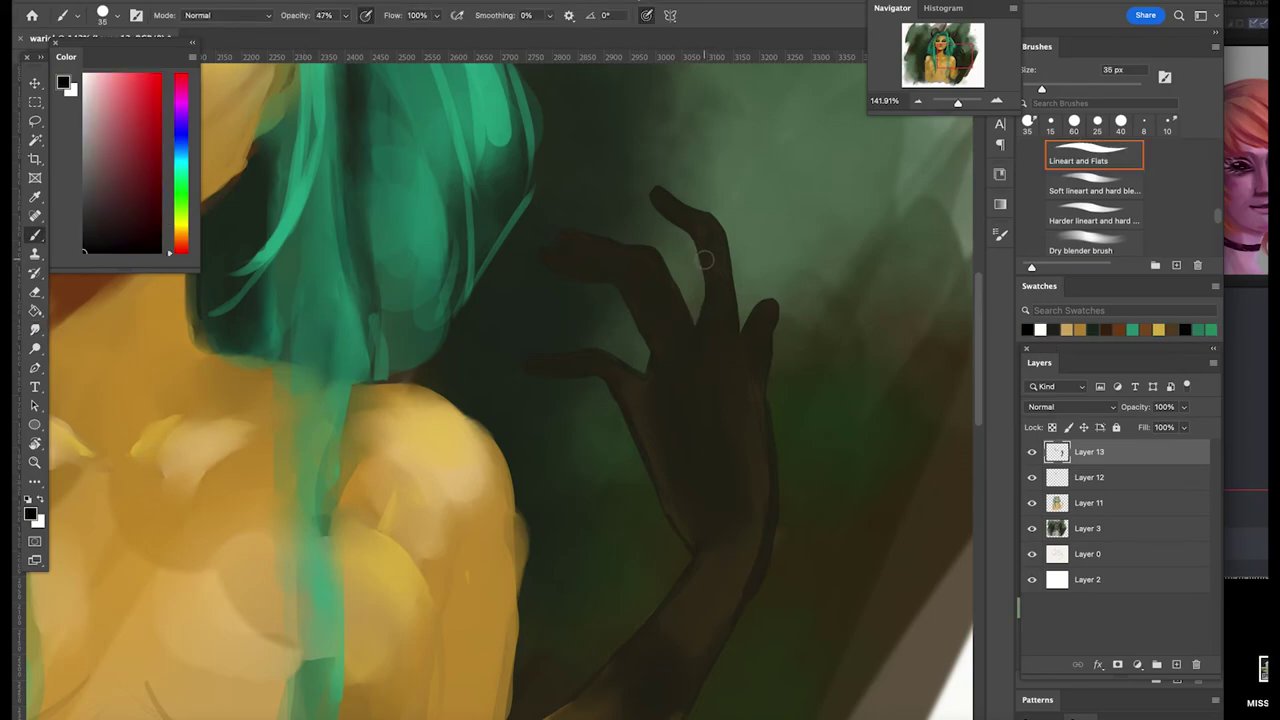
click(345, 15)
drag(347, 32, 546, 163)
key(bracketleft)
key(bracketleft)
drag(658, 188, 669, 197)
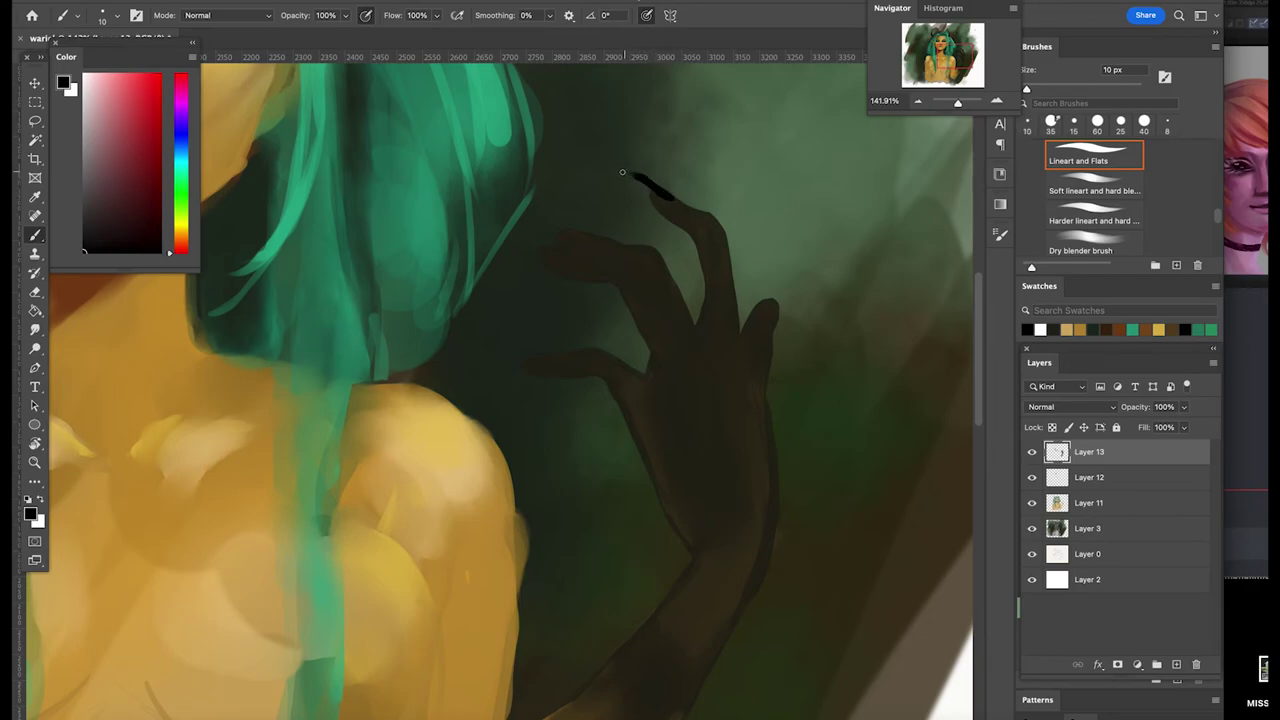
mouse_move(776, 304)
mouse_down()
mouse_move(770, 332)
mouse_move(780, 268)
mouse_up()
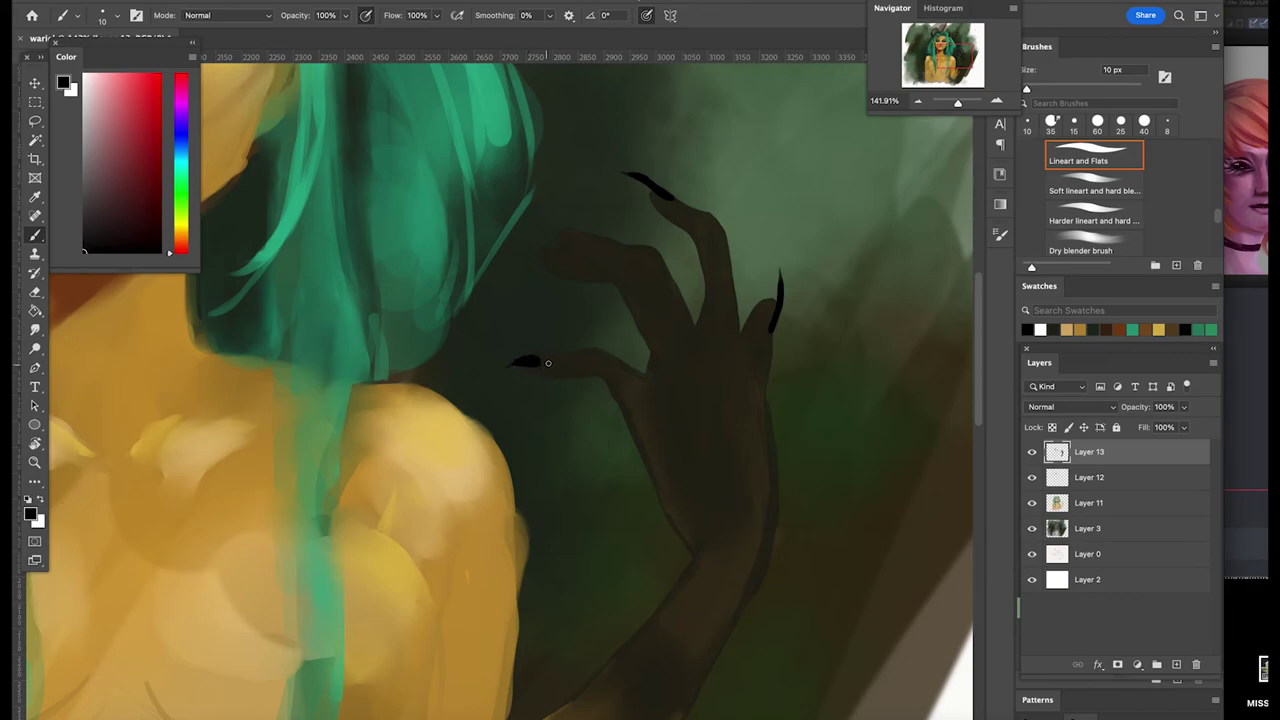
Sharpen the claw tips with the eraser and add two black claws at the end of the thick bent finger
key(e)
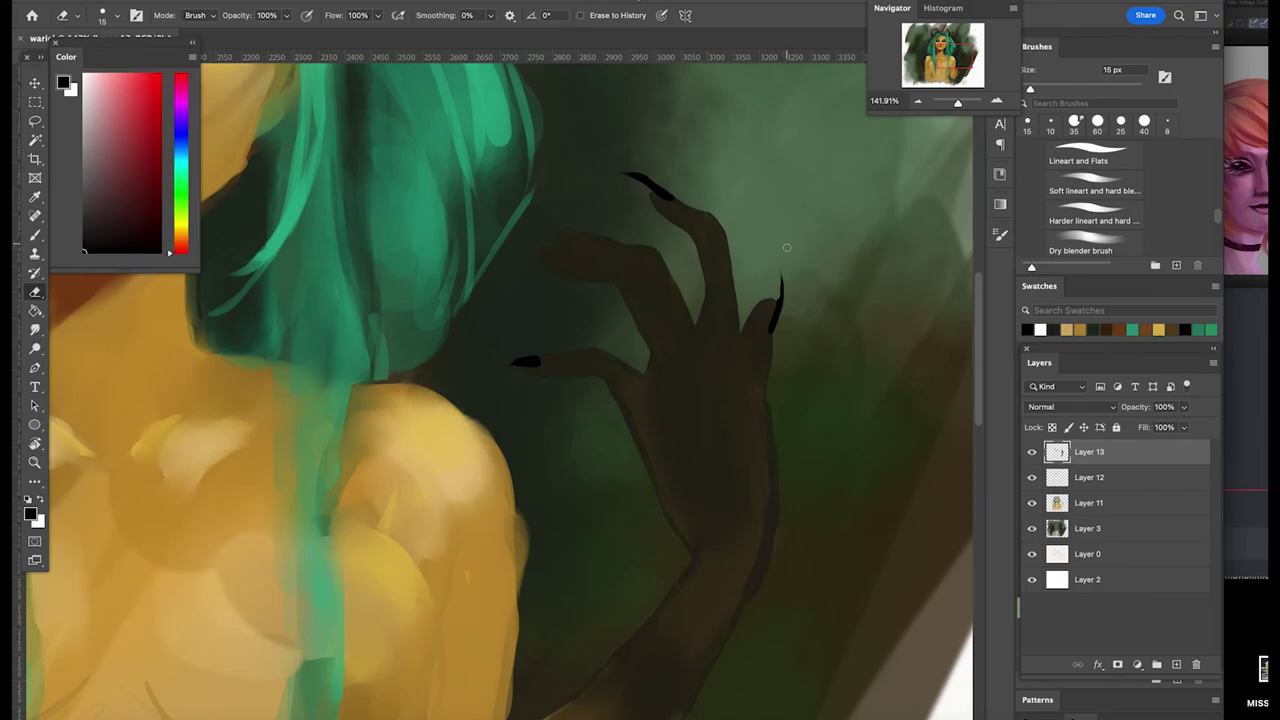
key(b)
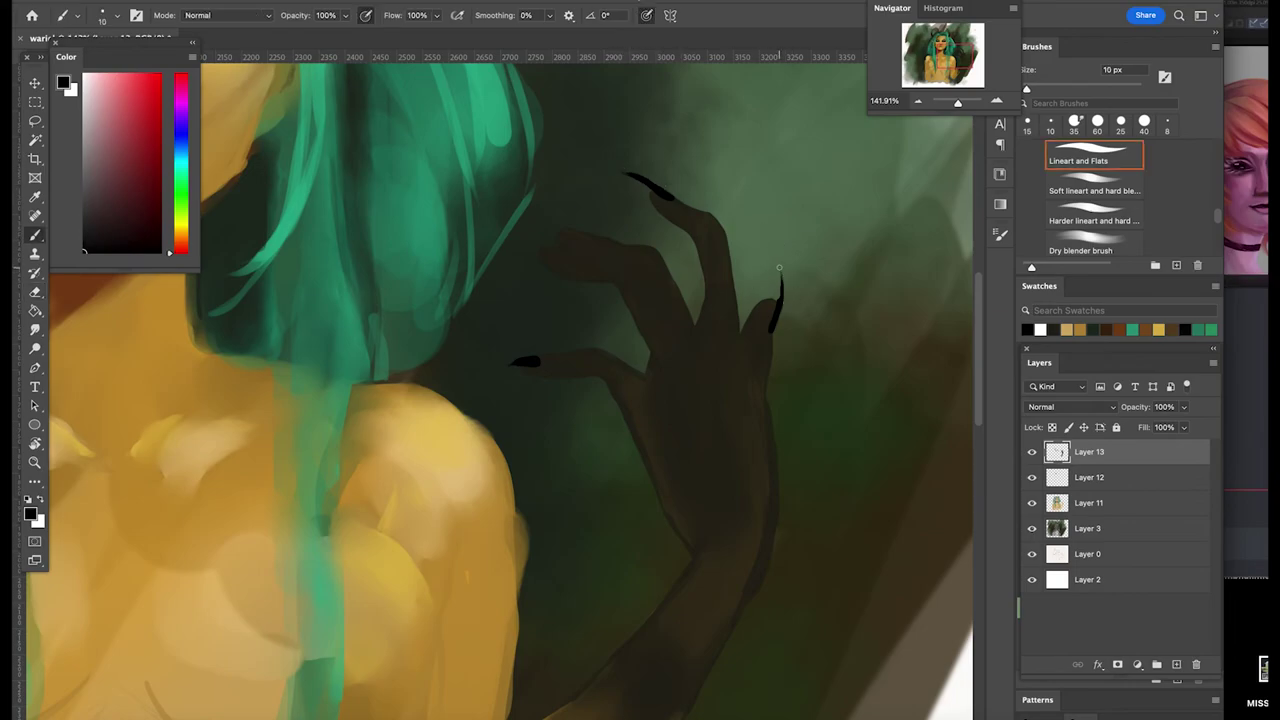
key(e)
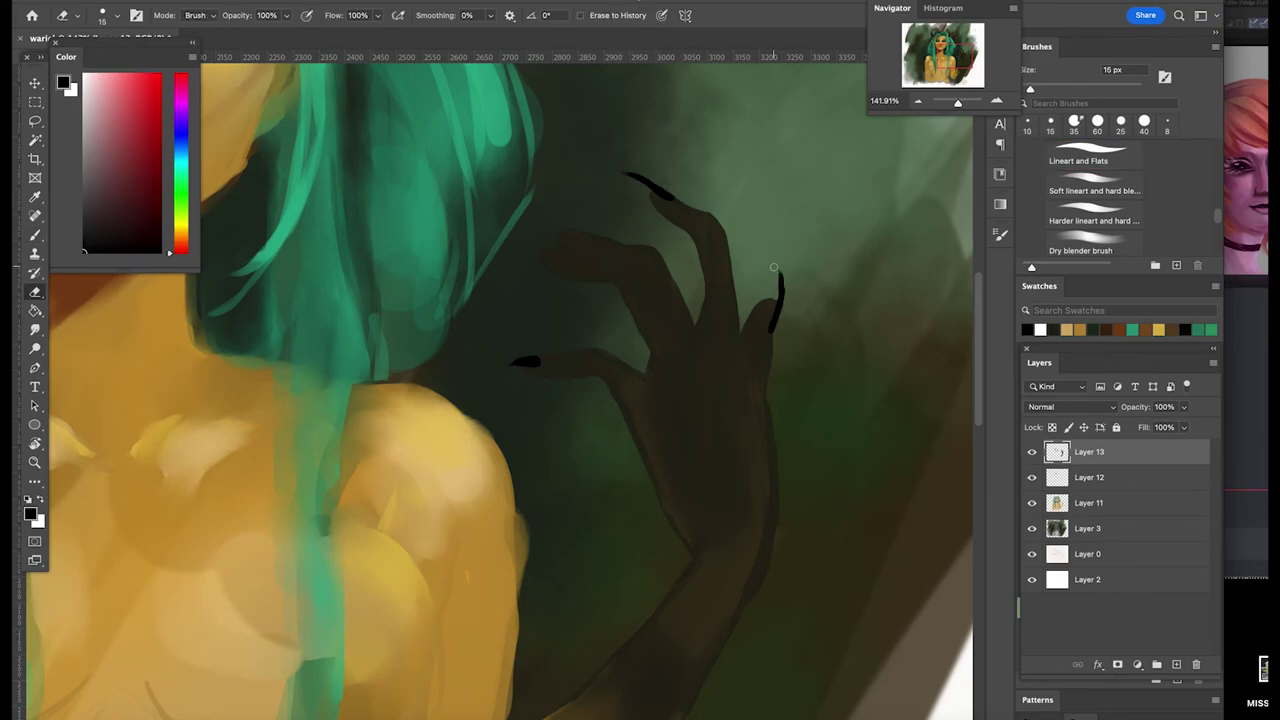
key(b)
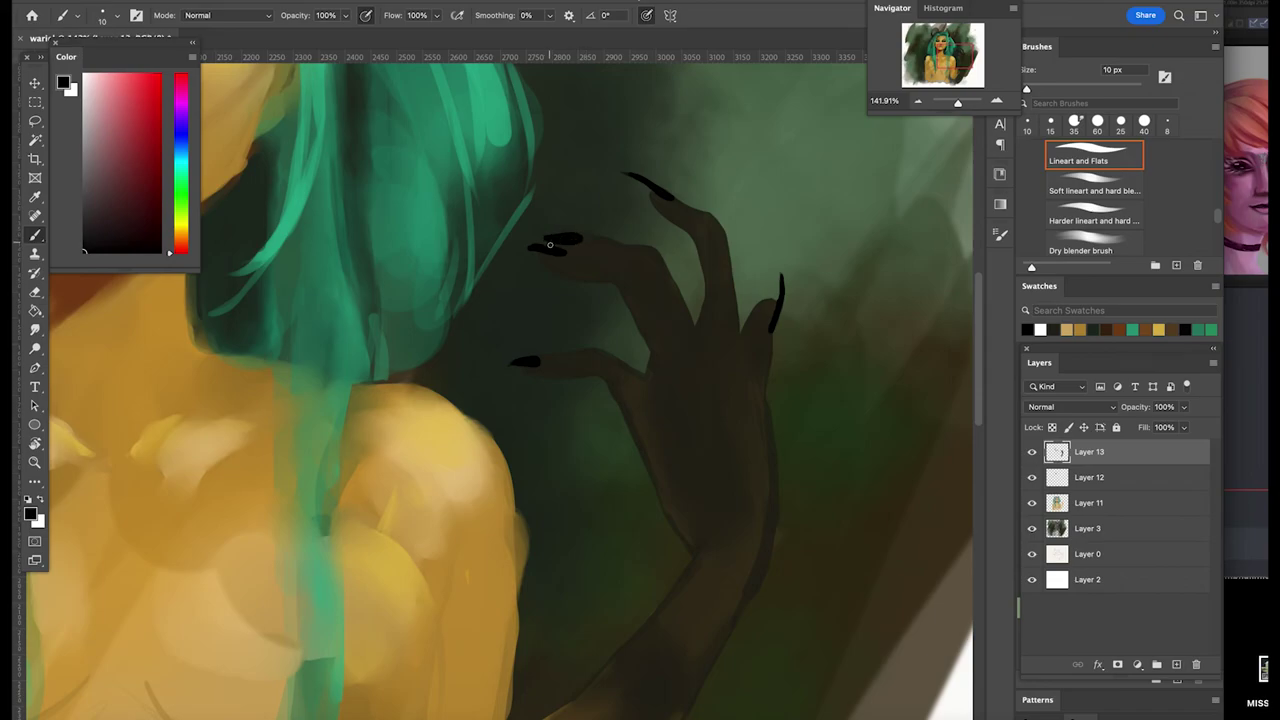
key(e)
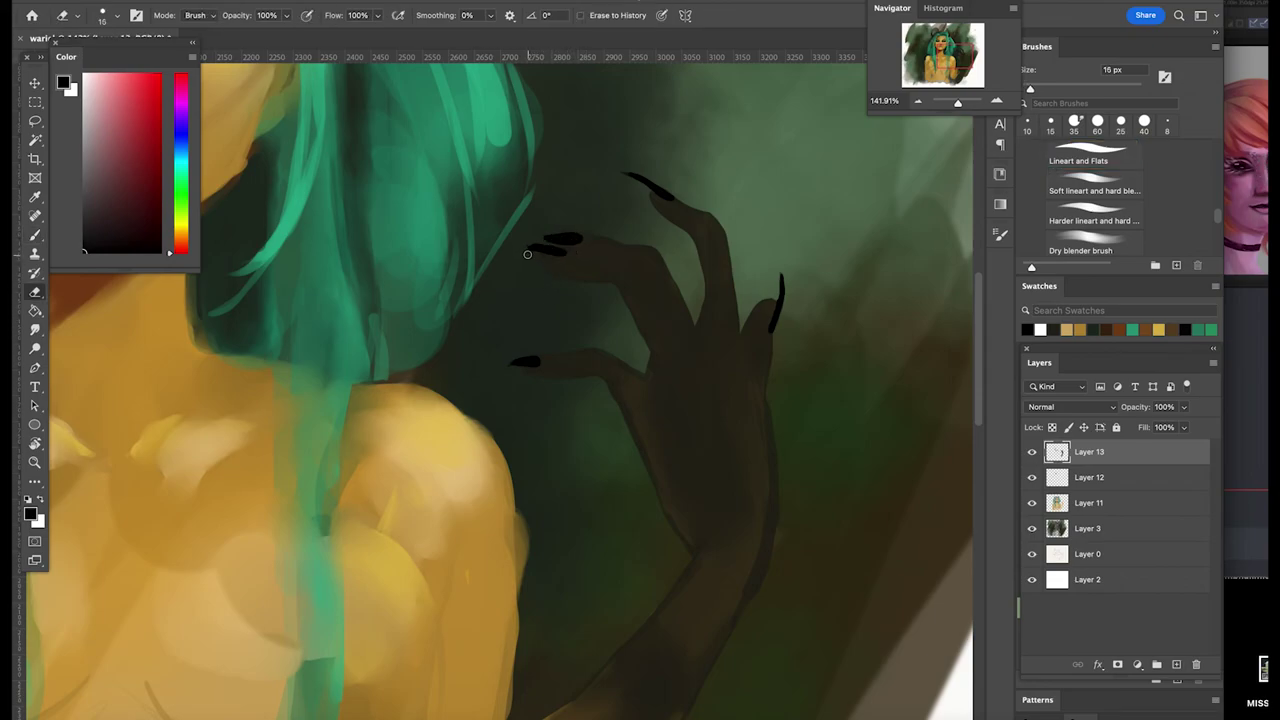
drag(556, 265, 543, 259)
drag(543, 242, 554, 246)
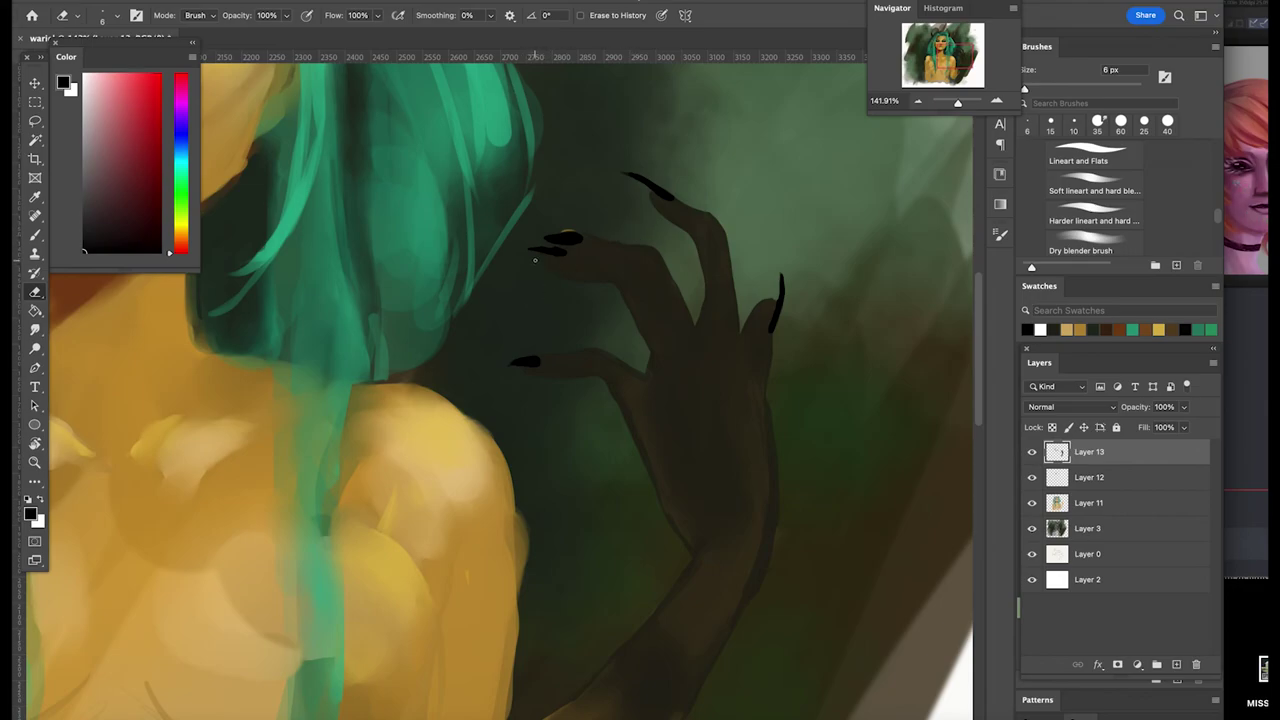
Model the fingers and the palm's edge with thin strokes of brown sampled from the hand
key(b)
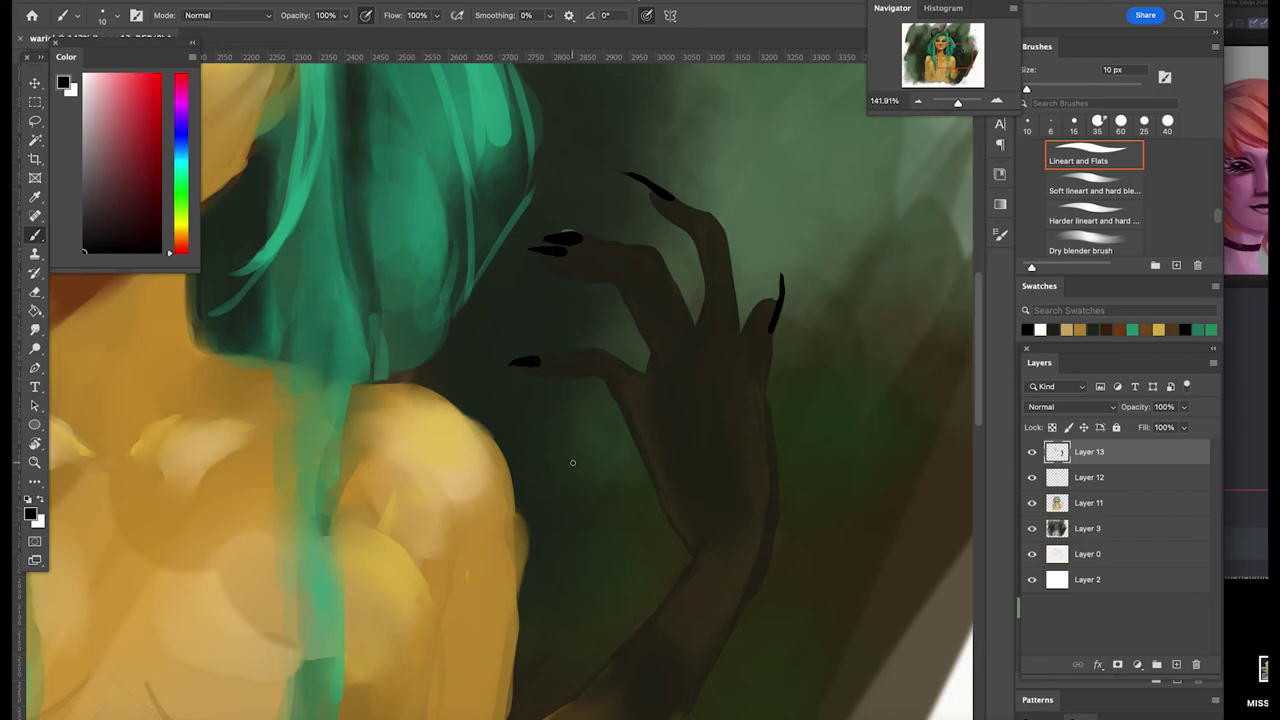
alt+click(643, 266)
drag(643, 263, 692, 330)
mouse_move(700, 258)
mouse_down()
mouse_move(708, 314)
mouse_move(749, 350)
mouse_up()
drag(600, 275, 647, 372)
drag(525, 371, 686, 548)
key(r)
Erase the leftover golden rim above the bent finger's claws on Layer 11, using a 6 px eraser
key(e)
super+click(569, 231)
drag(562, 229, 584, 231)
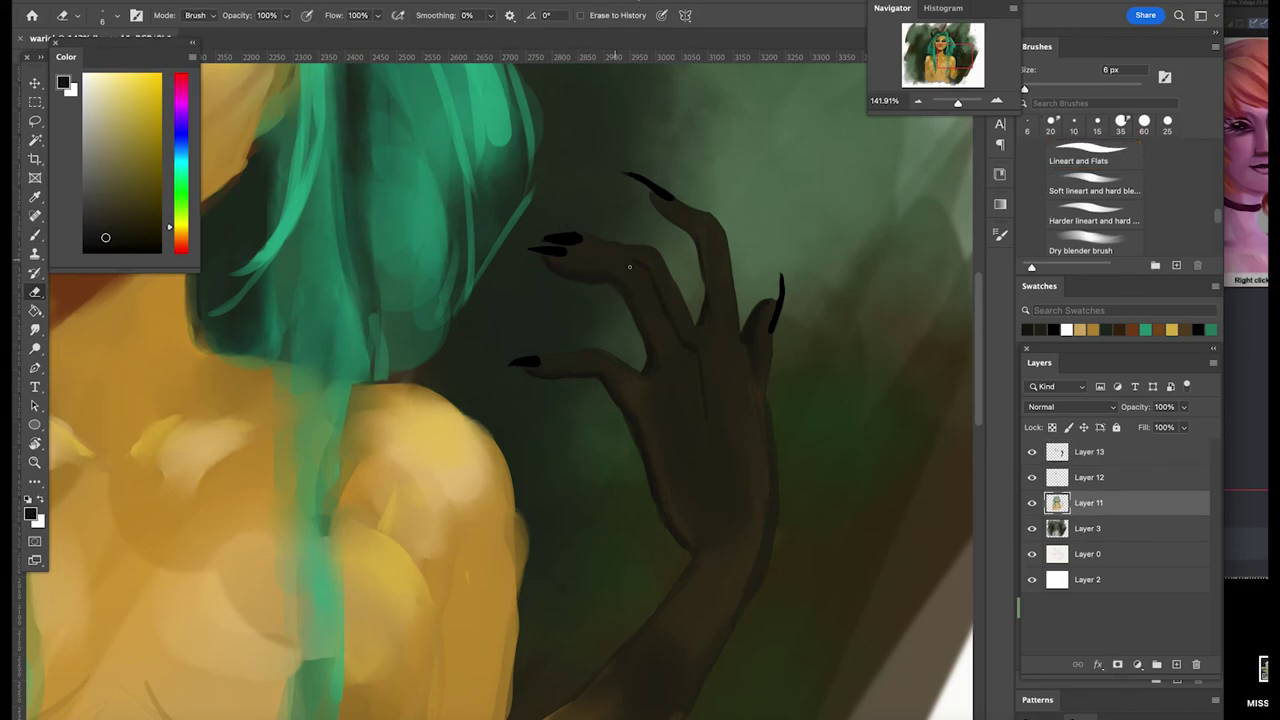
Draw dark green strands along the forehead hairline with a 10 px brush, and smudge them down beside the face
key(b)
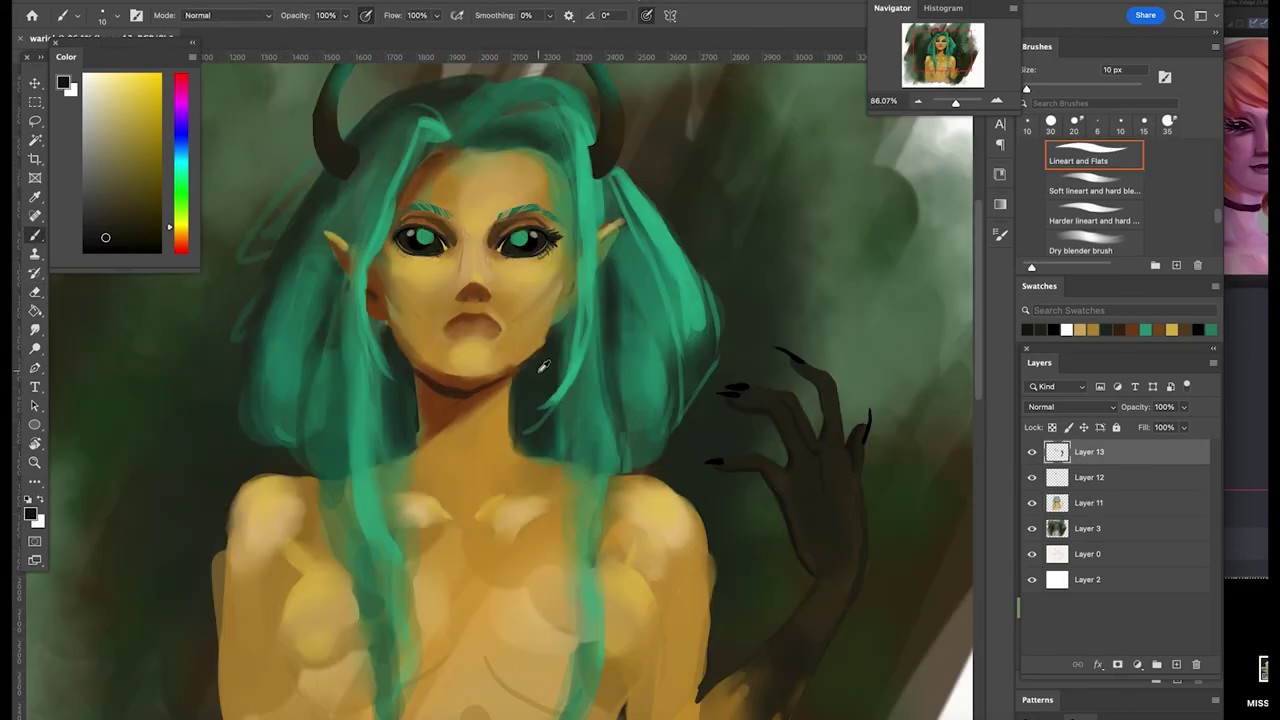
alt+click(539, 372)
drag(472, 144, 508, 134)
drag(546, 116, 574, 292)
drag(472, 150, 562, 172)
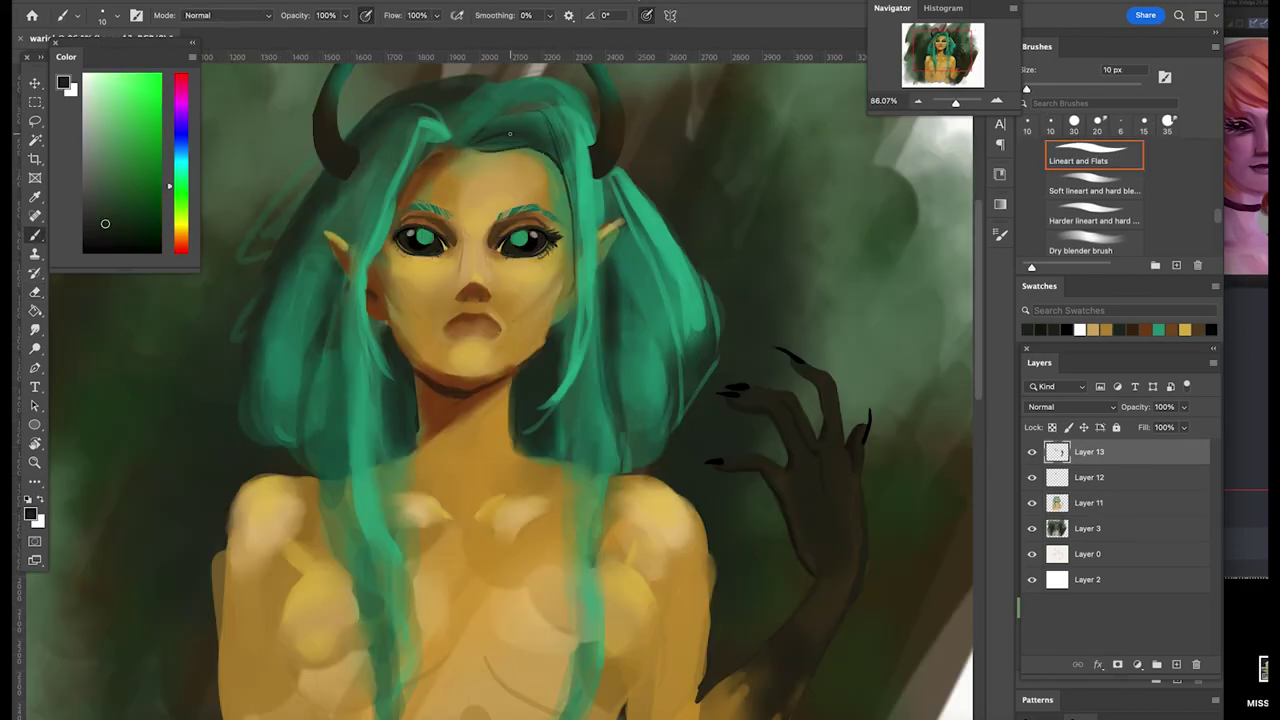
key(r)
drag(576, 280, 568, 316)
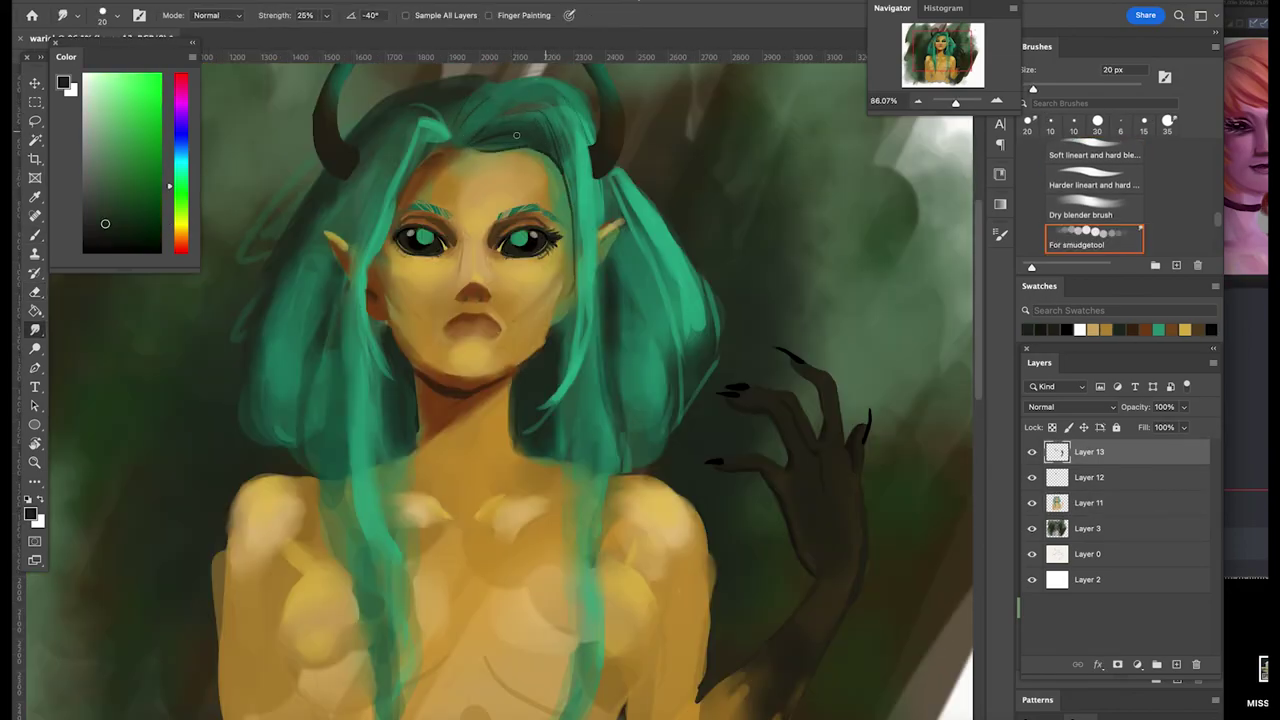
Add thin dark strands from the parting down the hair on both sides of the face
key(b)
drag(452, 140, 414, 124)
mouse_move(382, 163)
mouse_down()
mouse_move(362, 215)
mouse_move(378, 260)
mouse_up()
drag(556, 166, 572, 232)
drag(614, 344, 624, 422)
drag(342, 362, 304, 418)
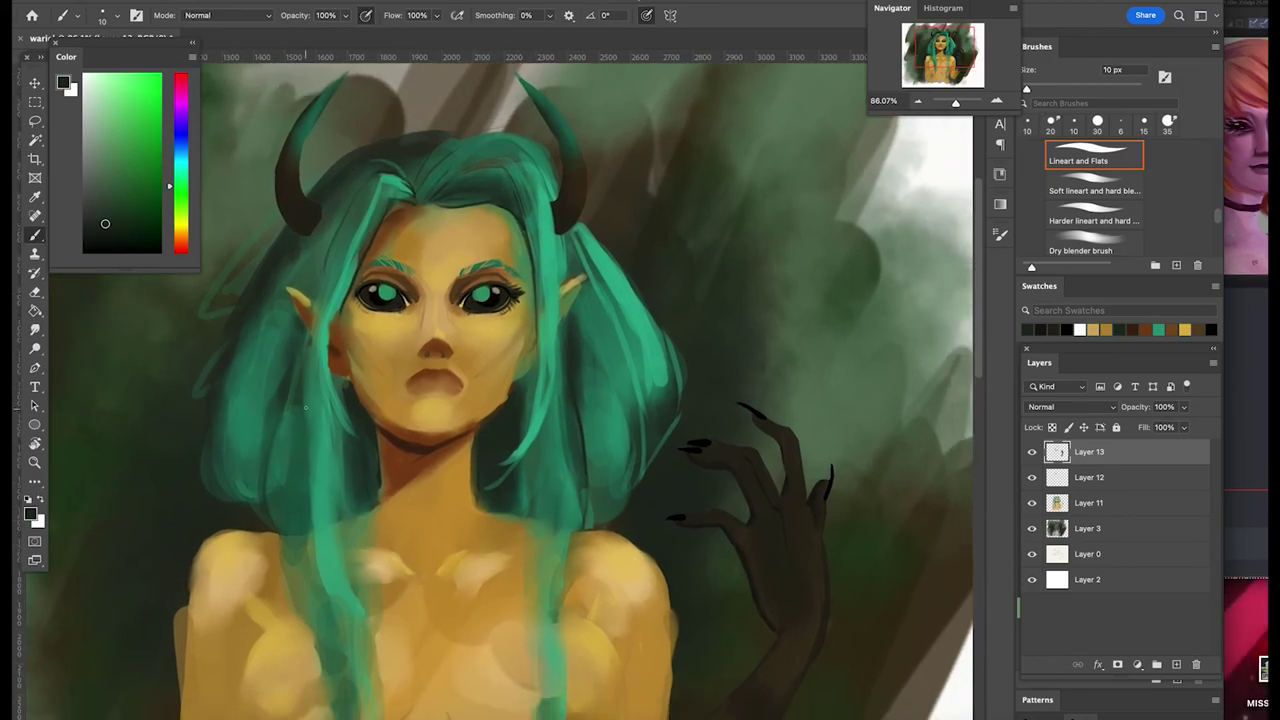
Draw further fine strands through the long hair beside the neck in dark teal sampled from the hair
alt+click(447, 169)
key(e)
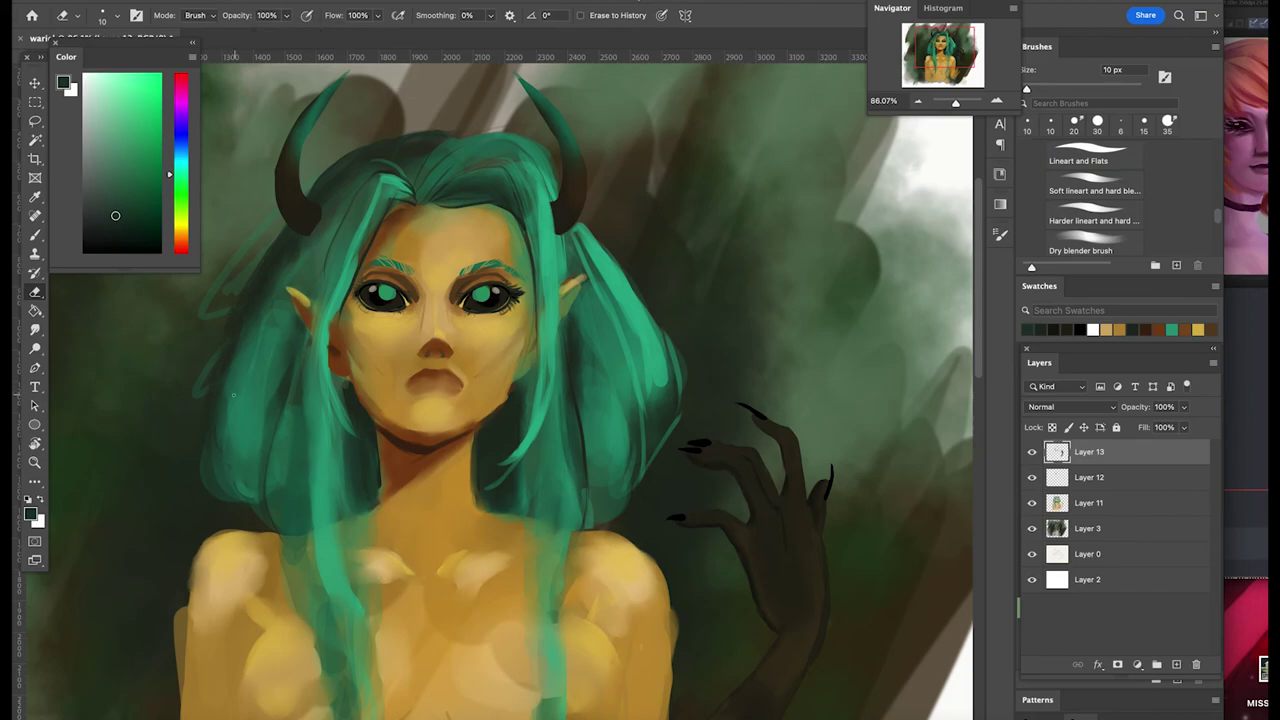
key(b)
drag(528, 400, 501, 265)
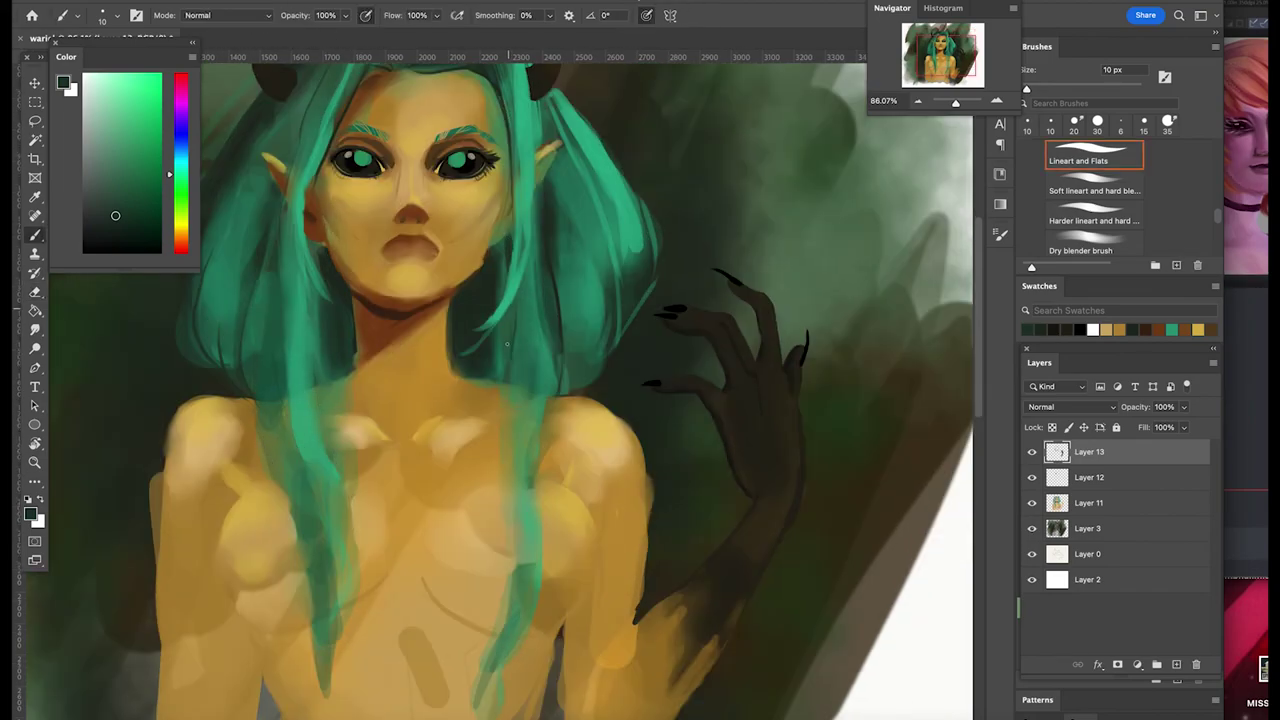
drag(511, 312, 548, 468)
drag(450, 355, 574, 426)
Glaze dark green centres into both teal irises, using a 25 px brush at 51% opacity
click(171, 181)
click(144, 200)
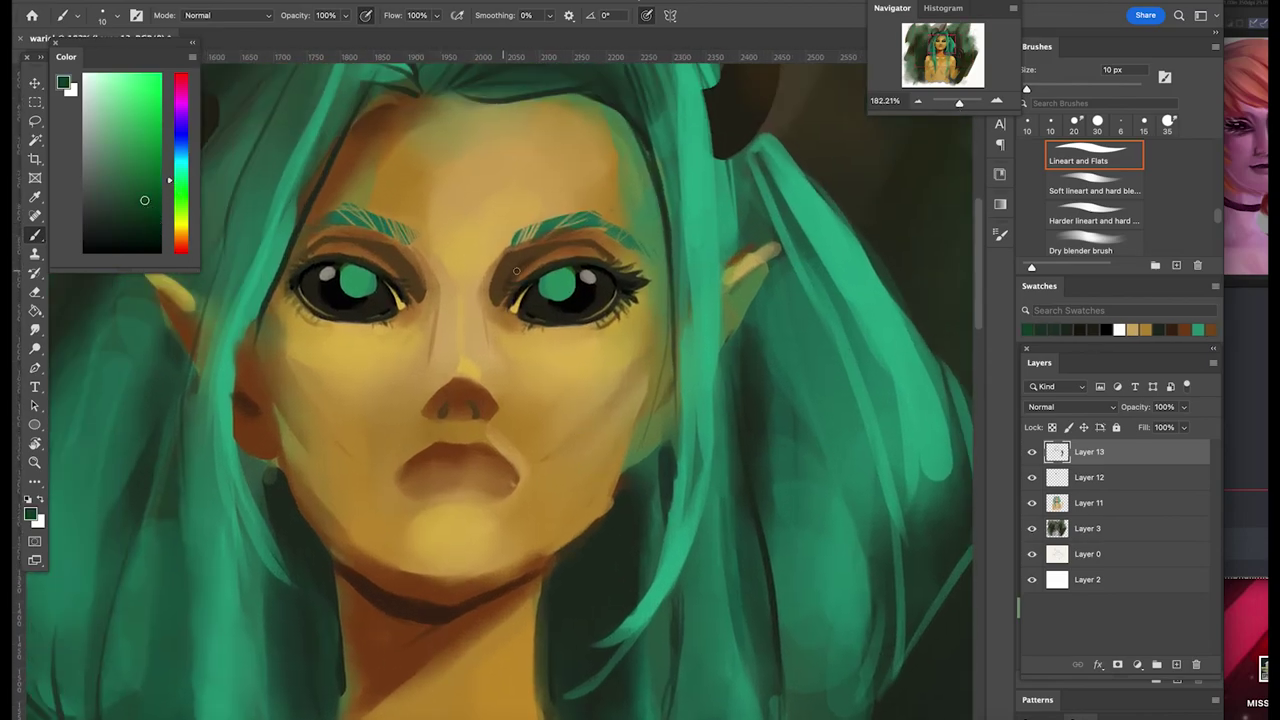
key(bracketright)
key(bracketright)
key(bracketright)
drag(345, 15, 313, 34)
drag(557, 277, 557, 287)
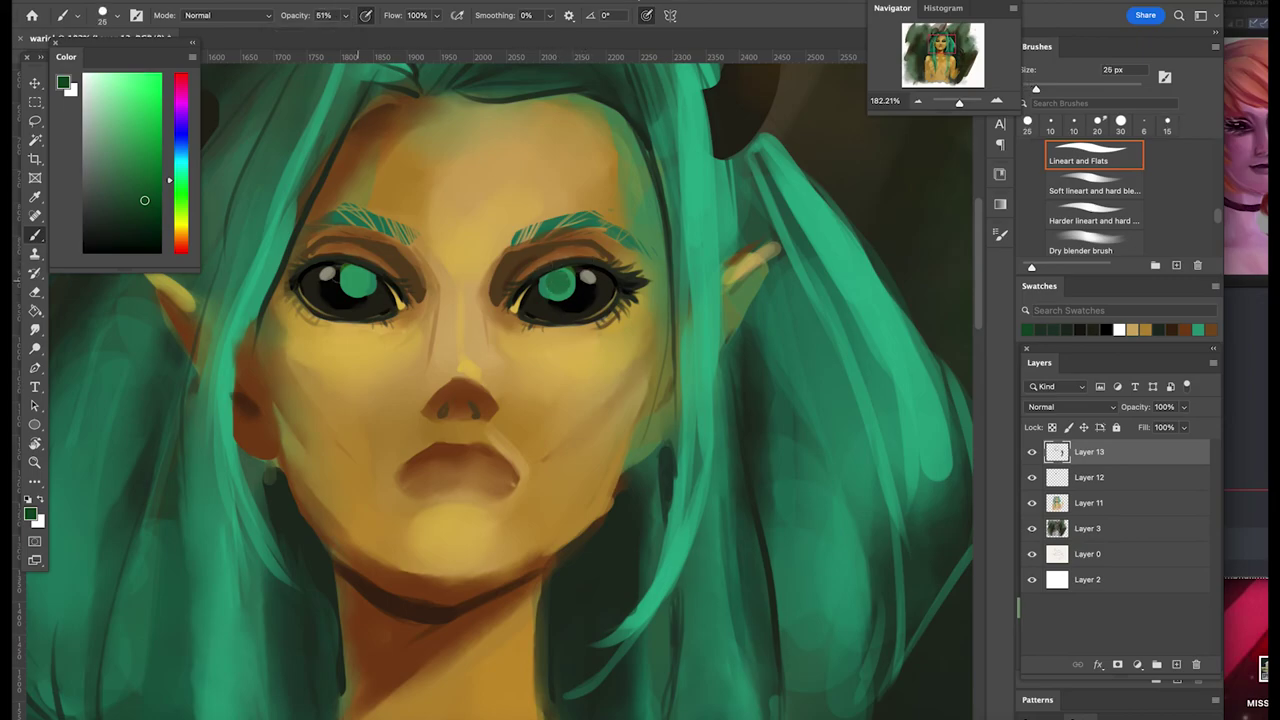
drag(360, 276, 356, 284)
Paint narrow black slit pupils in both eyes with a small brush and add small white highlights
key(bracketleft)
key(bracketleft)
key(bracketleft)
key(bracketleft)
key(bracketleft)
drag(345, 15, 371, 34)
drag(558, 271, 558, 295)
click(151, 248)
drag(358, 267, 358, 294)
click(85, 78)
click(565, 276)
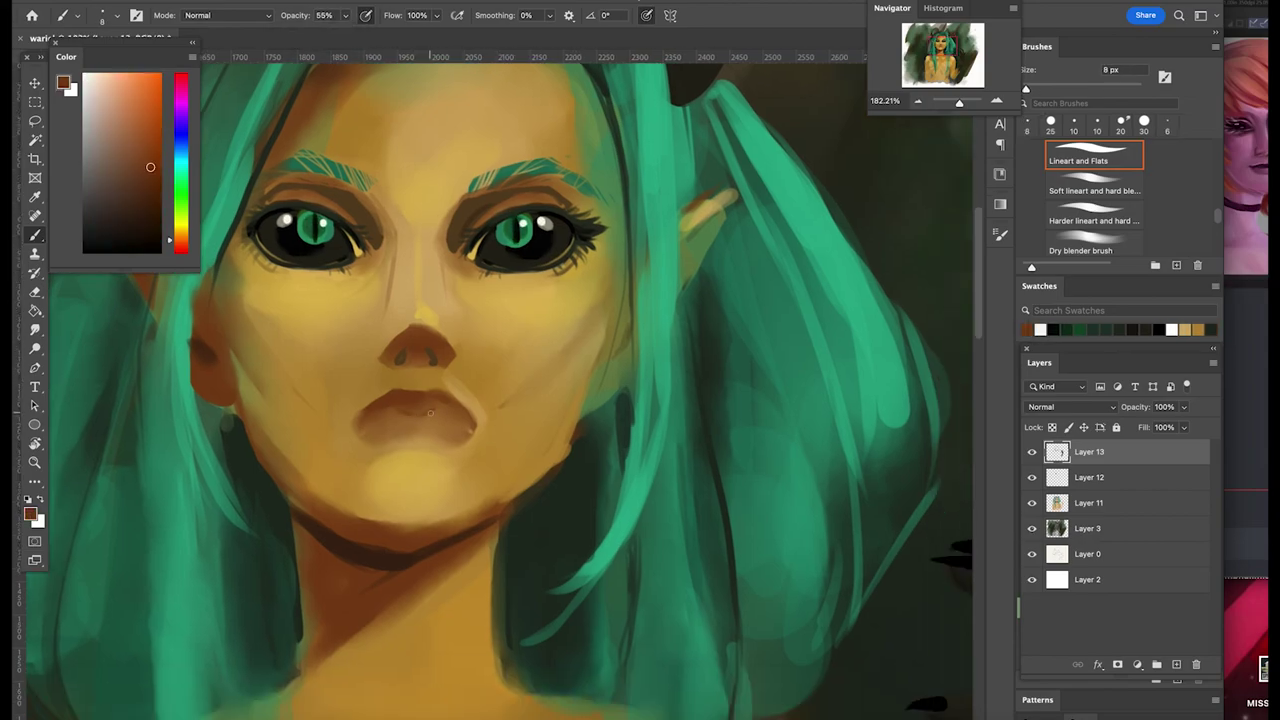
Shade the upper lip and mouth corners in reddish brown, smudge the strokes, and compare the result without Layer 13
drag(380, 414, 462, 450)
drag(352, 416, 386, 446)
drag(450, 395, 478, 436)
drag(345, 15, 345, 17)
mouse_move(398, 400)
mouse_down()
mouse_move(458, 414)
mouse_move(360, 422)
mouse_move(416, 406)
mouse_move(408, 452)
mouse_move(460, 426)
mouse_move(423, 445)
mouse_move(426, 419)
mouse_move(446, 419)
mouse_move(370, 422)
mouse_up()
key(r)
key(b)
alt+click(400, 342)
key(r)
key(b)
click(1032, 452)
click(1032, 452)
Define the mouth line and lower lip at full opacity with tones sampled from the lips, and smudge them
click(1040, 329)
key(0)
alt+click(430, 408)
mouse_move(440, 419)
mouse_down()
mouse_move(460, 425)
mouse_move(436, 425)
mouse_up()
alt+click(448, 430)
alt+click(440, 430)
alt+click(397, 426)
key(r)
key(b)
Refine the jawline beside the mouth with a tone sampled from the face, and smudge it
alt+click(576, 298)
key(r)
key(b)
mouse_move(574, 426)
mouse_down()
mouse_move(550, 474)
mouse_move(502, 514)
mouse_up()
Soften the shading on the chin and outer temple with sampled tones, using a 20 px brush at 27% opacity
drag(959, 103, 958, 103)
alt+click(413, 515)
key(bracketright)
key(bracketright)
key(2)
key(7)
key(r)
key(b)
alt+click(530, 135)
drag(540, 134, 580, 224)
drag(688, 700, 648, 501)
alt+scroll(647, 501, down, 2)
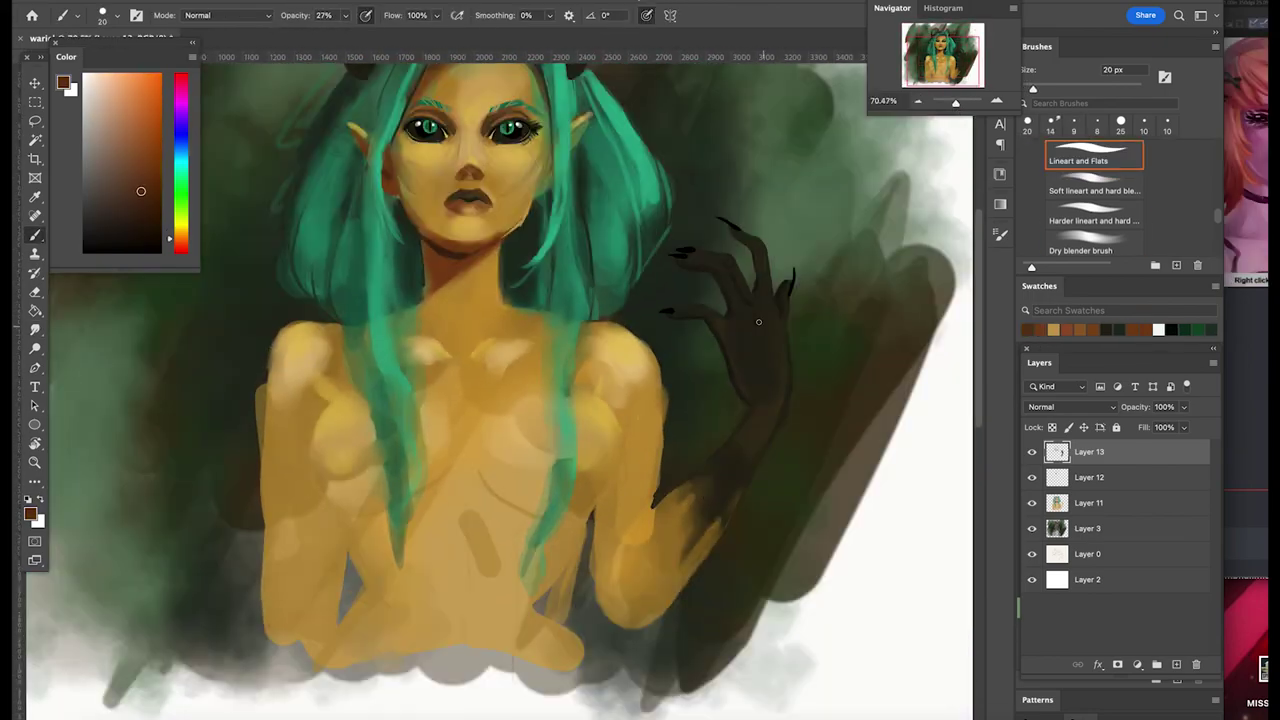
Lasso a corset shape around the torso and start filling it with dark brown sampled from the forearm
key(l)
mouse_move(362, 600)
mouse_down()
mouse_move(334, 405)
mouse_move(506, 466)
mouse_move(548, 588)
mouse_move(356, 608)
mouse_up()
key(b)
alt+click(705, 480)
mouse_move(335, 430)
mouse_down()
mouse_move(540, 640)
mouse_move(470, 510)
mouse_up()
Spread and blend the dark brown across the corset's bust and waist, and clear the selection
key(r)
key(bracketright)
key(bracketright)
key(bracketright)
key(bracketright)
key(bracketright)
mouse_move(600, 430)
mouse_down()
mouse_move(525, 533)
mouse_move(553, 600)
mouse_up()
drag(530, 480, 420, 500)
key(super+d)
drag(590, 420, 340, 450)
Erase a tall narrow opening down the corset's centre front, fade its upper bust edge, and smudge the transitions
key(e)
drag(286, 15, 263, 15)
drag(458, 460, 450, 575)
drag(470, 475, 455, 640)
drag(462, 460, 480, 630)
mouse_move(363, 436)
mouse_down()
mouse_move(430, 490)
mouse_move(560, 457)
mouse_up()
key(r)
mouse_move(470, 470)
mouse_down()
mouse_move(462, 620)
mouse_move(488, 596)
mouse_up()
drag(560, 540, 575, 670)
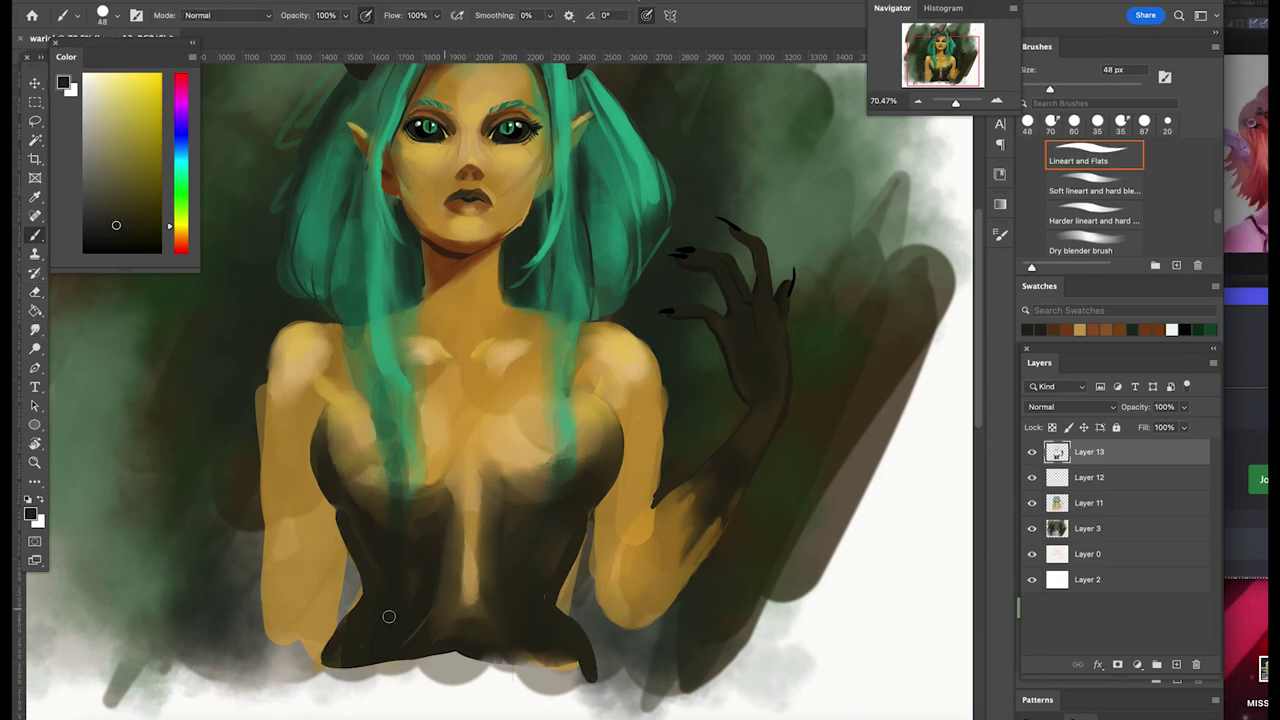
Reinforce the corset's bust and centre edges in dark brown and block in reddish-brown accents with a 48 px brush at 100% opacity
drag(320, 440, 335, 510)
drag(600, 430, 615, 520)
drag(440, 465, 450, 520)
drag(460, 465, 480, 620)
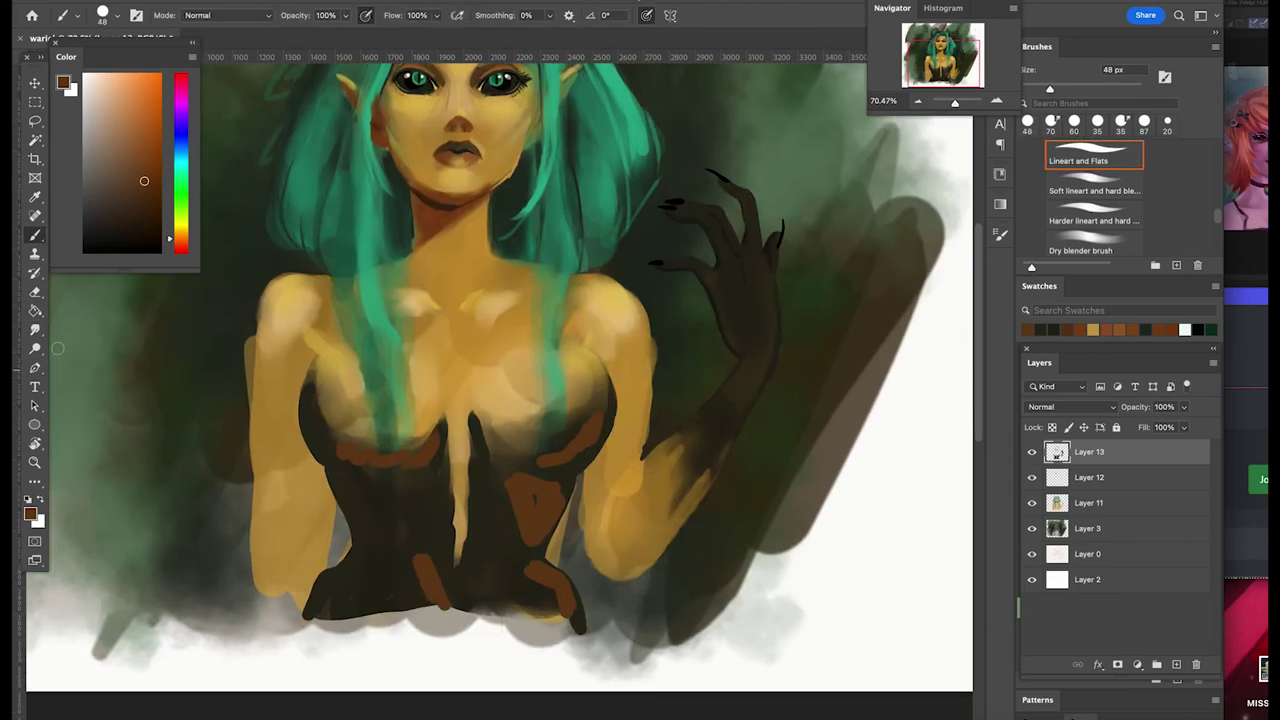
Blend the reddish-brown accents into the dark corset on its bust, waist and hips
key(e)
key(alt+bracketleft)
key(alt+bracketleft)
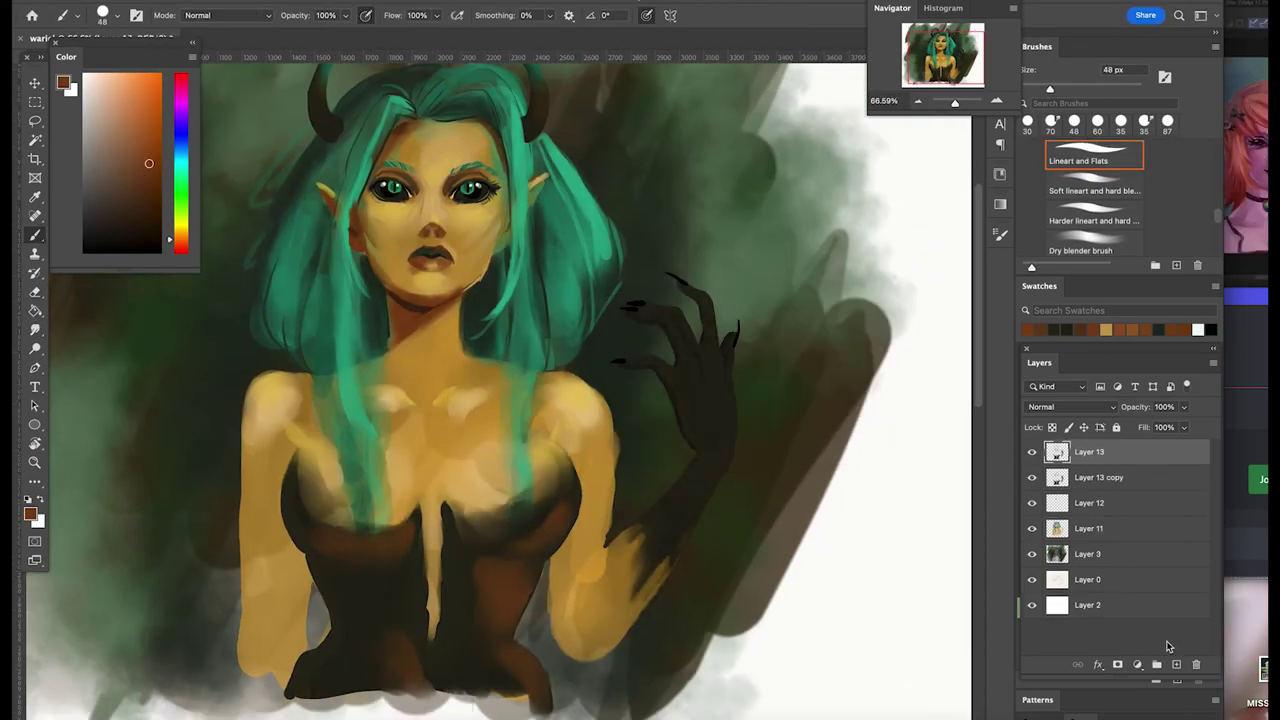
Shade the collarbones, cleavage and lassoed arm in reddish brown on a new layer with a 175 px soft round brush, and clear the selection
mouse_move(445, 348)
mouse_down()
mouse_move(556, 430)
mouse_move(465, 475)
mouse_up()
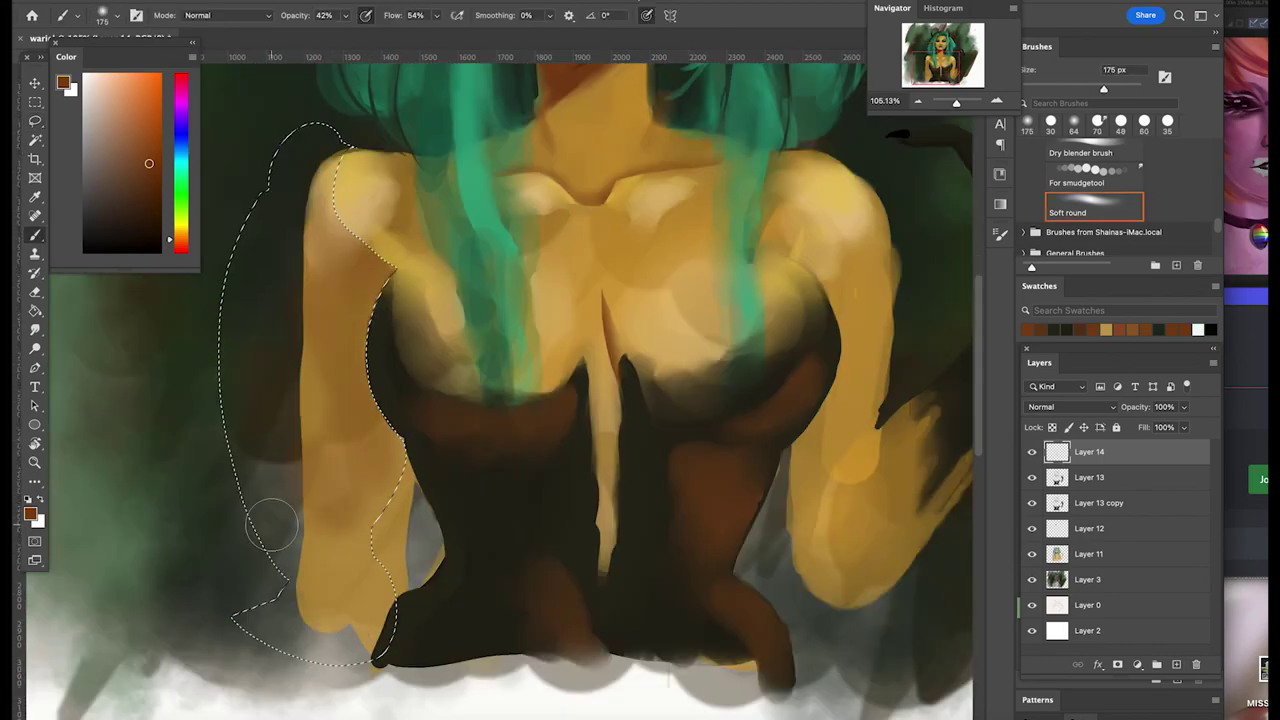
key(ctrl+d)
key(e)
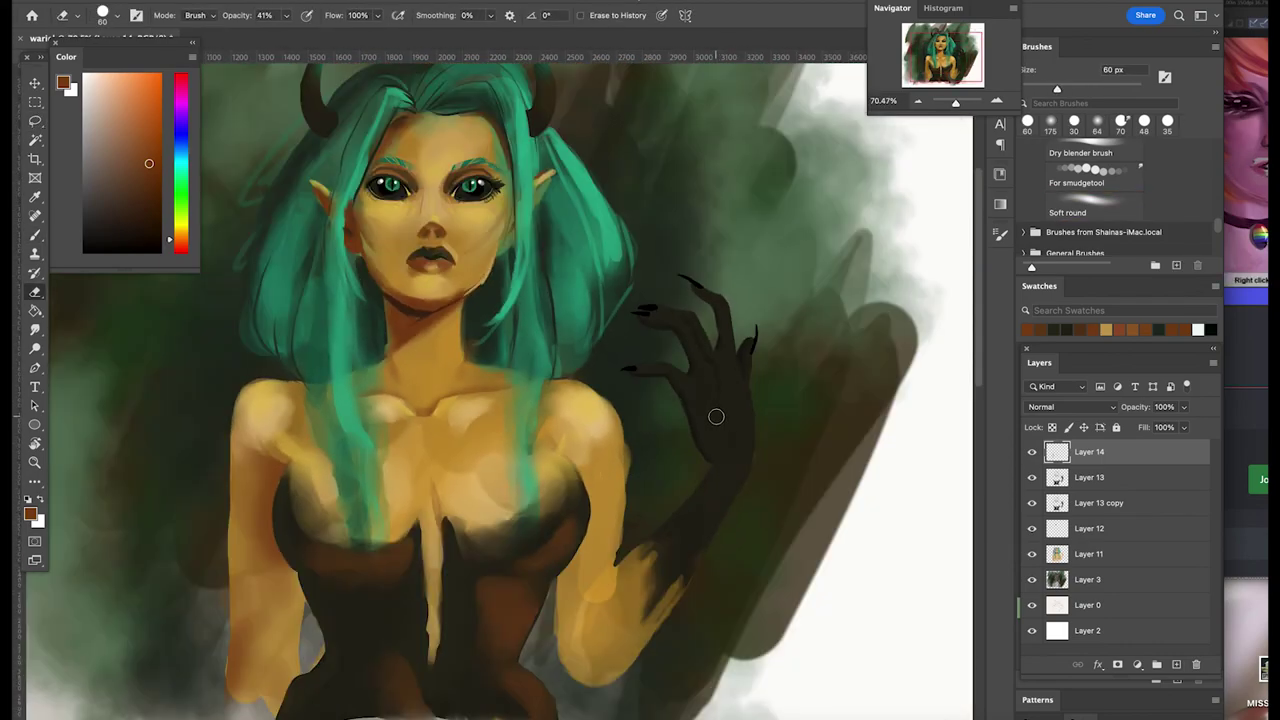
key(alt+bracketleft)
key(alt+bracketleft)
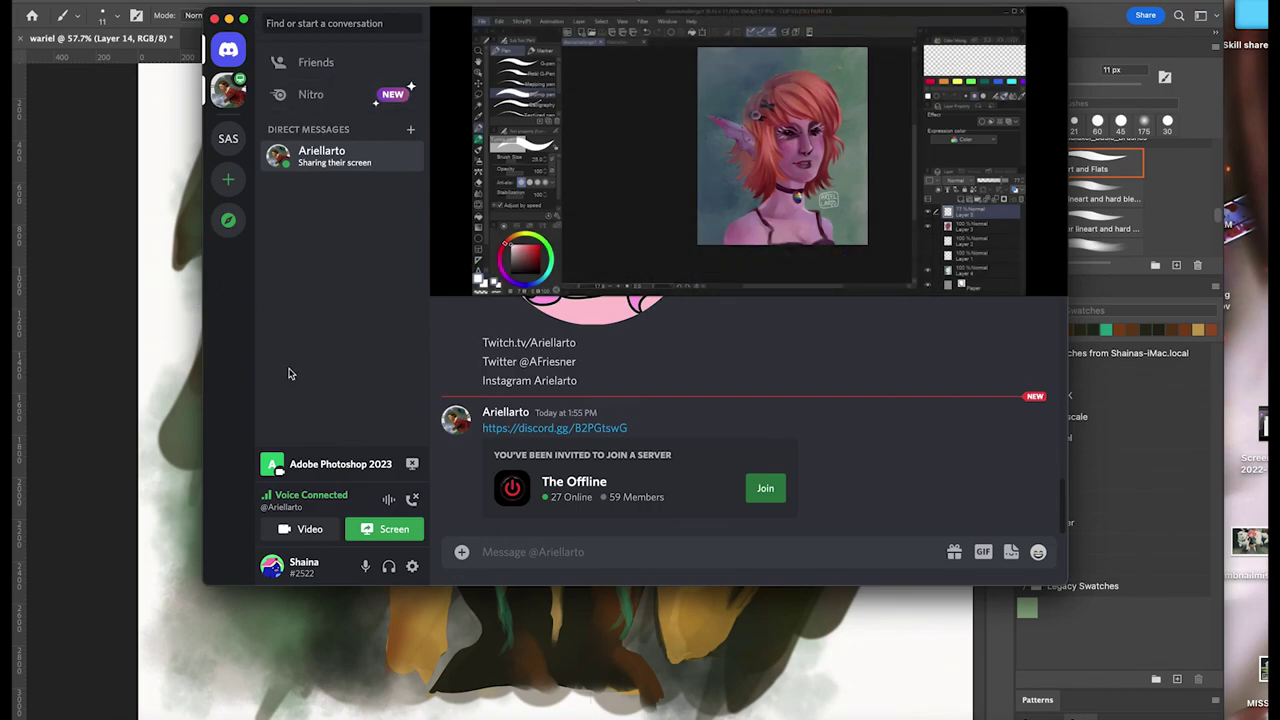
Move the Discord window clear of the painting and switch back to Photoshop
mouse_move(538, 20)
mouse_down()
mouse_move(1087, 265)
mouse_move(1202, 367)
mouse_move(1188, 360)
mouse_up()
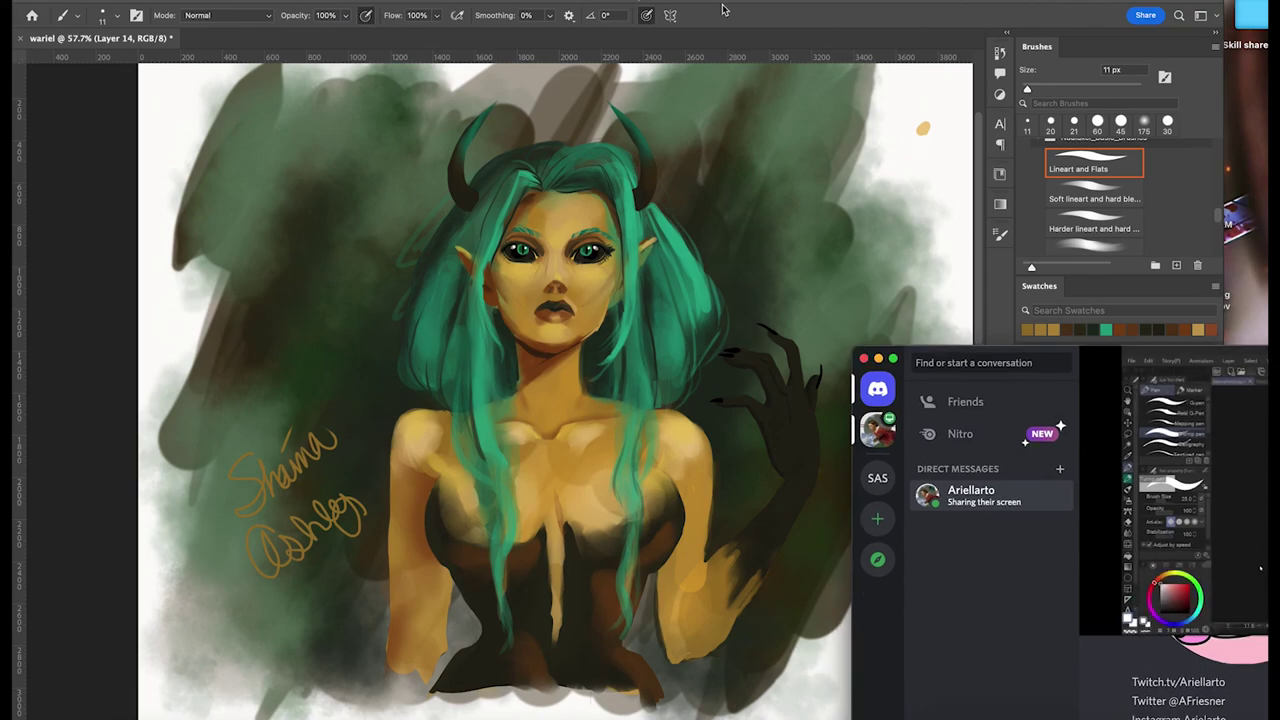
mouse_move(1209, 358)
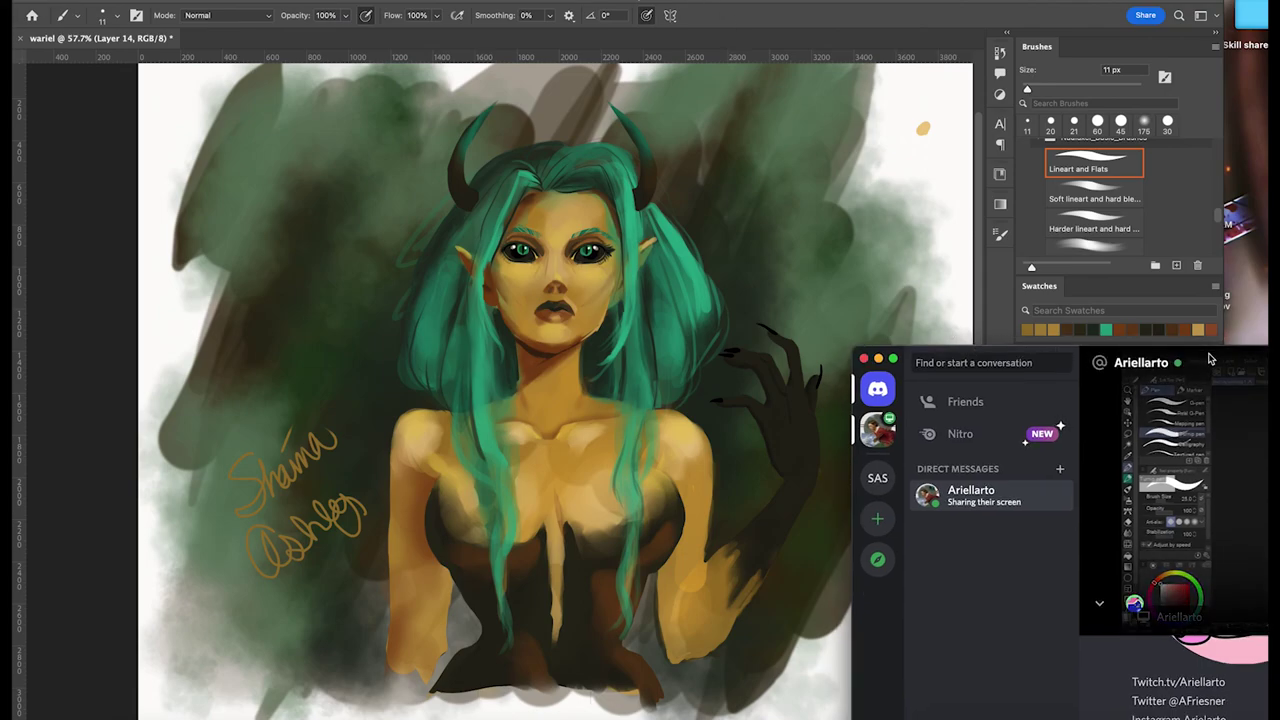
drag(1209, 358, 1123, 296)
click(813, 4)
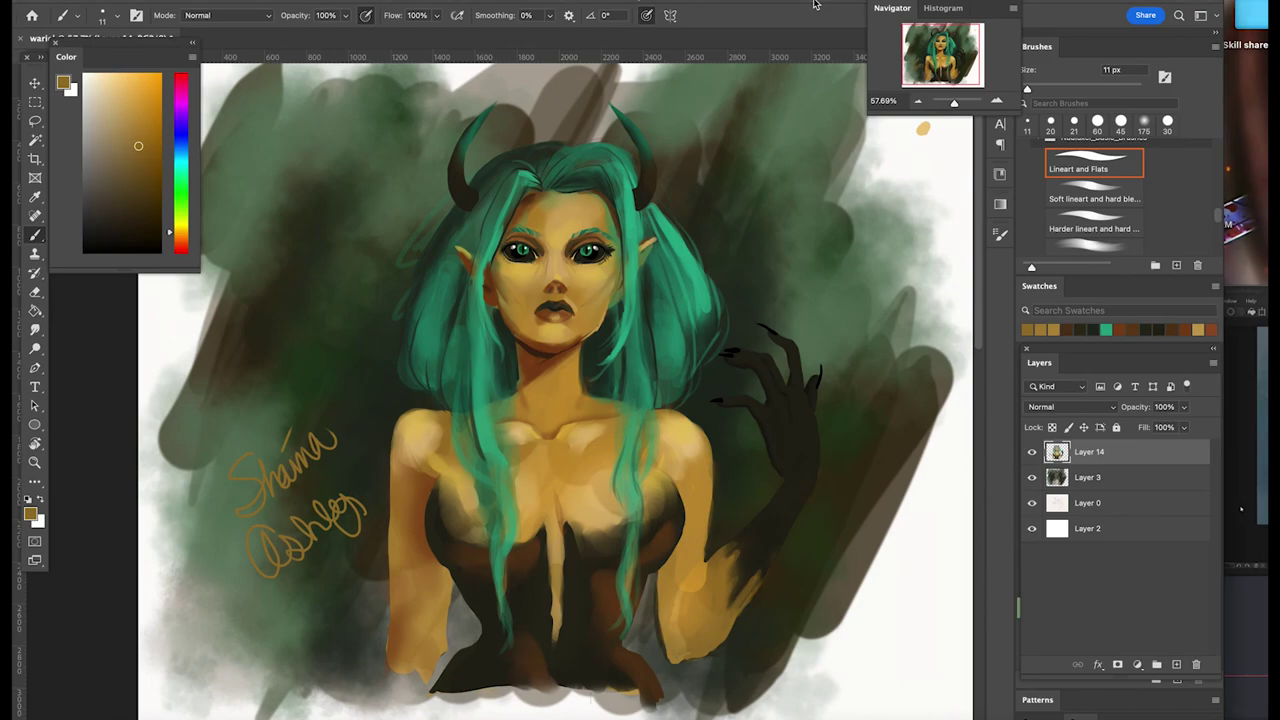